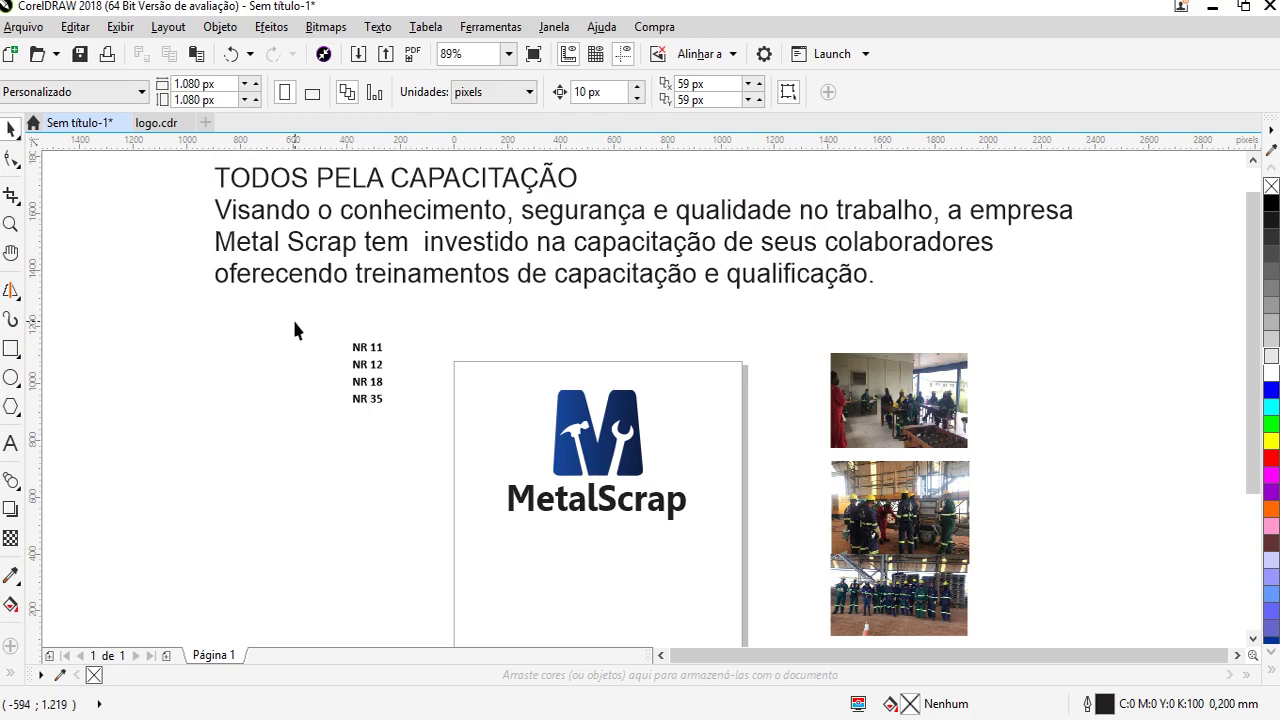
Enlarge the list of NR 11, NR 12, NR 18 and NR 35 to about 185 × 400 px
{"action": "left_click_drag", "start_coordinate": [400, 428], "coordinate": [408, 454]}
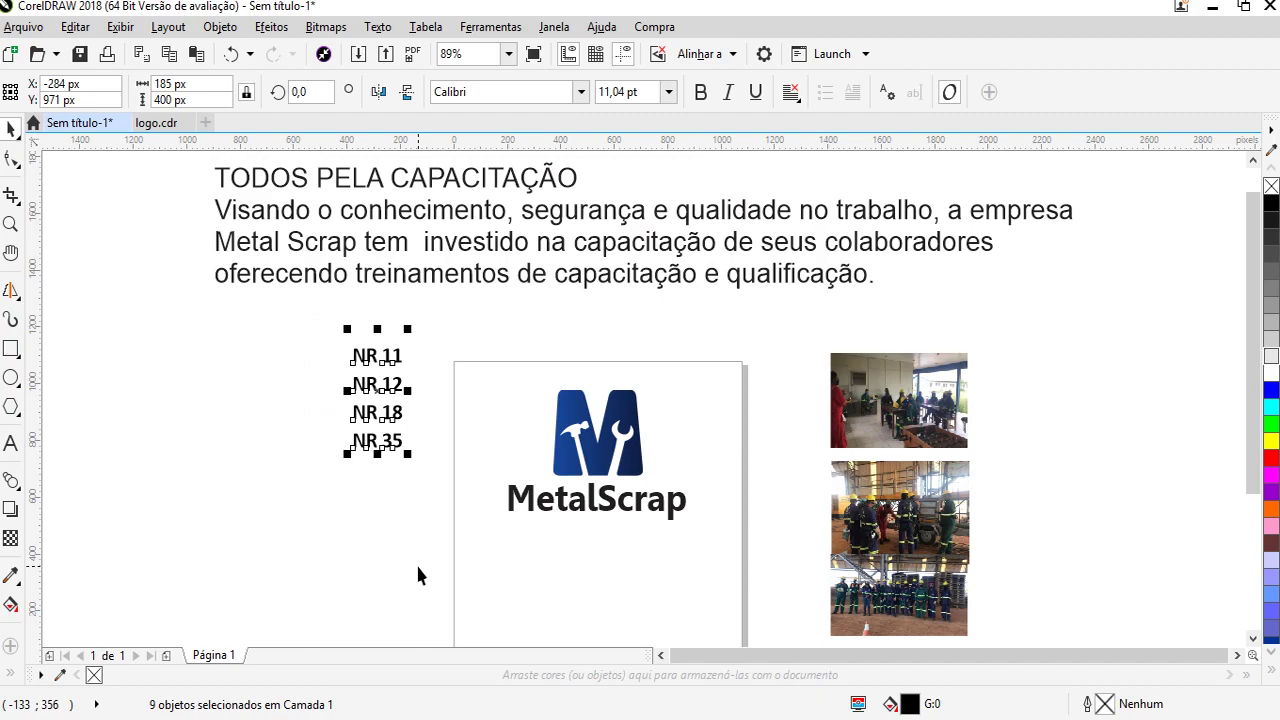
Examine the training photos, the text block and the logo arranged on and around the page
{"action": "scroll", "coordinate": [933, 620], "scroll_direction": "up", "scroll_amount": 4}
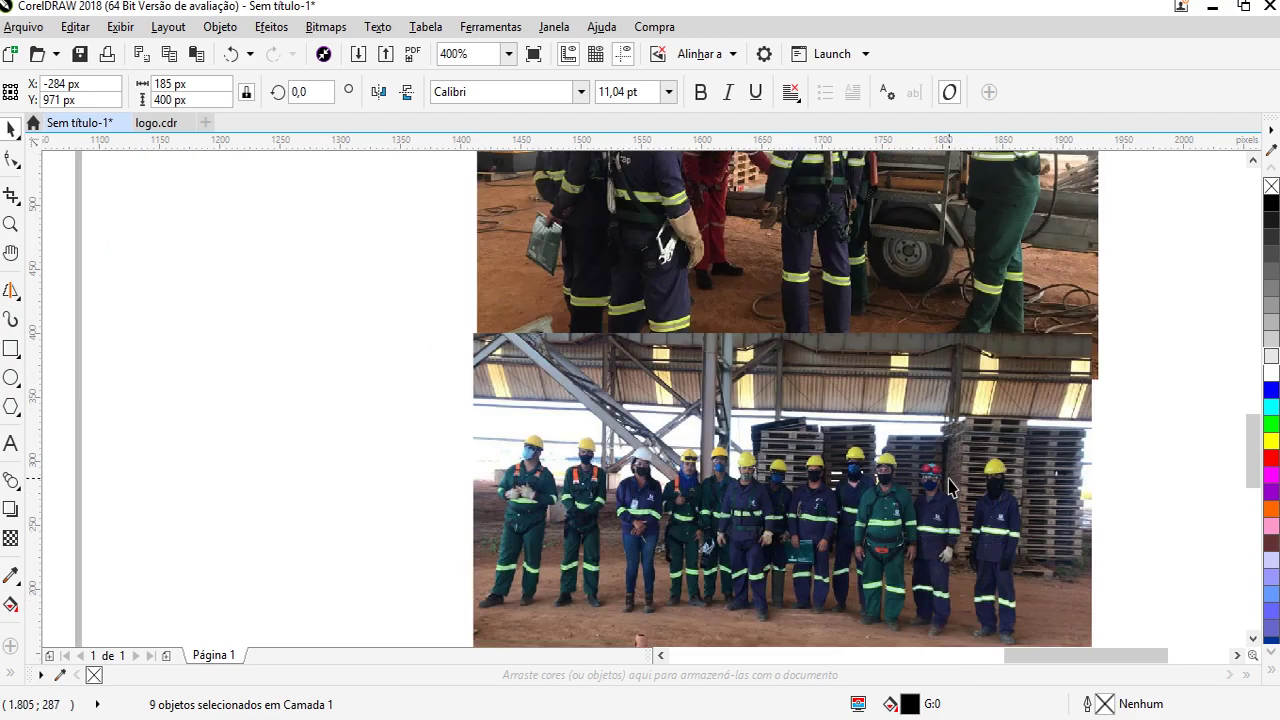
{"action": "scroll", "coordinate": [648, 278], "scroll_direction": "down", "scroll_amount": 5}
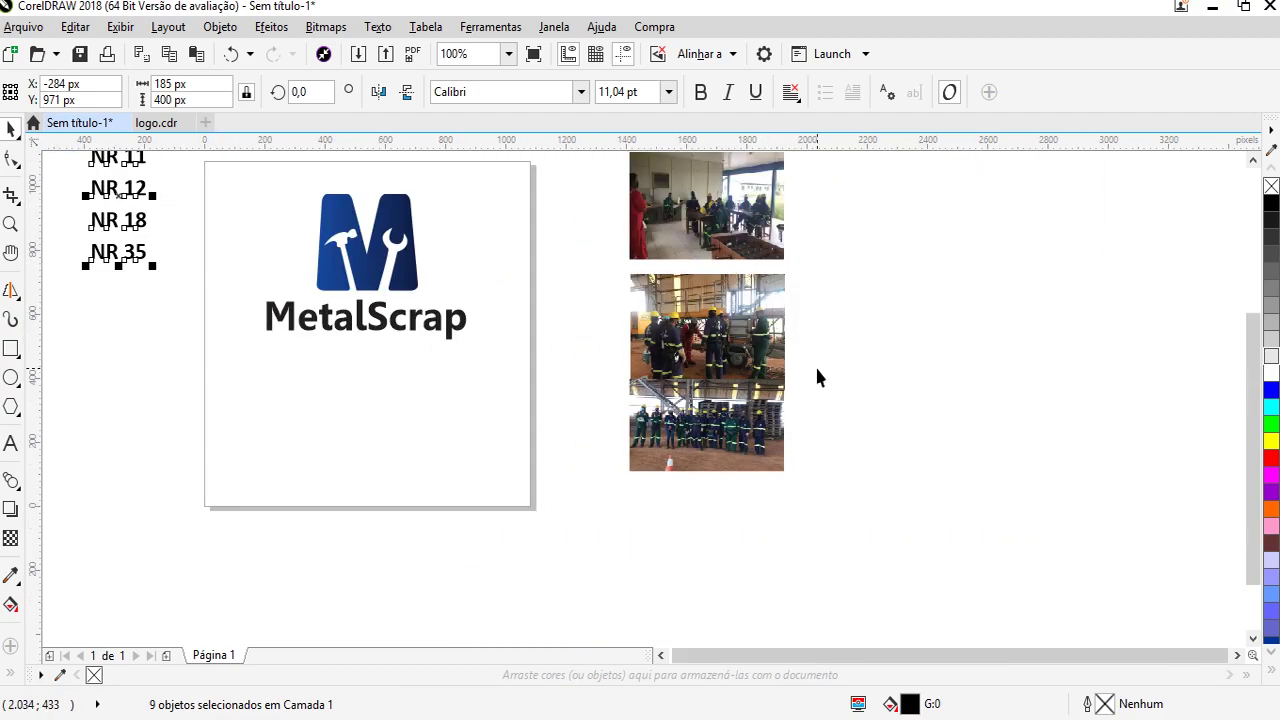
{"action": "scroll", "coordinate": [591, 294], "scroll_direction": "down", "scroll_amount": 2}
{"action": "scroll", "coordinate": [570, 270], "scroll_direction": "up", "scroll_amount": 1}
{"action": "scroll", "coordinate": [549, 255], "scroll_direction": "down", "scroll_amount": 3}
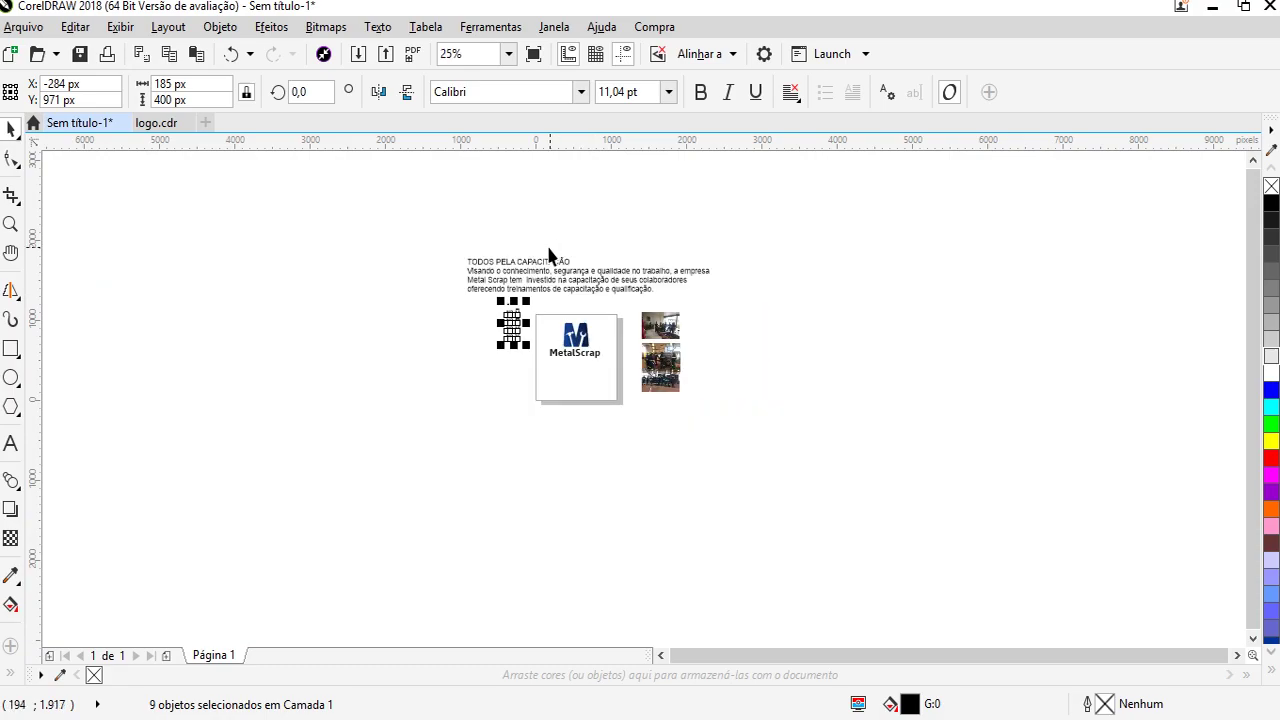
{"action": "scroll", "coordinate": [549, 255], "scroll_direction": "up", "scroll_amount": 2}
{"action": "left_click", "coordinate": [588, 343]}
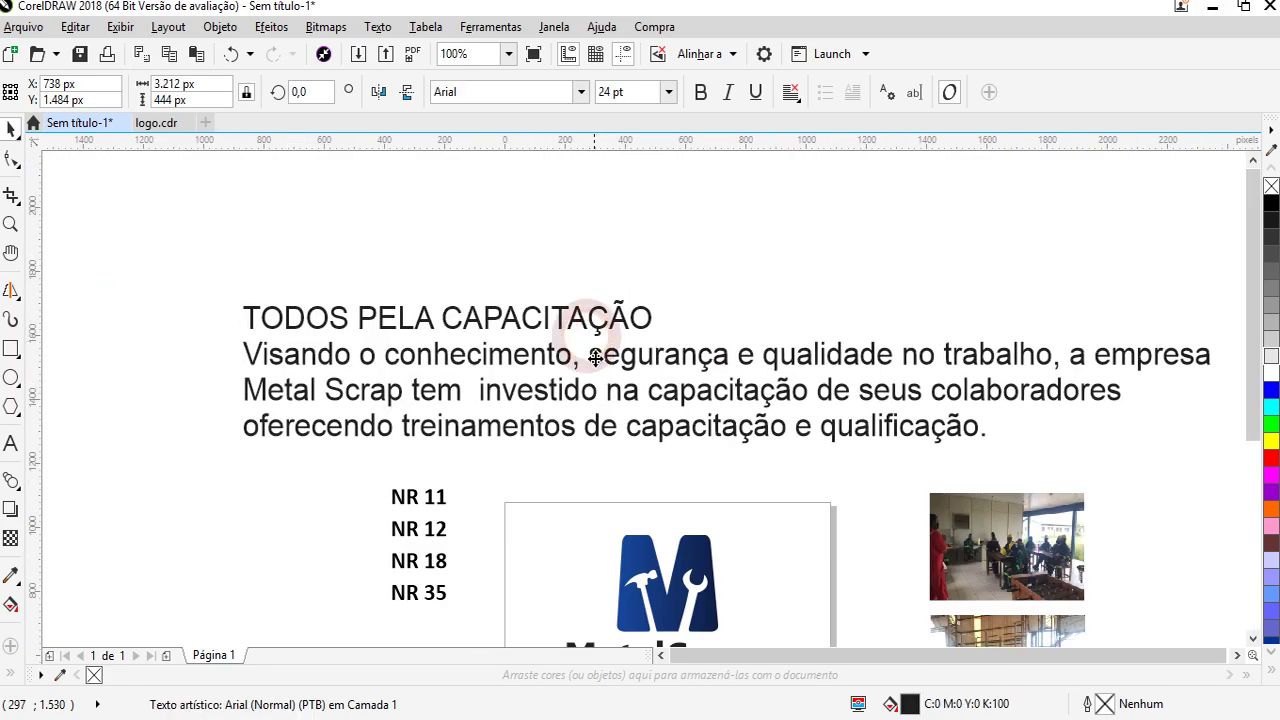
{"action": "scroll", "coordinate": [579, 315], "scroll_direction": "down", "scroll_amount": 1}
{"action": "left_click", "coordinate": [866, 463]}
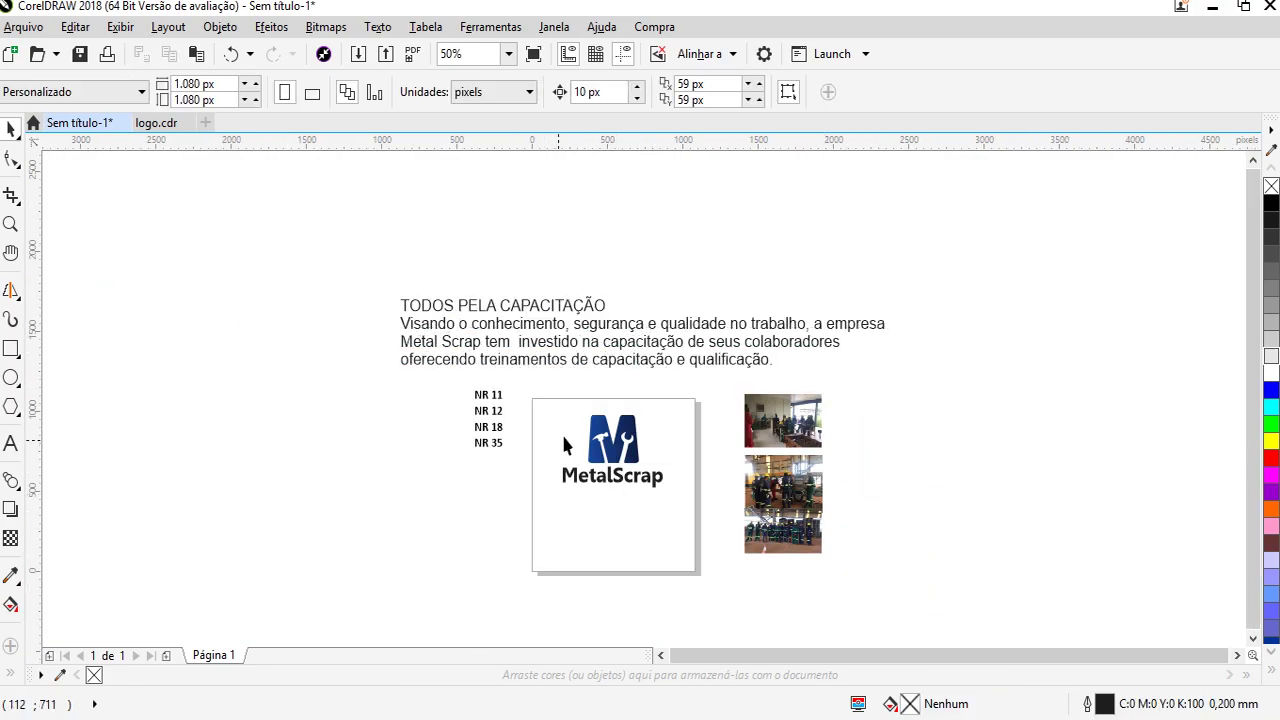
Move the MetalScrap logo below the page and add a page-sized rectangle of 1.080 × 1.080 px
{"action": "left_click_drag", "start_coordinate": [538, 396], "coordinate": [703, 586]}
{"action": "left_click", "coordinate": [580, 549]}
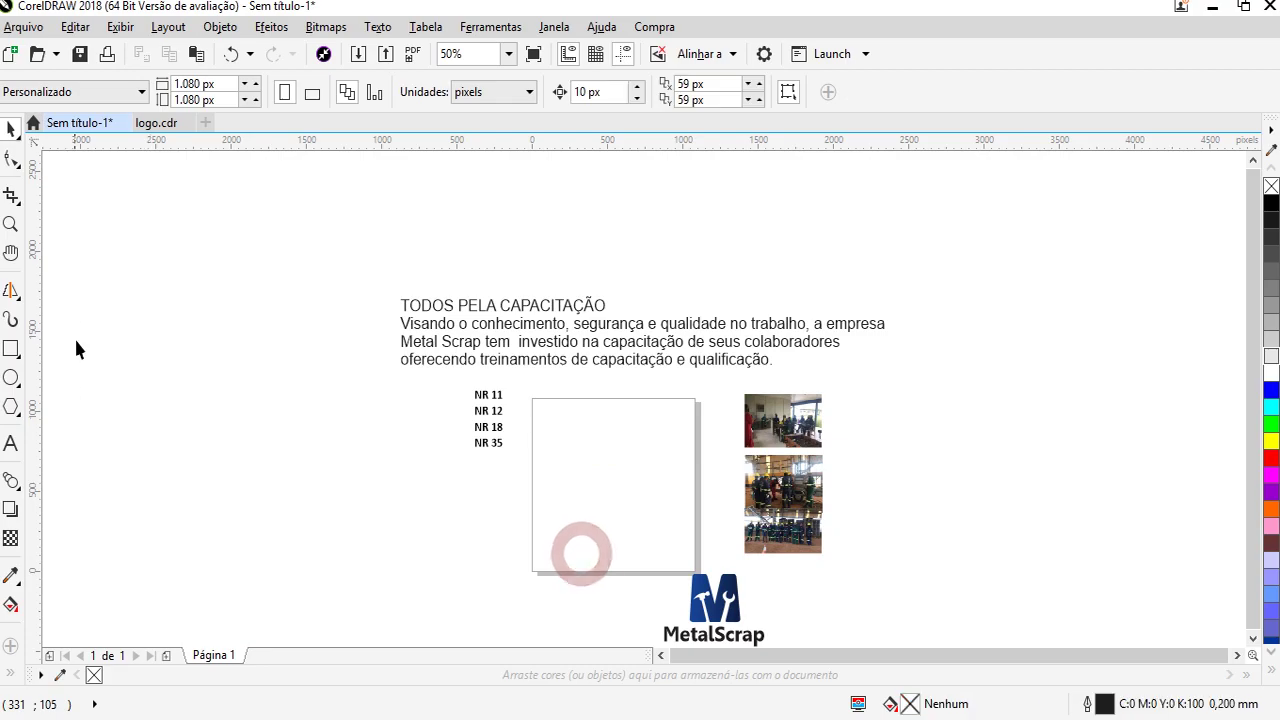
{"action": "double_click", "coordinate": [10, 348]}
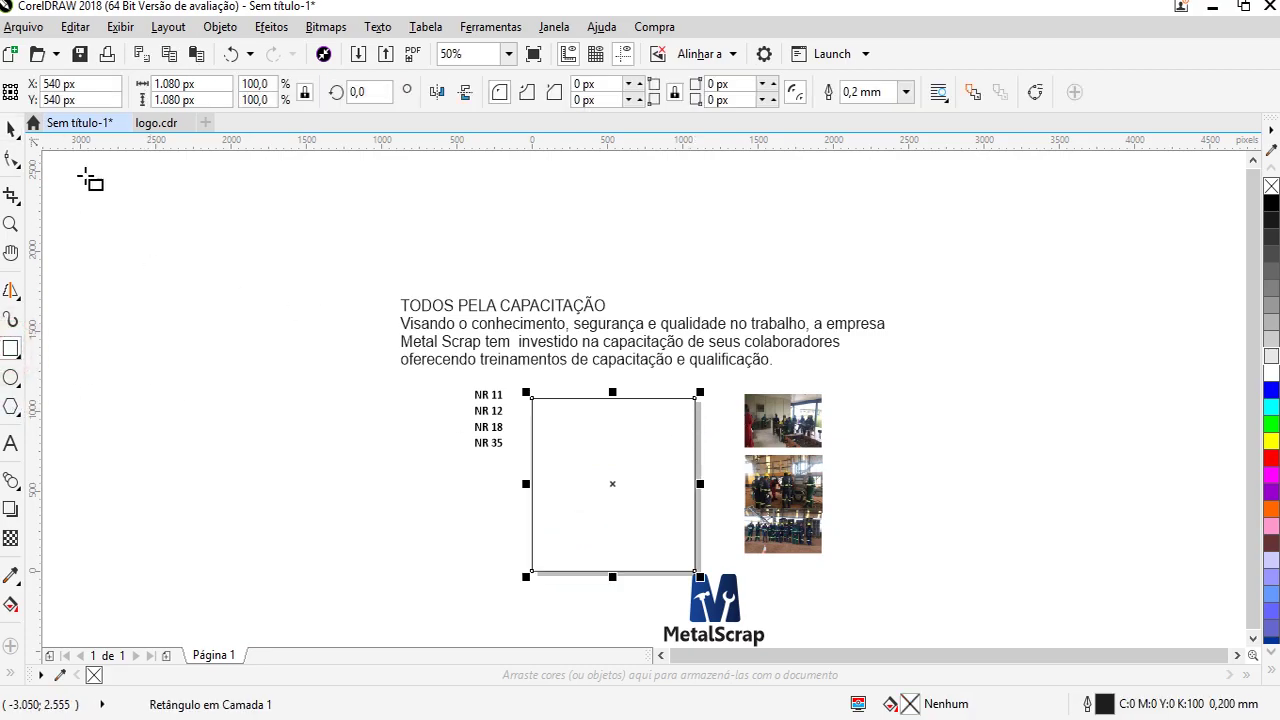
{"action": "left_click", "coordinate": [10, 130]}
Bring the photo of workers beside the yellow machine onto the page and enlarge it to about 1.076 × 761 px
{"action": "scroll", "coordinate": [659, 503], "scroll_direction": "up", "scroll_amount": 2}
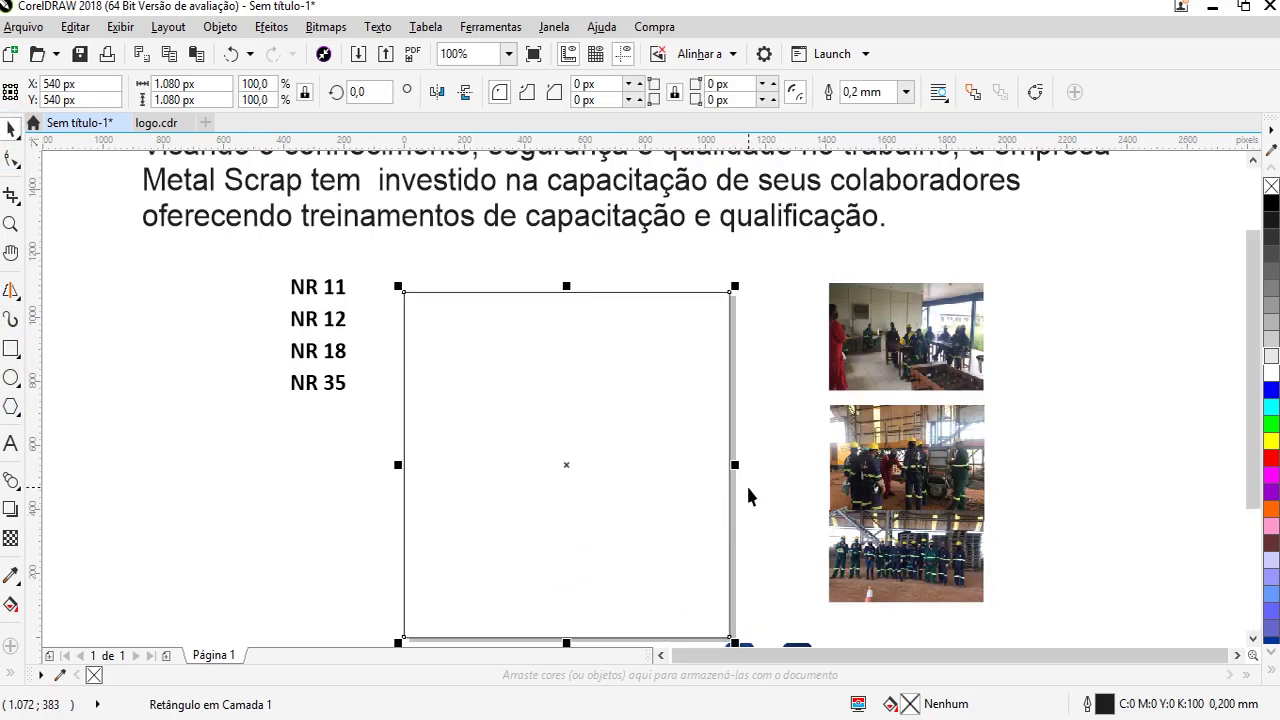
{"action": "left_click_drag", "start_coordinate": [949, 468], "coordinate": [540, 488]}
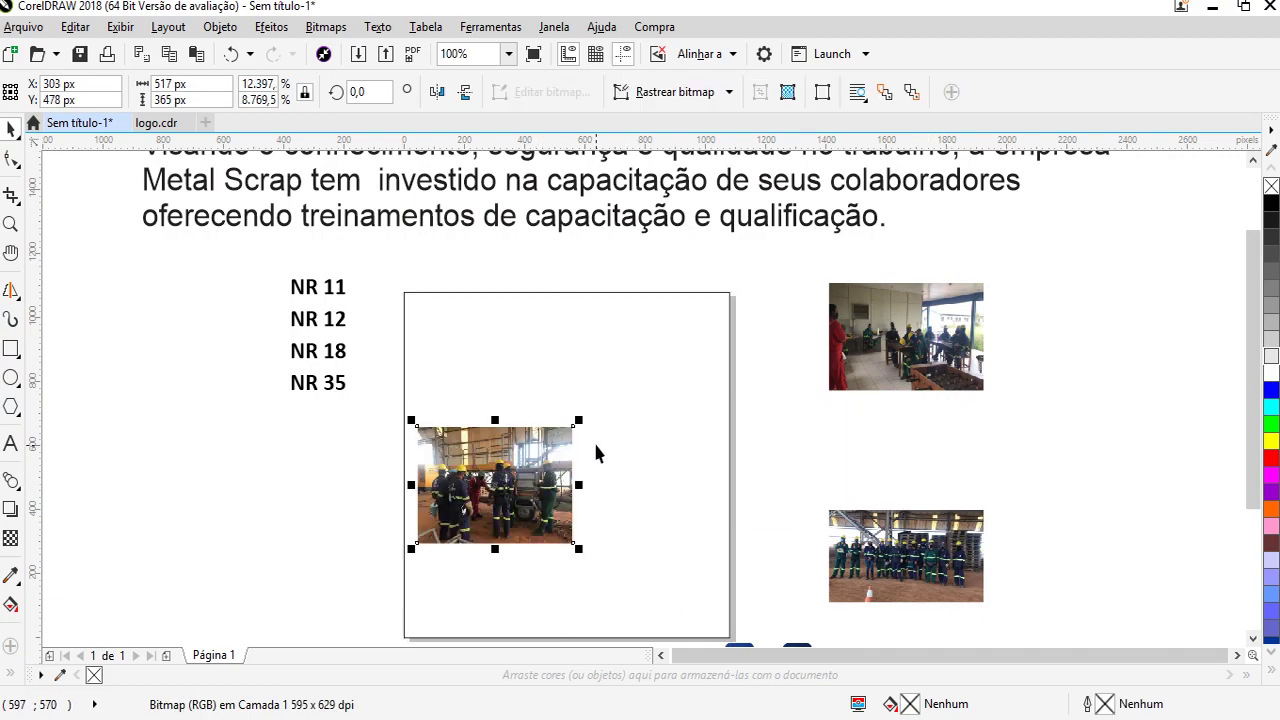
{"action": "left_click_drag", "start_coordinate": [583, 413], "coordinate": [706, 329]}
{"action": "left_click_drag", "start_coordinate": [634, 481], "coordinate": [682, 440]}
{"action": "left_click_drag", "start_coordinate": [462, 506], "coordinate": [421, 538]}
{"action": "left_click_drag", "start_coordinate": [574, 491], "coordinate": [698, 492]}
{"action": "left_click_drag", "start_coordinate": [752, 398], "coordinate": [751, 398]}
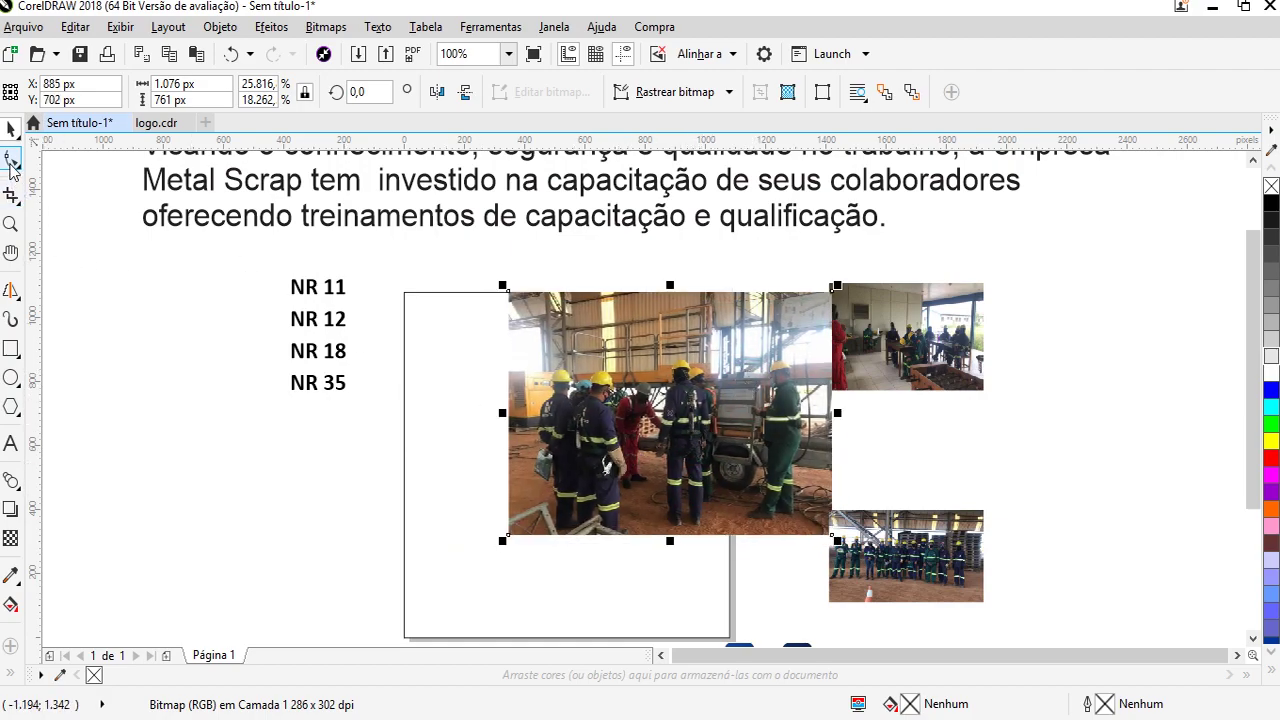
Try to slant the photo's left edge by moving its upper-left corner node inward
{"action": "left_click", "coordinate": [11, 160]}
{"action": "left_click_drag", "start_coordinate": [509, 292], "coordinate": [543, 293]}
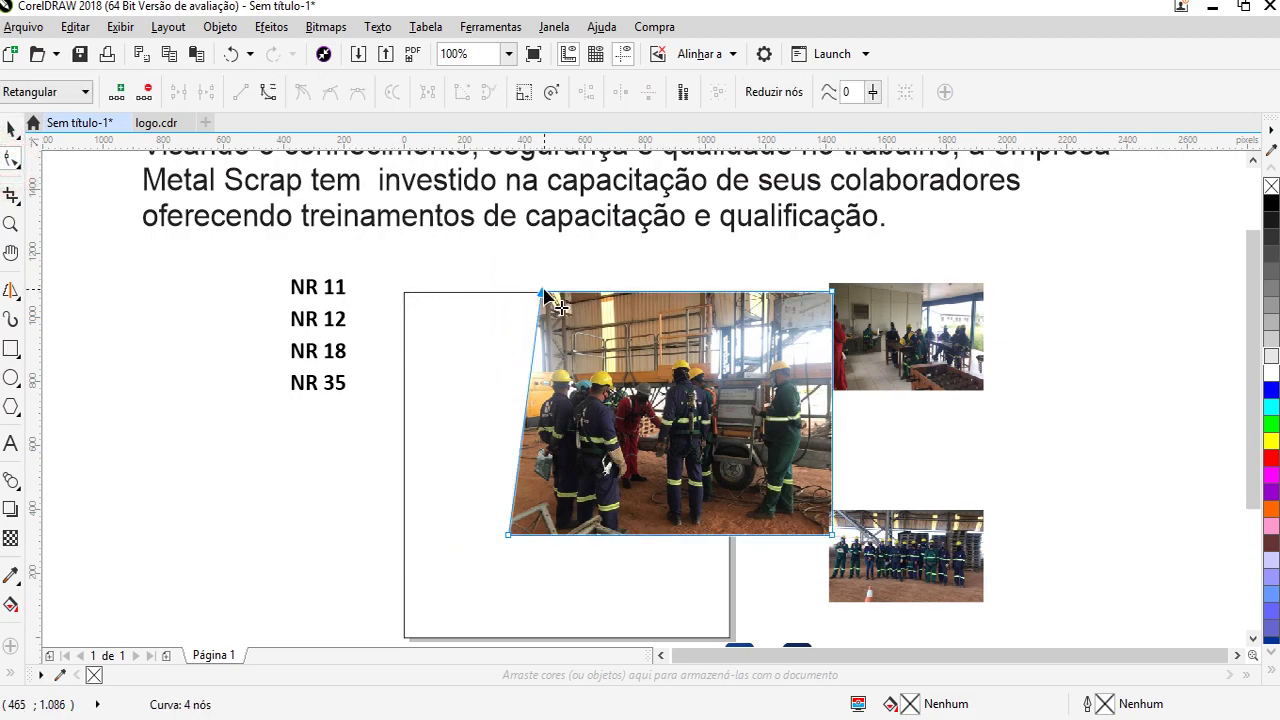
{"action": "left_click", "coordinate": [12, 128]}
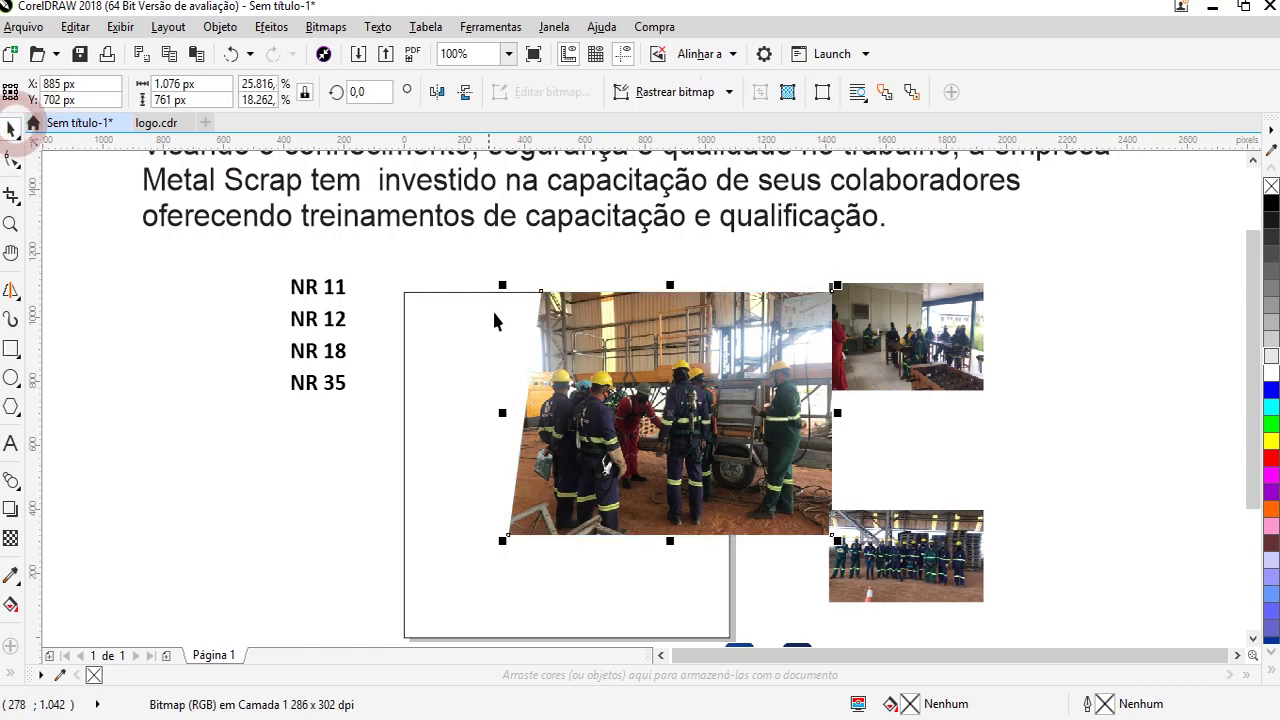
Try to PowerClip the slanted photo inside the page-sized rectangle
{"action": "right_click", "coordinate": [670, 350]}
{"action": "left_click", "coordinate": [742, 158]}
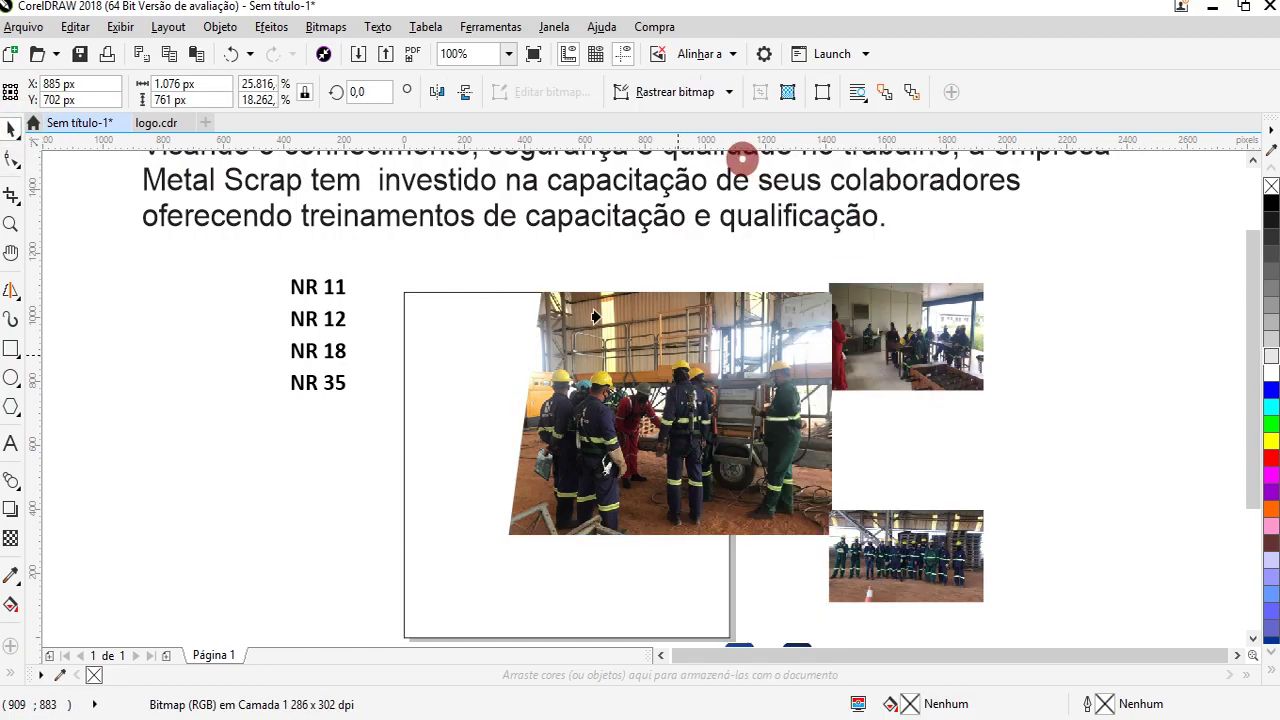
{"action": "left_click", "coordinate": [516, 578]}
{"action": "left_click", "coordinate": [822, 495]}
{"action": "left_click", "coordinate": [667, 465]}
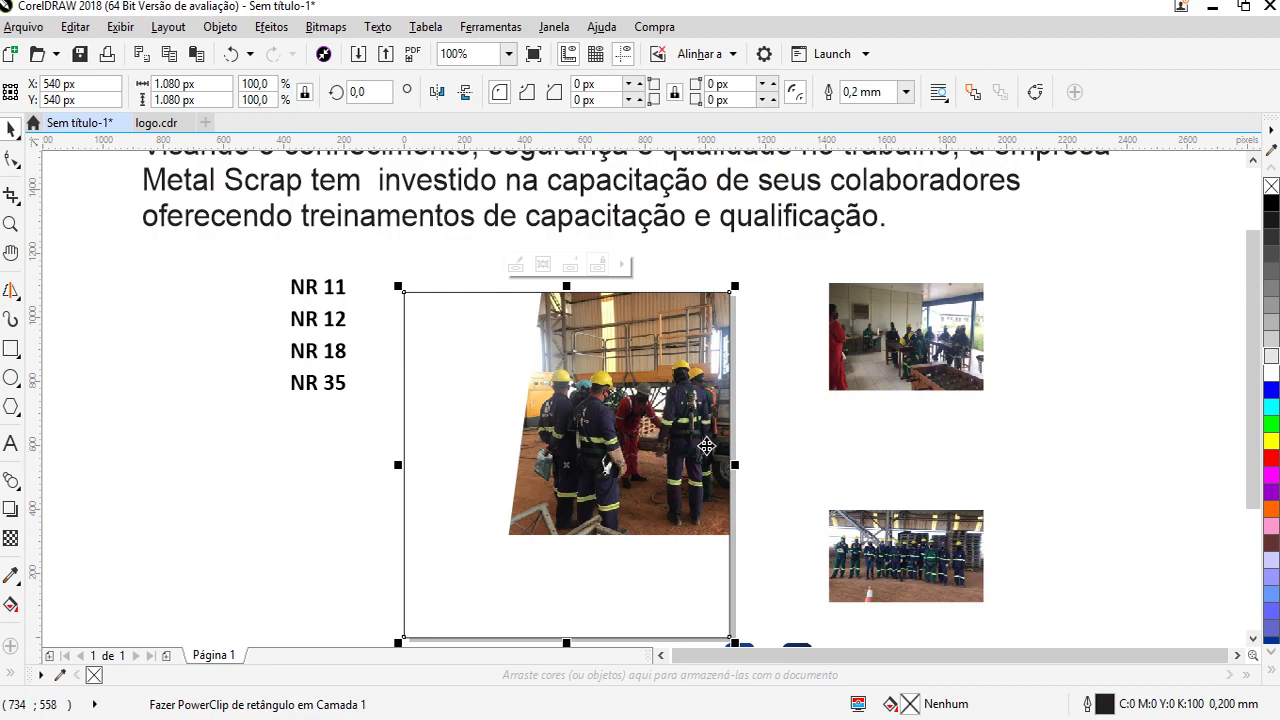
Undo the PowerClip and the change to the photo's upper-left corner
{"action": "double_click", "coordinate": [656, 442]}
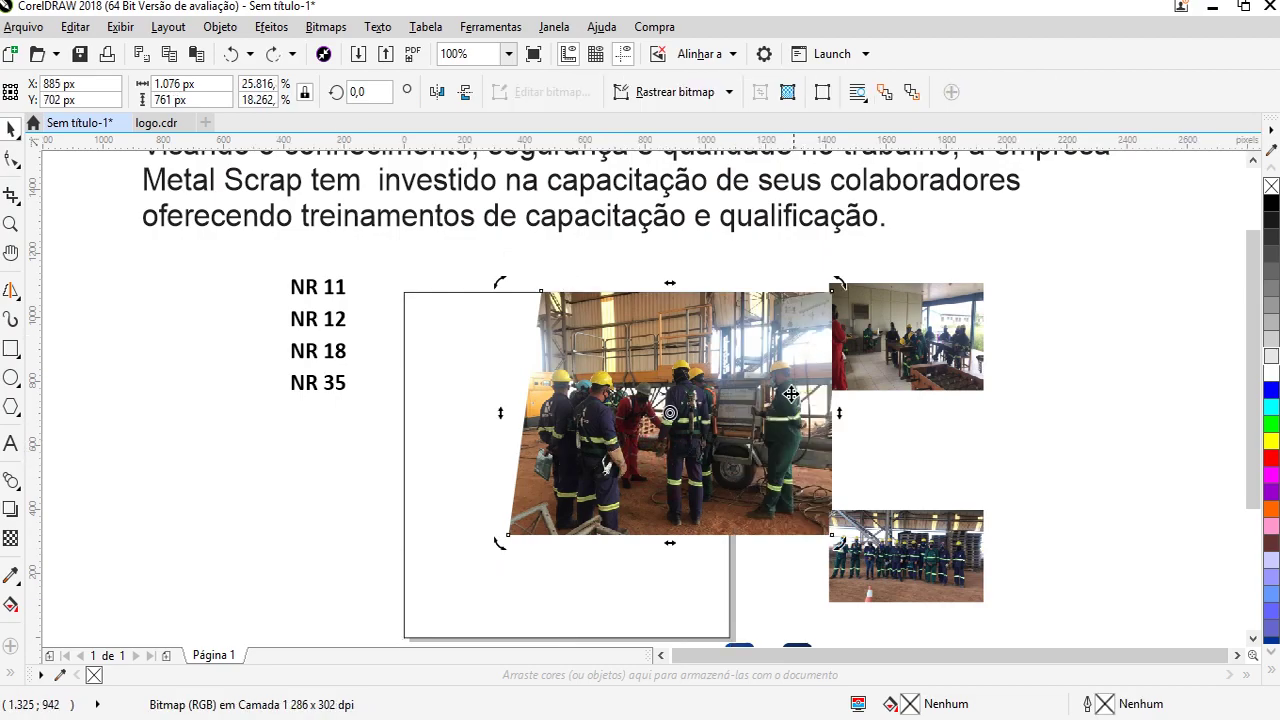
{"action": "left_click", "coordinate": [795, 394]}
{"action": "key", "text": "ctrl+z"}
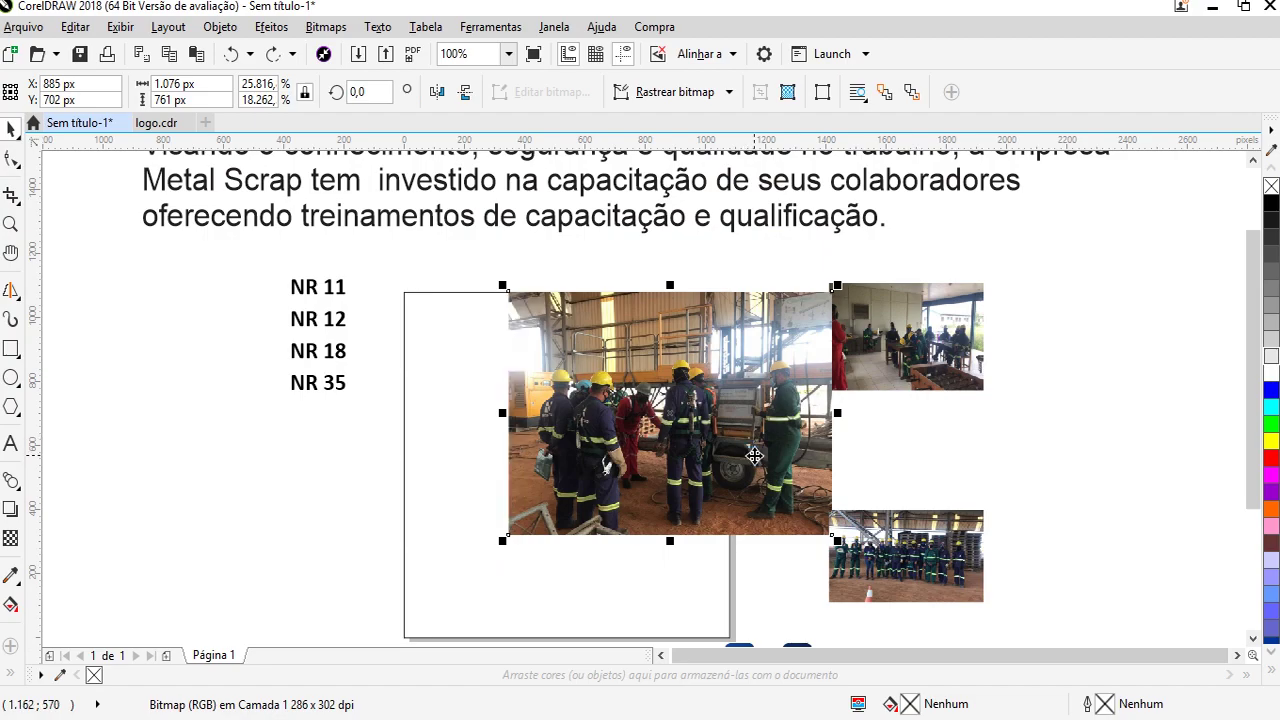
Crop the photo from its right edge to about 845 px wide by moving both right-hand nodes inward
{"action": "left_click", "coordinate": [12, 160]}
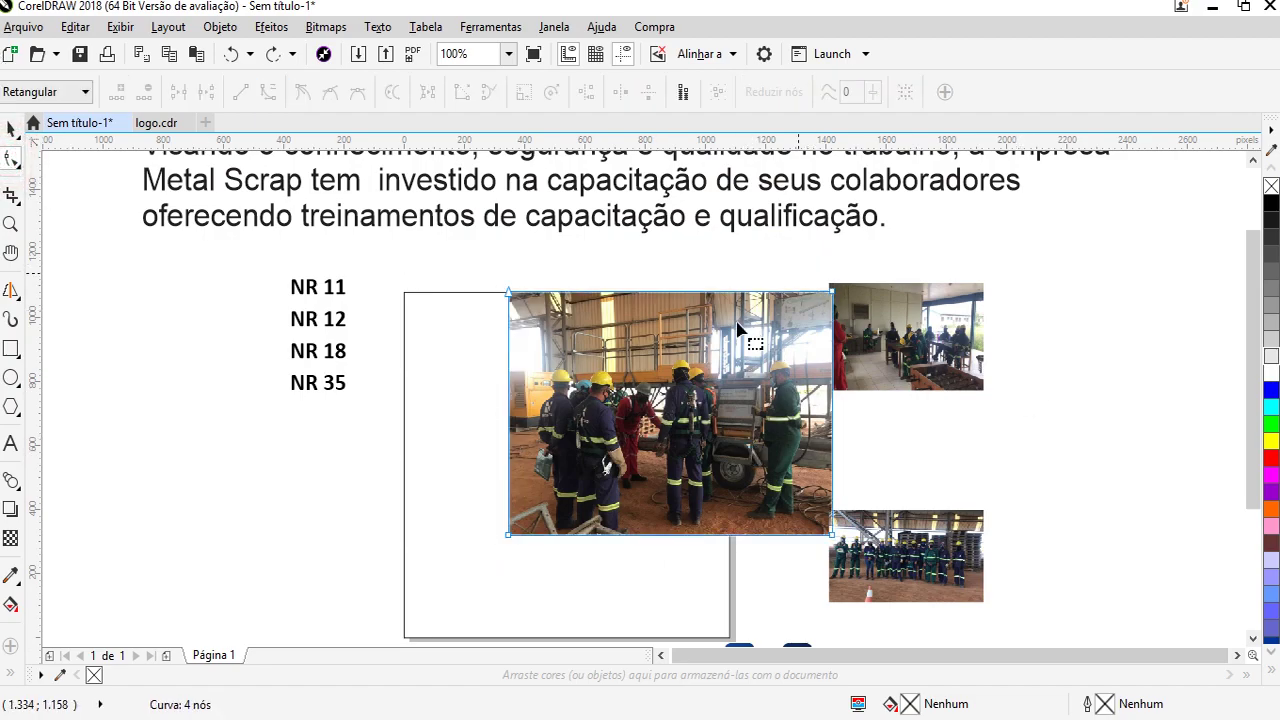
{"action": "left_click_drag", "start_coordinate": [789, 271], "coordinate": [846, 439]}
{"action": "key", "text": "Left"}
{"action": "key", "text": "Left"}
{"action": "key", "text": "Left"}
{"action": "key", "text": "Left"}
{"action": "key", "text": "Left"}
{"action": "key", "text": "Left"}
{"action": "key", "text": "Left"}
{"action": "key", "text": "Left"}
{"action": "key", "text": "Left"}
{"action": "key", "text": "Left"}
{"action": "key", "text": "Left"}
{"action": "key", "text": "Left"}
{"action": "key", "text": "Left"}
{"action": "key", "text": "Left"}
{"action": "key", "text": "Left"}
{"action": "key", "text": "Left"}
{"action": "key", "text": "Left"}
{"action": "key", "text": "Left"}
{"action": "key", "text": "Left"}
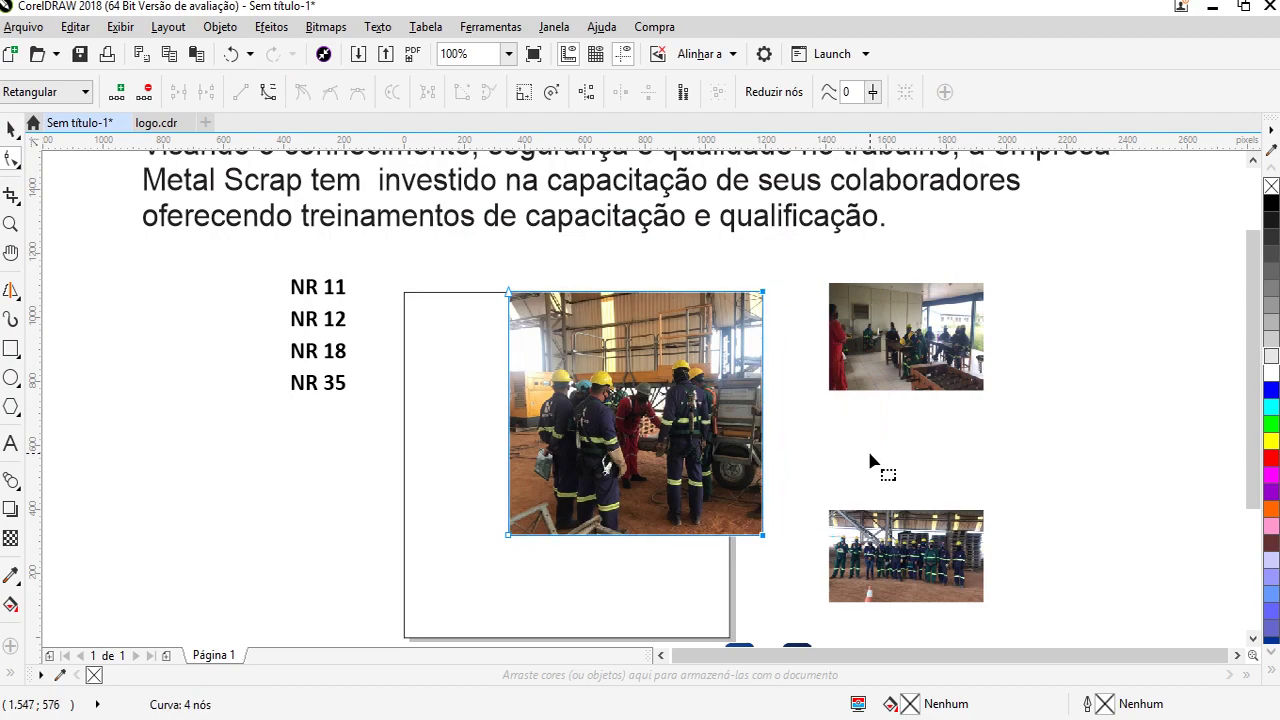
Slant the photo's right edge by moving its upper-right node inward, and shift the photo partly past the page's left edge
{"action": "left_click_drag", "start_coordinate": [764, 291], "coordinate": [715, 291]}
{"action": "key", "text": "ctrl+z"}
{"action": "left_click", "coordinate": [786, 294]}
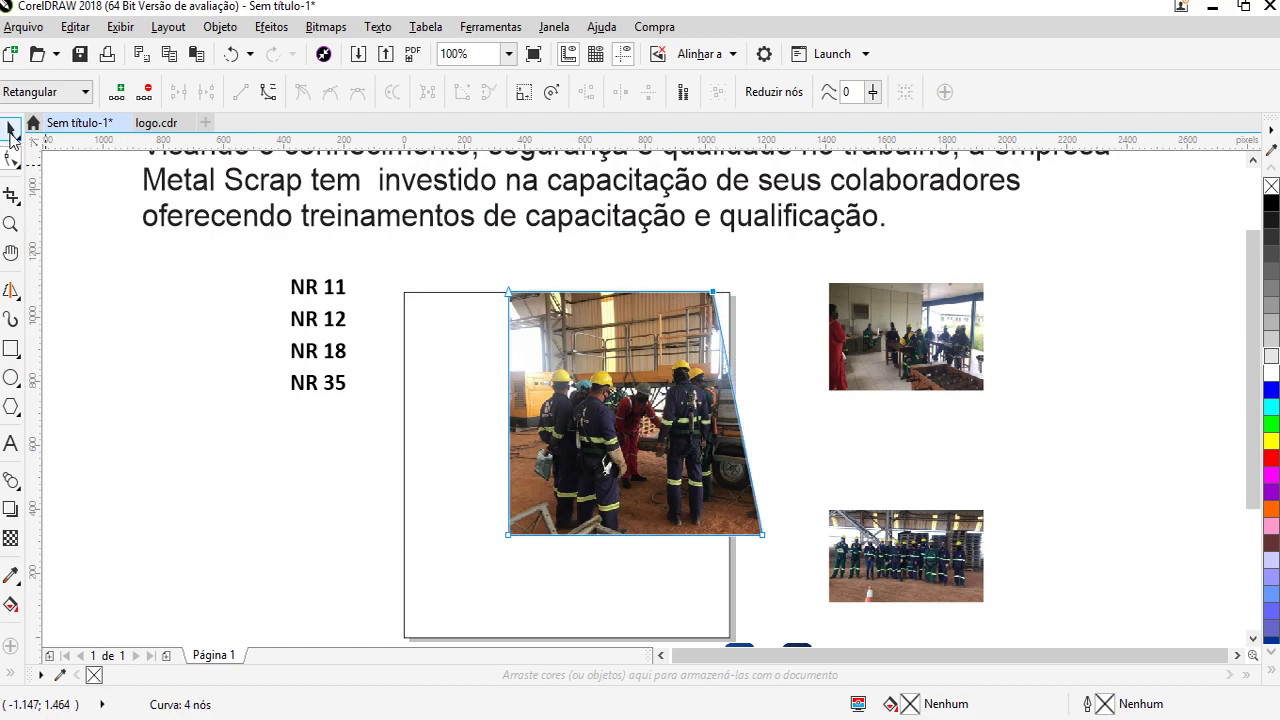
{"action": "left_click", "coordinate": [11, 128]}
{"action": "left_click_drag", "start_coordinate": [620, 500], "coordinate": [489, 483]}
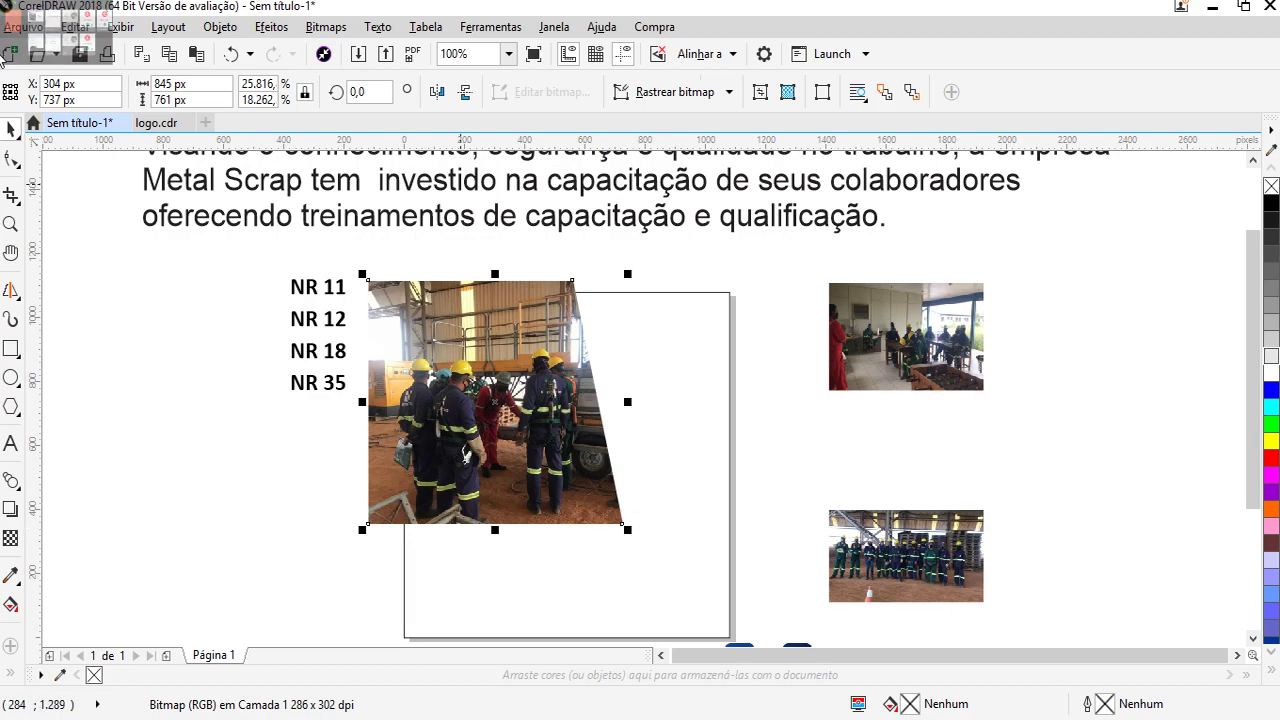
Move the photo's upper-right node slightly outward to soften the slant, and enlarge the photo to about 913 × 822 px
{"action": "left_click", "coordinate": [11, 159]}
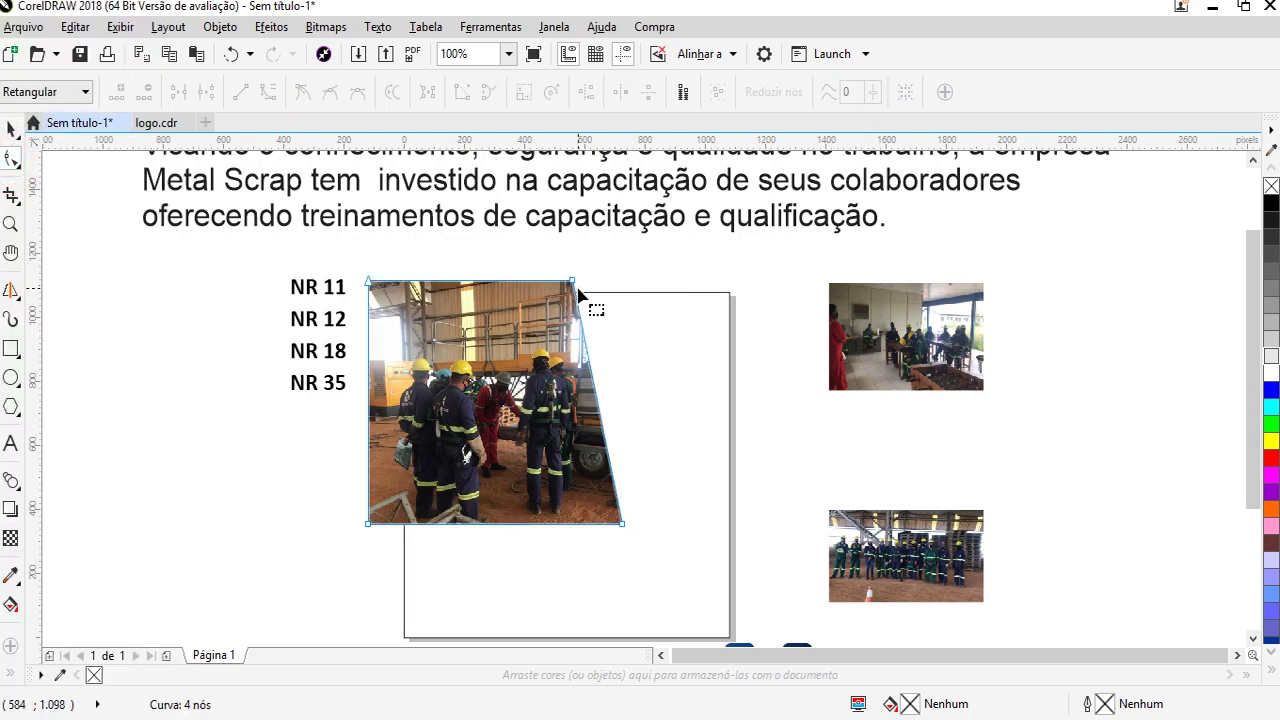
{"action": "left_click_drag", "start_coordinate": [573, 283], "coordinate": [585, 283]}
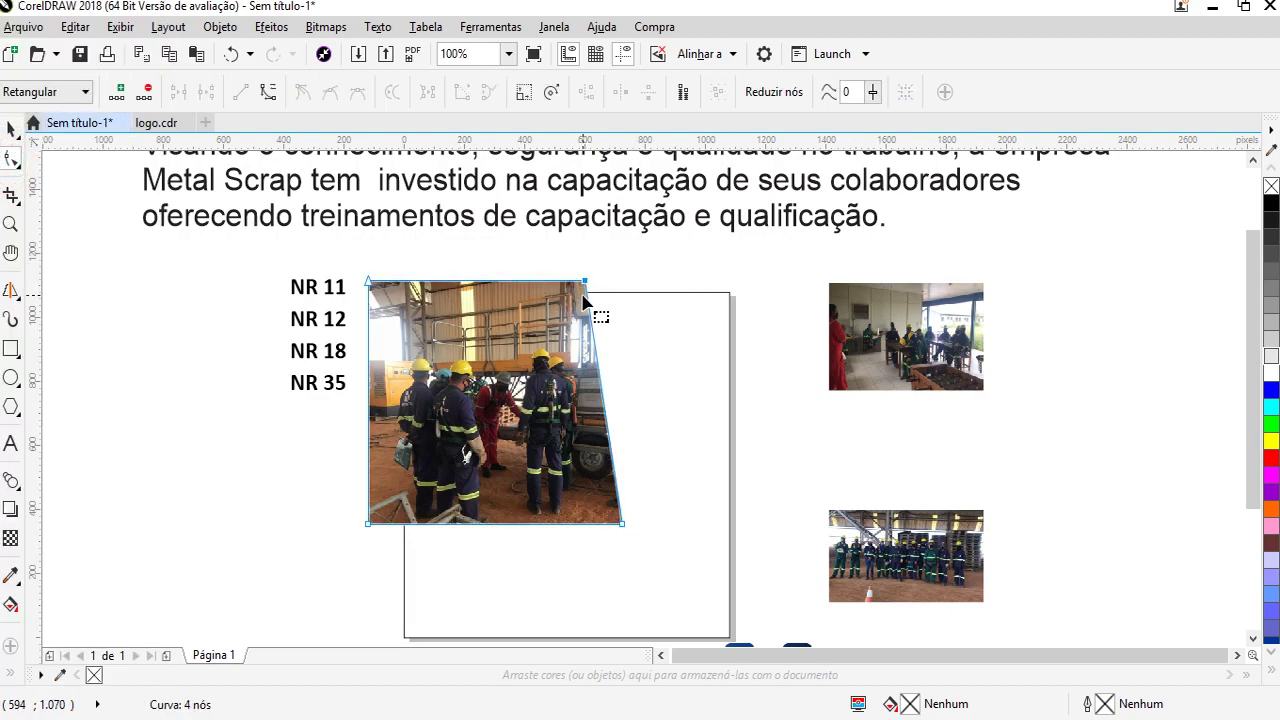
{"action": "left_click", "coordinate": [9, 129]}
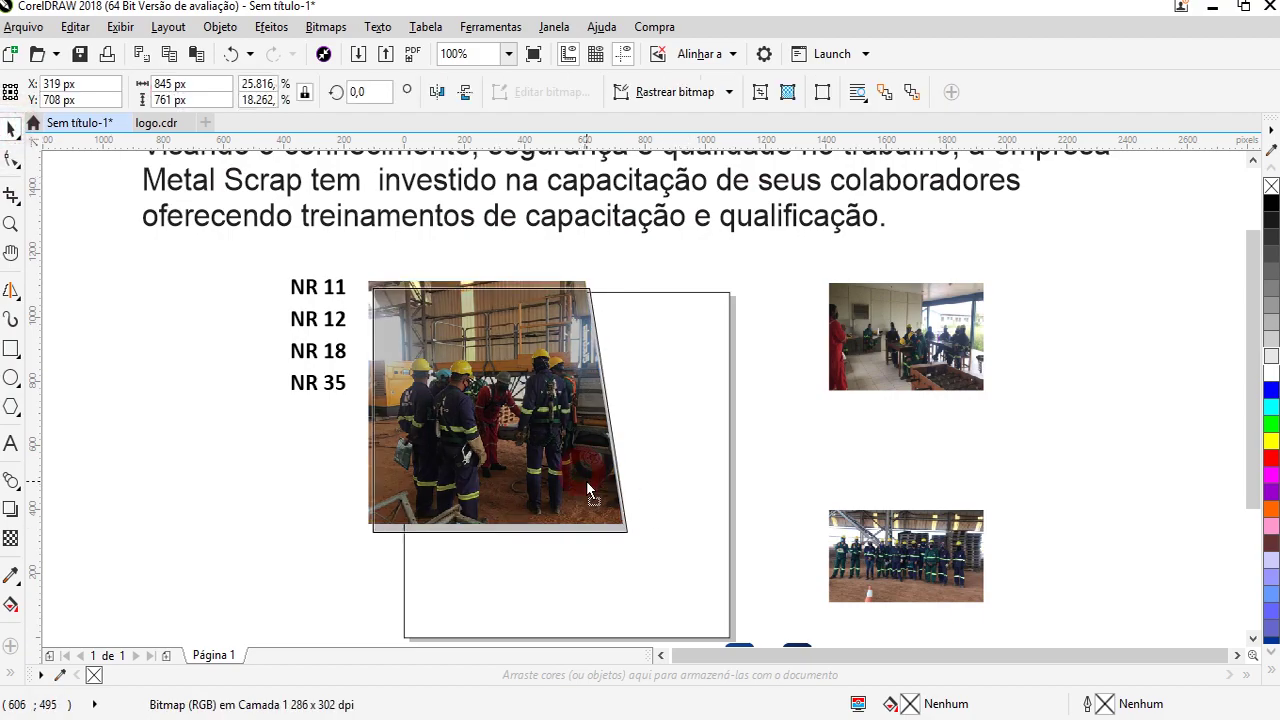
{"action": "left_click_drag", "start_coordinate": [626, 537], "coordinate": [630, 510]}
Rearrange the logo horizontally, with a smaller M symbol placed to the left of the MetalScrap wordmark
{"action": "scroll", "coordinate": [630, 510], "scroll_direction": "down", "scroll_amount": 2}
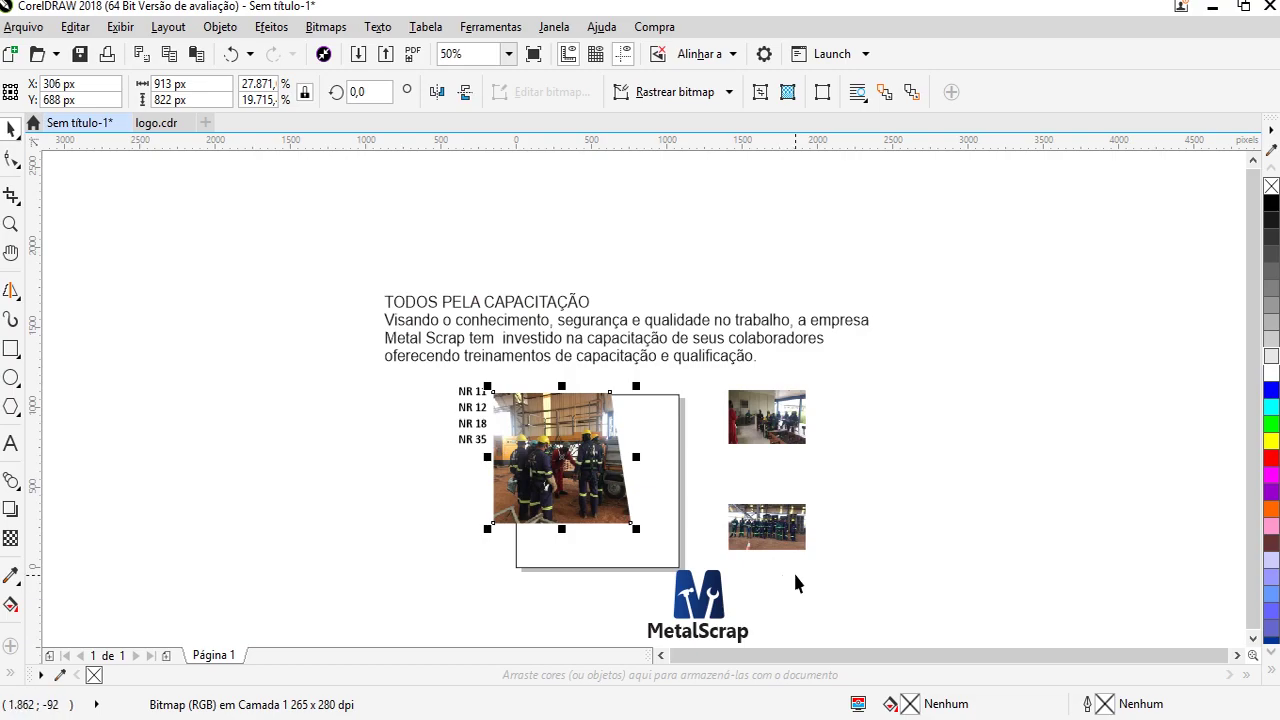
{"action": "left_click", "coordinate": [800, 551]}
{"action": "left_click", "coordinate": [722, 600]}
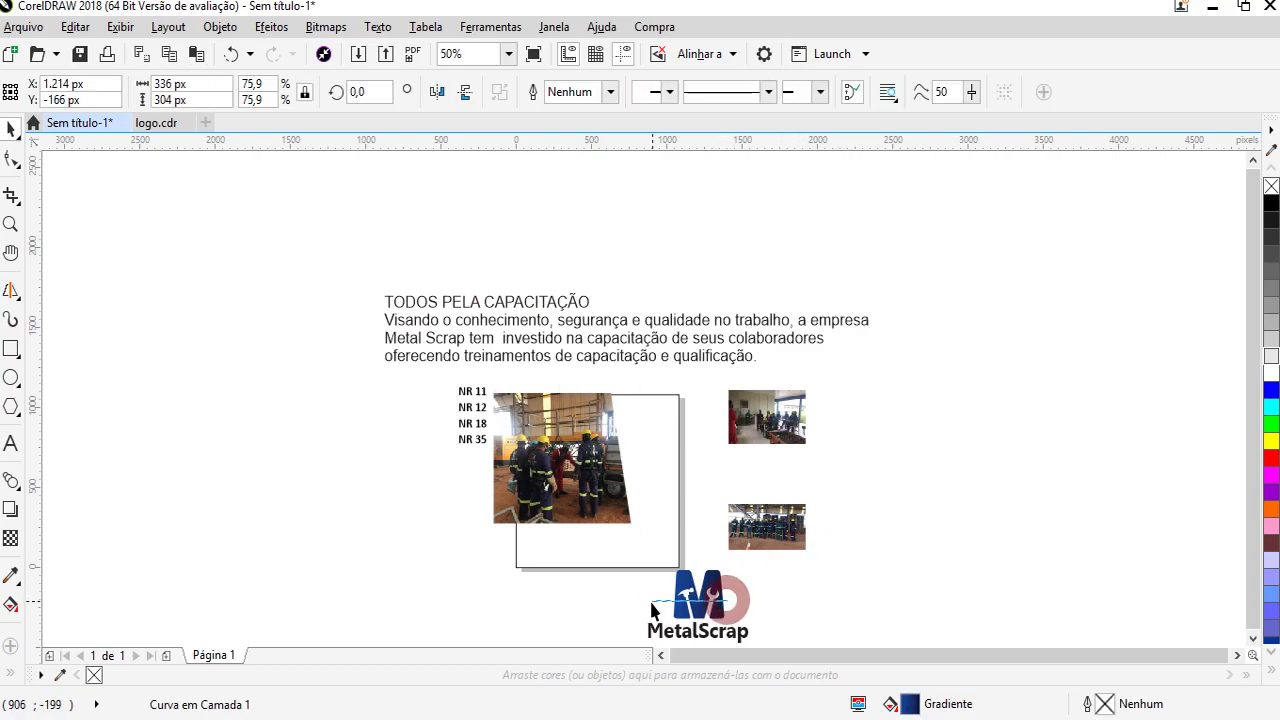
{"action": "left_click_drag", "start_coordinate": [722, 600], "coordinate": [572, 610]}
{"action": "scroll", "coordinate": [651, 554], "scroll_direction": "down", "scroll_amount": 1}
{"action": "scroll", "coordinate": [651, 554], "scroll_direction": "up", "scroll_amount": 3}
{"action": "scroll", "coordinate": [573, 586], "scroll_direction": "down", "scroll_amount": 2}
{"action": "scroll", "coordinate": [571, 586], "scroll_direction": "up", "scroll_amount": 2}
{"action": "left_click_drag", "start_coordinate": [312, 495], "coordinate": [867, 600]}
{"action": "left_click", "coordinate": [905, 545]}
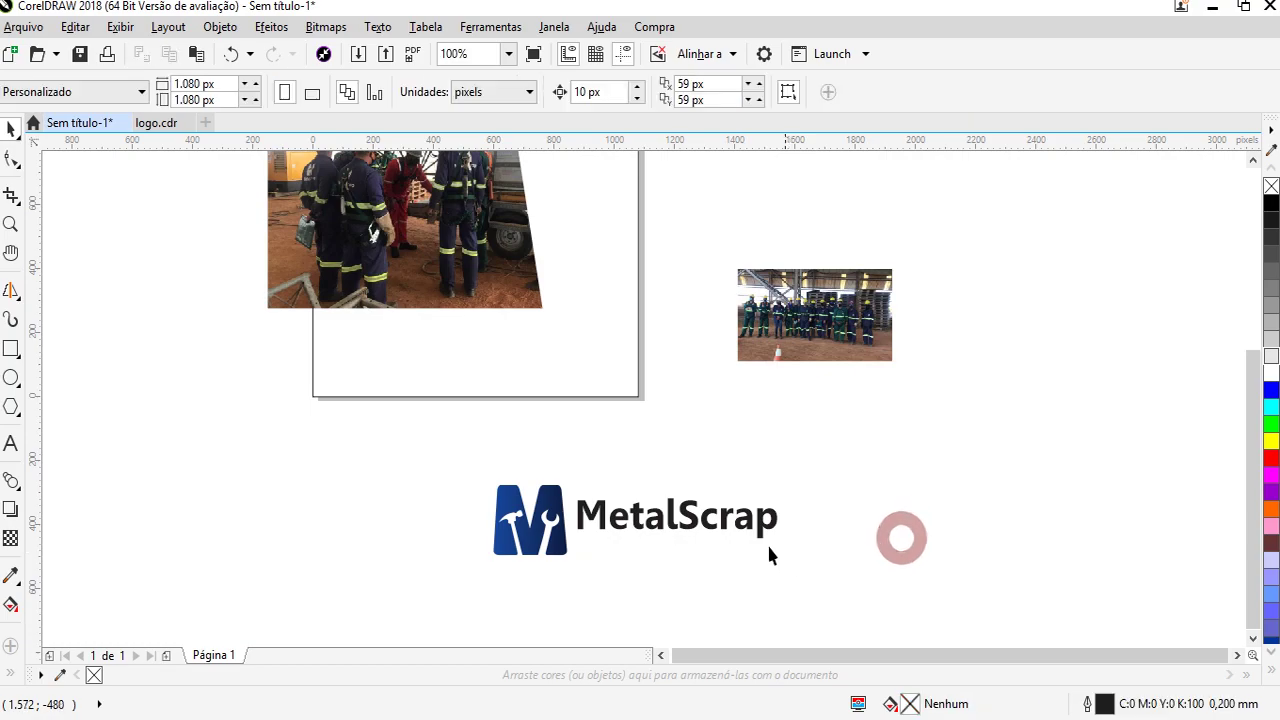
Widen the gap between symbol and wordmark, align their bottoms, and nudge the wordmark up to the symbol's middle
{"action": "left_click_drag", "start_coordinate": [643, 522], "coordinate": [657, 534]}
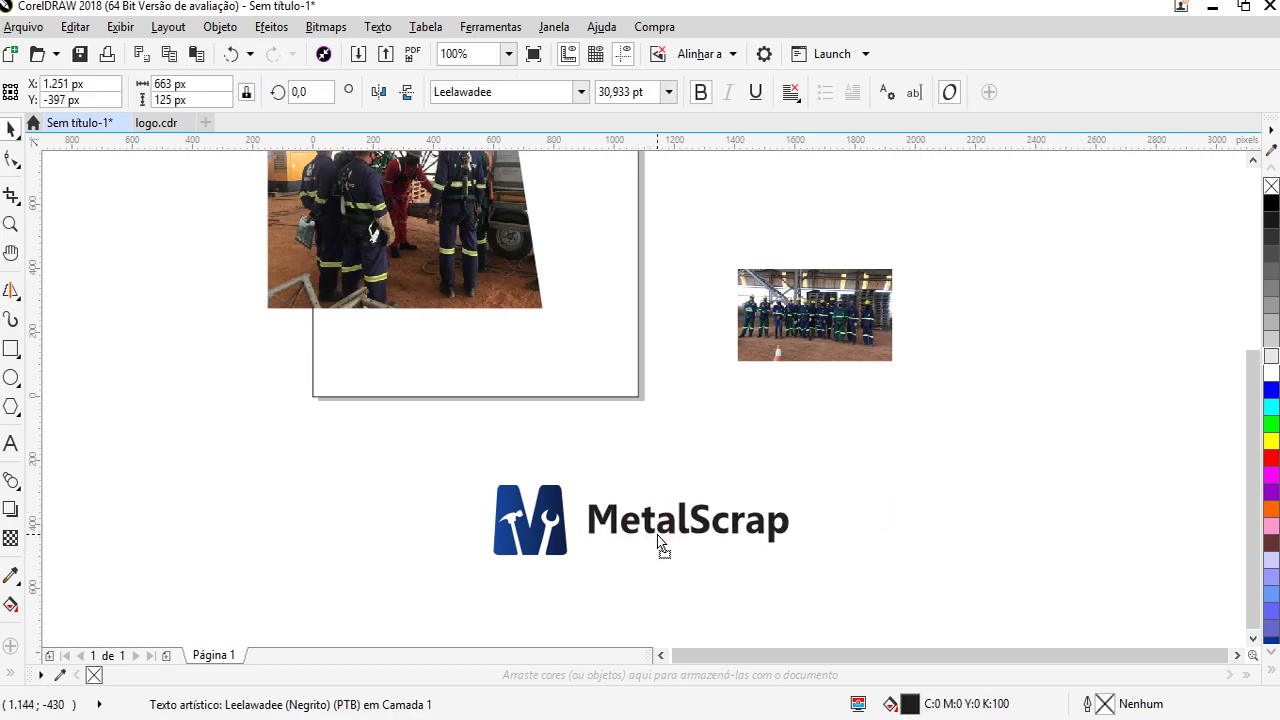
{"action": "left_click", "coordinate": [556, 551], "text": "shift"}
{"action": "key", "text": "b"}
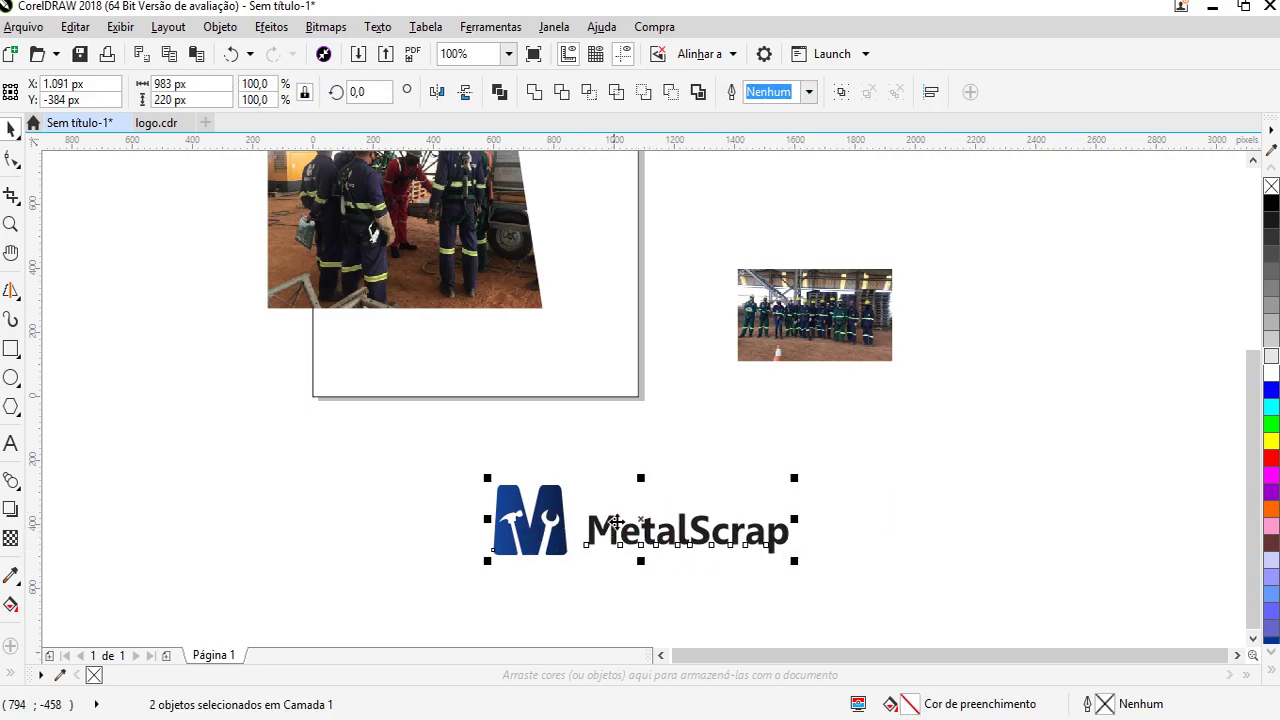
{"action": "left_click", "coordinate": [692, 530]}
{"action": "key", "text": "Up"}
{"action": "key", "text": "Up"}
{"action": "key", "text": "Up"}
Shrink the M symbol to about 177 × 160 px, and scale symbol and wordmark together to about 580 × 104 px
{"action": "left_click", "coordinate": [531, 510]}
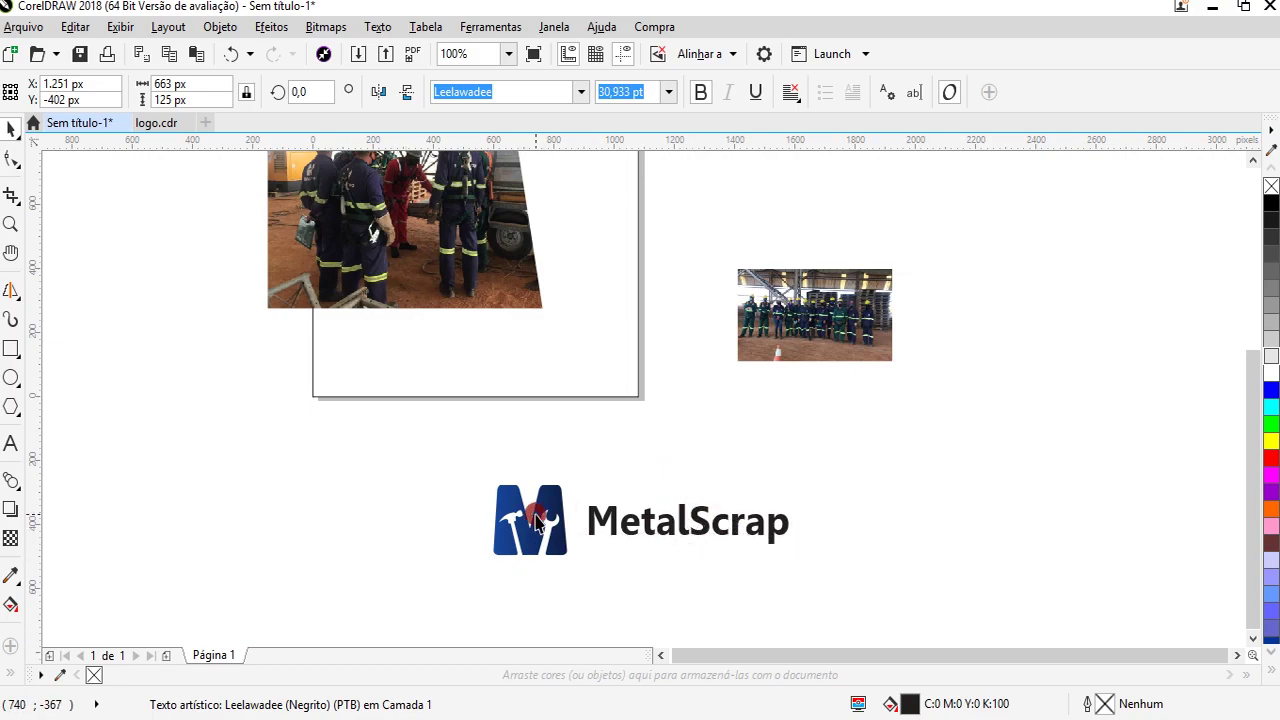
{"action": "left_click_drag", "start_coordinate": [575, 467], "coordinate": [560, 470]}
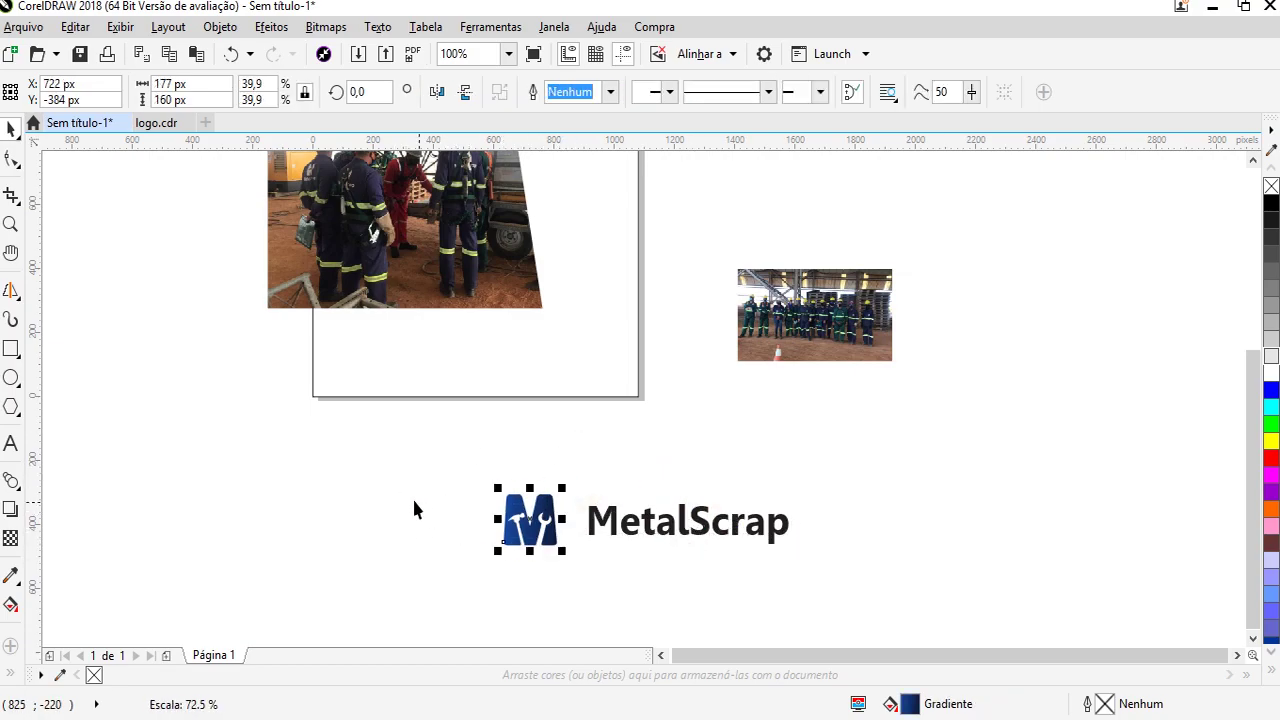
{"action": "left_click_drag", "start_coordinate": [417, 490], "coordinate": [949, 623]}
{"action": "left_click_drag", "start_coordinate": [795, 466], "coordinate": [748, 471]}
Group the logo's symbol and wordmark and centre them horizontally near the page's lower edge
{"action": "left_click_drag", "start_coordinate": [675, 503], "coordinate": [510, 341]}
{"action": "left_click", "coordinate": [838, 92]}
{"action": "left_click", "coordinate": [605, 343]}
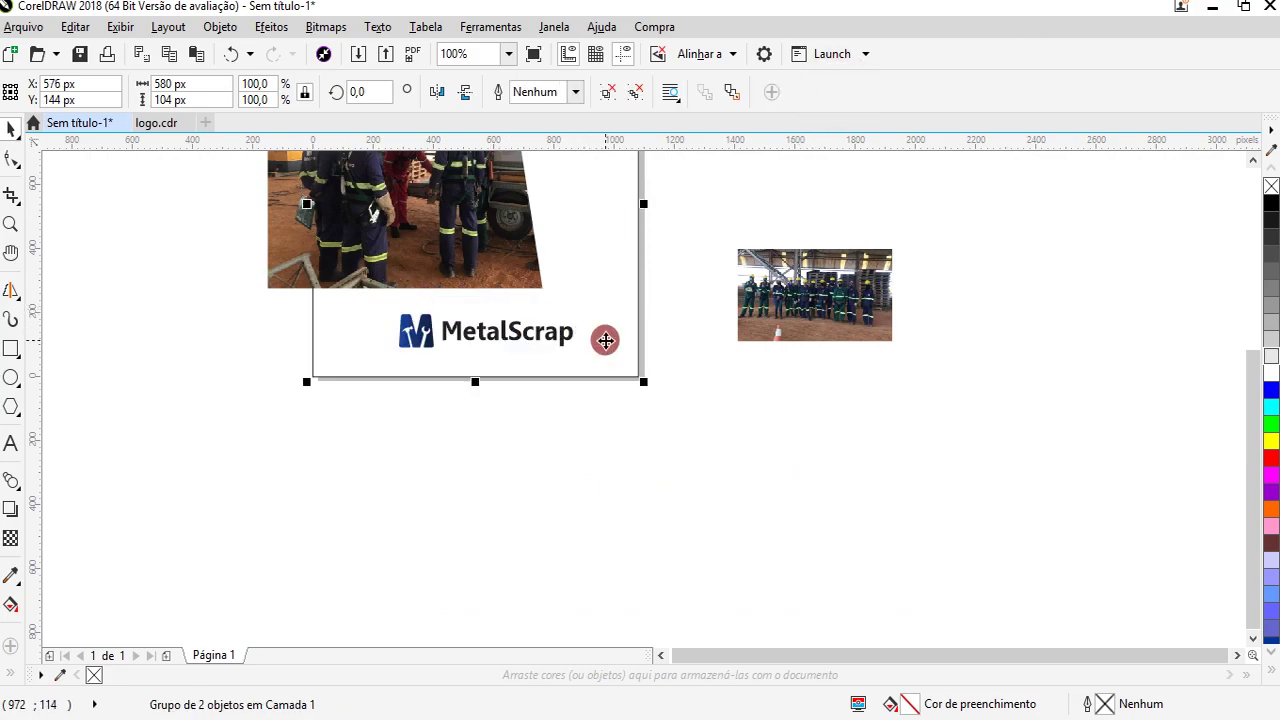
{"action": "left_click", "coordinate": [599, 465]}
Reduce the grouped logo to about 485 × 87 px and lower it slightly, keeping it centred on the page rectangle
{"action": "scroll", "coordinate": [428, 277], "scroll_direction": "up", "scroll_amount": 2}
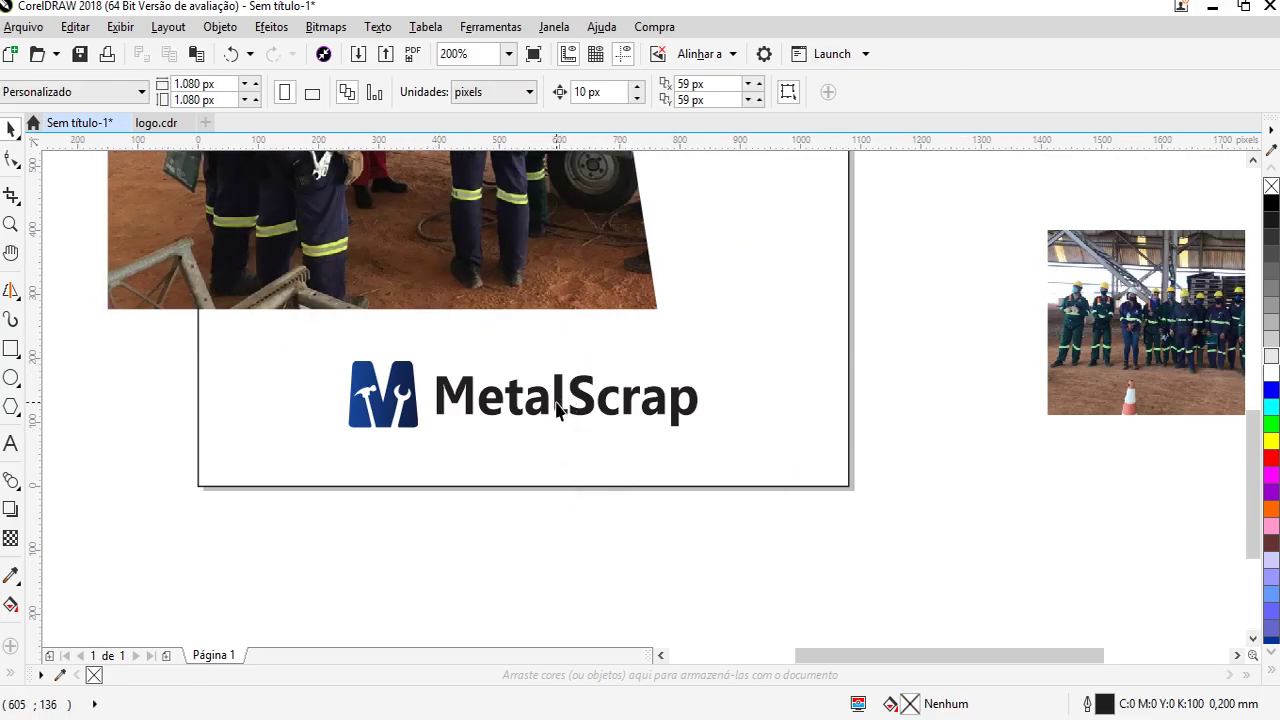
{"action": "left_click", "coordinate": [558, 408]}
{"action": "left_click_drag", "start_coordinate": [705, 350], "coordinate": [662, 362]}
{"action": "left_click_drag", "start_coordinate": [586, 415], "coordinate": [584, 432]}
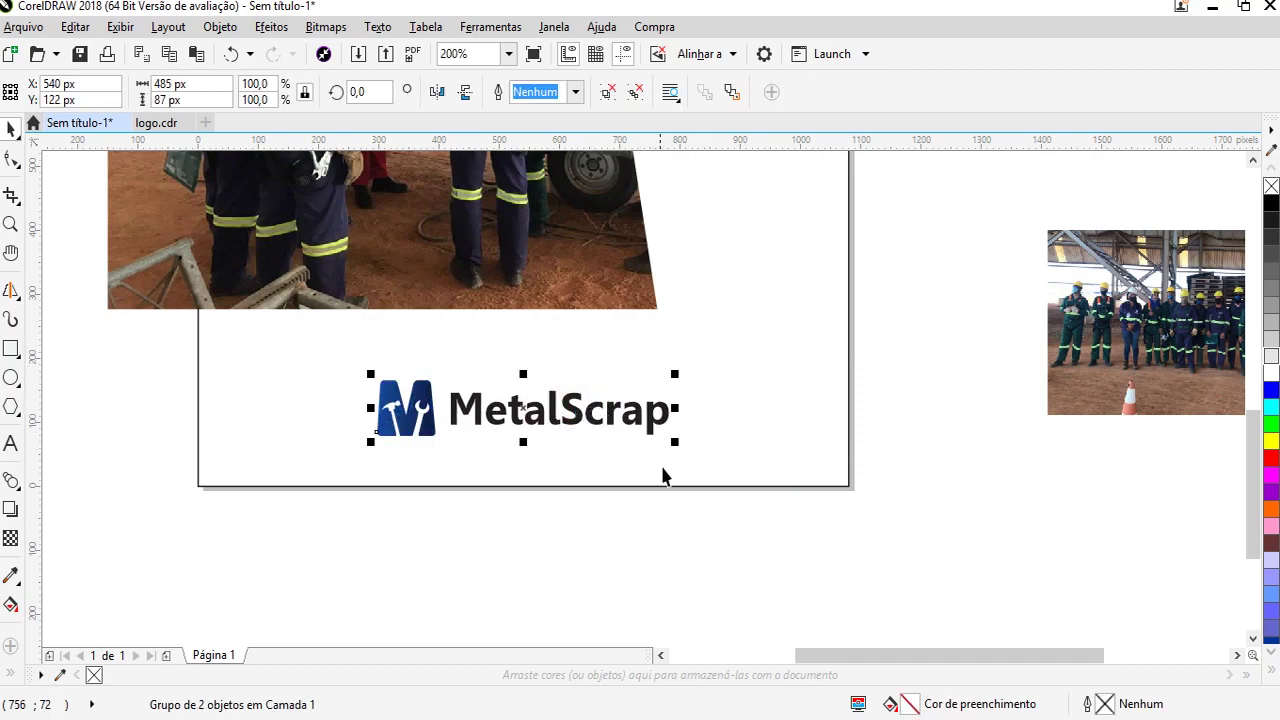
{"action": "left_click", "coordinate": [740, 475]}
{"action": "left_click", "coordinate": [711, 574]}
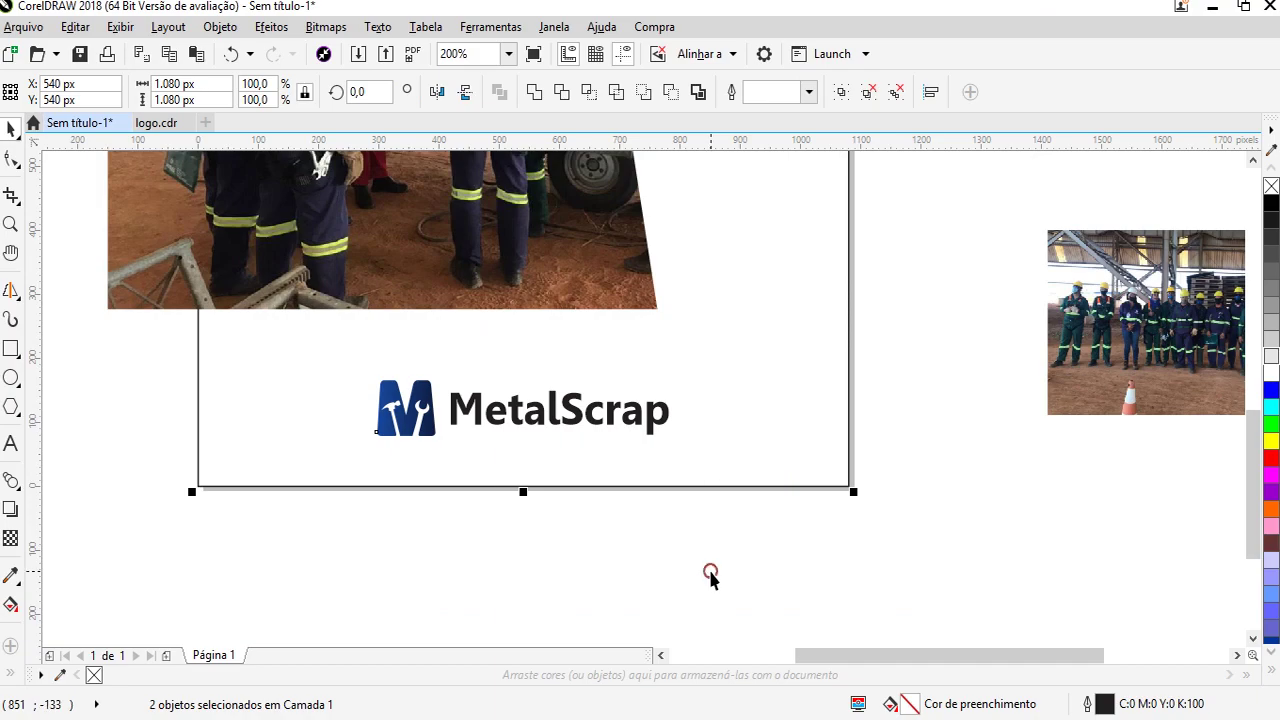
Enlarge the slanted workers photo slightly from its lower-right corner
{"action": "left_click", "coordinate": [593, 314]}
{"action": "left_click_drag", "start_coordinate": [660, 322], "coordinate": [672, 318]}
{"action": "left_click", "coordinate": [786, 541]}
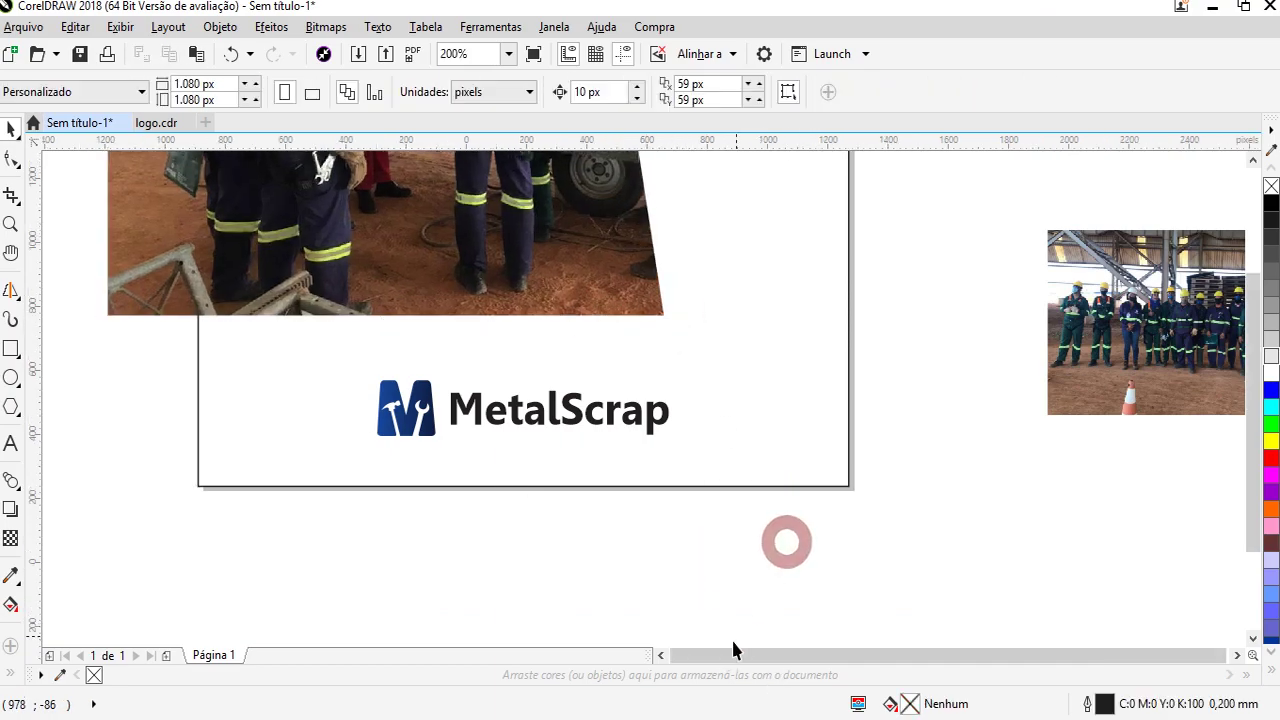
Draw a rectangle of about 494 × 659 px overlapping the photo's slanted side and reaching the page's right edge
{"action": "scroll", "coordinate": [700, 636], "scroll_direction": "down", "scroll_amount": 1}
{"action": "scroll", "coordinate": [688, 293], "scroll_direction": "up", "scroll_amount": 1}
{"action": "left_click", "coordinate": [11, 347]}
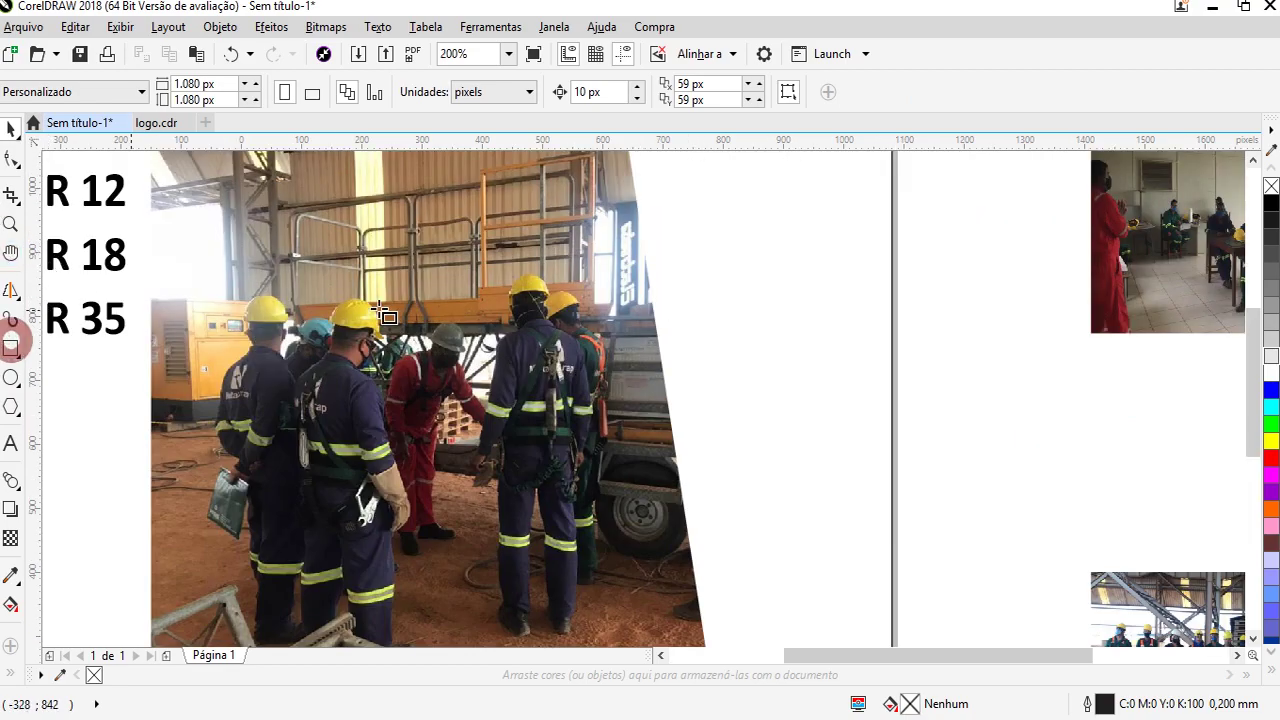
{"action": "scroll", "coordinate": [514, 286], "scroll_direction": "down", "scroll_amount": 1}
{"action": "left_click_drag", "start_coordinate": [509, 271], "coordinate": [663, 485]}
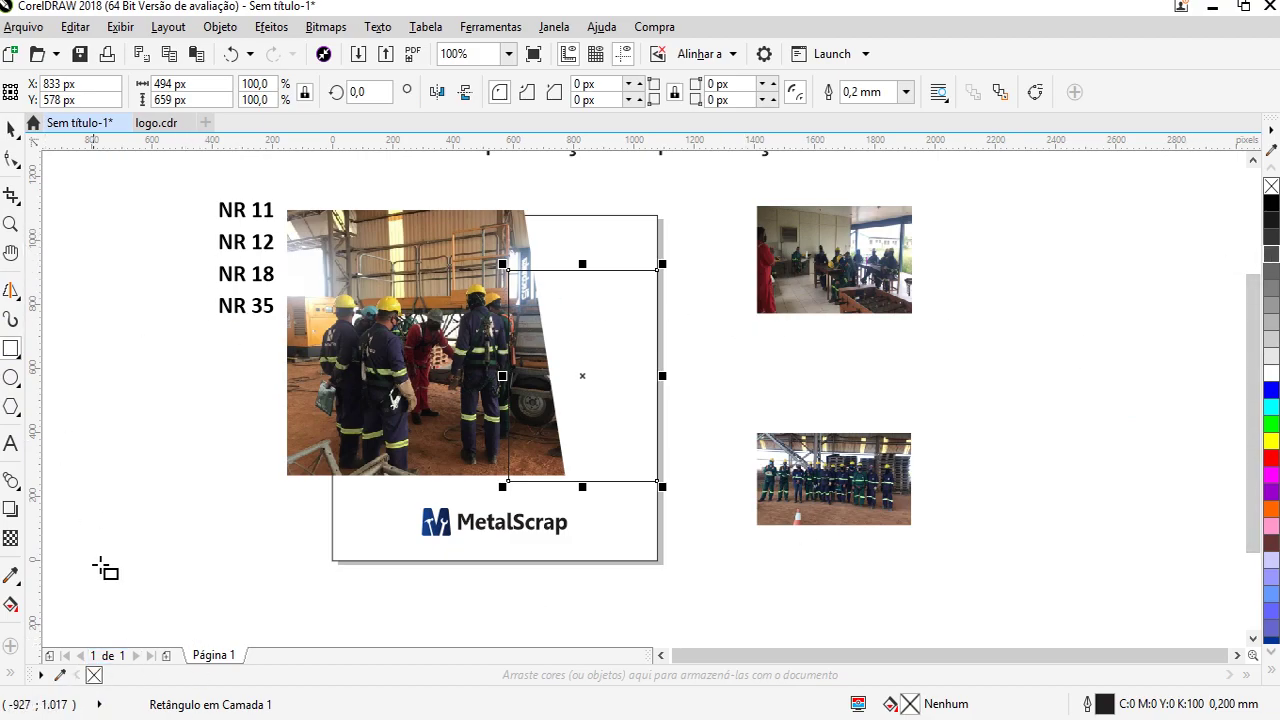
{"action": "left_click", "coordinate": [8, 128]}
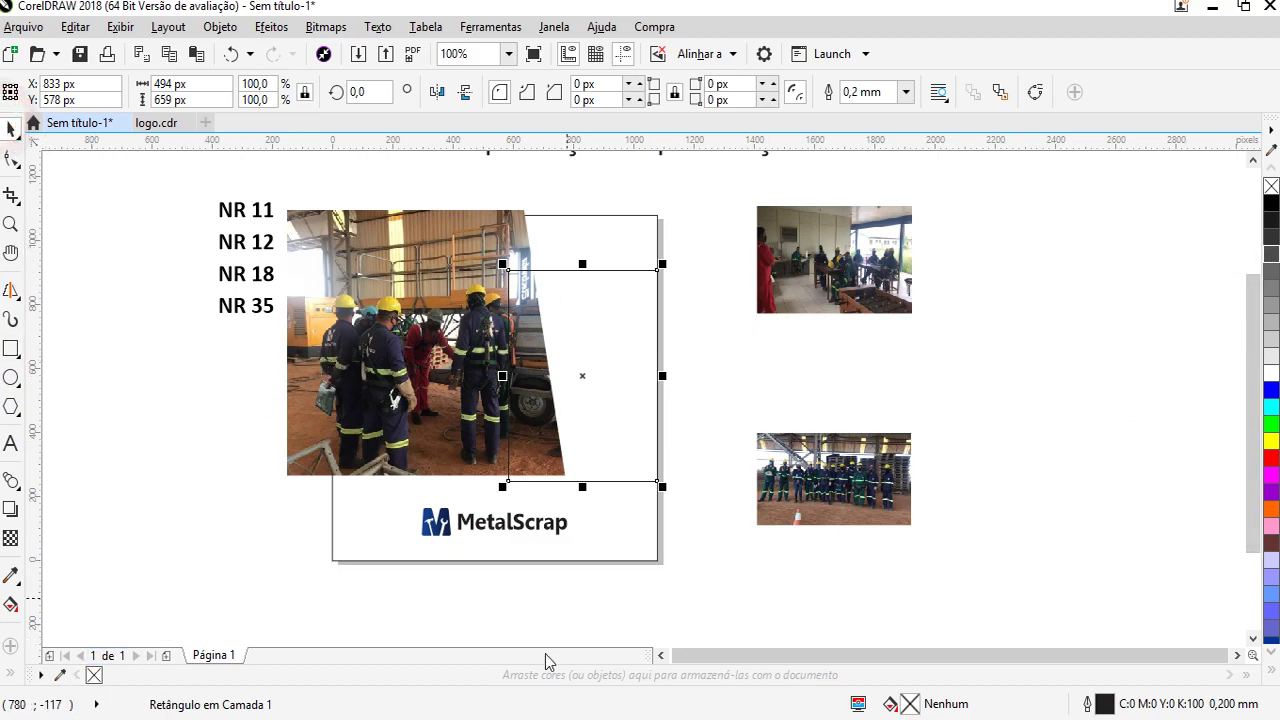
Ungroup the logo and give the new rectangle the M symbol's blue gradient fill with no outline
{"action": "left_click", "coordinate": [436, 540]}
{"action": "left_click", "coordinate": [632, 91]}
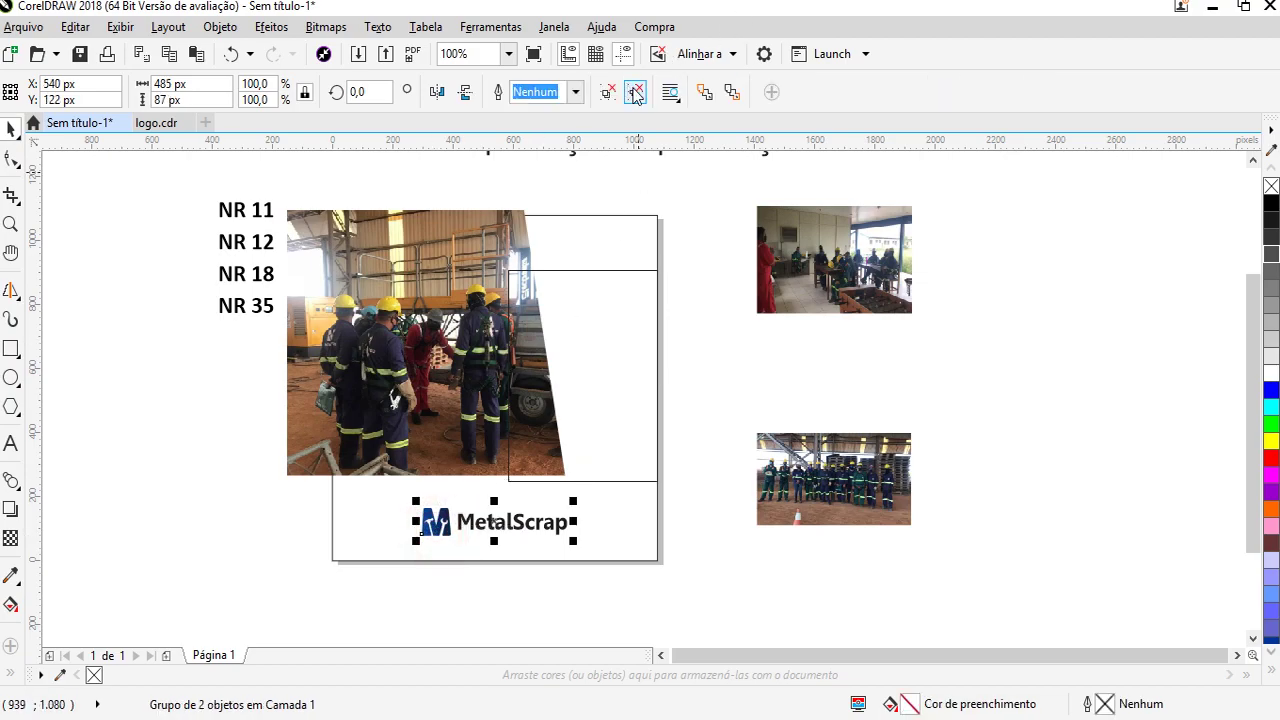
{"action": "left_click", "coordinate": [720, 384]}
{"action": "left_click", "coordinate": [436, 522]}
{"action": "left_click_drag", "start_coordinate": [909, 703], "coordinate": [585, 368]}
{"action": "left_click", "coordinate": [585, 368]}
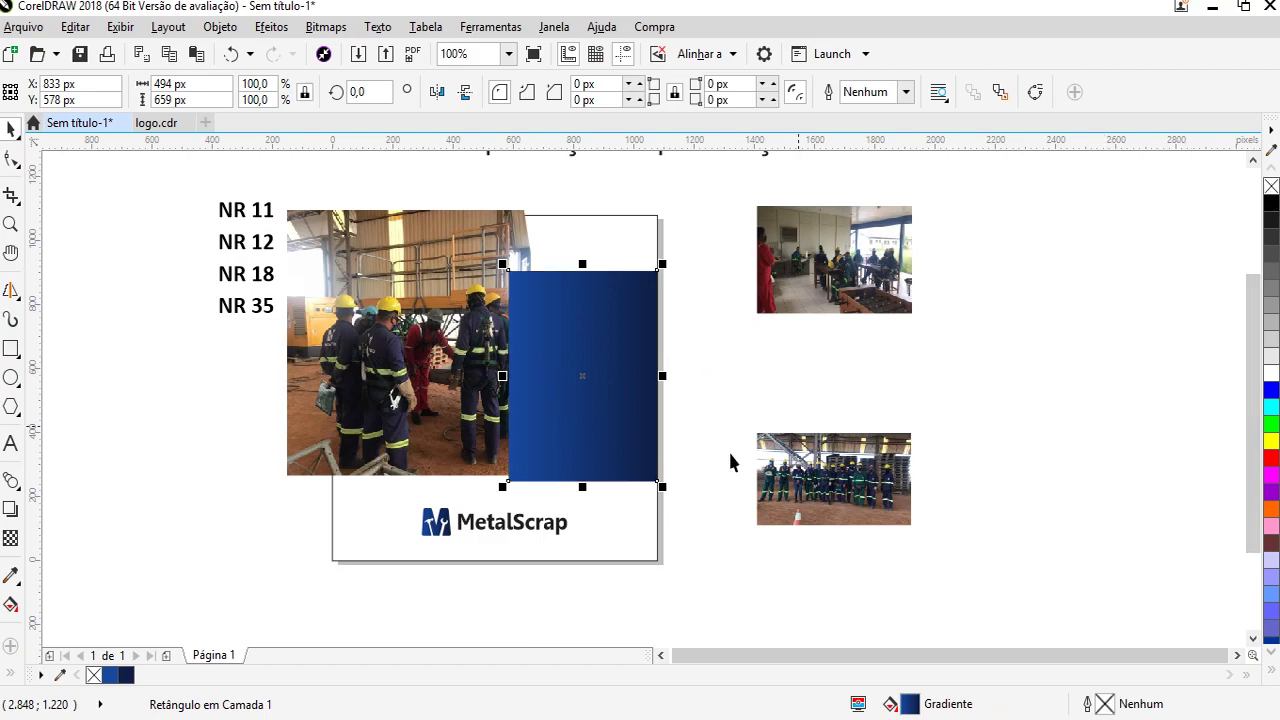
Convert the blue rectangle to curves and slant its left side by shifting its upper-left node inward
{"action": "left_click", "coordinate": [478, 404]}
{"action": "left_click", "coordinate": [571, 400]}
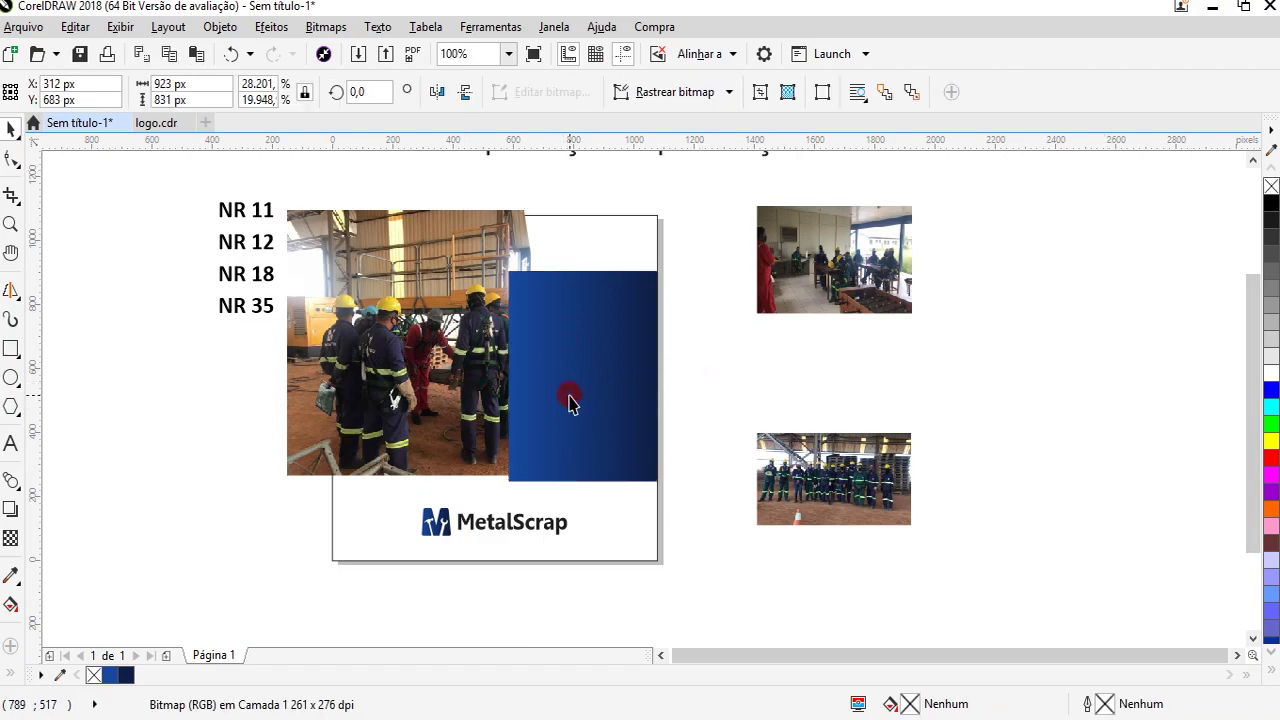
{"action": "left_click", "coordinate": [11, 160]}
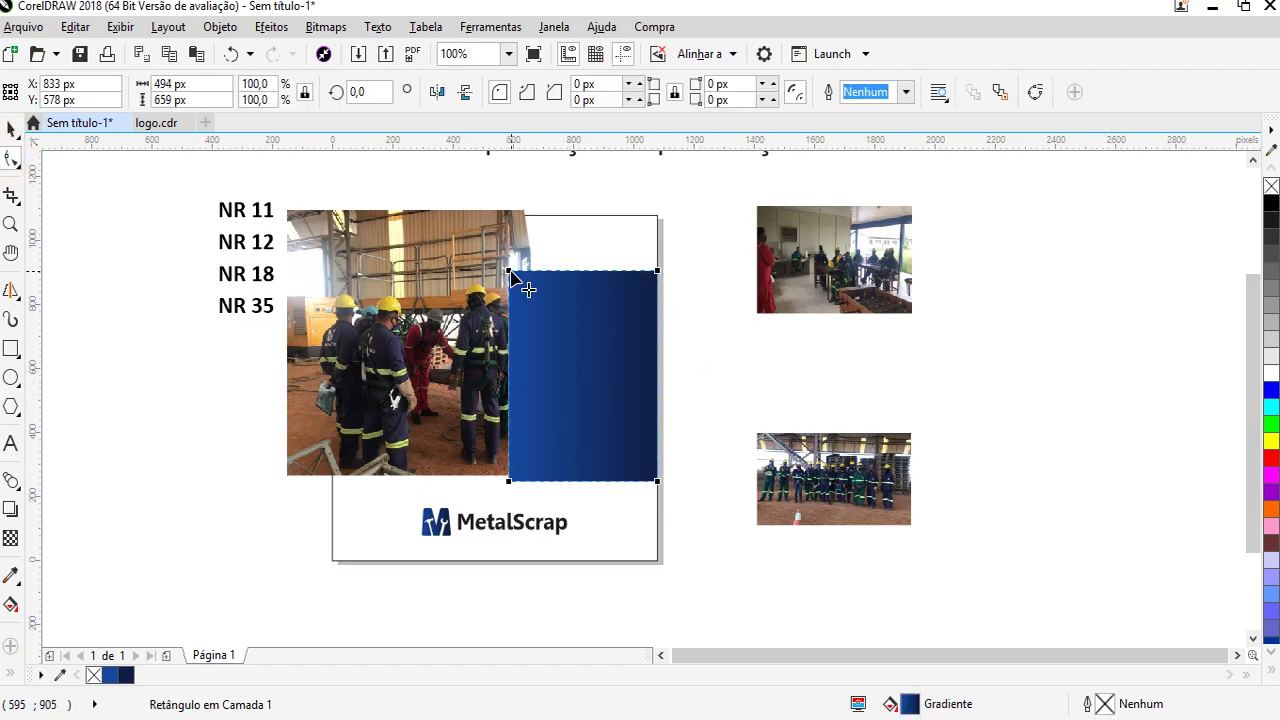
{"action": "left_click", "coordinate": [11, 128]}
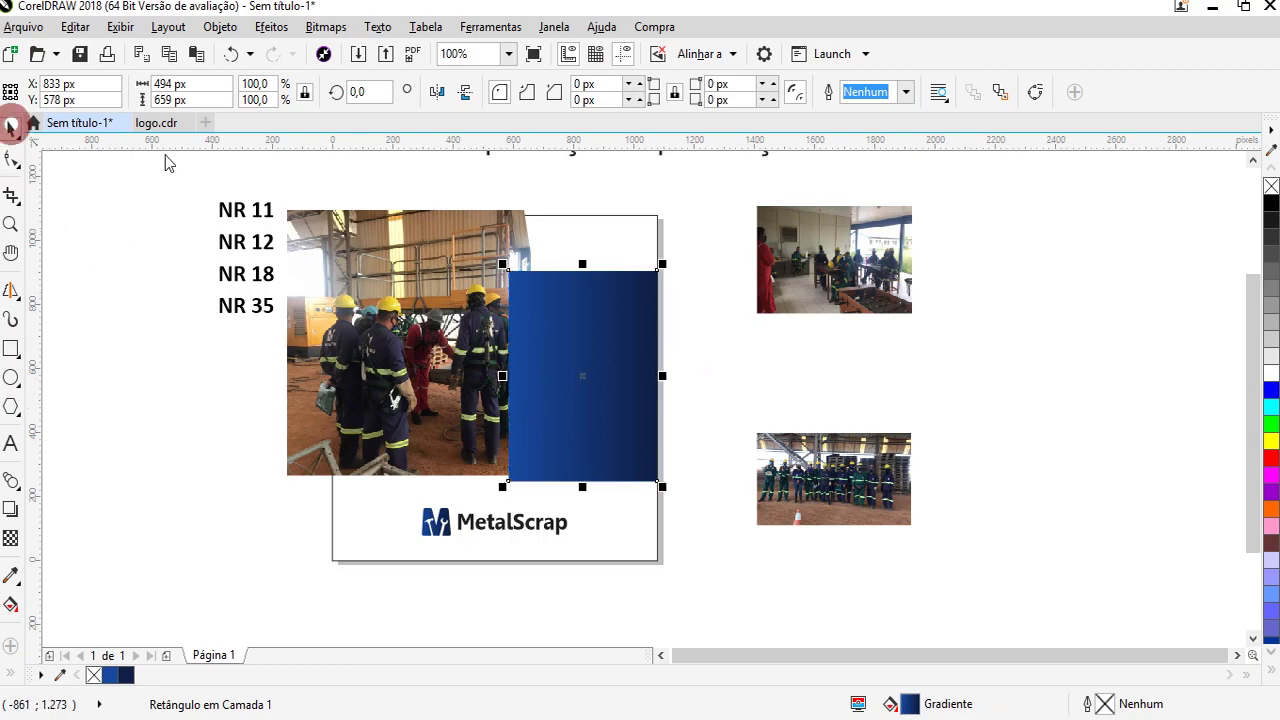
{"action": "right_click", "coordinate": [557, 357]}
{"action": "left_click", "coordinate": [626, 192]}
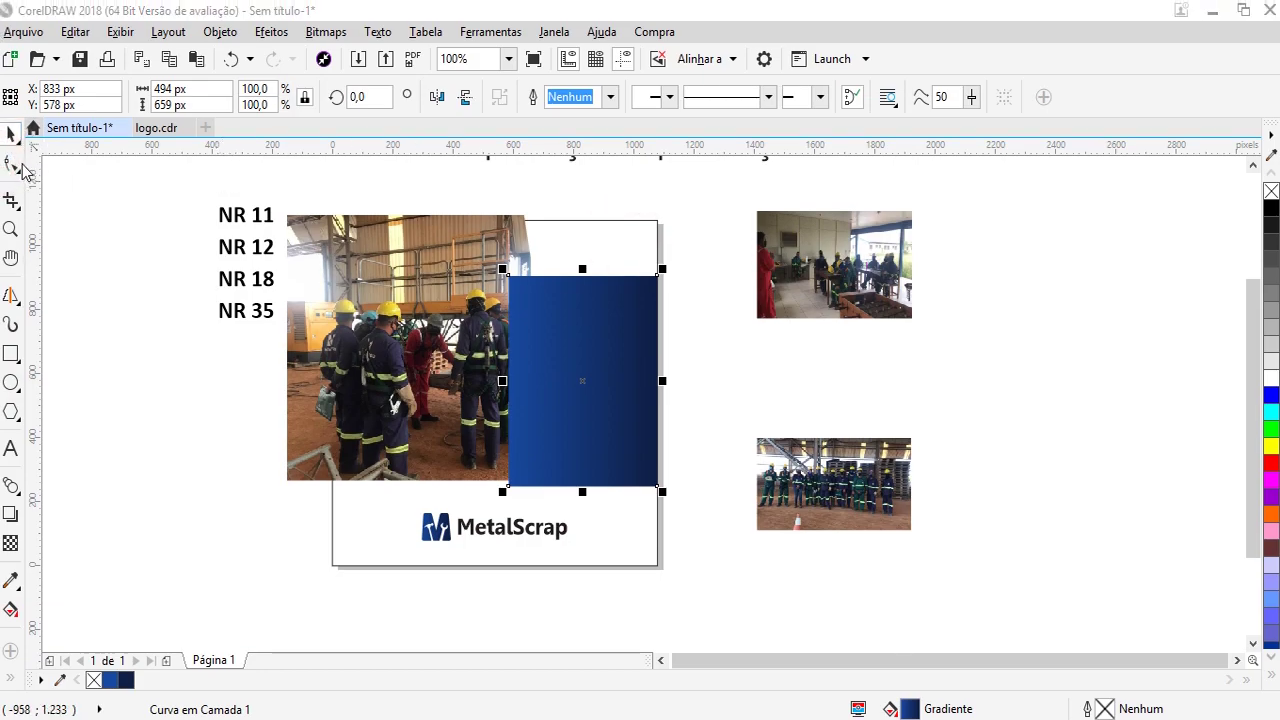
{"action": "left_click", "coordinate": [12, 165]}
{"action": "left_click_drag", "start_coordinate": [509, 277], "coordinate": [549, 284]}
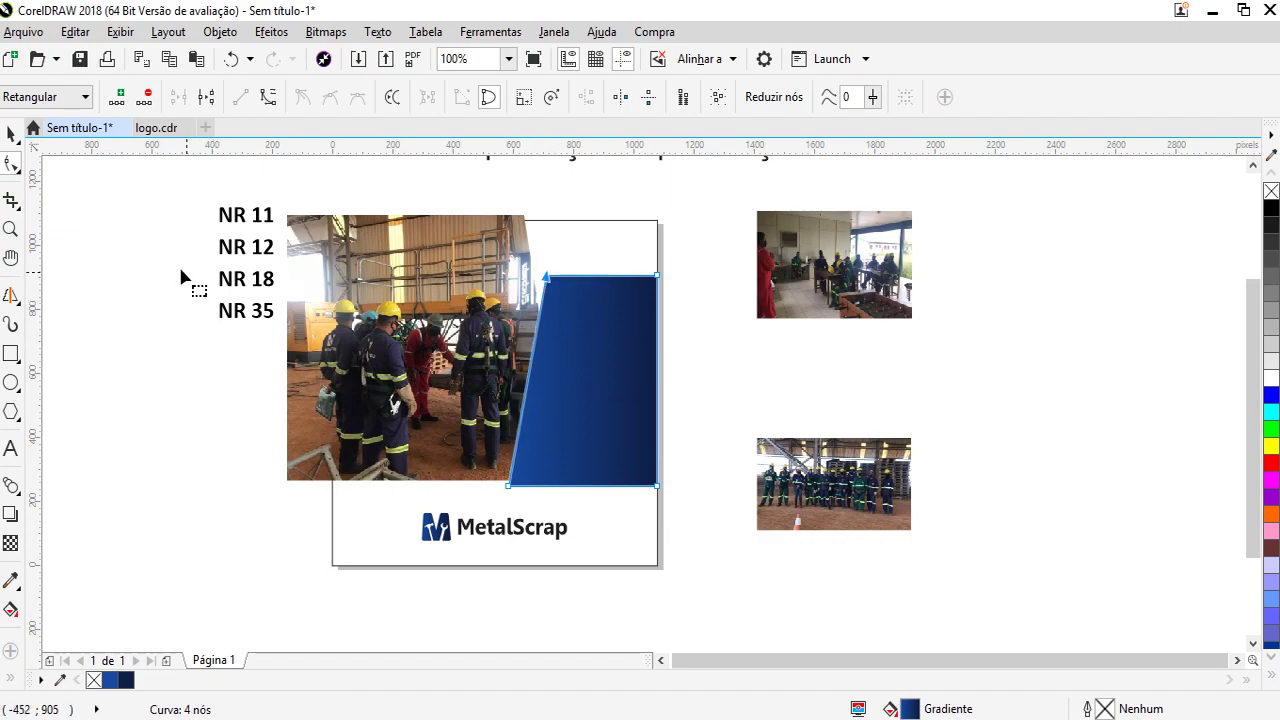
Lower the blue shape's top edge and stretch it leftward to about 622 × 494 px
{"action": "left_click", "coordinate": [12, 133]}
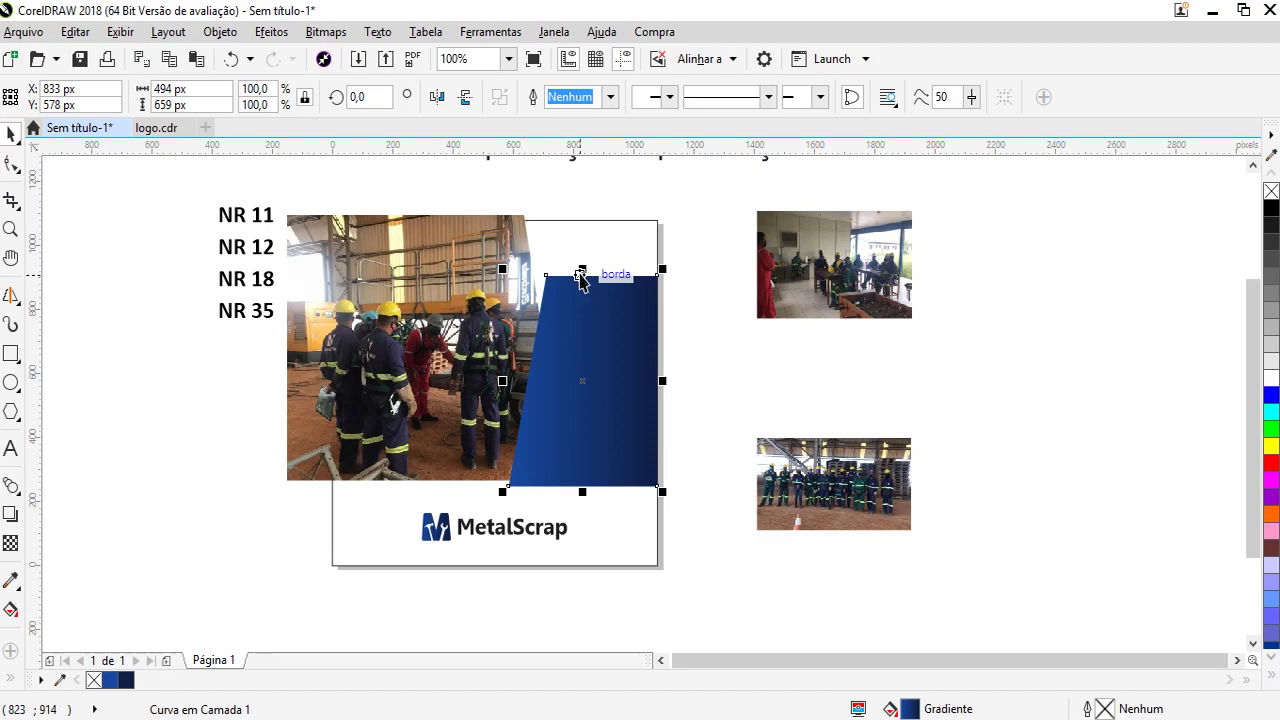
{"action": "left_click_drag", "start_coordinate": [581, 273], "coordinate": [613, 327]}
{"action": "left_click_drag", "start_coordinate": [505, 407], "coordinate": [464, 405]}
Shrink the workers photo to about 797 × 717 px and shift it left, keeping it at the page's upper-left corner
{"action": "left_click", "coordinate": [316, 300]}
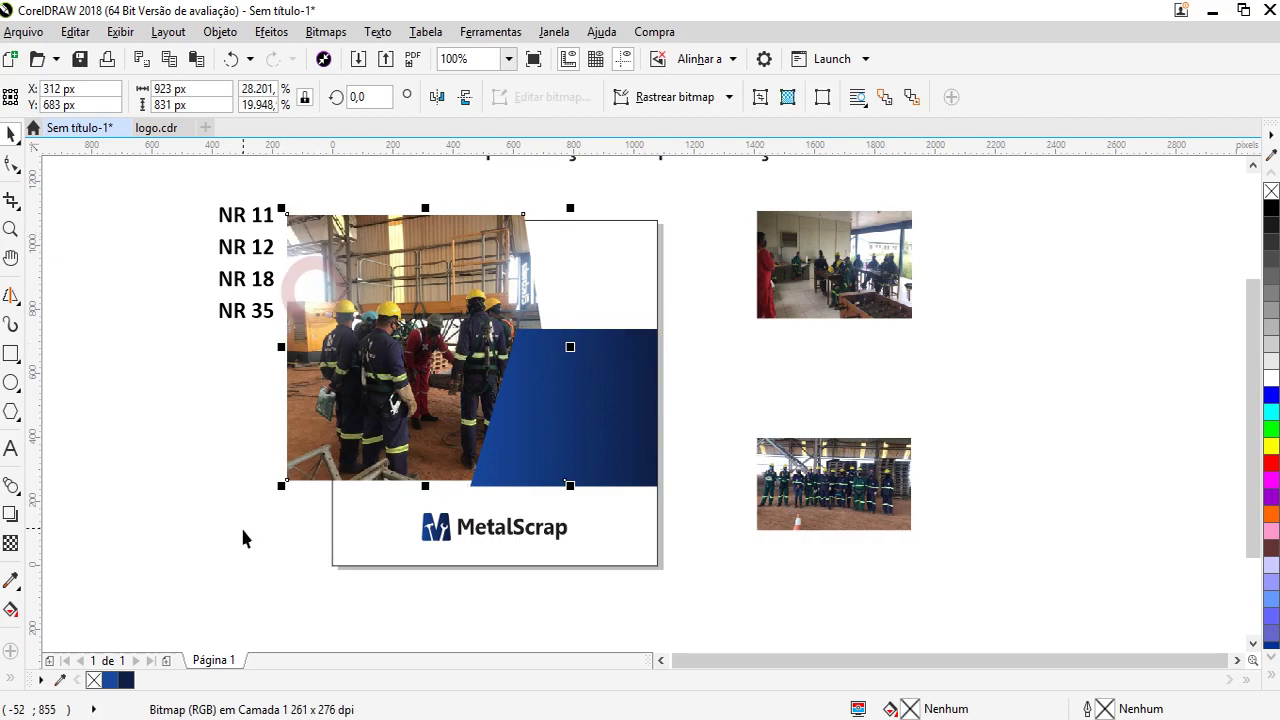
{"action": "left_click_drag", "start_coordinate": [282, 489], "coordinate": [310, 458]}
{"action": "left_click", "coordinate": [385, 399]}
{"action": "left_click_drag", "start_coordinate": [385, 399], "coordinate": [380, 399]}
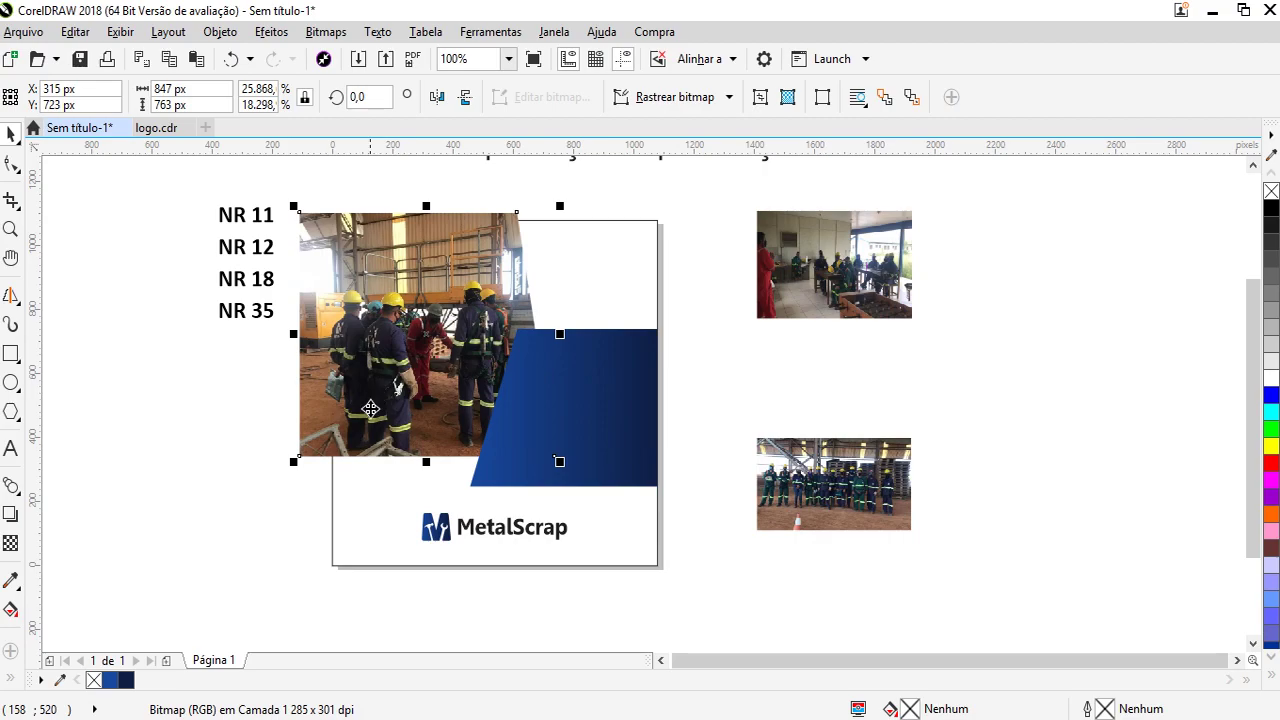
{"action": "mouse_move", "coordinate": [296, 465]}
{"action": "left_mouse_down"}
{"action": "mouse_move", "coordinate": [318, 467]}
{"action": "mouse_move", "coordinate": [308, 448]}
{"action": "left_mouse_up"}
{"action": "left_click_drag", "start_coordinate": [472, 334], "coordinate": [458, 334]}
Widen the blue shape leftward over the photo to about 775 px
{"action": "left_click", "coordinate": [638, 423]}
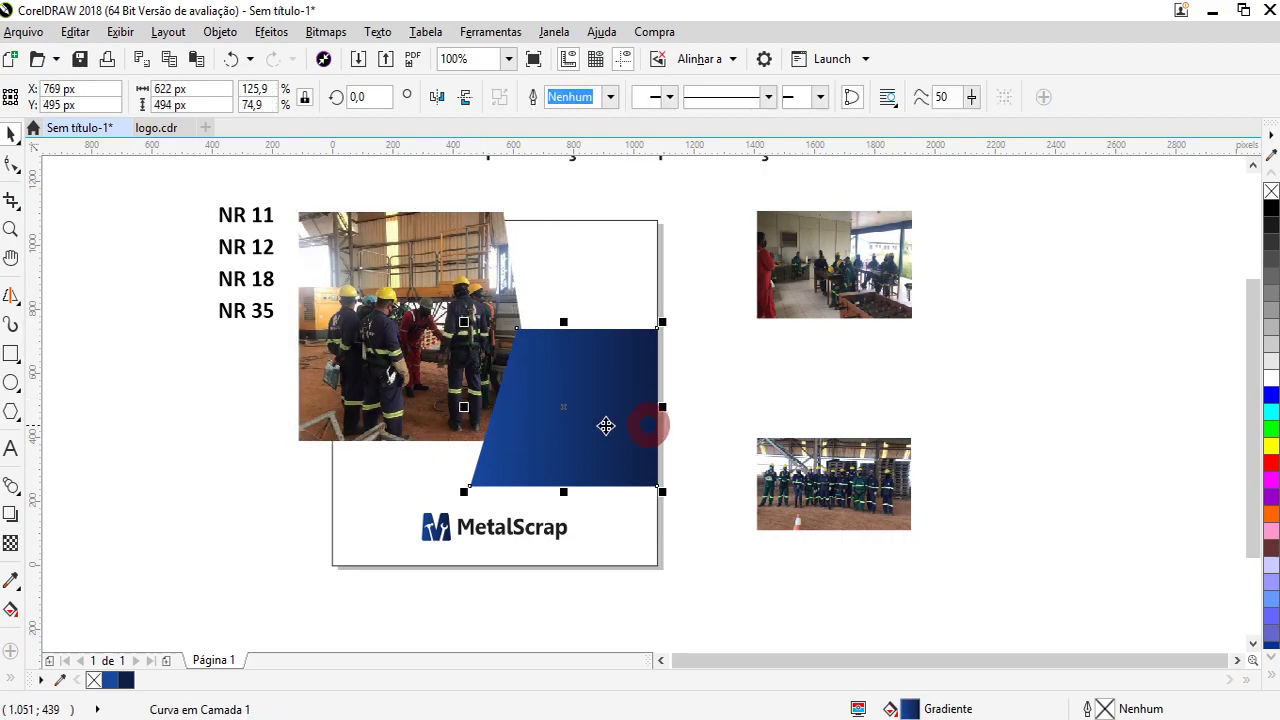
{"action": "left_click_drag", "start_coordinate": [460, 410], "coordinate": [418, 407]}
{"action": "left_click", "coordinate": [906, 405]}
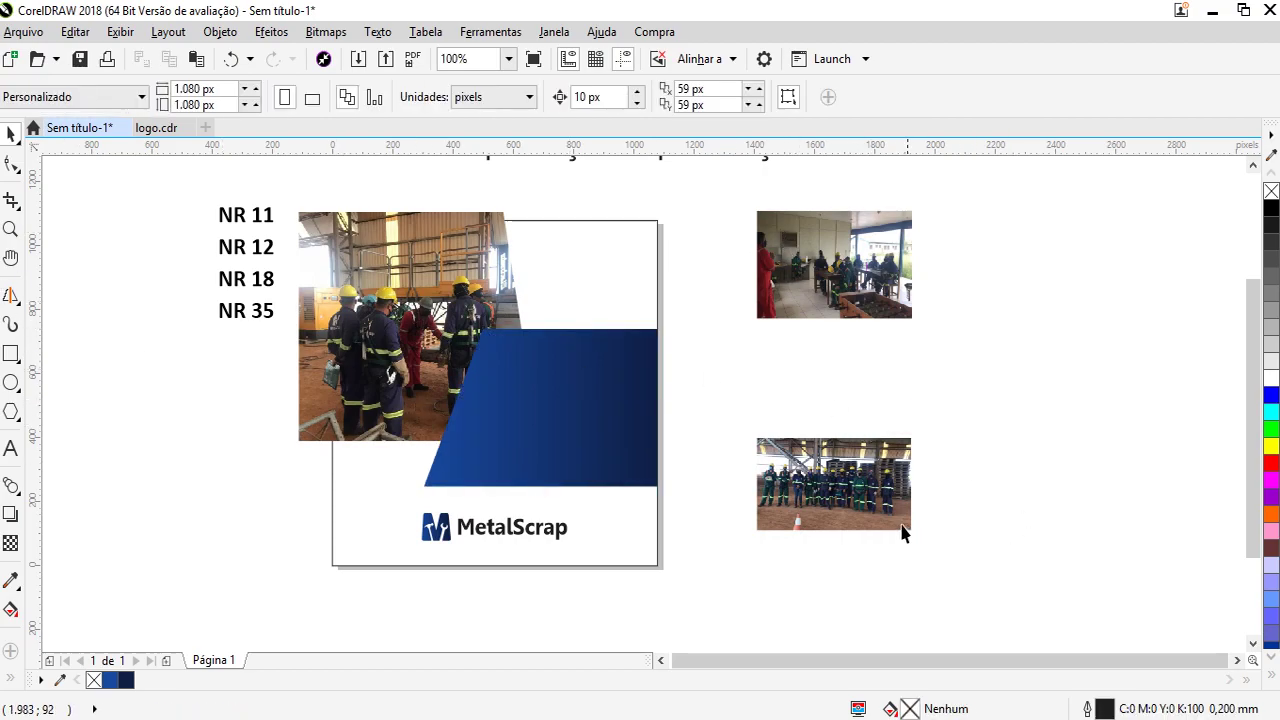
Cut the paragraph starting "Visando o conhecimento" from below the TODOS PELA CAPACITAÇÃO heading and paste it as a separate text object beside the photos
{"action": "scroll", "coordinate": [549, 492], "scroll_direction": "down", "scroll_amount": 4}
{"action": "scroll", "coordinate": [531, 477], "scroll_direction": "up", "scroll_amount": 2}
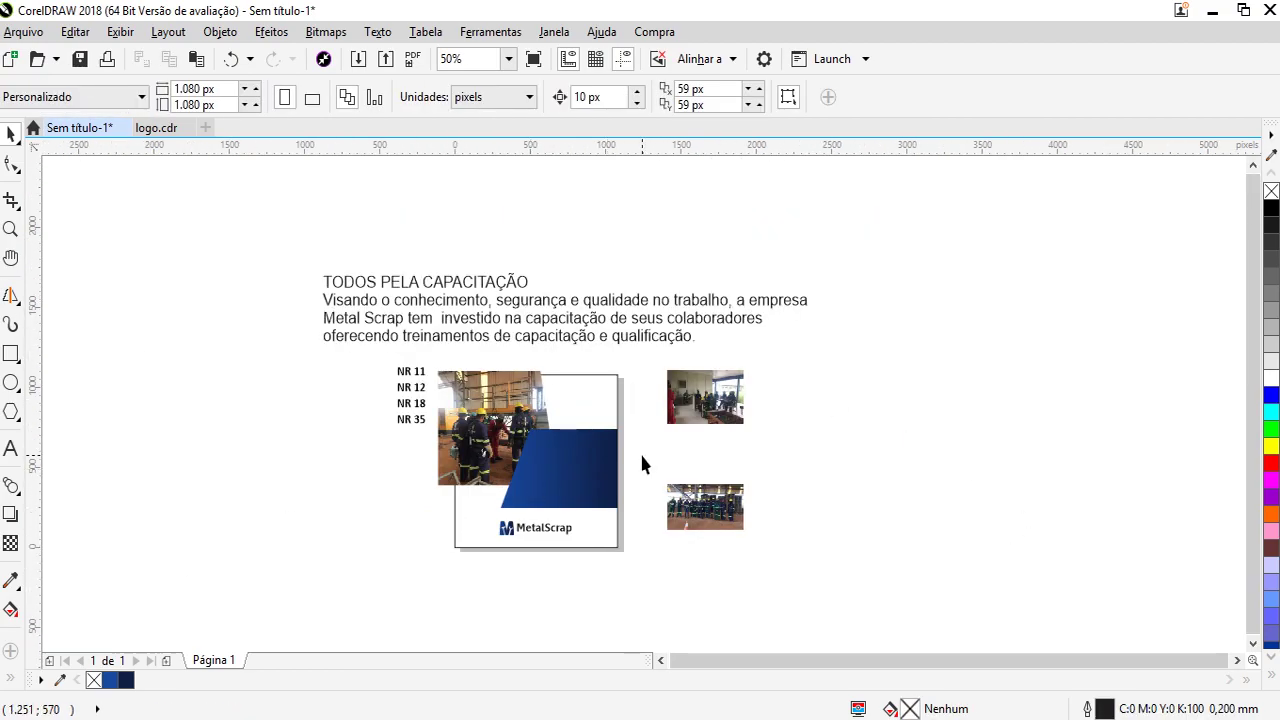
{"action": "left_click", "coordinate": [485, 404]}
{"action": "scroll", "coordinate": [541, 334], "scroll_direction": "up", "scroll_amount": 2}
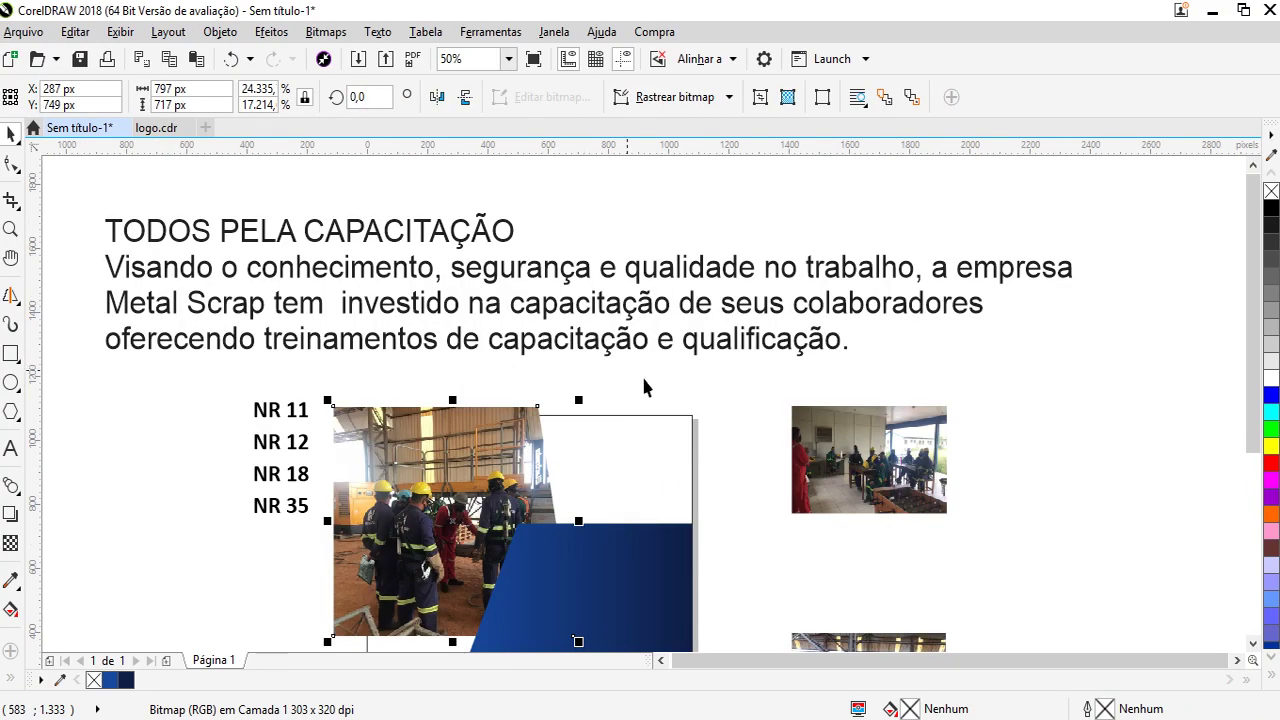
{"action": "left_click", "coordinate": [517, 330]}
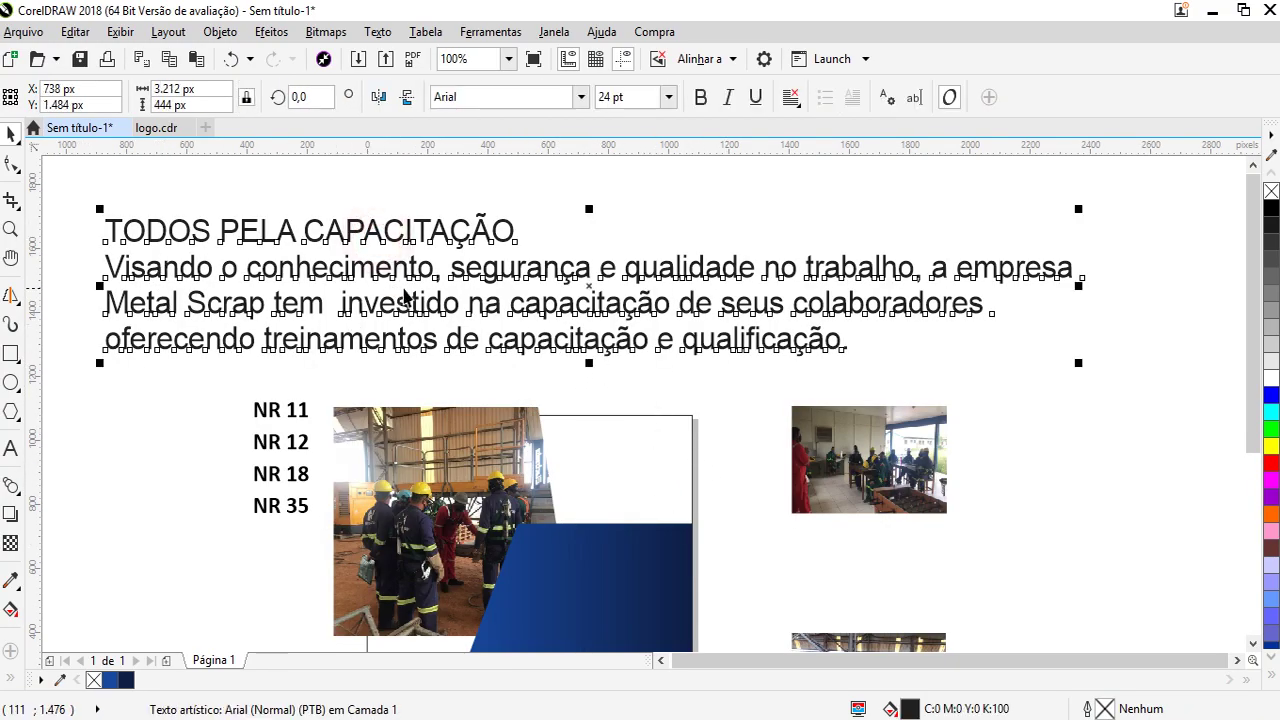
{"action": "left_click", "coordinate": [8, 449]}
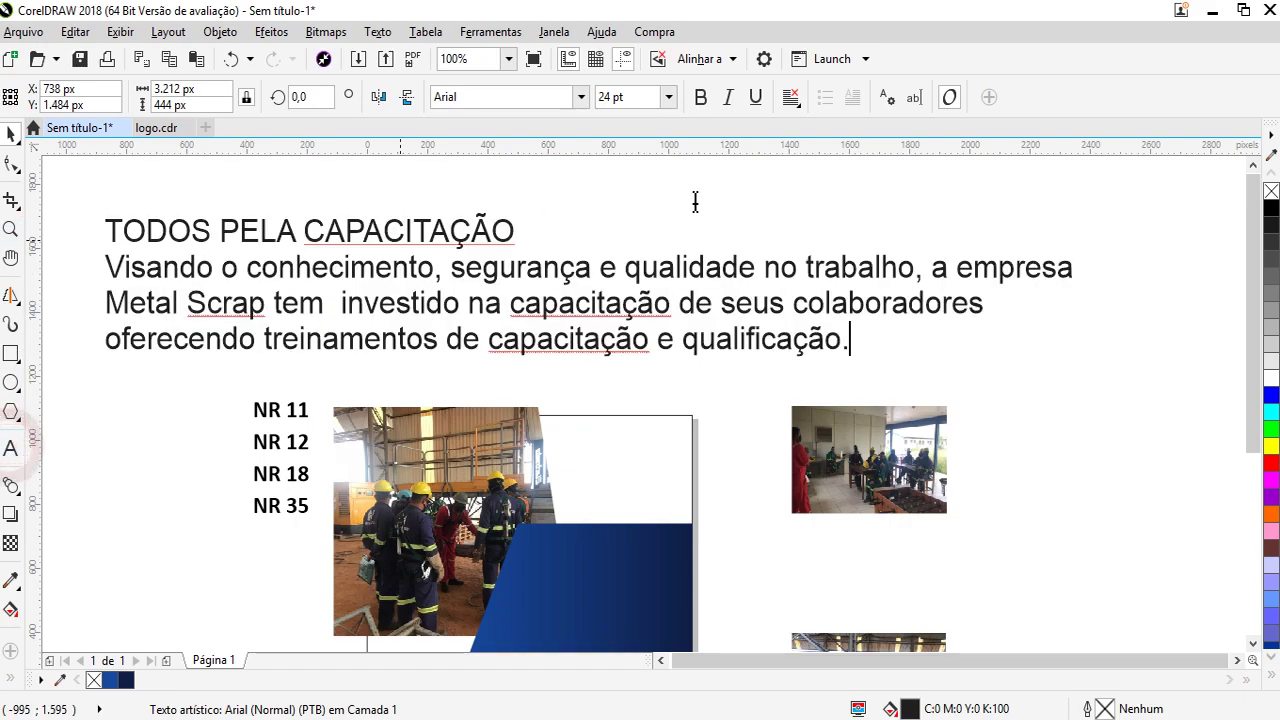
{"action": "scroll", "coordinate": [500, 260], "scroll_direction": "down", "scroll_amount": 2}
{"action": "scroll", "coordinate": [505, 243], "scroll_direction": "up", "scroll_amount": 2}
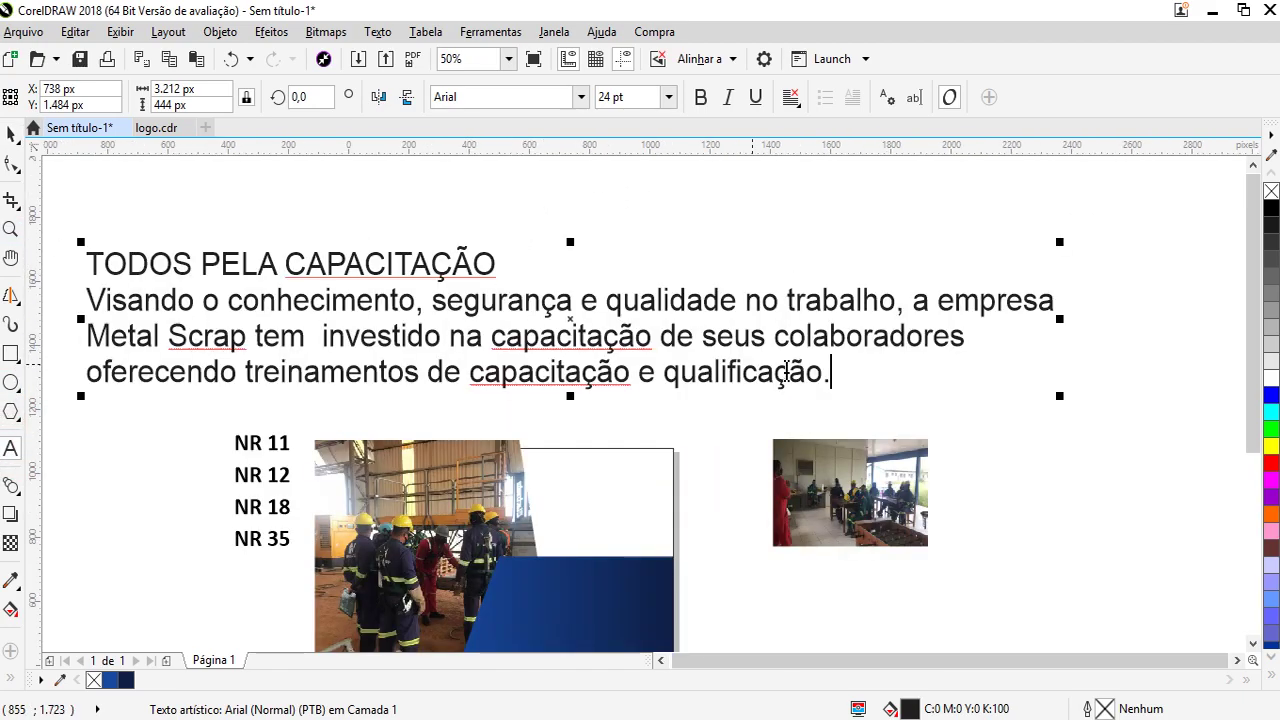
{"action": "left_click_drag", "start_coordinate": [830, 372], "coordinate": [64, 302]}
{"action": "key", "text": "ctrl+x"}
{"action": "key", "text": "ctrl+z"}
{"action": "key", "text": "ctrl+x"}
{"action": "left_click", "coordinate": [1089, 437]}
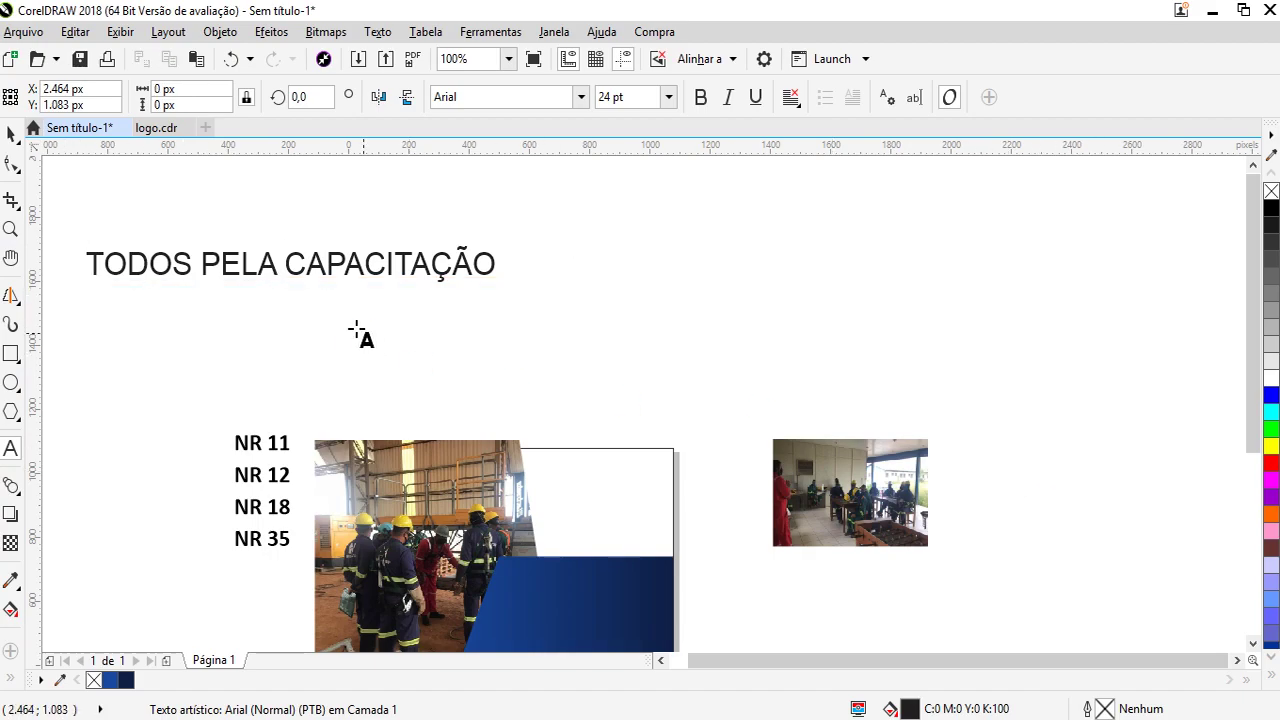
{"action": "key", "text": "ctrl+v"}
Set the separated paragraph's font to Leelawadee
{"action": "left_click", "coordinate": [538, 97]}
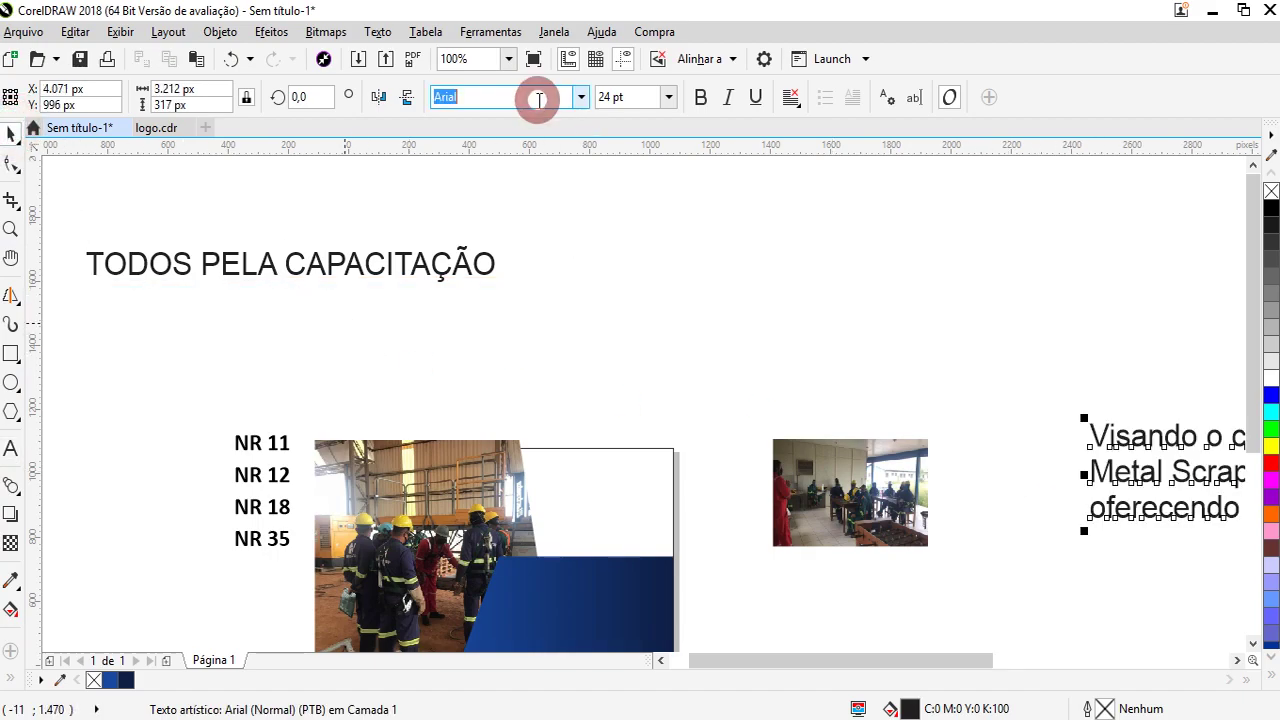
{"action": "key", "text": "BackSpace"}
{"action": "type", "text": "lawadee"}
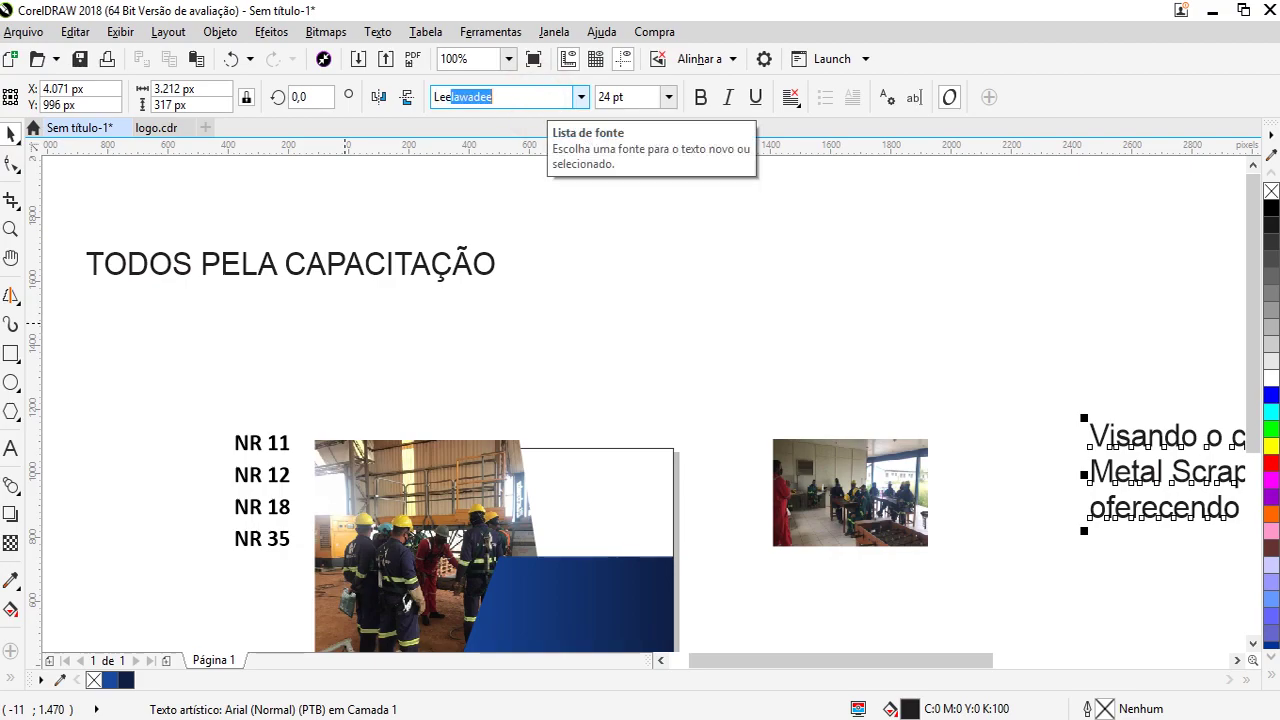
{"action": "key", "text": "Return"}
Move the paragraph just above the page and scale it down to about 1355 × 144 px
{"action": "left_click_drag", "start_coordinate": [1142, 441], "coordinate": [454, 345]}
{"action": "scroll", "coordinate": [369, 302], "scroll_direction": "down", "scroll_amount": 2}
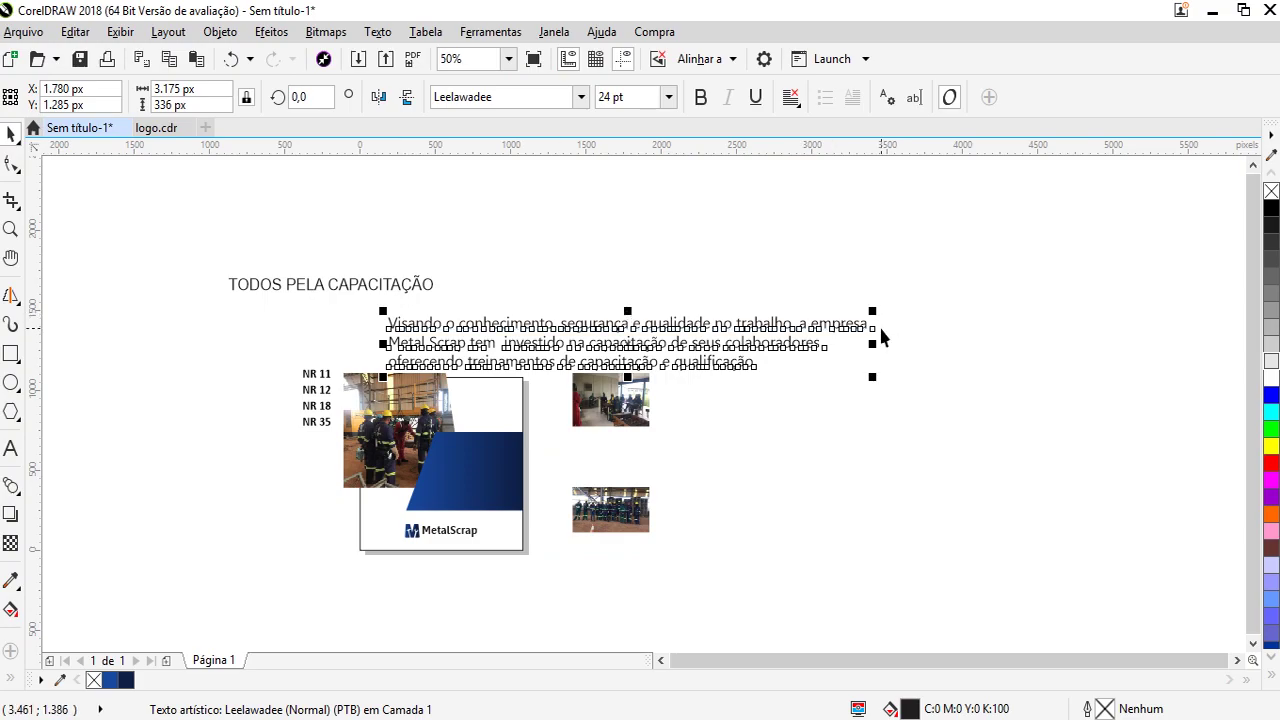
{"action": "left_click_drag", "start_coordinate": [877, 310], "coordinate": [603, 300]}
Raise the blue shape's top edge to make it about 534 px high
{"action": "left_click", "coordinate": [447, 517]}
{"action": "scroll", "coordinate": [463, 440], "scroll_direction": "up", "scroll_amount": 2}
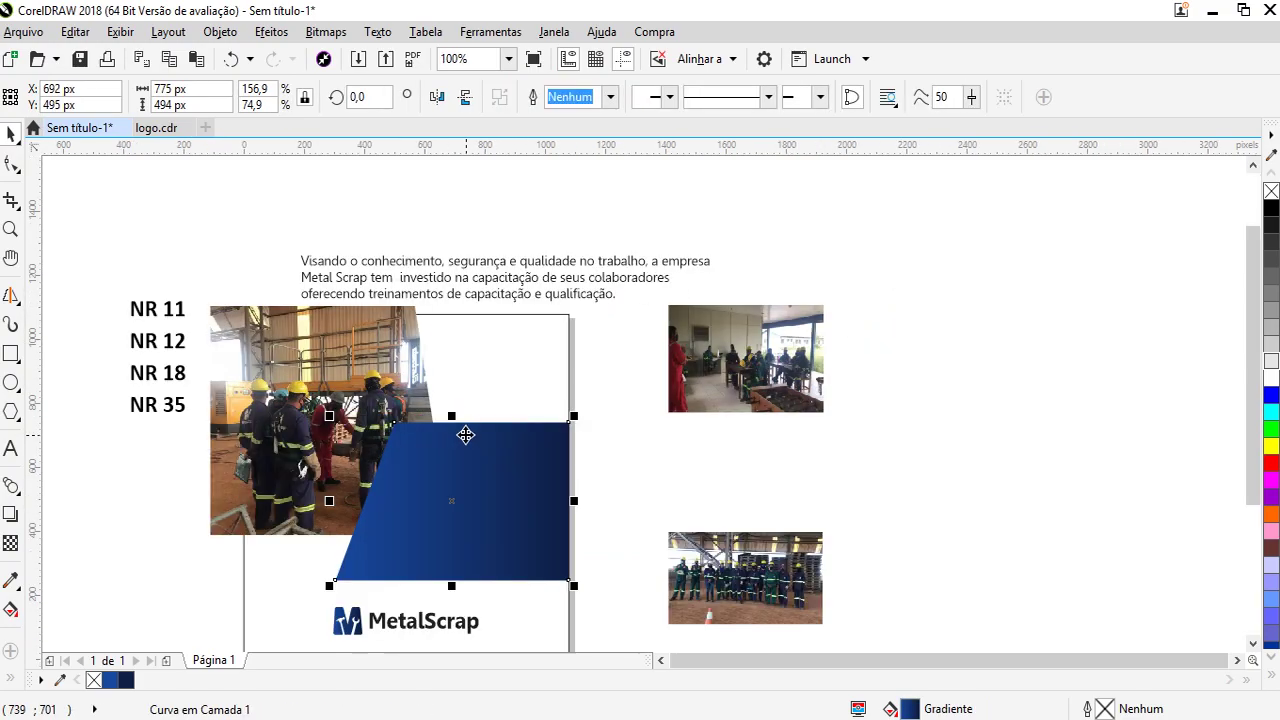
{"action": "left_click_drag", "start_coordinate": [454, 416], "coordinate": [454, 404]}
Shrink the workers photo slightly and shift it up and left, and move the blue shape's centre to about X 708, Y 497 px
{"action": "left_click", "coordinate": [310, 340]}
{"action": "left_click_drag", "start_coordinate": [205, 299], "coordinate": [234, 329]}
{"action": "left_click_drag", "start_coordinate": [285, 407], "coordinate": [269, 388]}
{"action": "left_click", "coordinate": [500, 528]}
{"action": "left_click_drag", "start_coordinate": [503, 531], "coordinate": [508, 537]}
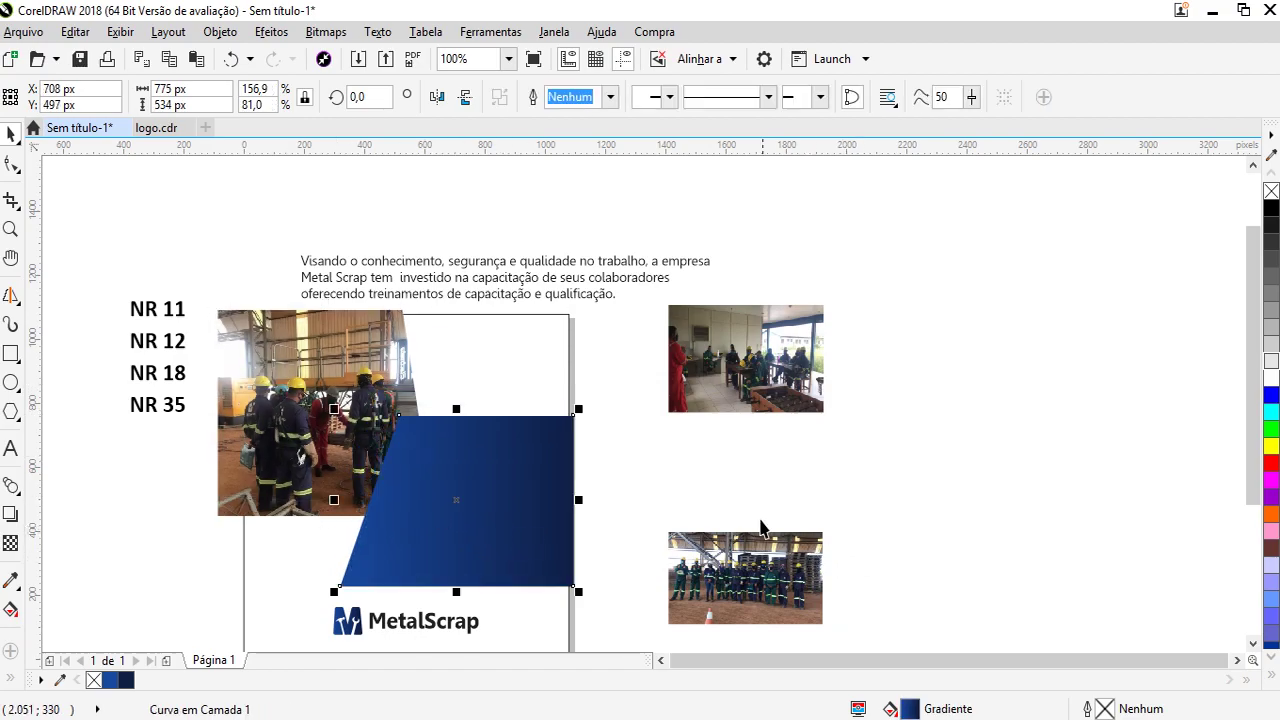
{"action": "left_click", "coordinate": [726, 408]}
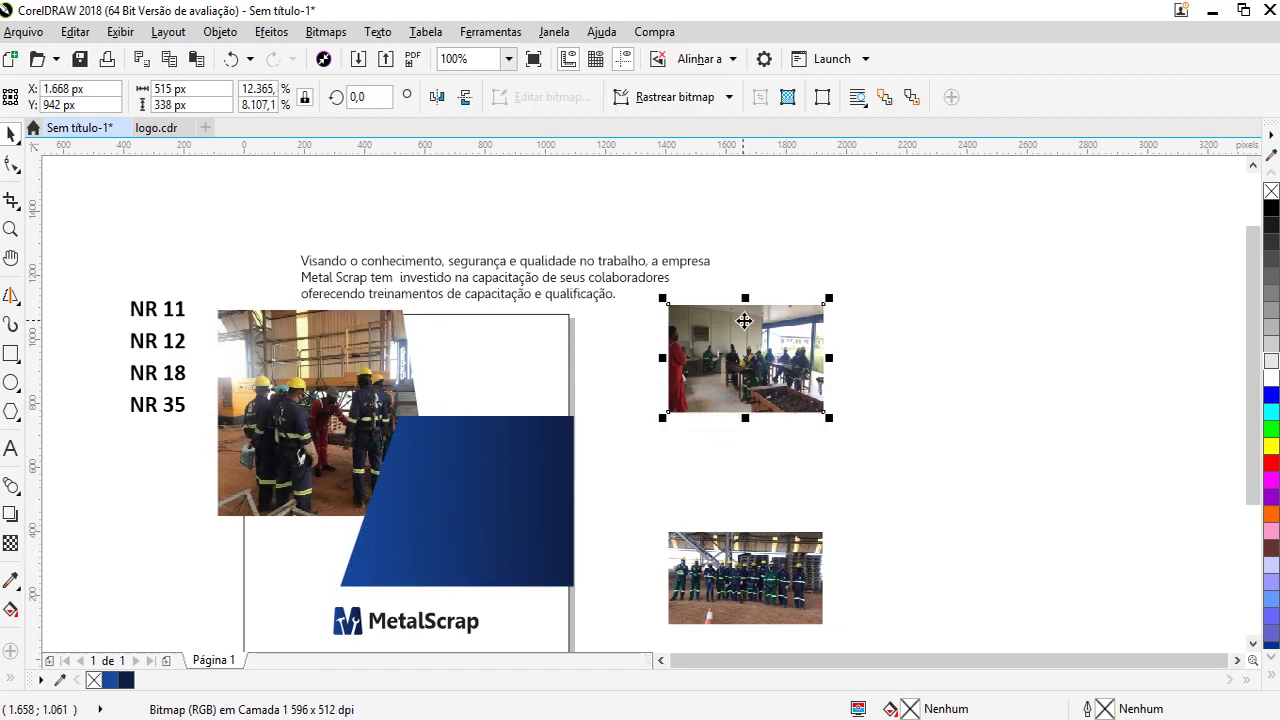
{"action": "scroll", "coordinate": [745, 335], "scroll_direction": "up", "scroll_amount": 2}
{"action": "scroll", "coordinate": [681, 362], "scroll_direction": "down", "scroll_amount": 4}
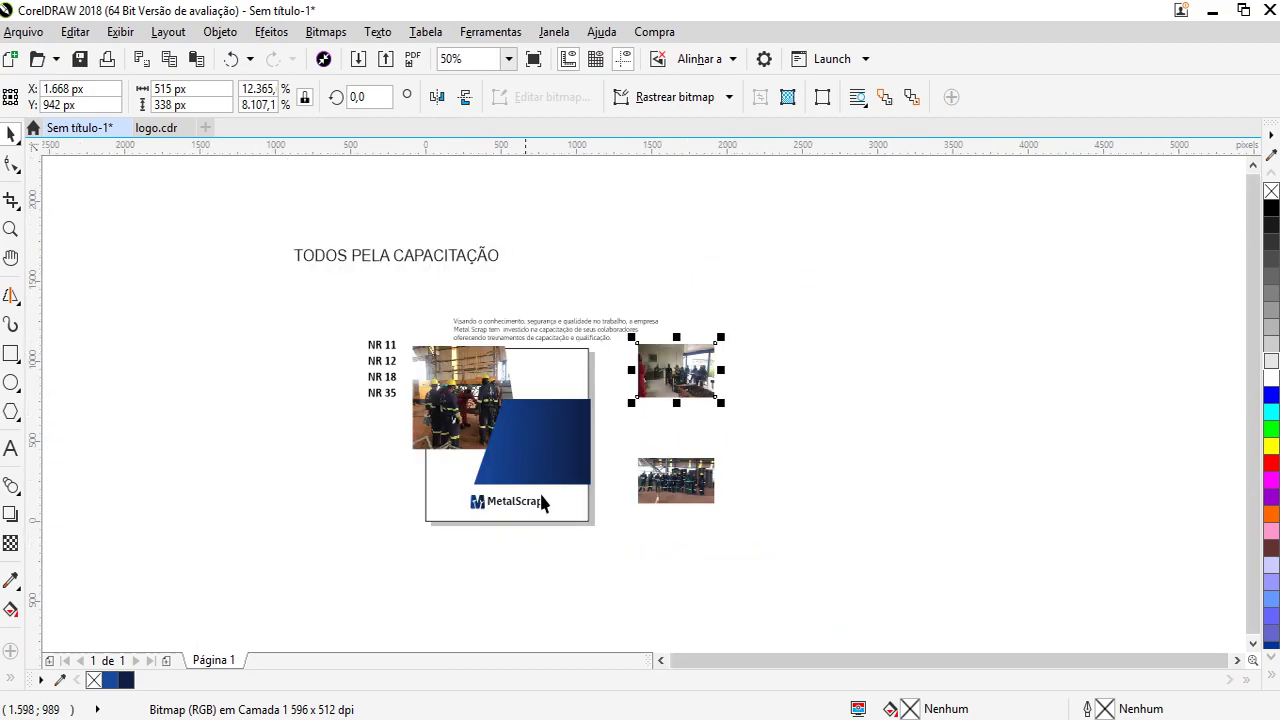
{"action": "scroll", "coordinate": [787, 483], "scroll_direction": "up", "scroll_amount": 2}
{"action": "left_click", "coordinate": [991, 430]}
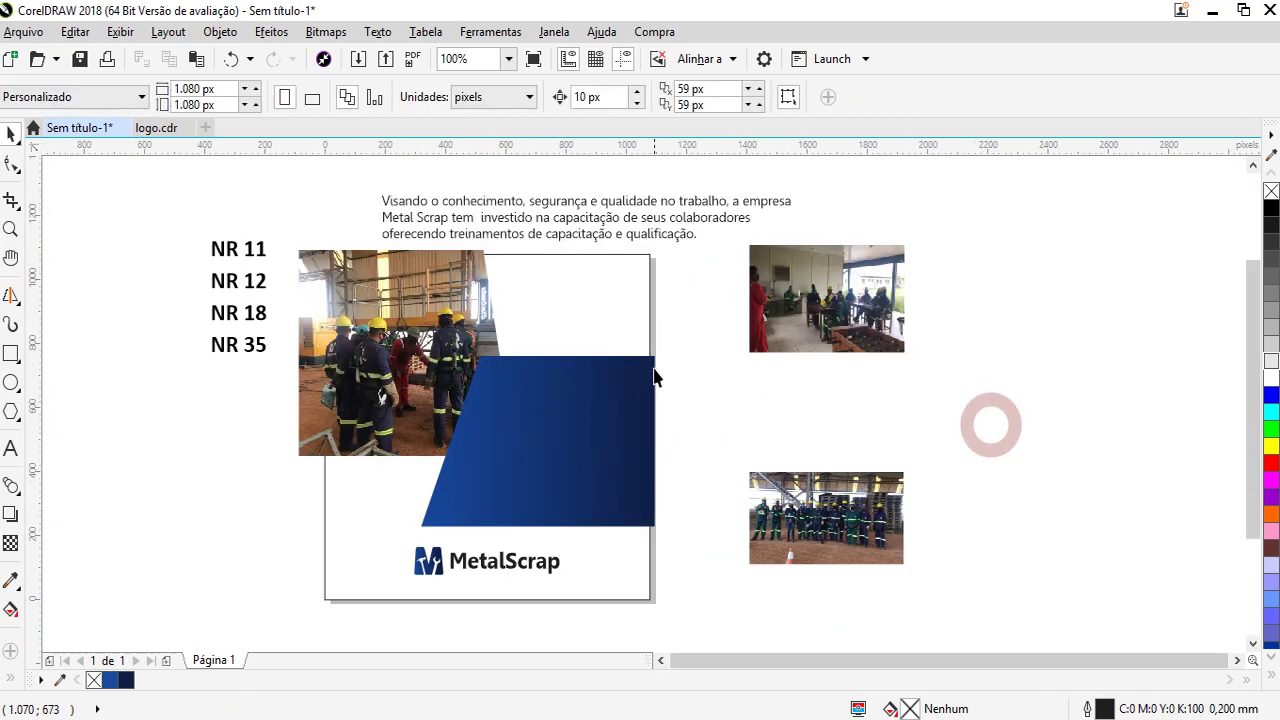
Move the paragraph from above the page onto the upper part of the blue shape
{"action": "left_click", "coordinate": [556, 205]}
{"action": "left_click_drag", "start_coordinate": [528, 199], "coordinate": [629, 400]}
{"action": "left_click", "coordinate": [541, 212]}
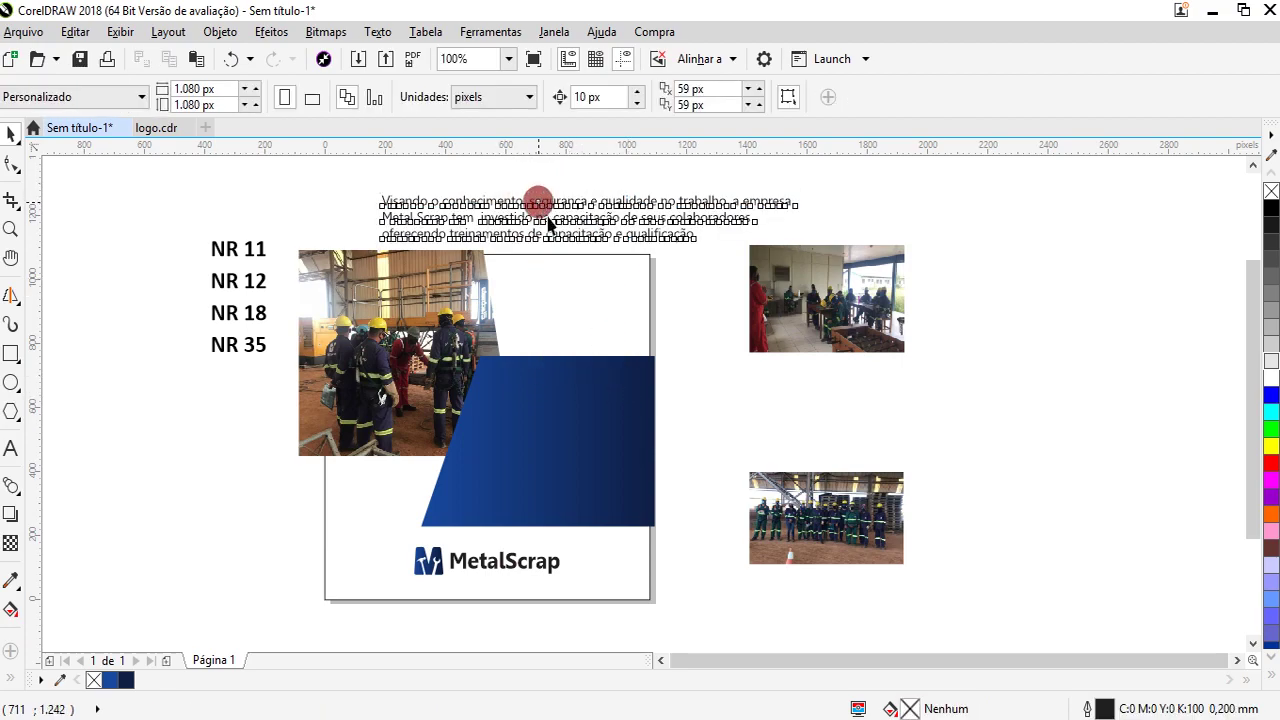
{"action": "left_click_drag", "start_coordinate": [541, 212], "coordinate": [609, 386]}
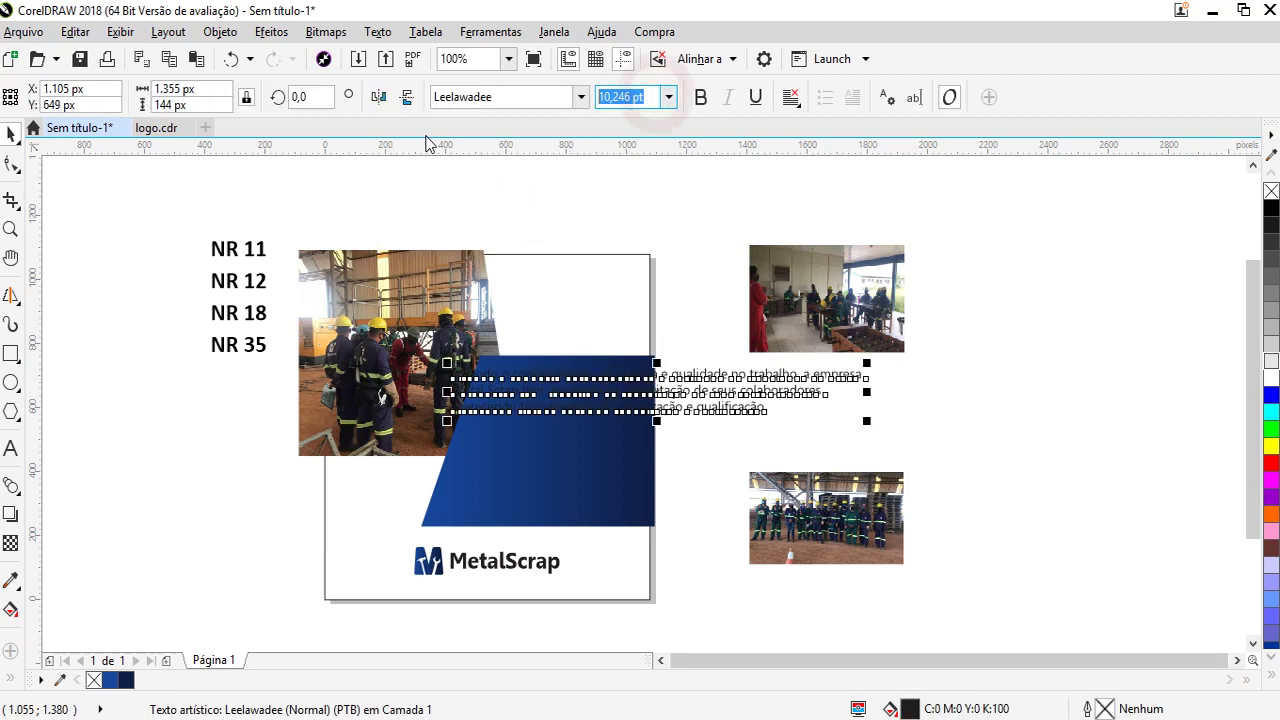
Format the paragraph as 7 pt white text and move it lower on the blue shape
{"action": "type", "text": "7"}
{"action": "key", "text": "Return"}
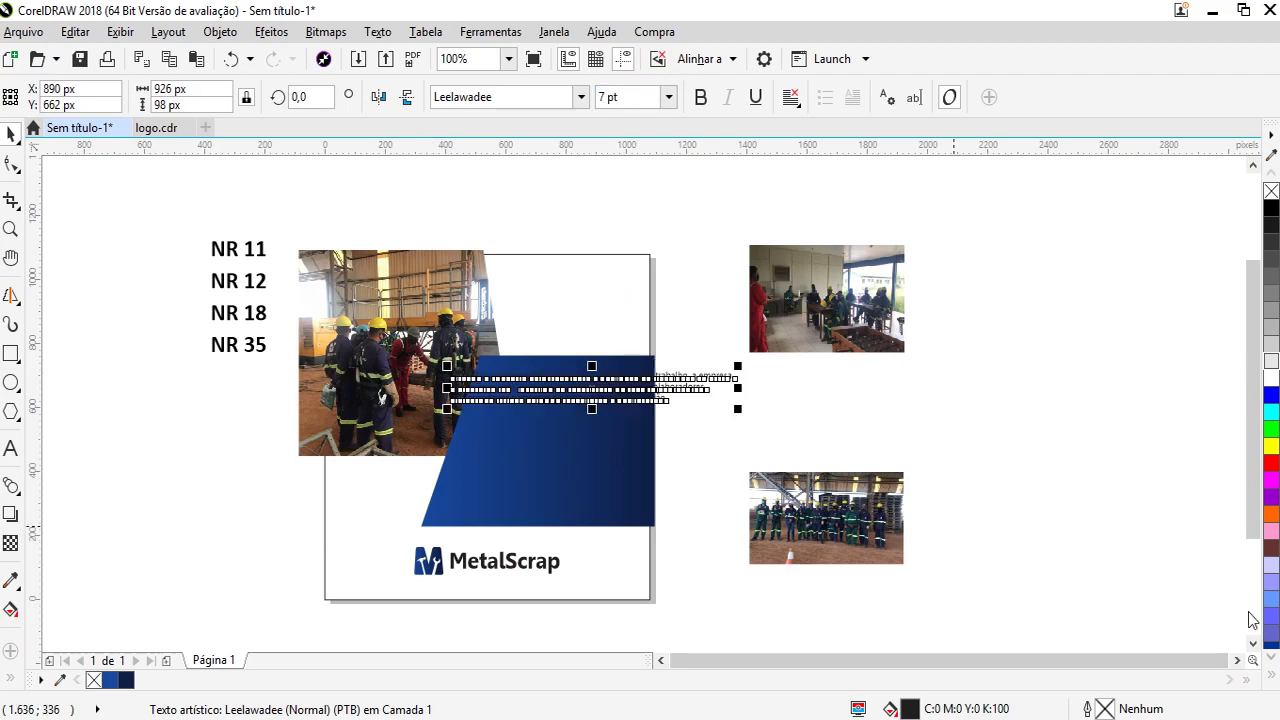
{"action": "scroll", "coordinate": [562, 382], "scroll_direction": "up", "scroll_amount": 1}
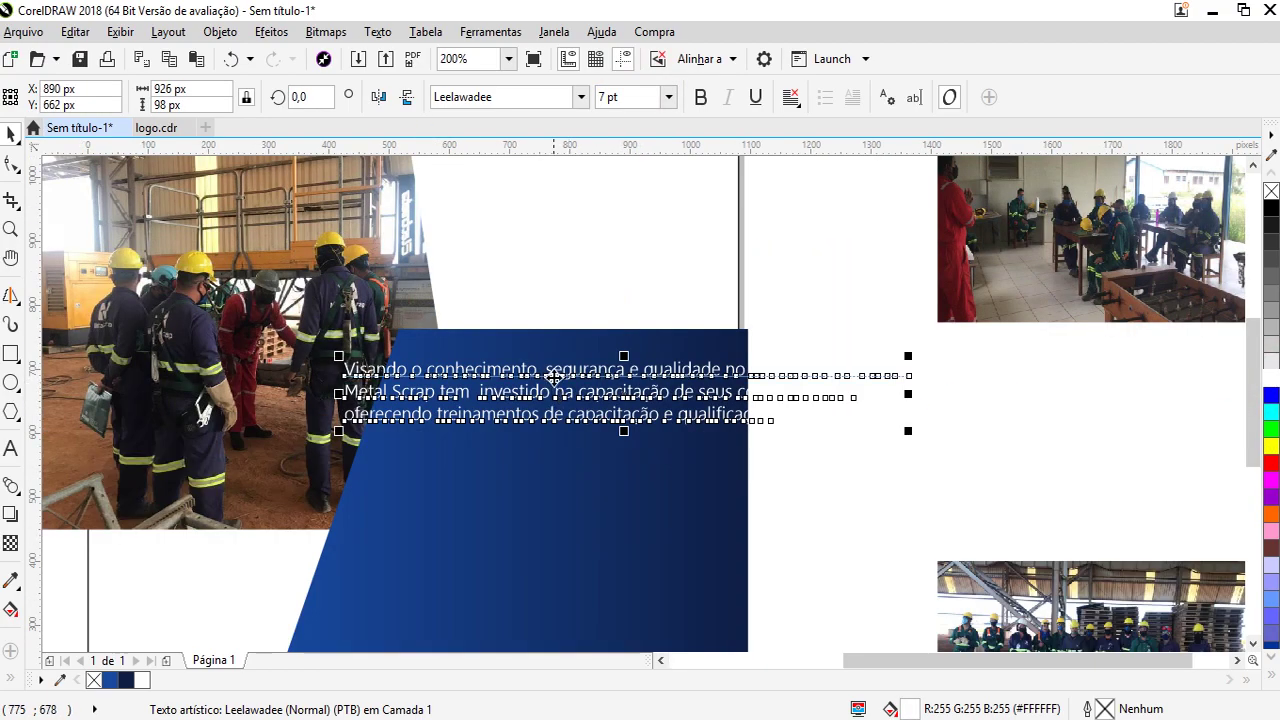
{"action": "scroll", "coordinate": [594, 403], "scroll_direction": "down", "scroll_amount": 3}
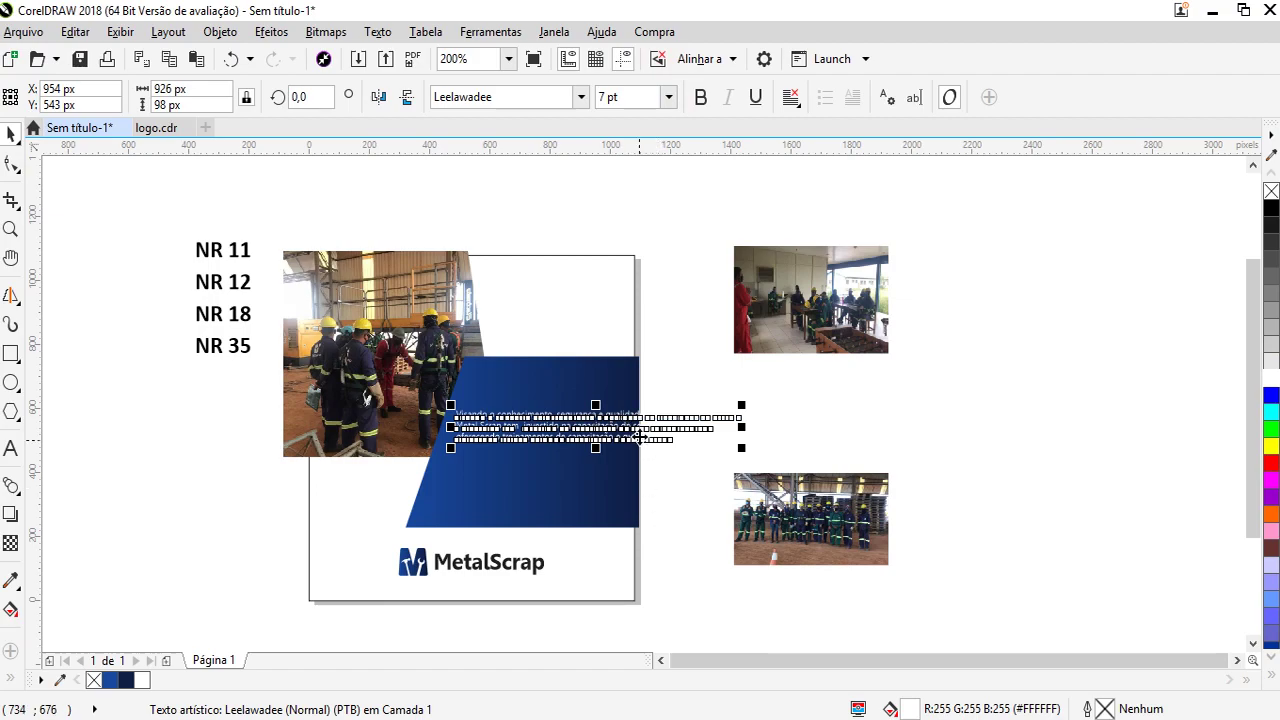
Rewrap the first two lines of the paragraph on the blue shape to end at "segurança e" and "empresa Metal"
{"action": "scroll", "coordinate": [511, 472], "scroll_direction": "up", "scroll_amount": 2}
{"action": "left_click", "coordinate": [10, 450]}
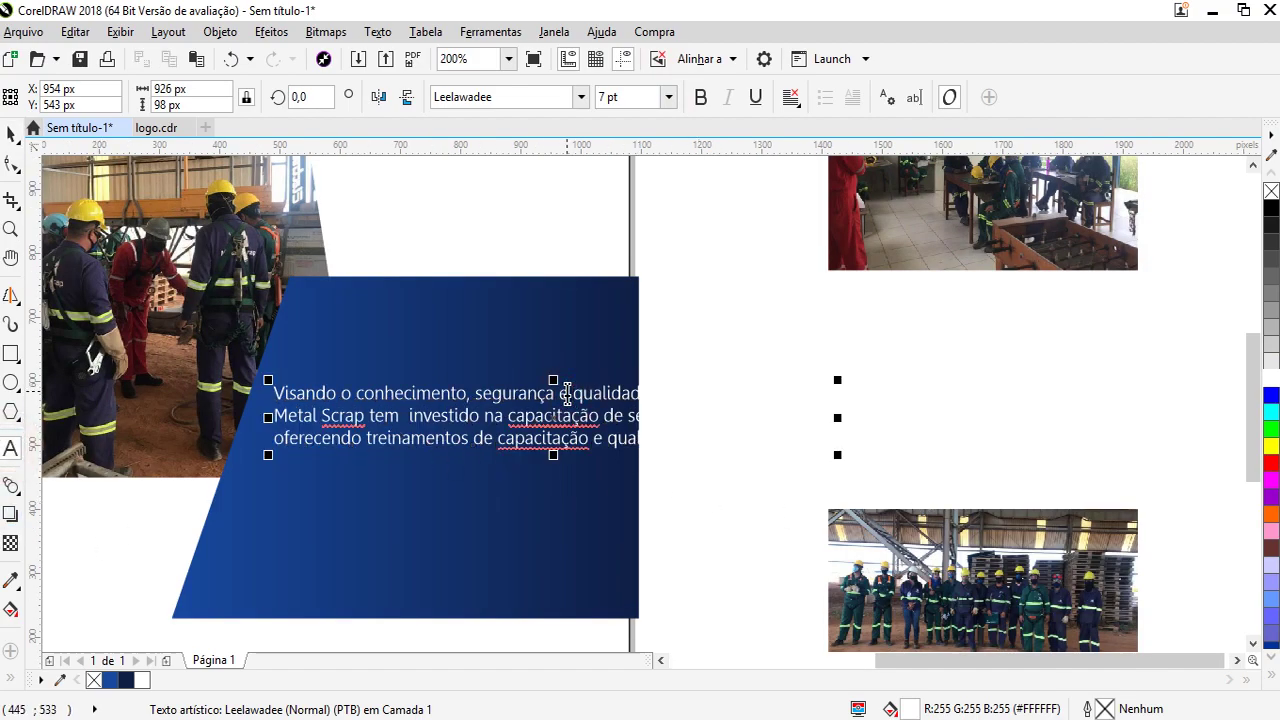
{"action": "left_click", "coordinate": [566, 393]}
{"action": "key", "text": "Return"}
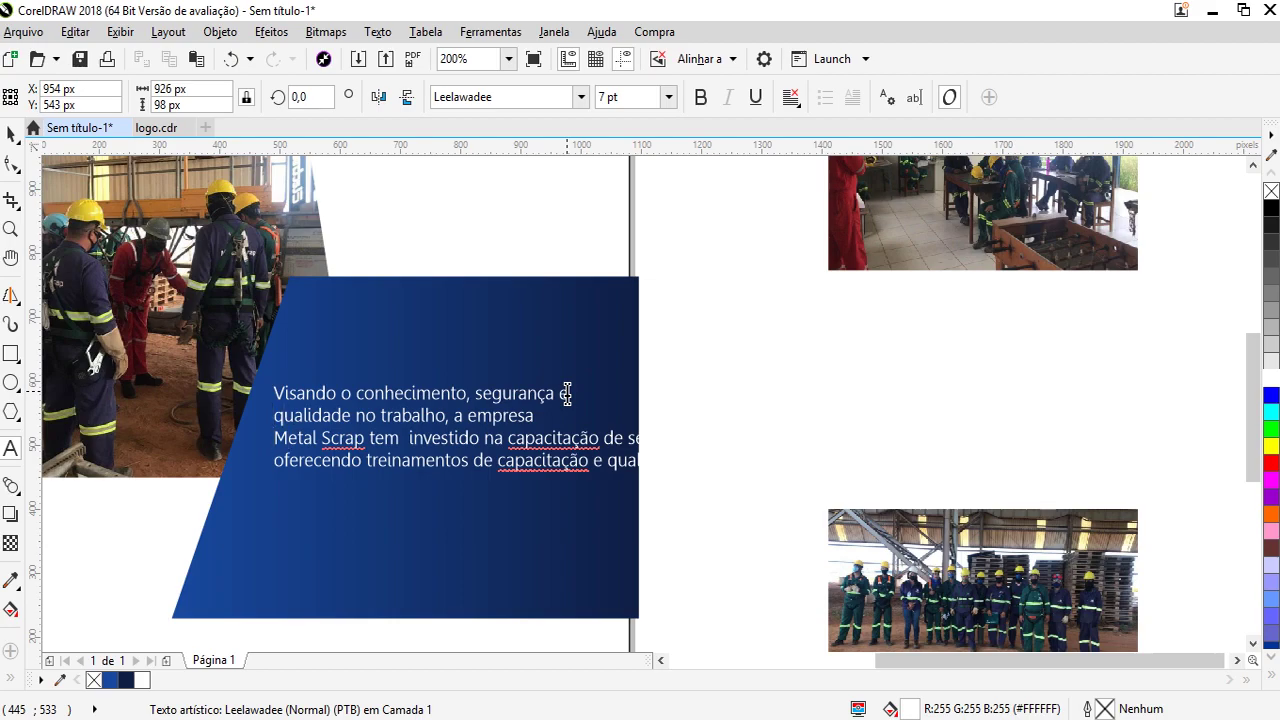
{"action": "key", "text": "BackSpace"}
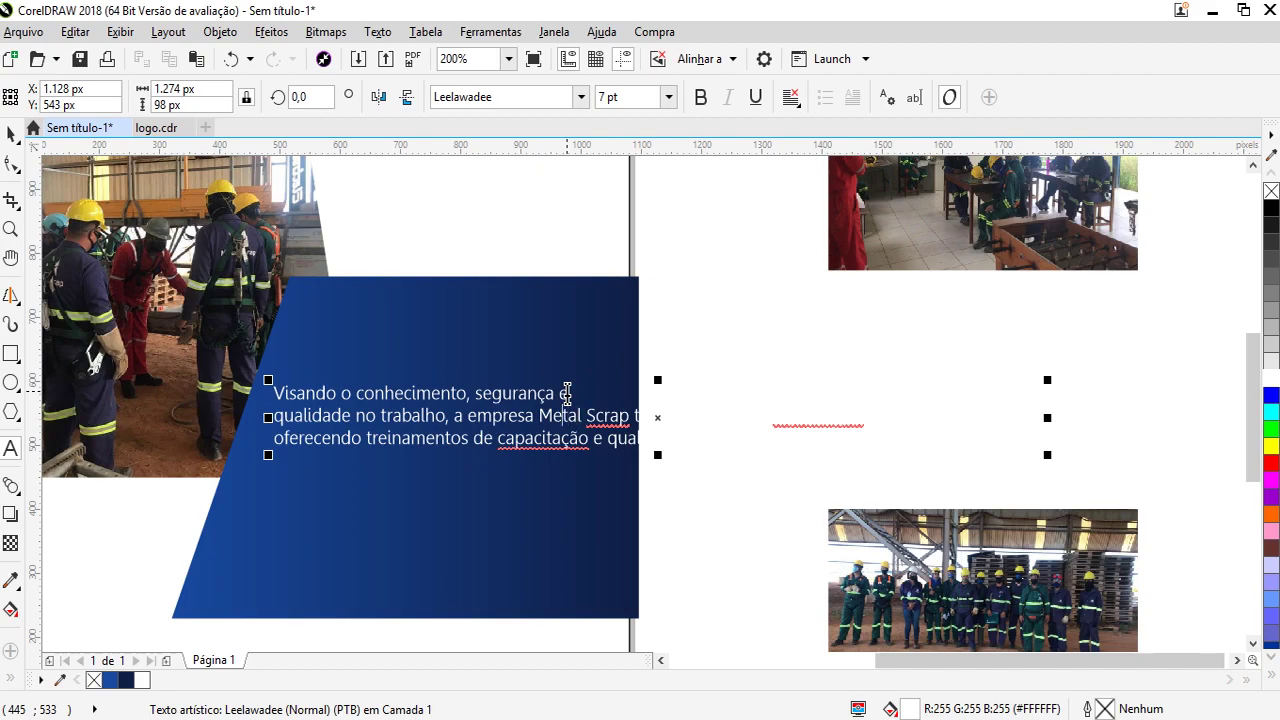
{"action": "key", "text": "Return"}
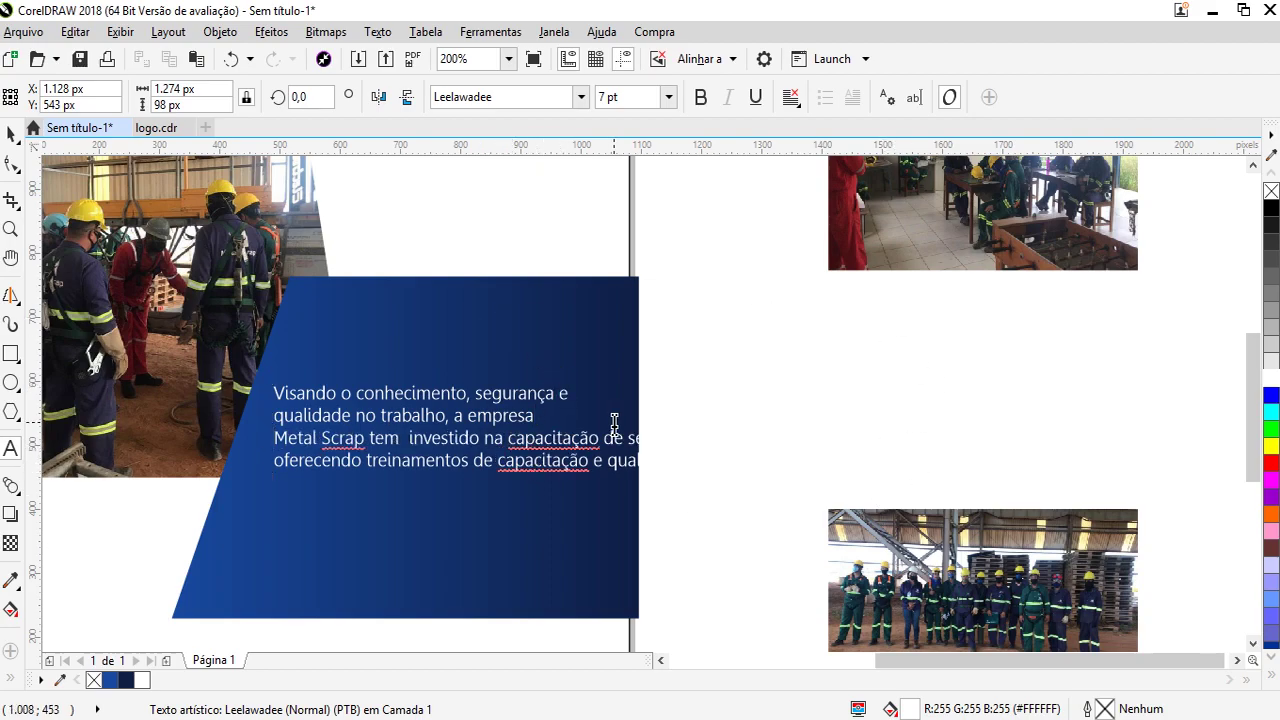
{"action": "key", "text": "BackSpace"}
{"action": "left_click", "coordinate": [591, 415]}
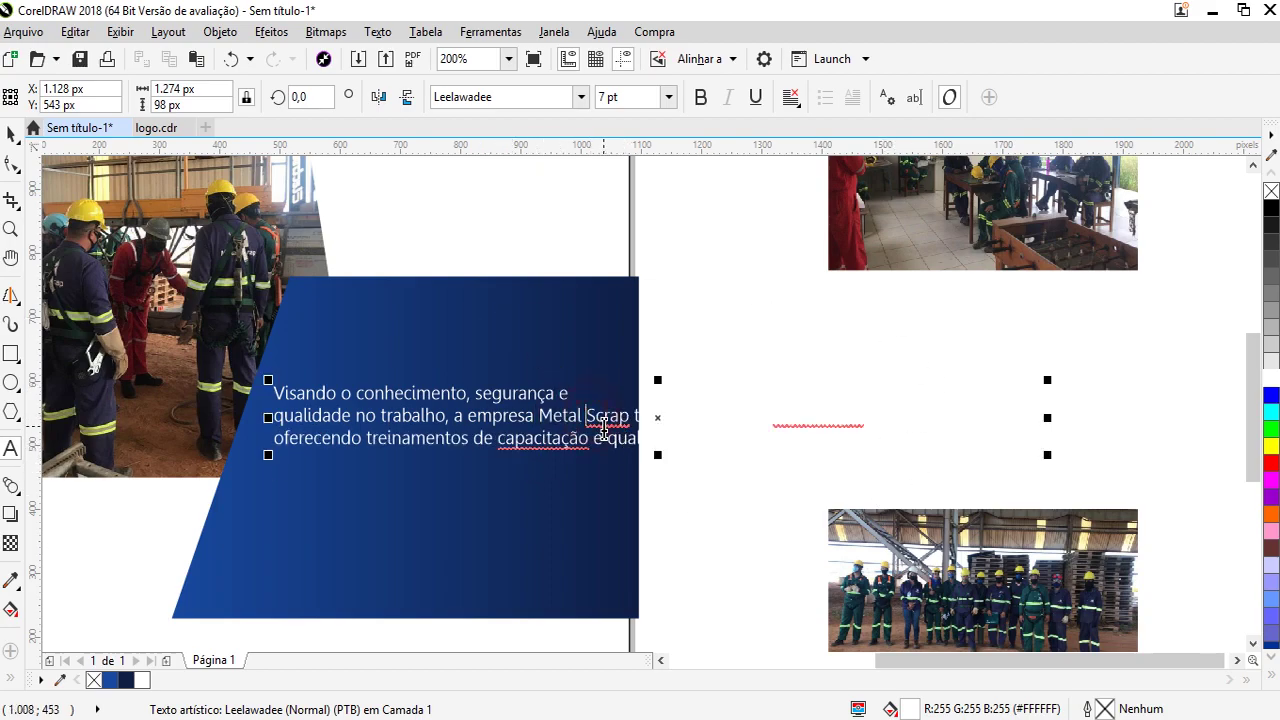
{"action": "key", "text": "Return"}
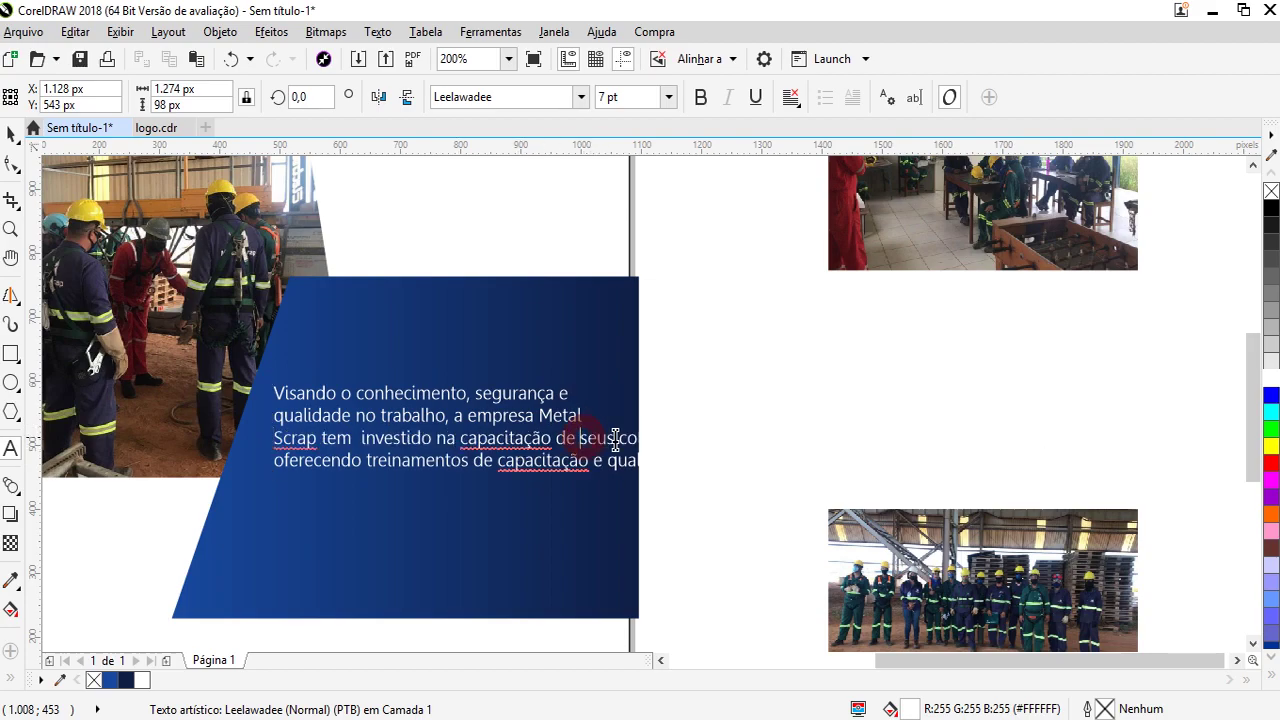
Rewrap the rest of the paragraph so its lines end at "capacitação de", "oferecendo", "capacitação e" and "qualificação."
{"action": "key", "text": "Return"}
{"action": "key", "text": "Down"}
{"action": "key", "text": "BackSpace"}
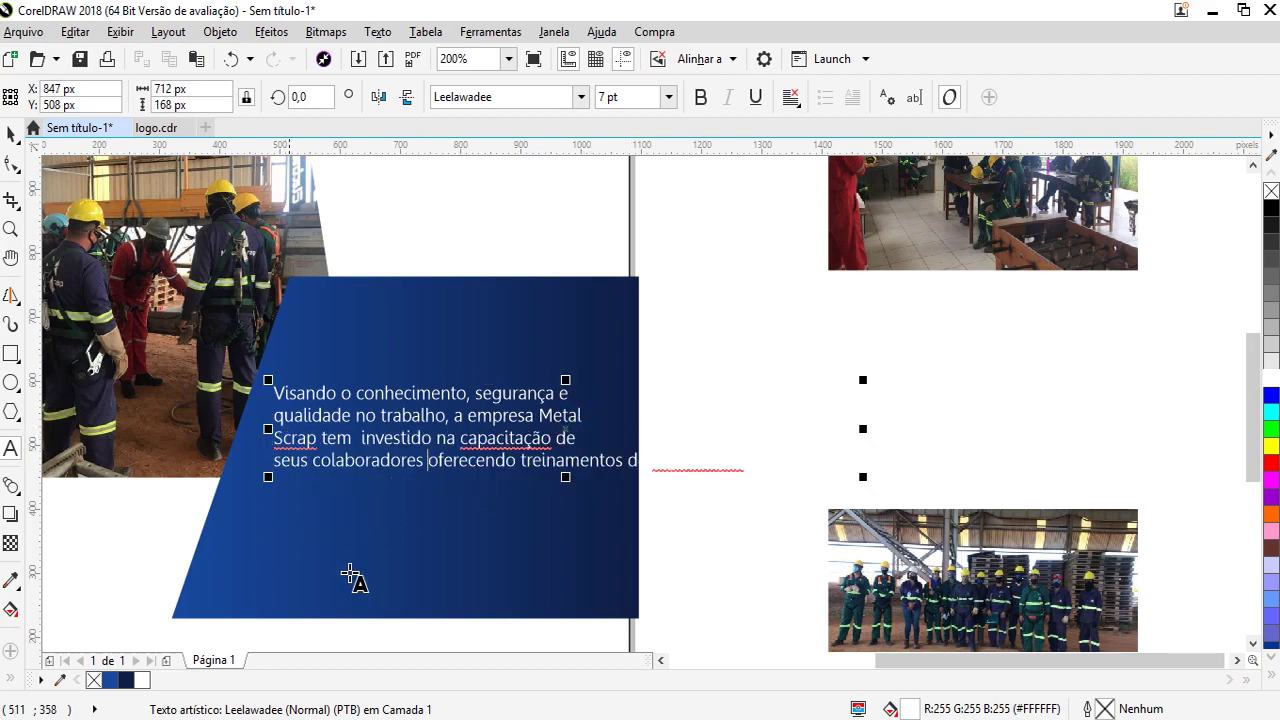
{"action": "left_click", "coordinate": [523, 463]}
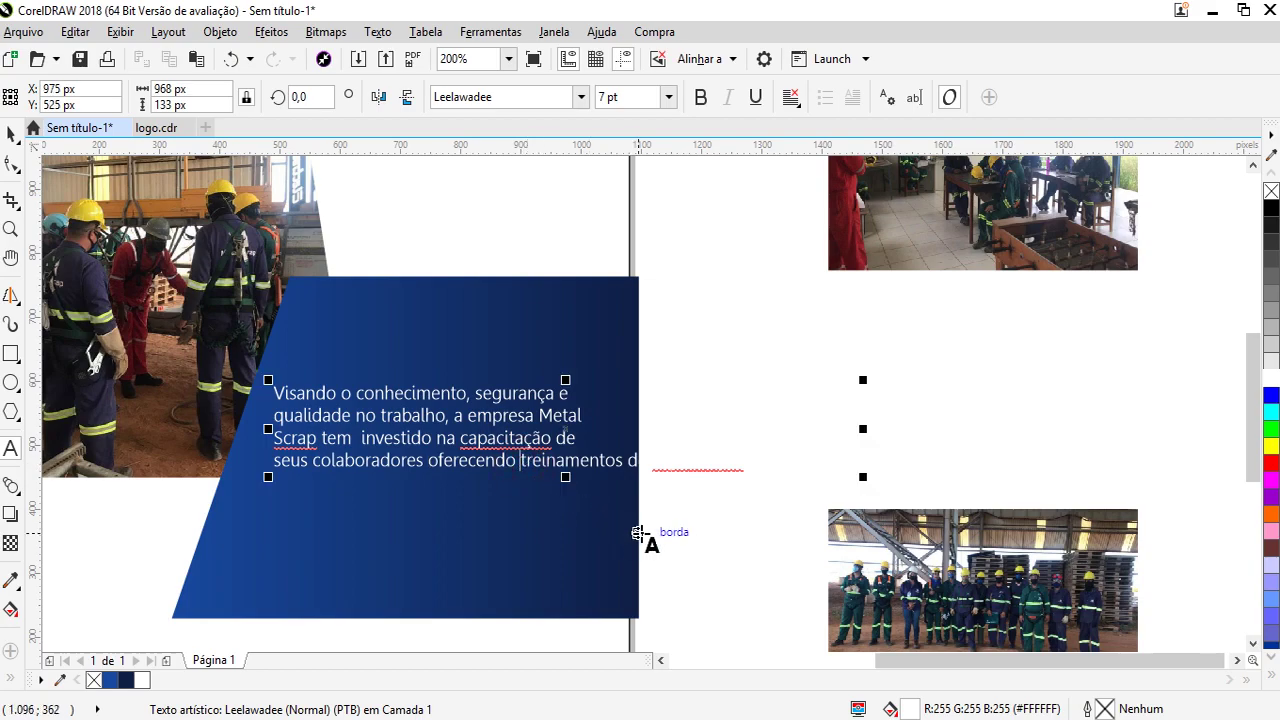
{"action": "key", "text": "Return"}
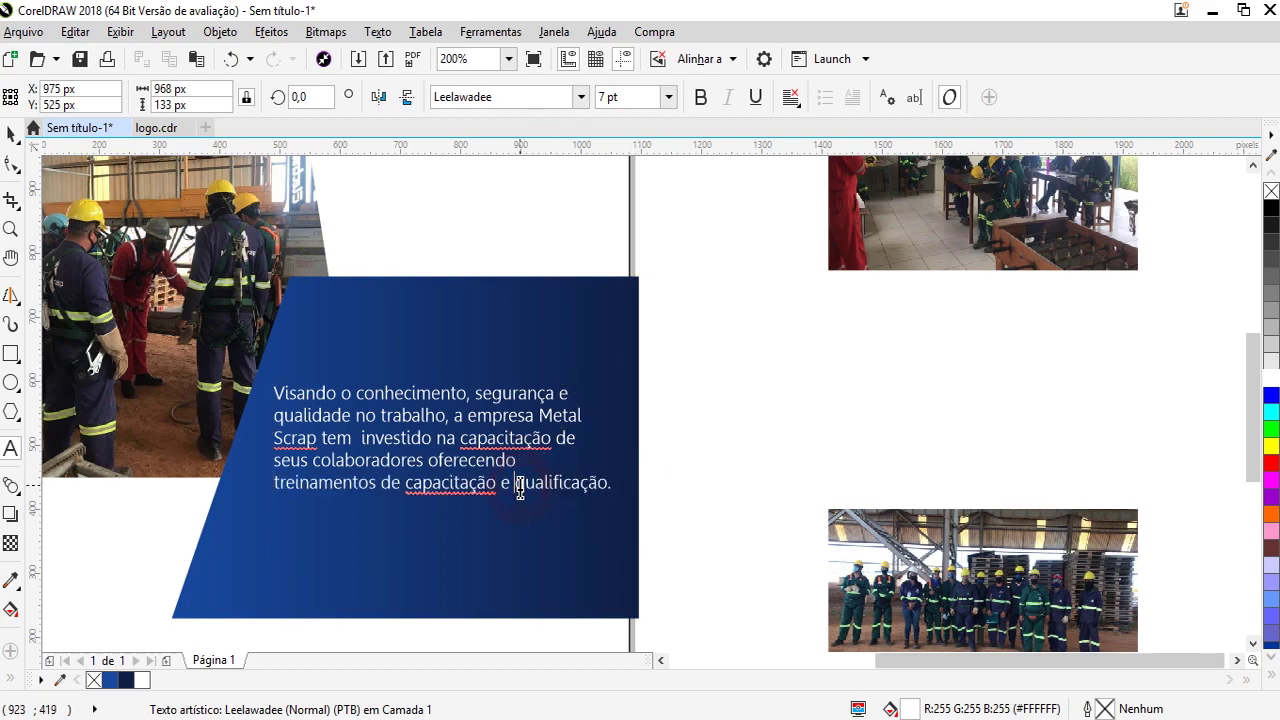
{"action": "key", "text": "Return"}
Move the "e" from the end of the paragraph's first line to the start of its second line
{"action": "left_click", "coordinate": [566, 392]}
{"action": "key", "text": "BackSpace"}
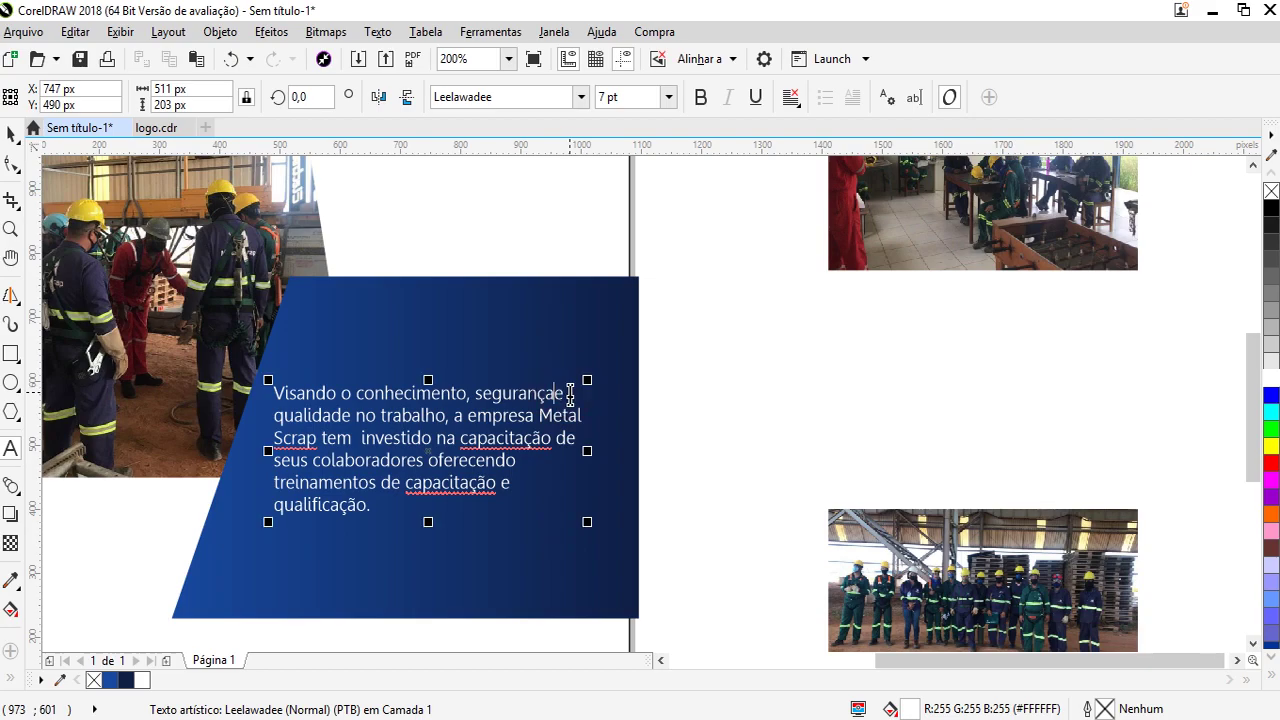
{"action": "key", "text": "Return"}
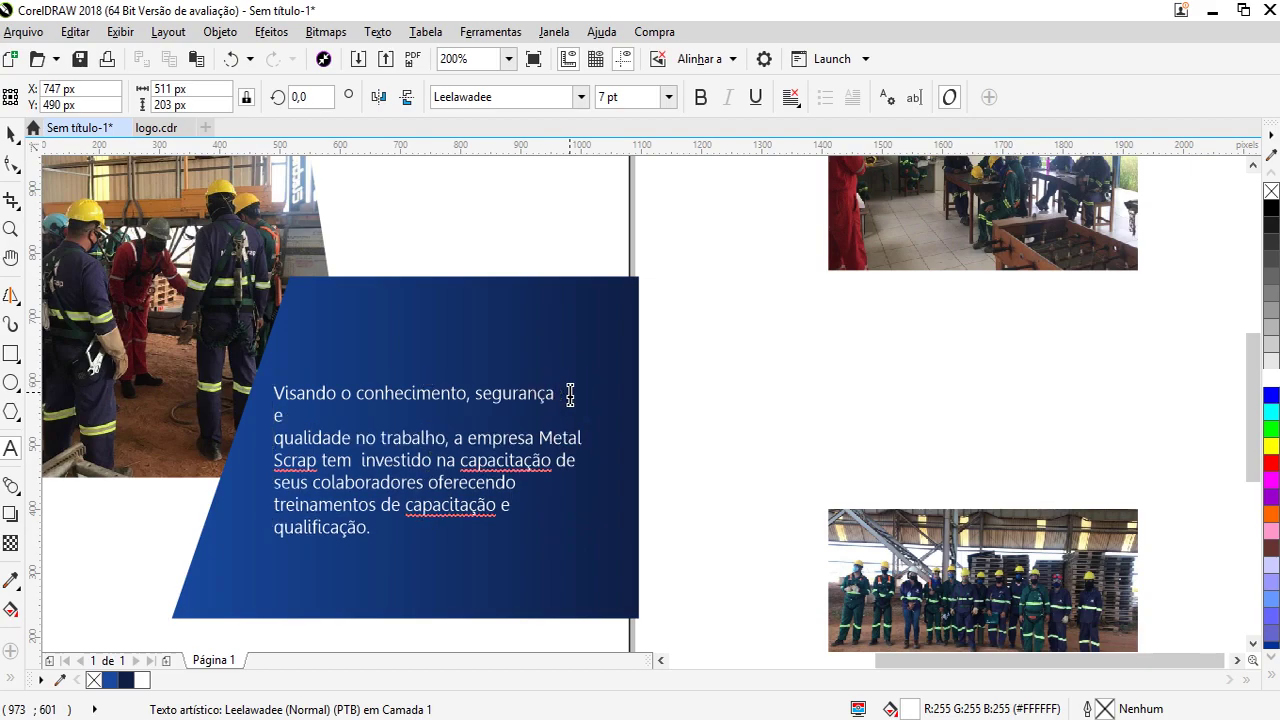
{"action": "key", "text": "BackSpace"}
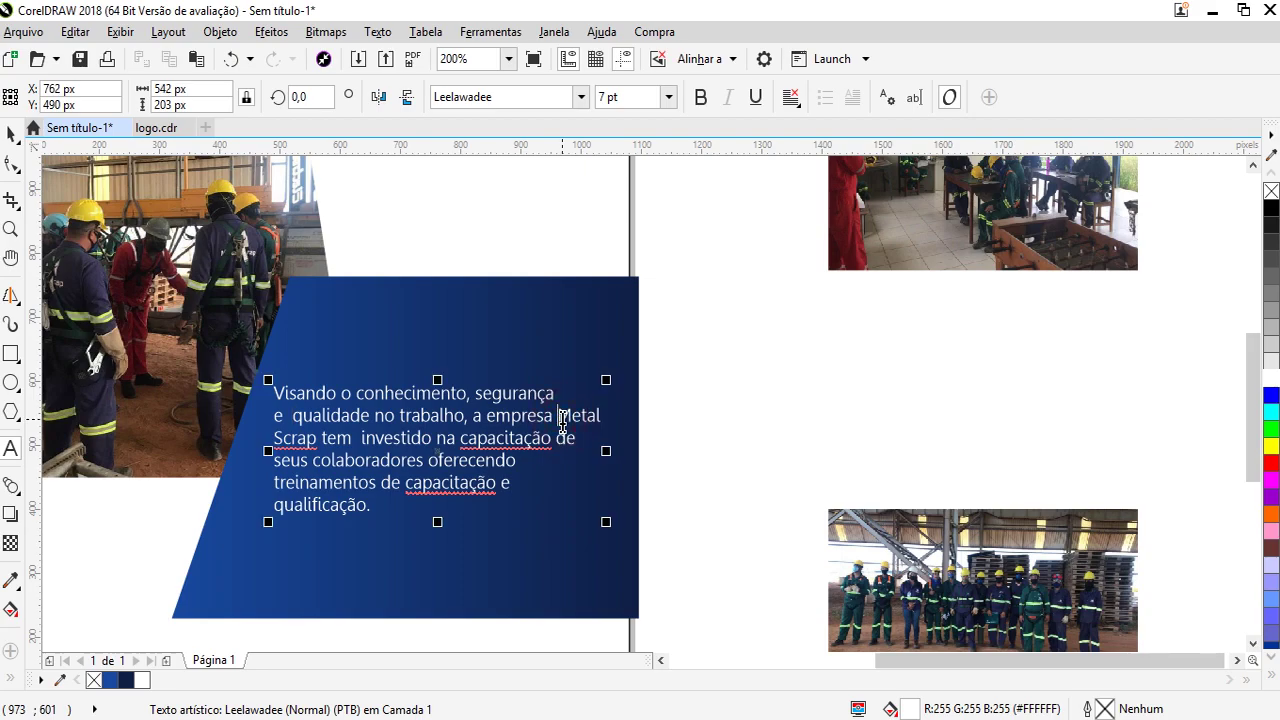
Move "Metal" down to the third line before "Scrap" and remove the extra space before "qualidade"
{"action": "left_click", "coordinate": [563, 421]}
{"action": "key", "text": "Return"}
{"action": "key", "text": "End"}
{"action": "key", "text": "Delete"}
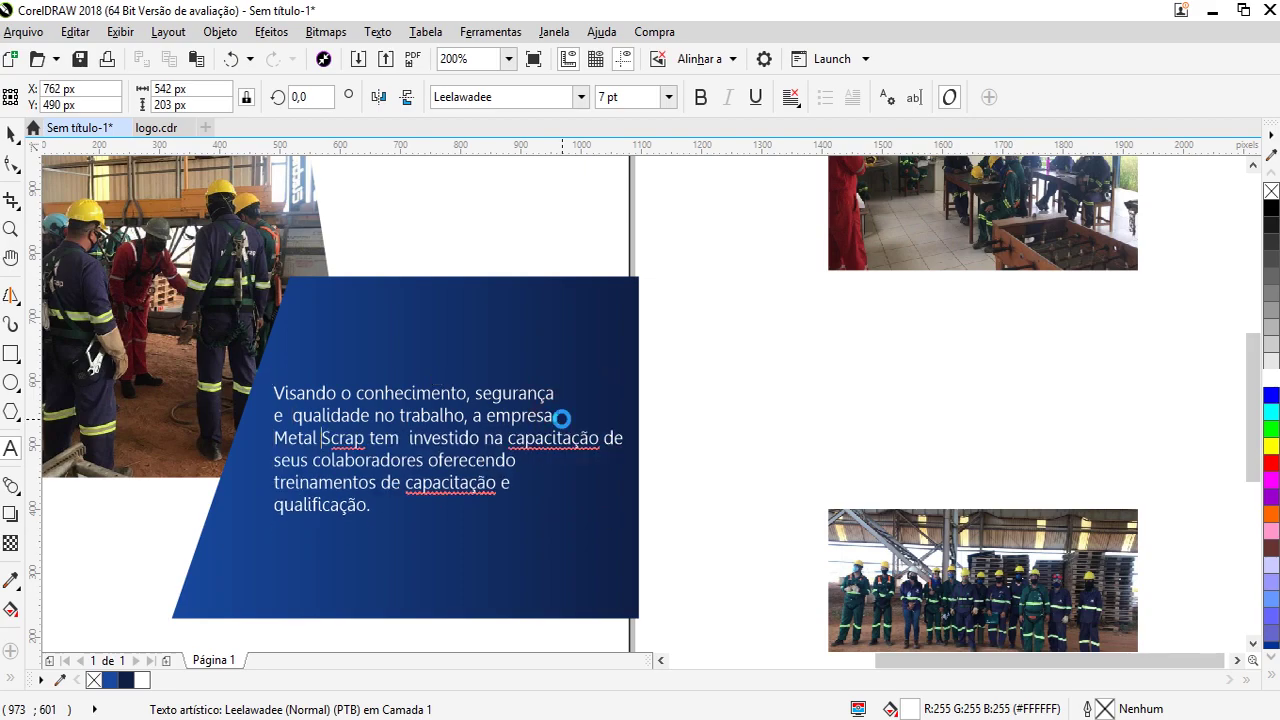
{"action": "left_click", "coordinate": [291, 418]}
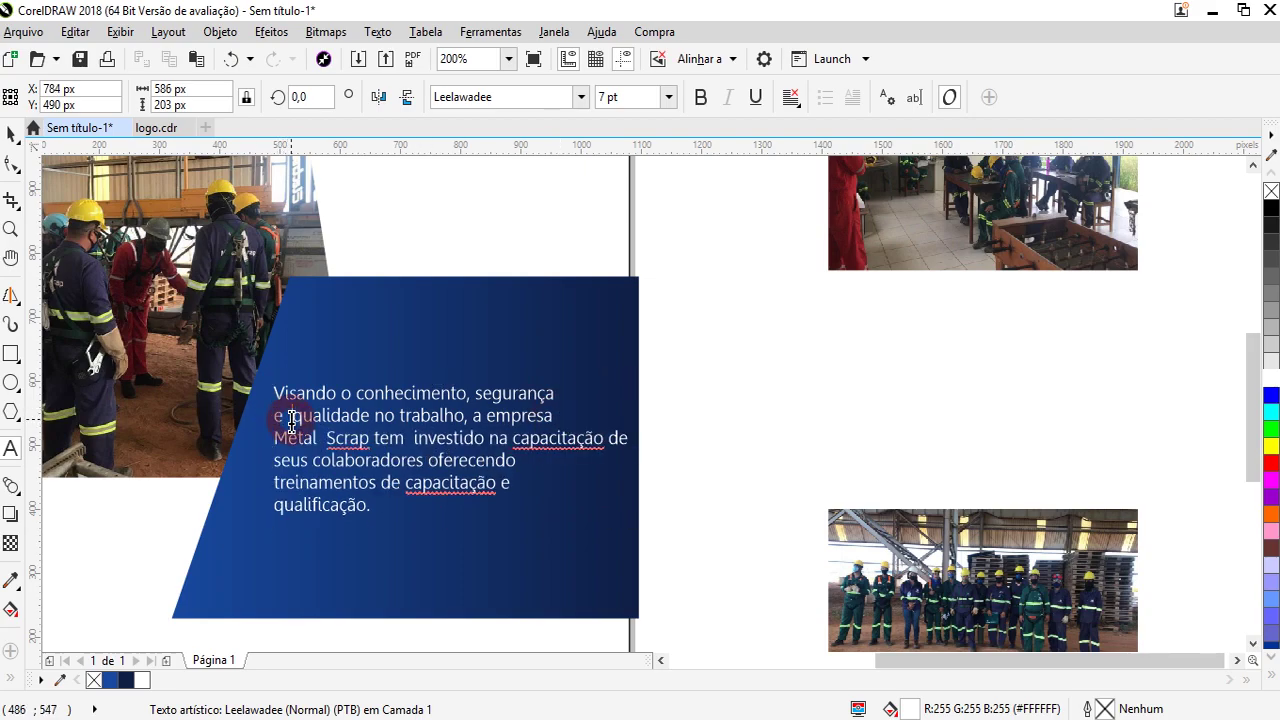
{"action": "key", "text": "BackSpace"}
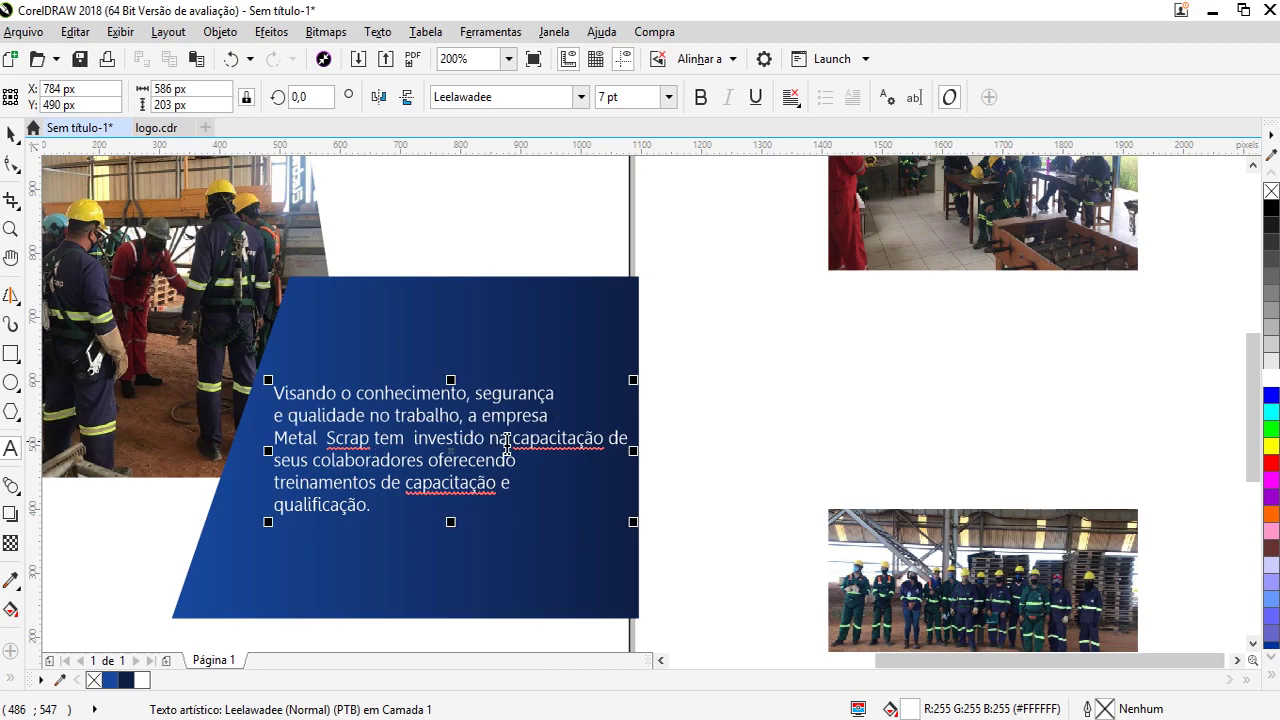
Rewrap the paragraph's third and fourth lines to end at "investido na" and "colaboradores"
{"action": "left_click", "coordinate": [511, 440]}
{"action": "key", "text": "Return"}
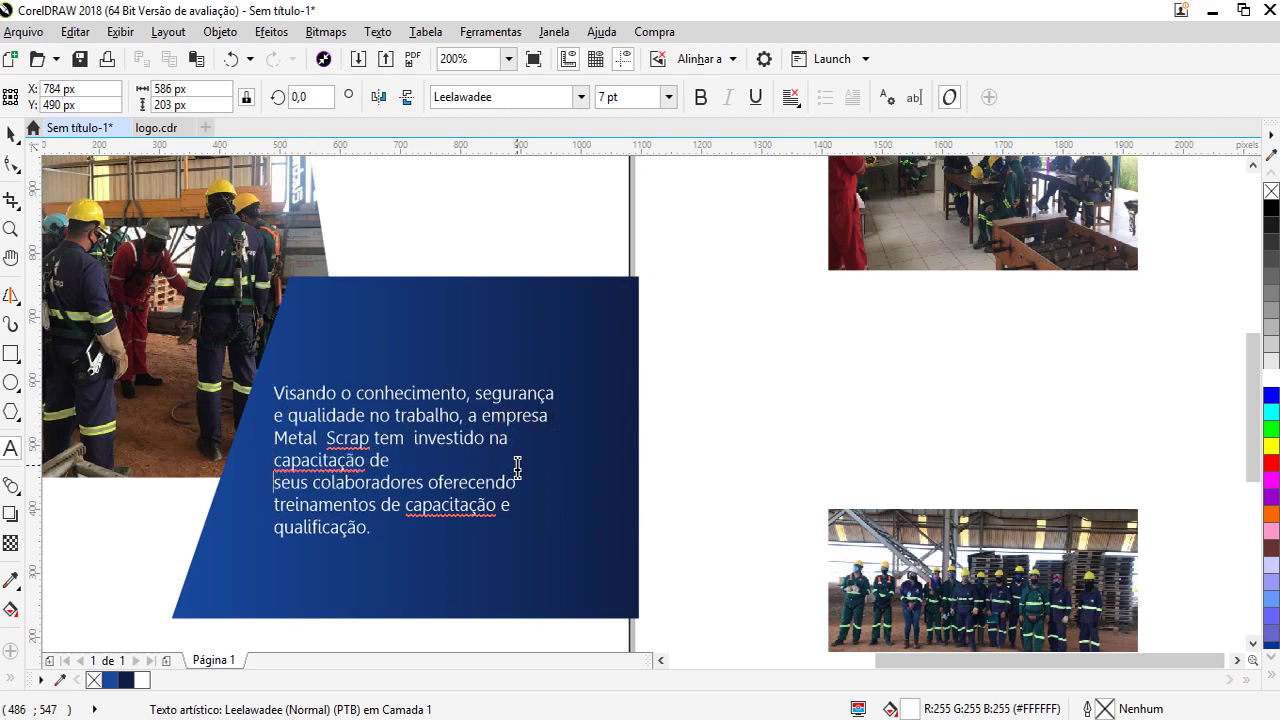
{"action": "key", "text": "BackSpace"}
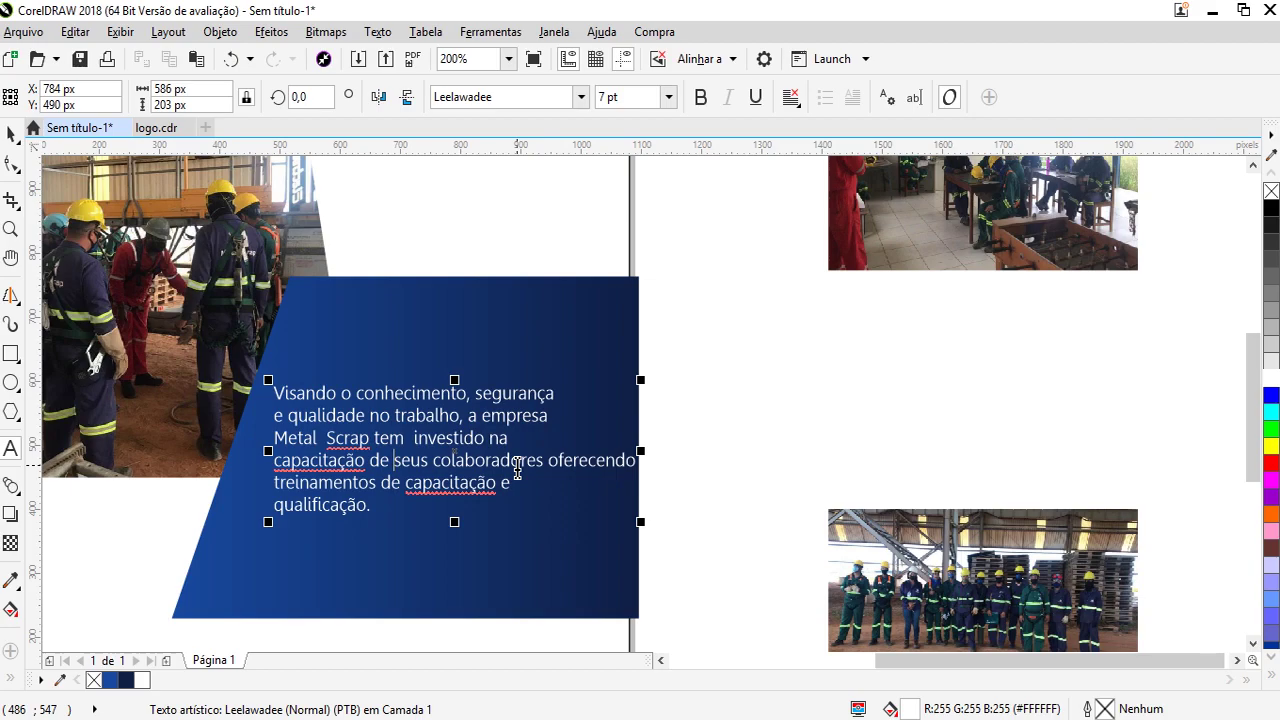
{"action": "left_click", "coordinate": [550, 470]}
{"action": "key", "text": "Return"}
{"action": "key", "text": "BackSpace"}
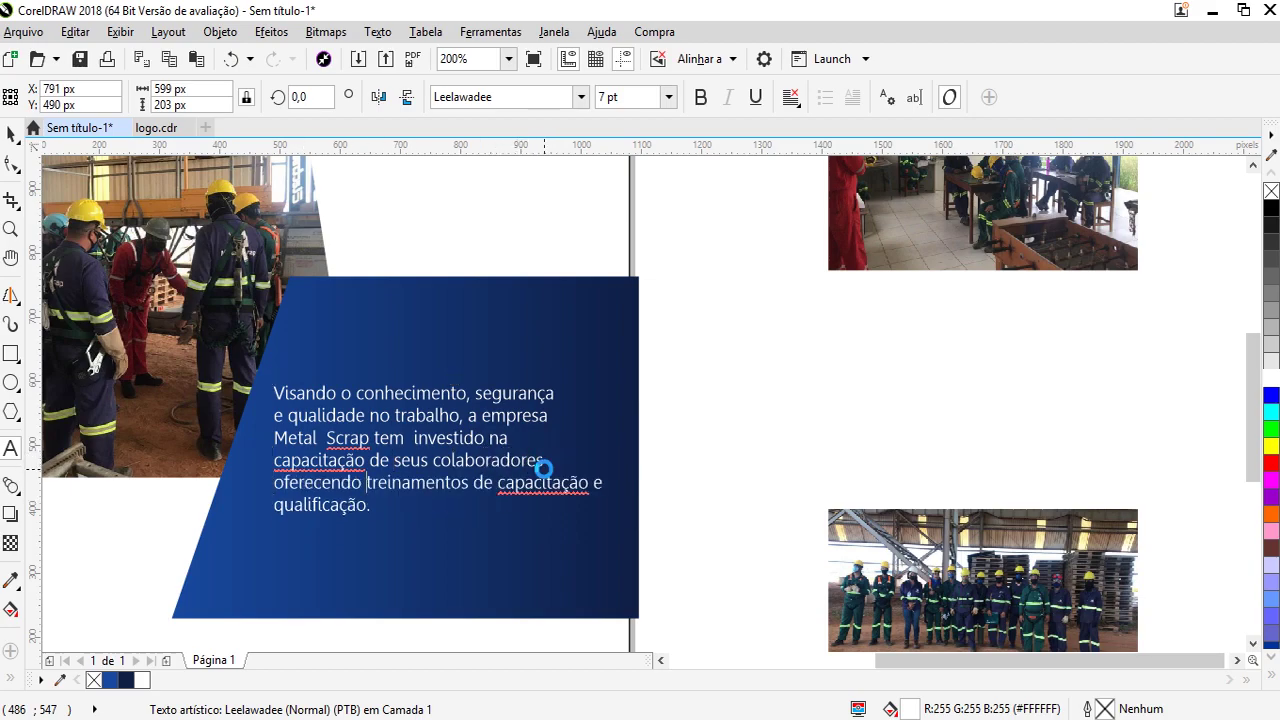
Rewrap the paragraph's last two lines to read "oferecendo treinamentos de" and "capacitação e qualificação."
{"action": "left_click", "coordinate": [497, 487]}
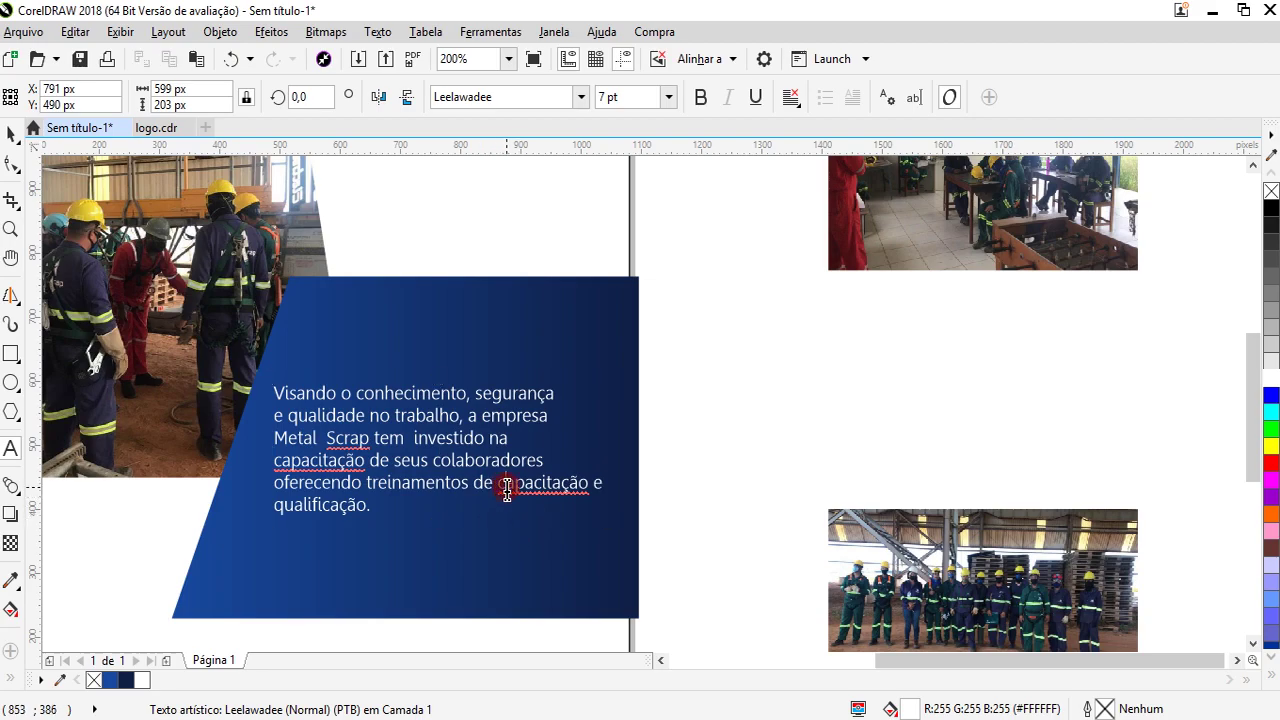
{"action": "key", "text": "Return"}
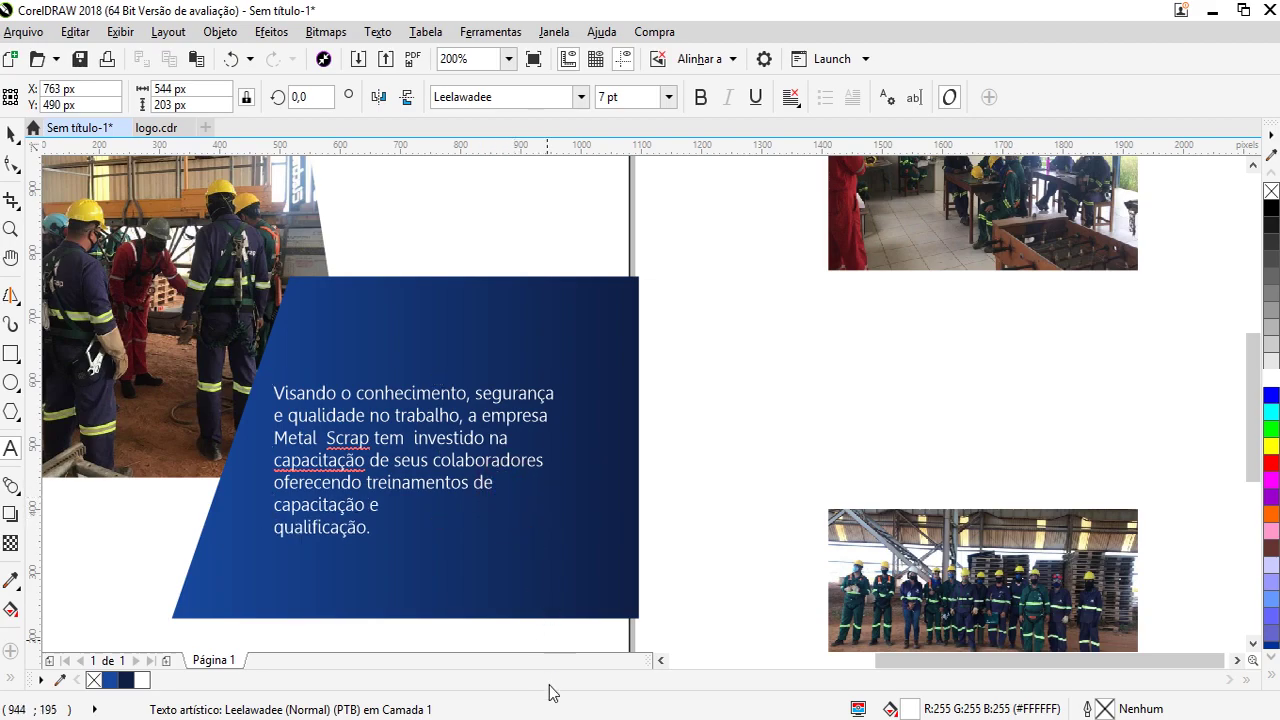
{"action": "key", "text": "Down"}
{"action": "key", "text": "BackSpace"}
{"action": "key", "text": "Escape"}
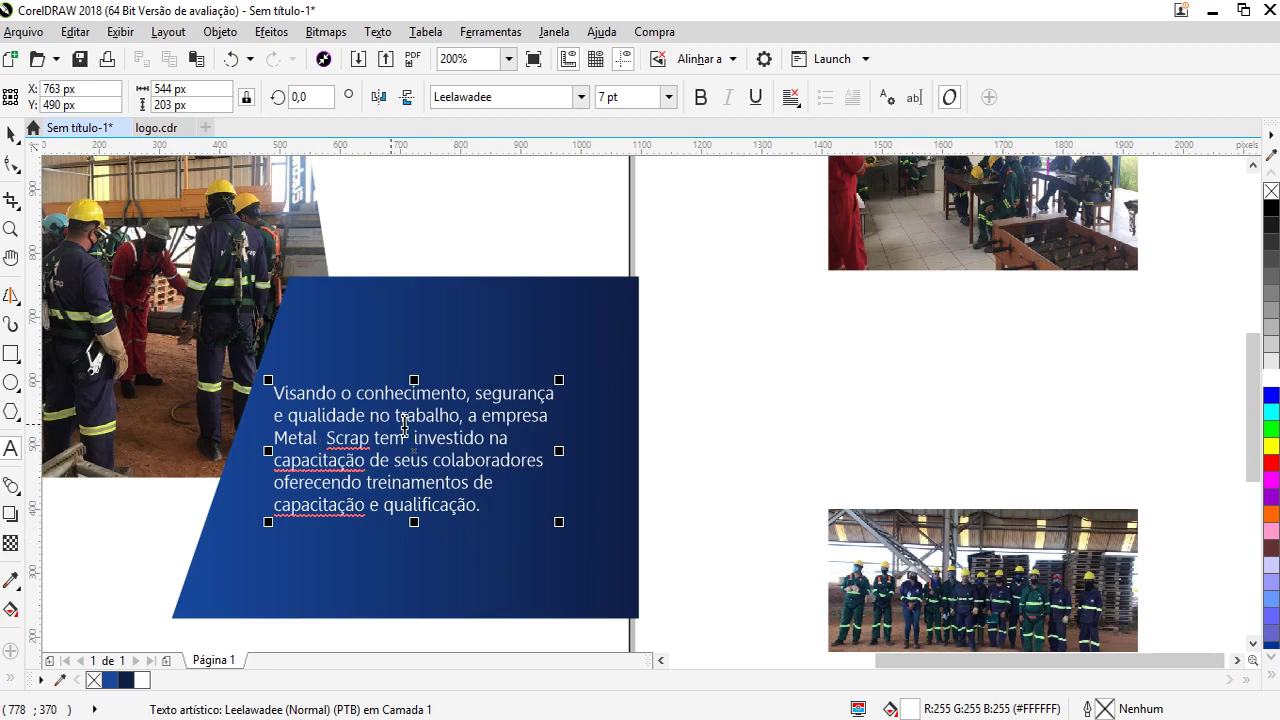
{"action": "left_click", "coordinate": [11, 133]}
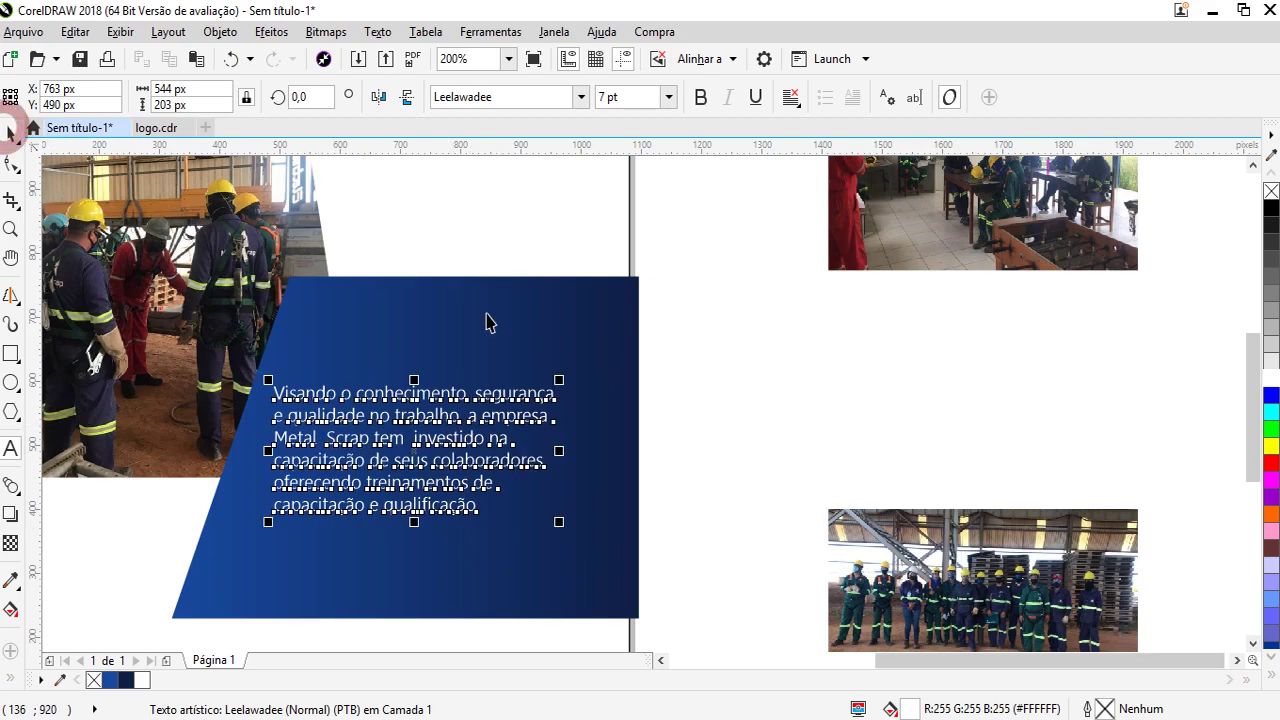
{"action": "left_click", "coordinate": [723, 475]}
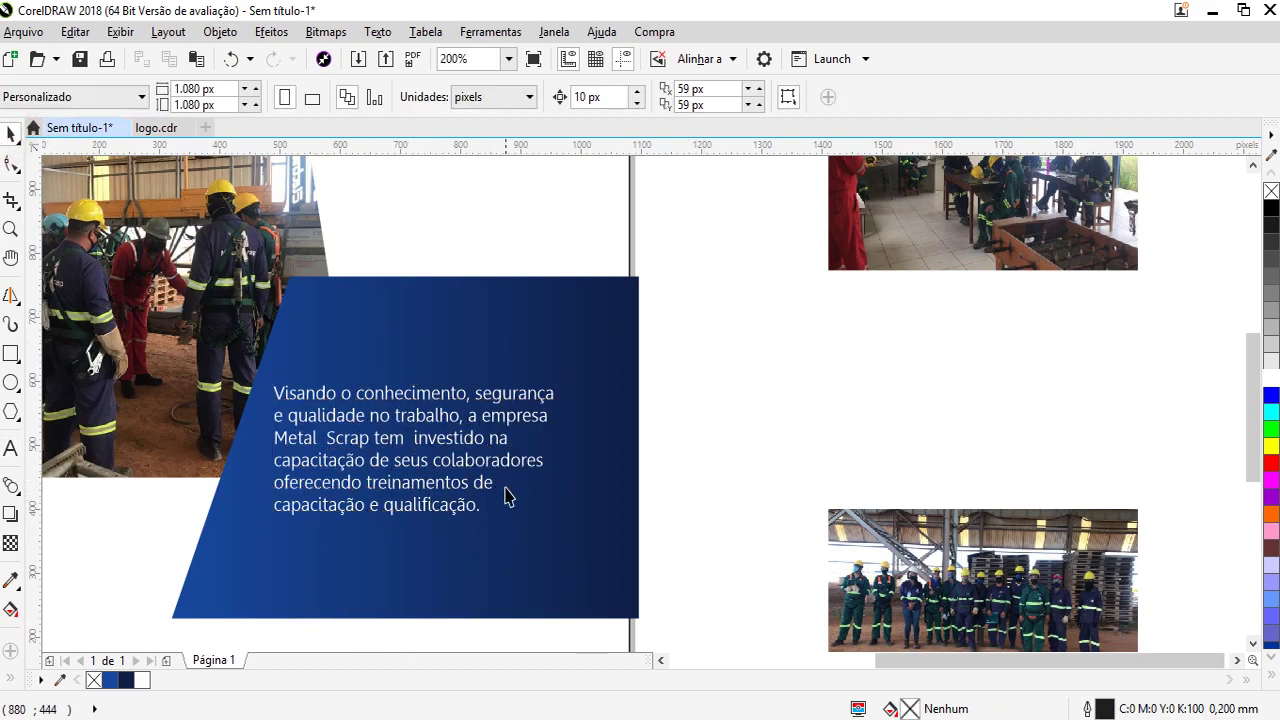
Apply full justification to the paragraph and scale it to about 497 × 217 px, centred near X 760, Y 443 px
{"action": "scroll", "coordinate": [427, 515], "scroll_direction": "up", "scroll_amount": 1}
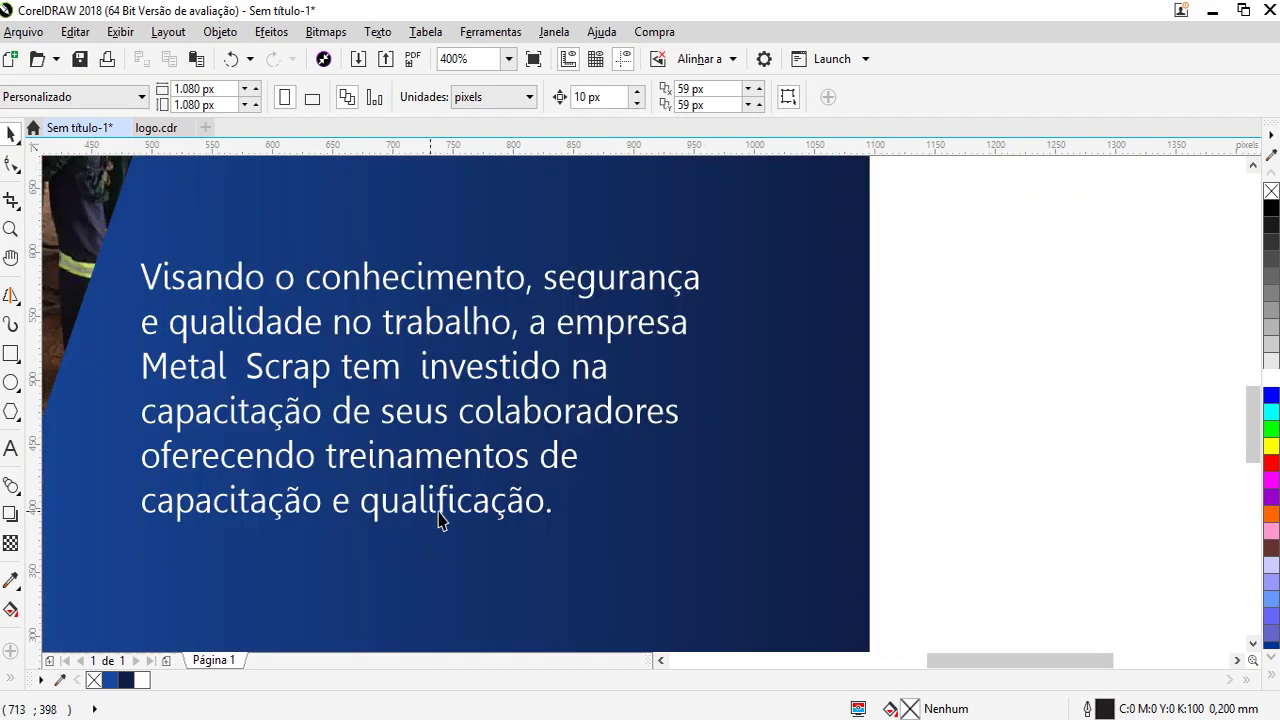
{"action": "left_click", "coordinate": [305, 425]}
{"action": "scroll", "coordinate": [408, 462], "scroll_direction": "down", "scroll_amount": 1}
{"action": "mouse_move", "coordinate": [505, 480]}
{"action": "left_mouse_down"}
{"action": "mouse_move", "coordinate": [520, 494]}
{"action": "mouse_move", "coordinate": [526, 483]}
{"action": "left_mouse_up"}
{"action": "left_click", "coordinate": [790, 97]}
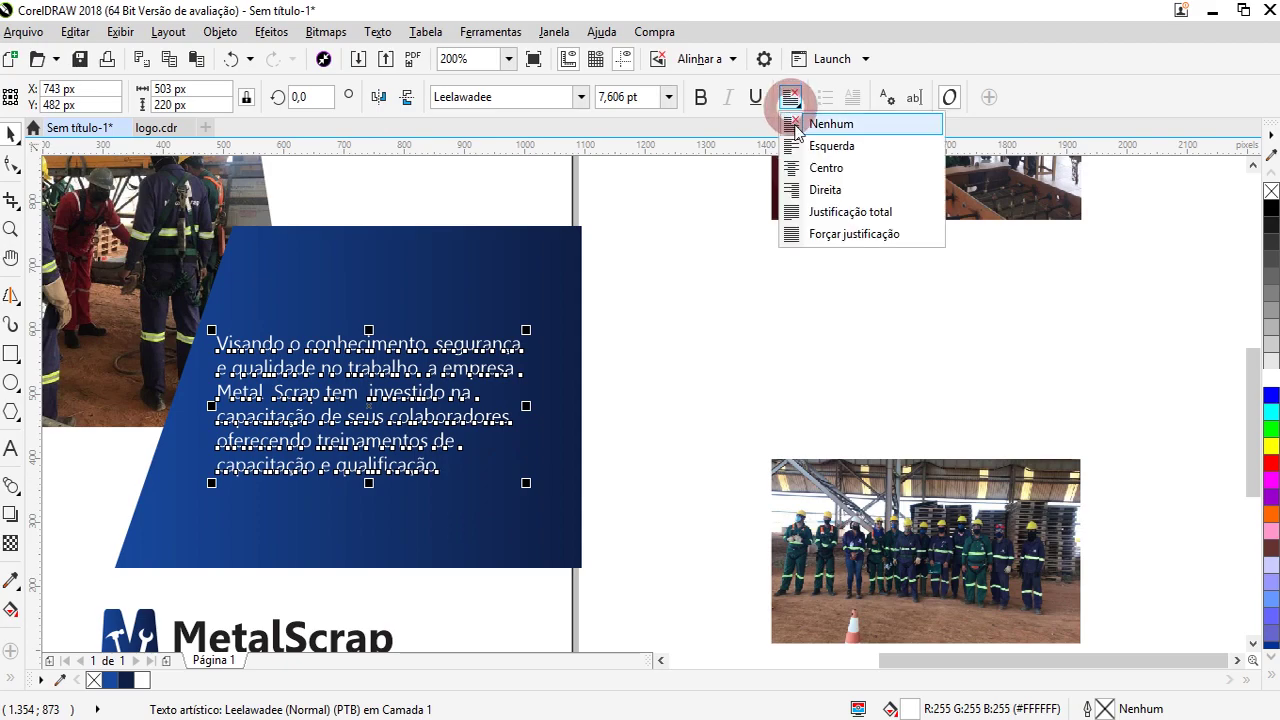
{"action": "left_click", "coordinate": [789, 211]}
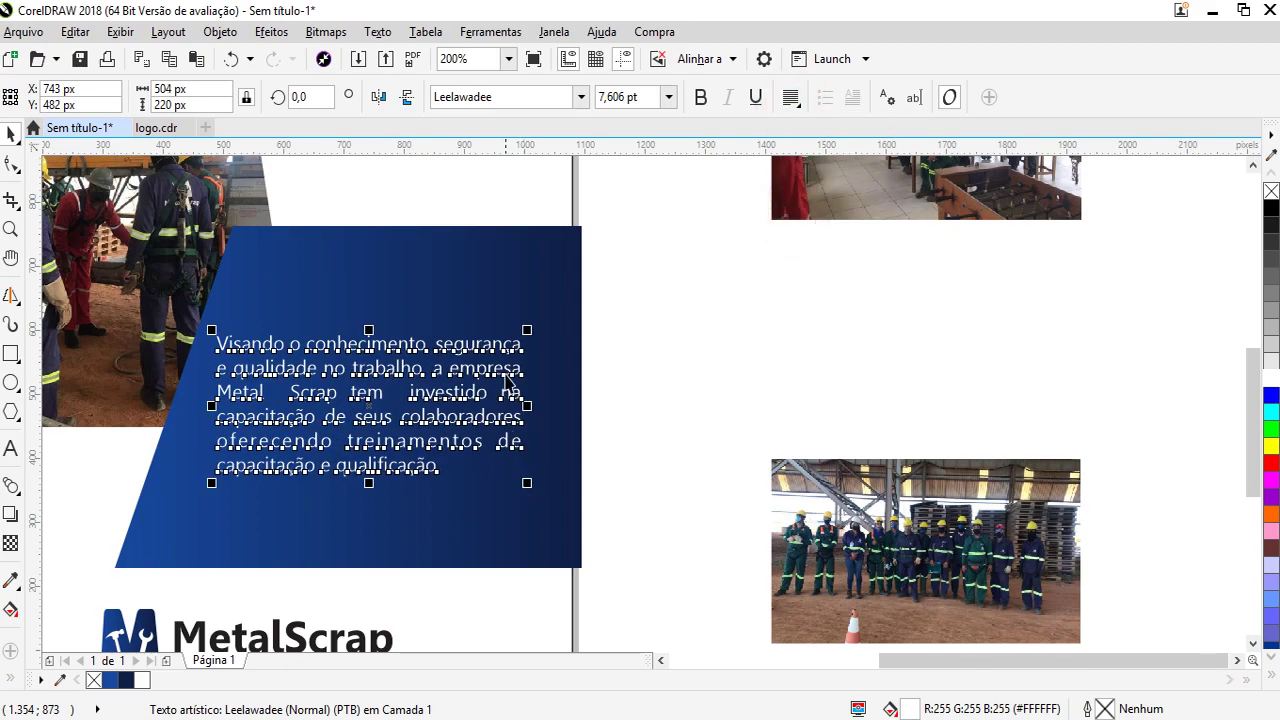
{"action": "left_click_drag", "start_coordinate": [530, 332], "coordinate": [483, 362]}
Split the heading "TODOS PELA CAPACITAÇÃO" above the page into two lines after "PELA"
{"action": "scroll", "coordinate": [560, 375], "scroll_direction": "down", "scroll_amount": 4}
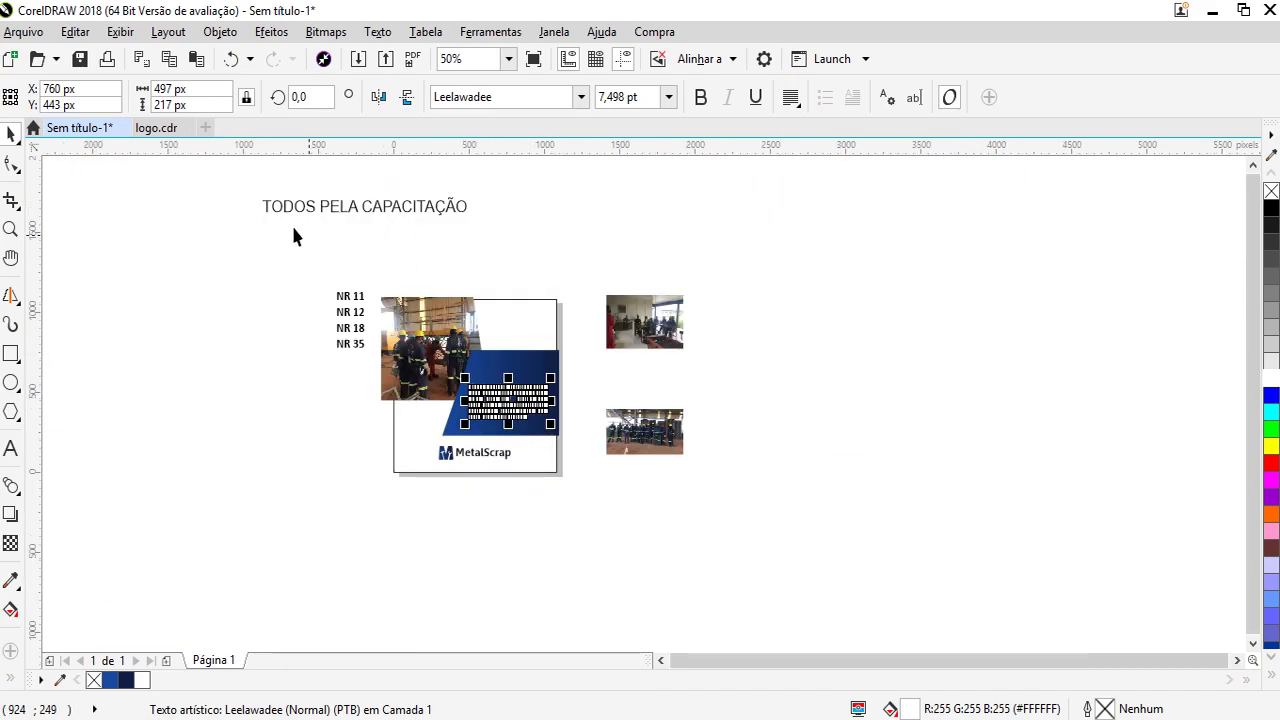
{"action": "left_click", "coordinate": [336, 212]}
{"action": "scroll", "coordinate": [336, 216], "scroll_direction": "up", "scroll_amount": 2}
{"action": "left_click", "coordinate": [11, 447]}
{"action": "left_click", "coordinate": [352, 238]}
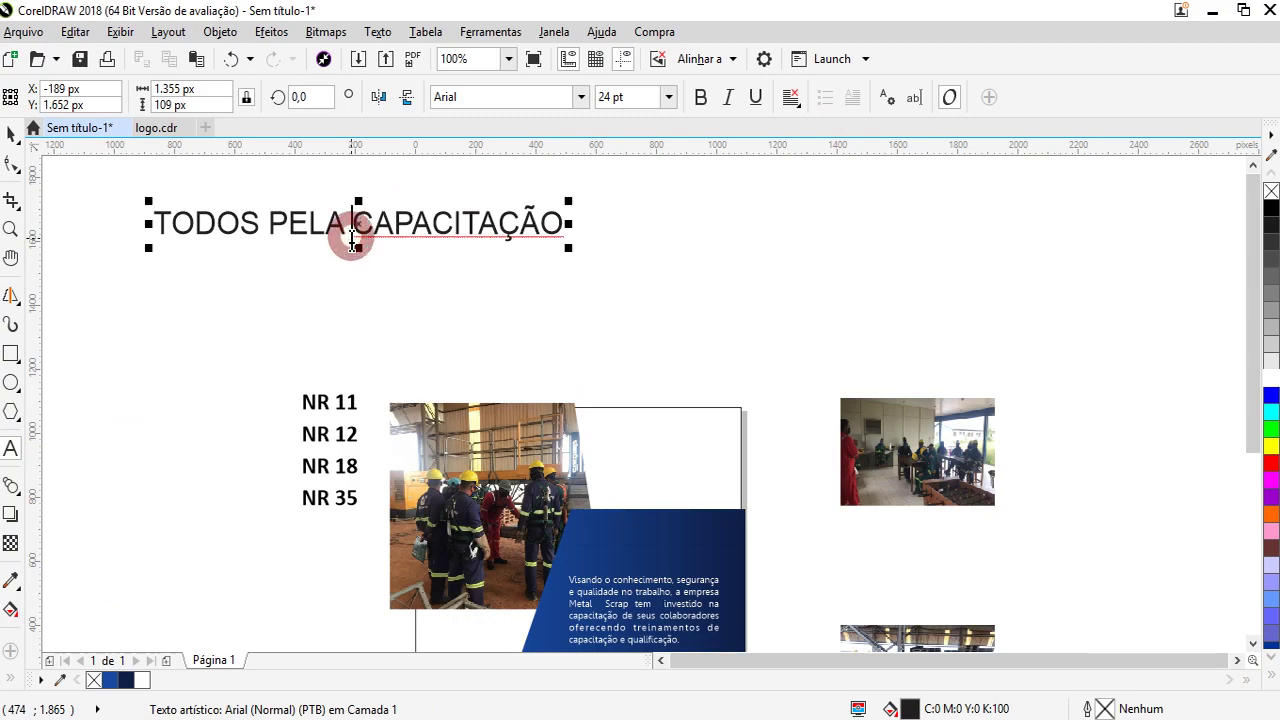
{"action": "key", "text": "Return"}
{"action": "left_click", "coordinate": [13, 137]}
Try to set the two-line heading's font to Leelawadee
{"action": "left_click", "coordinate": [483, 93]}
{"action": "type", "text": "Le"}
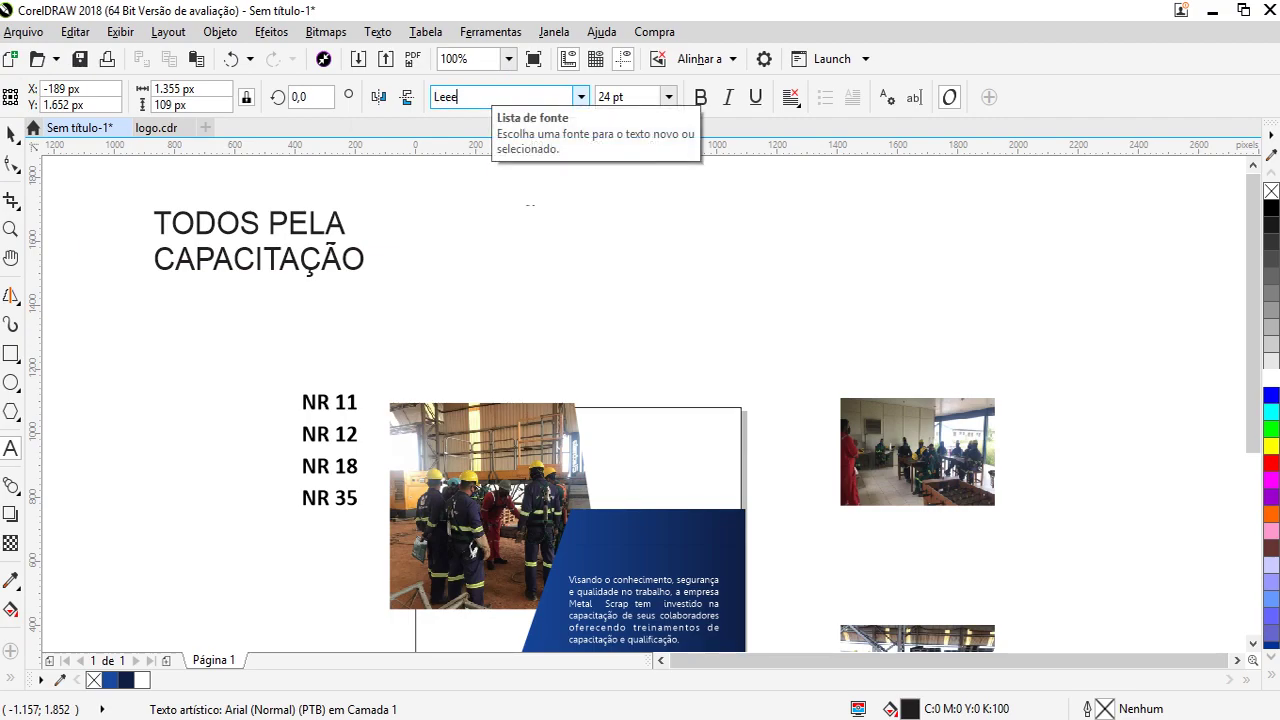
{"action": "type", "text": "elawadee"}
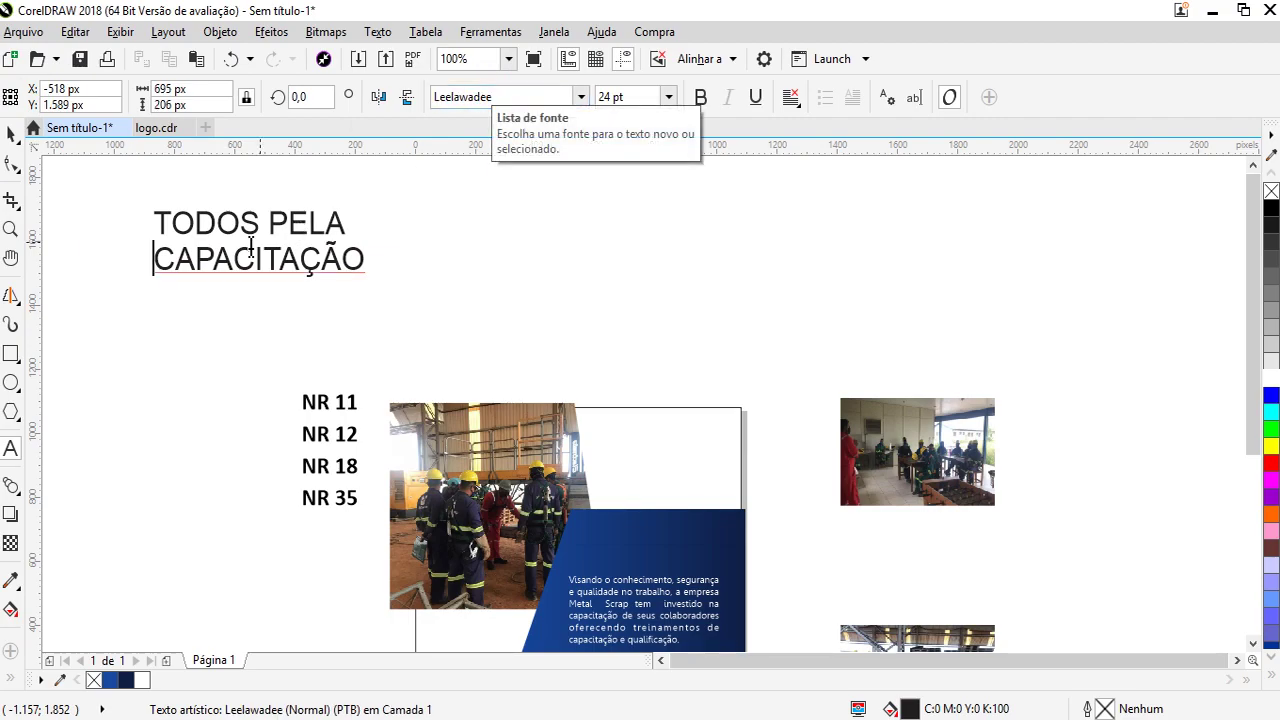
{"action": "key", "text": "Return"}
{"action": "left_click", "coordinate": [13, 137]}
{"action": "key", "text": "ctrl+z"}
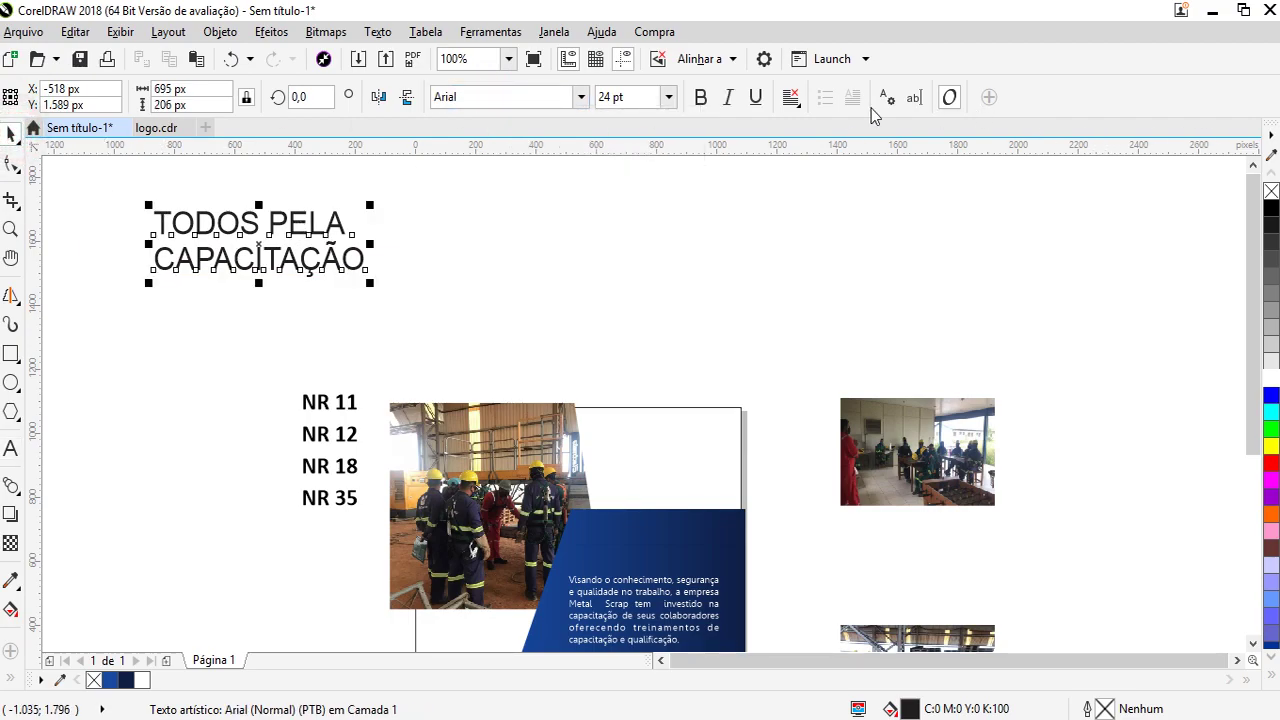
Set the heading "TODOS PELA CAPACITAÇÃO" in bold Leelawadee
{"action": "left_click", "coordinate": [700, 97]}
{"action": "left_click", "coordinate": [580, 97]}
{"action": "left_click", "coordinate": [500, 190]}
{"action": "left_click", "coordinate": [578, 97]}
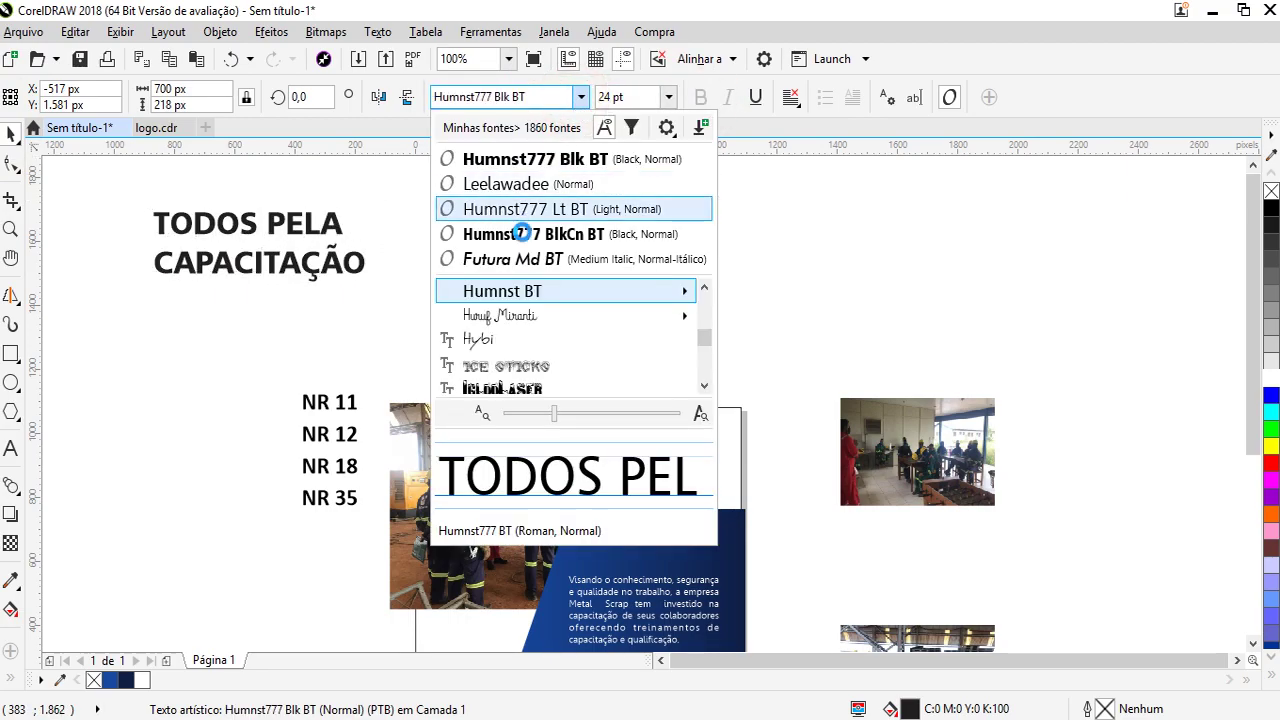
{"action": "left_click", "coordinate": [525, 184]}
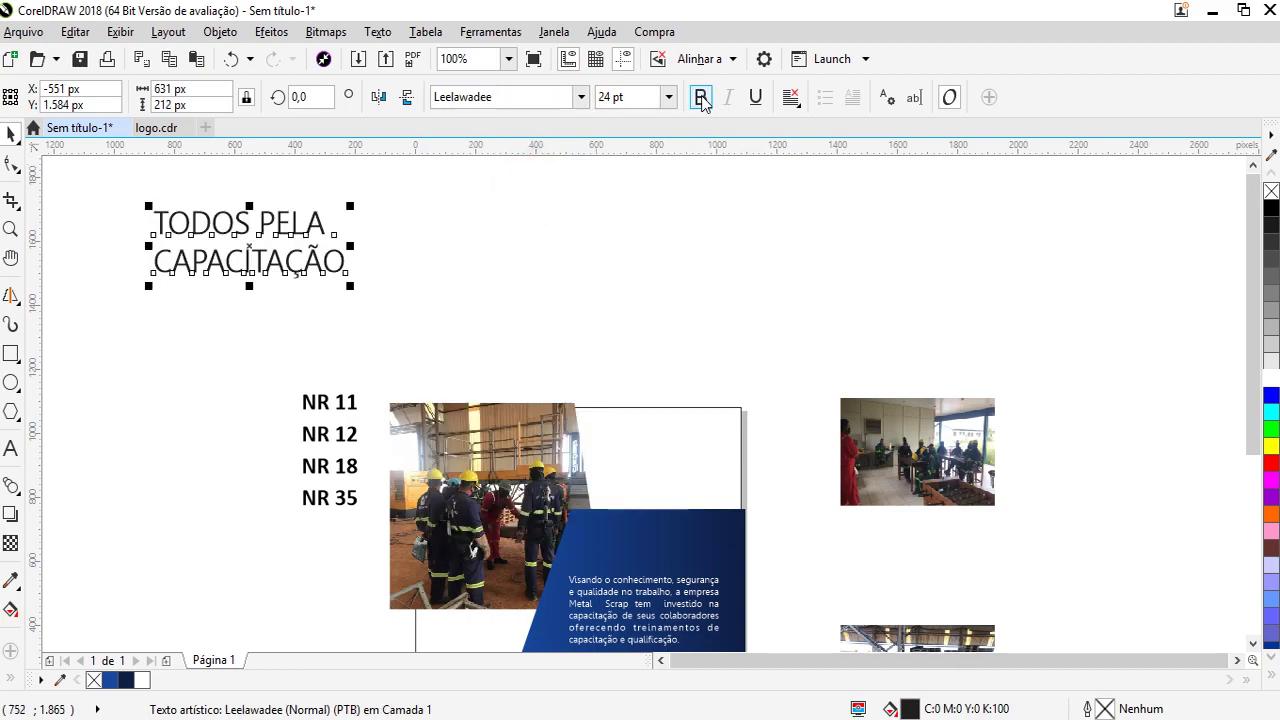
{"action": "left_click", "coordinate": [700, 97]}
Move the heading onto the blue shape and bring it to the front of the page
{"action": "left_click_drag", "start_coordinate": [284, 220], "coordinate": [713, 520]}
{"action": "scroll", "coordinate": [766, 597], "scroll_direction": "up", "scroll_amount": 3}
{"action": "right_click", "coordinate": [760, 518]}
{"action": "mouse_move", "coordinate": [906, 346]}
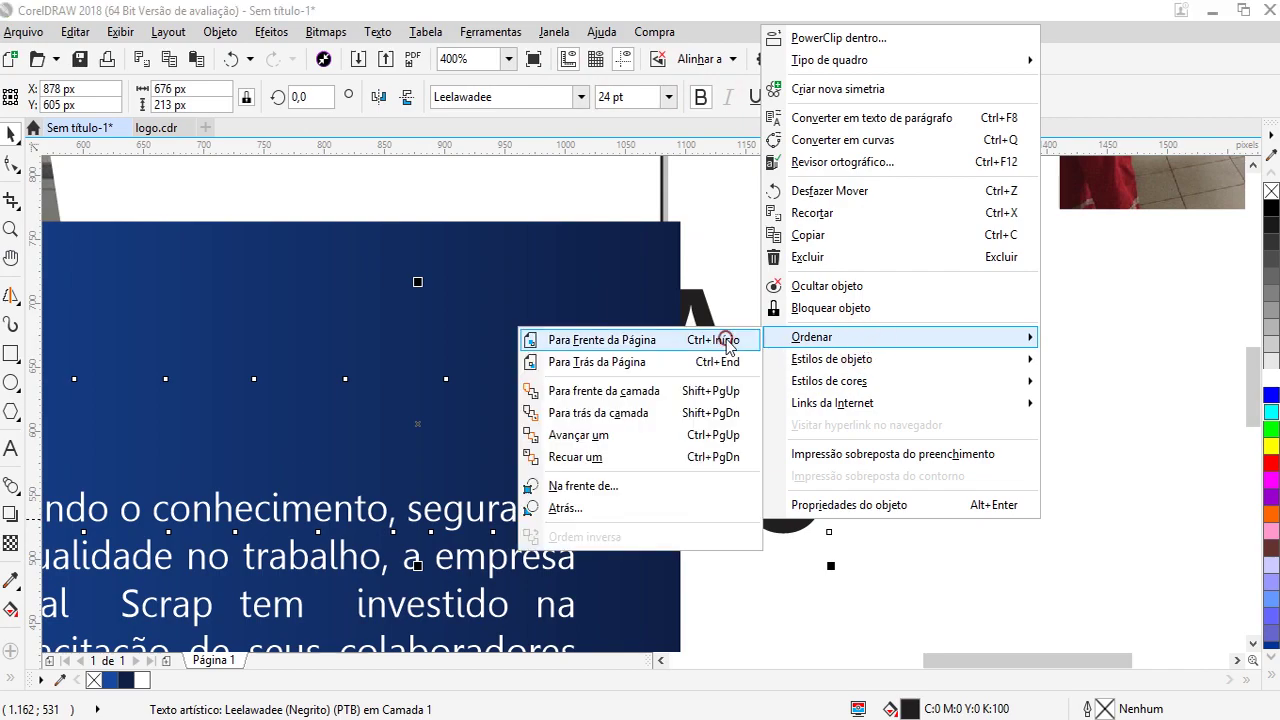
{"action": "left_click", "coordinate": [600, 340]}
Scale the heading on the blue panel down to about 17 pt and tighten the spacing between its two lines
{"action": "scroll", "coordinate": [810, 500], "scroll_direction": "down", "scroll_amount": 2}
{"action": "left_click_drag", "start_coordinate": [820, 527], "coordinate": [765, 491]}
{"action": "left_click", "coordinate": [12, 158]}
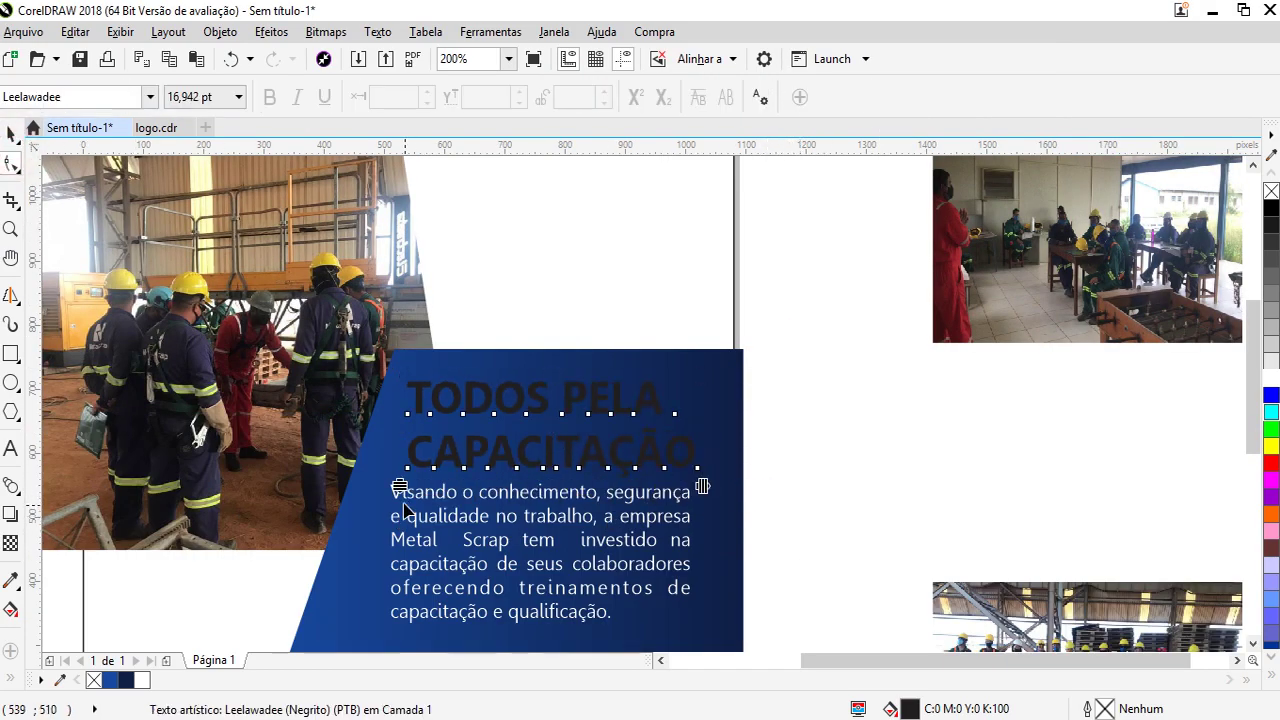
{"action": "left_click_drag", "start_coordinate": [400, 490], "coordinate": [412, 459]}
{"action": "left_click", "coordinate": [12, 134]}
Align the left edges of the heading and paragraph, and shrink both together to about 467 px wide
{"action": "left_click", "coordinate": [535, 490]}
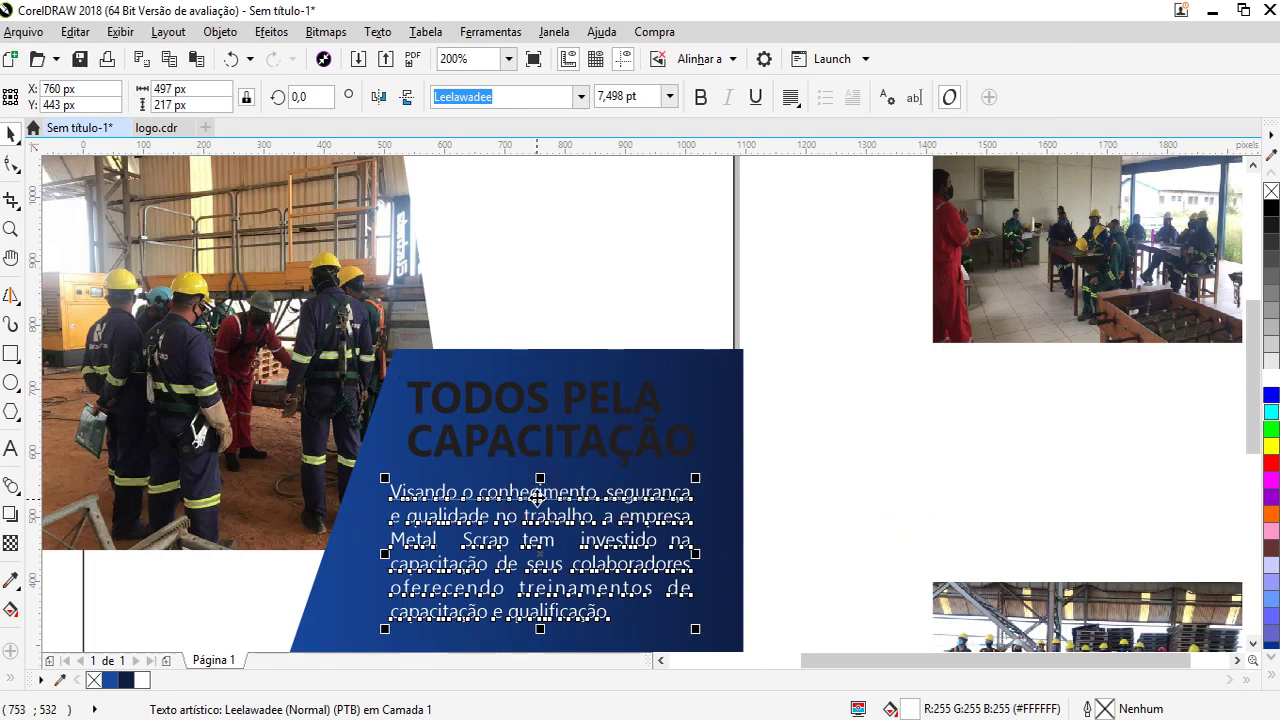
{"action": "left_click_drag", "start_coordinate": [766, 354], "coordinate": [433, 624]}
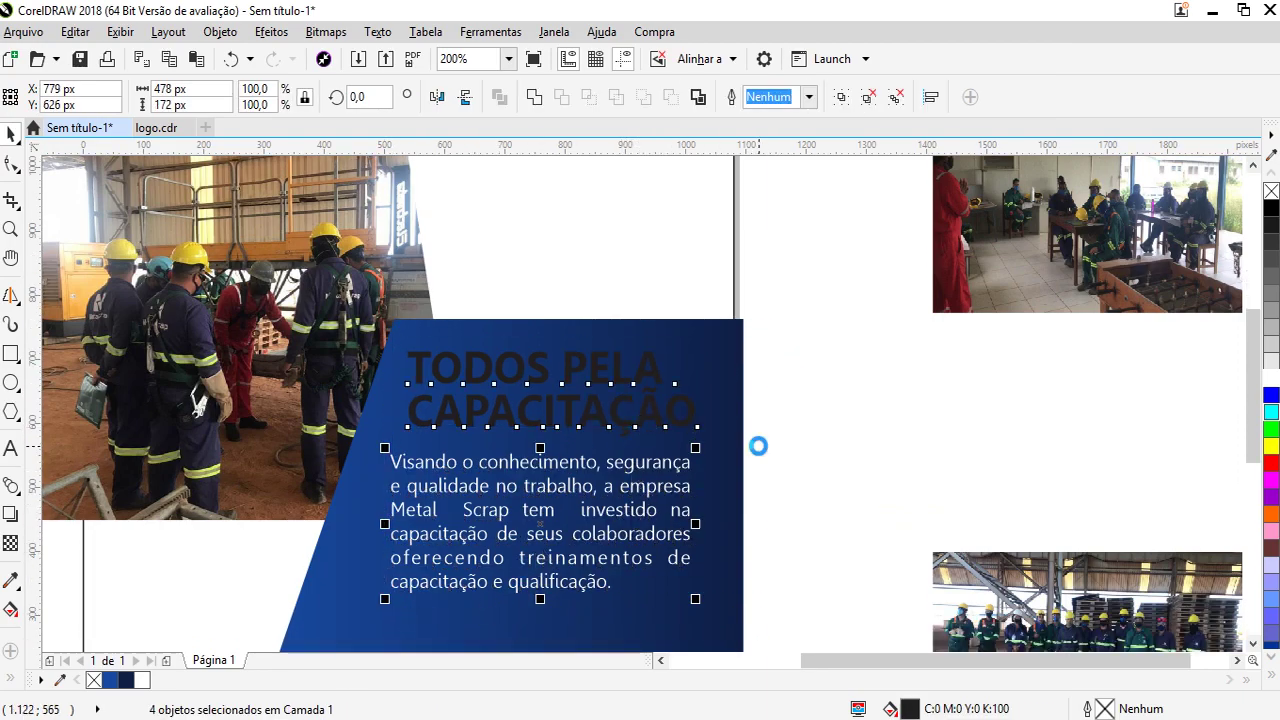
{"action": "left_click", "coordinate": [879, 414]}
{"action": "left_click", "coordinate": [669, 411]}
{"action": "left_click", "coordinate": [668, 463], "text": "shift"}
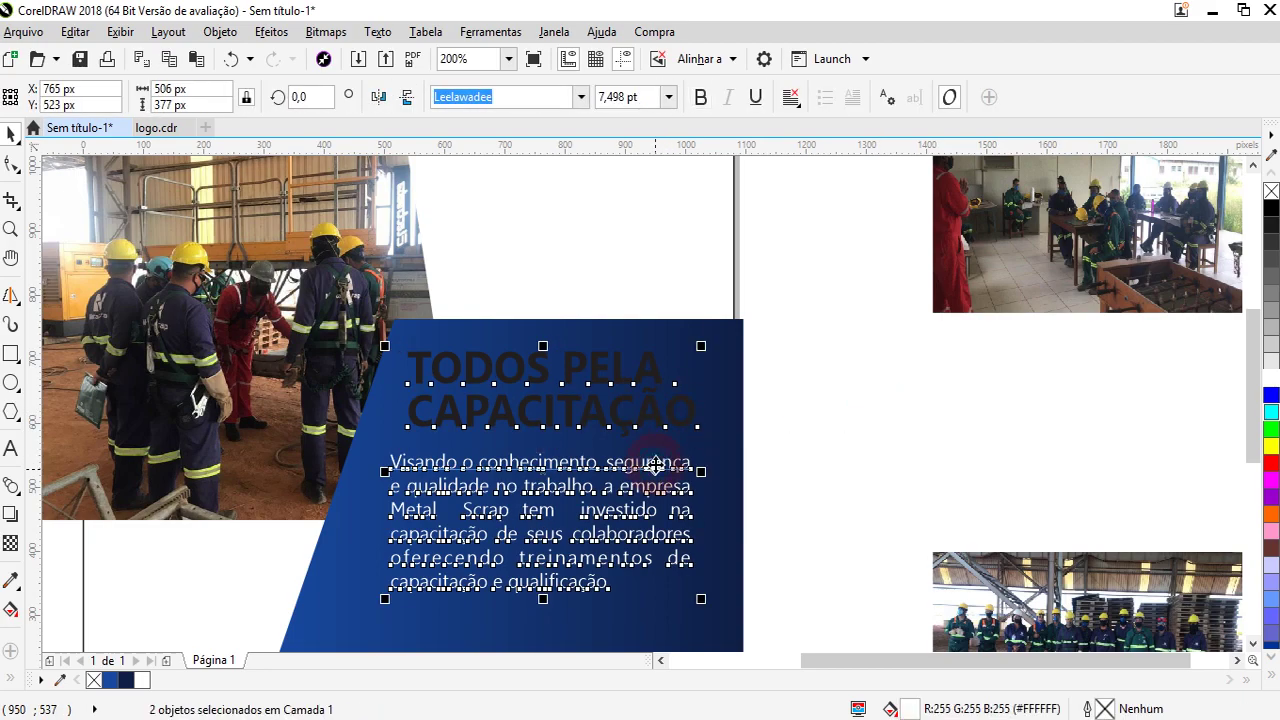
{"action": "key", "text": "l"}
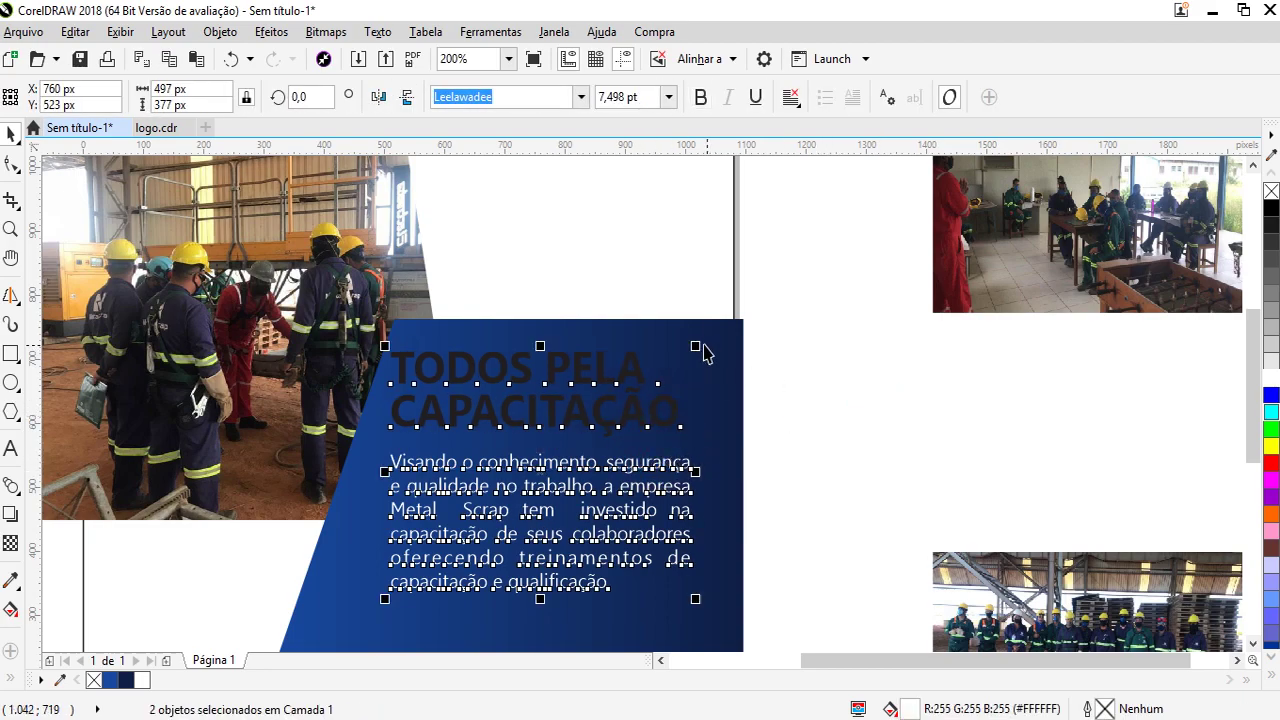
{"action": "left_click_drag", "start_coordinate": [697, 349], "coordinate": [689, 352]}
{"action": "left_click", "coordinate": [877, 386]}
Try right text alignment on the heading and paragraph
{"action": "left_click", "coordinate": [571, 431]}
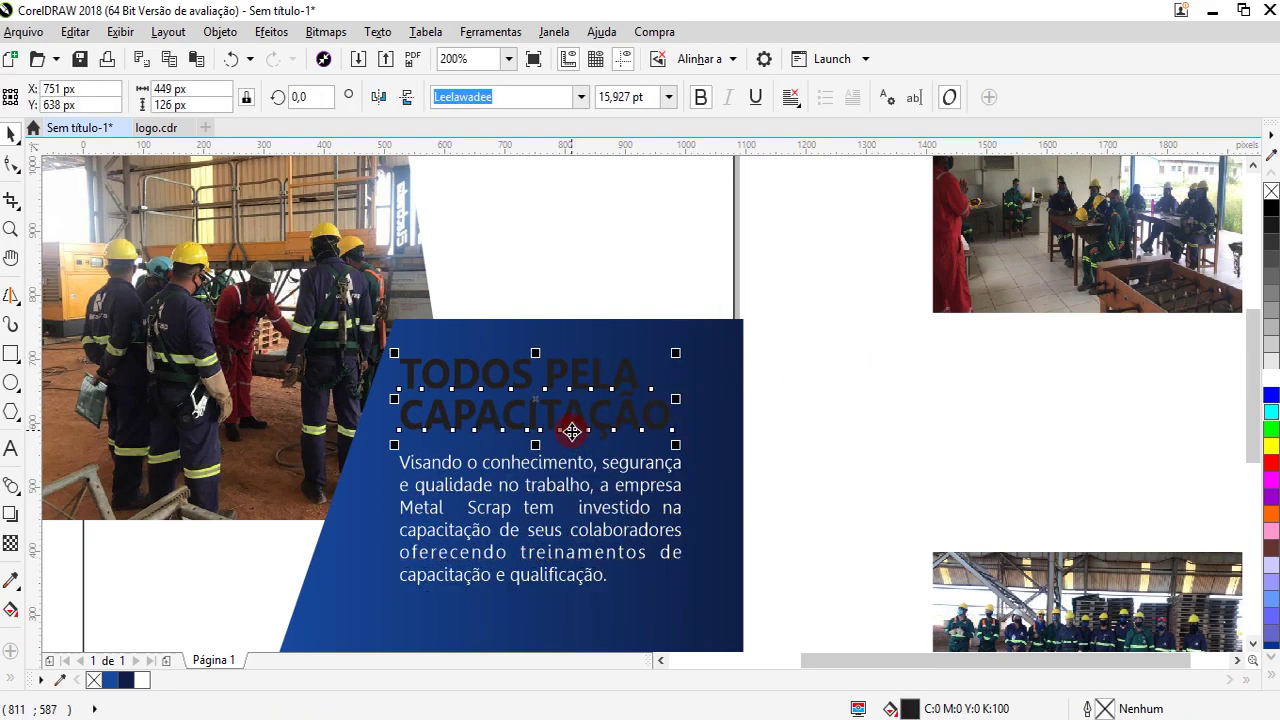
{"action": "left_click", "coordinate": [660, 480], "text": "shift"}
{"action": "left_click", "coordinate": [790, 97]}
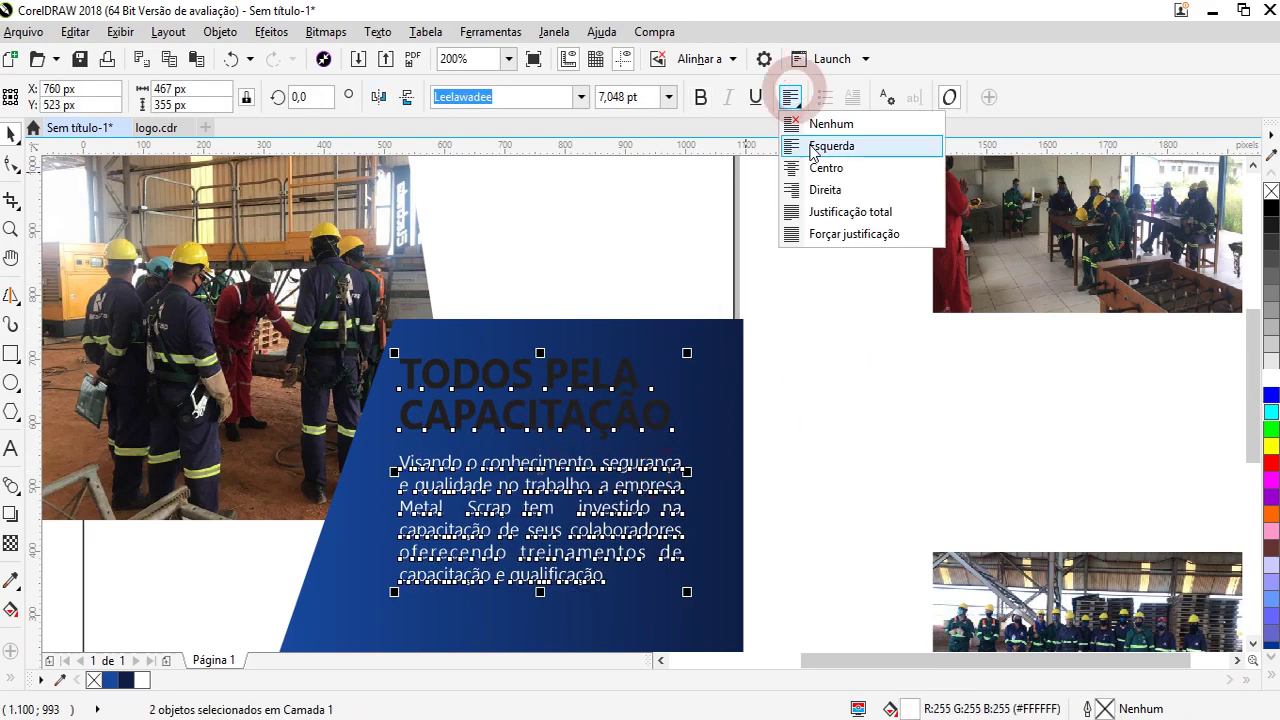
{"action": "left_click", "coordinate": [823, 190]}
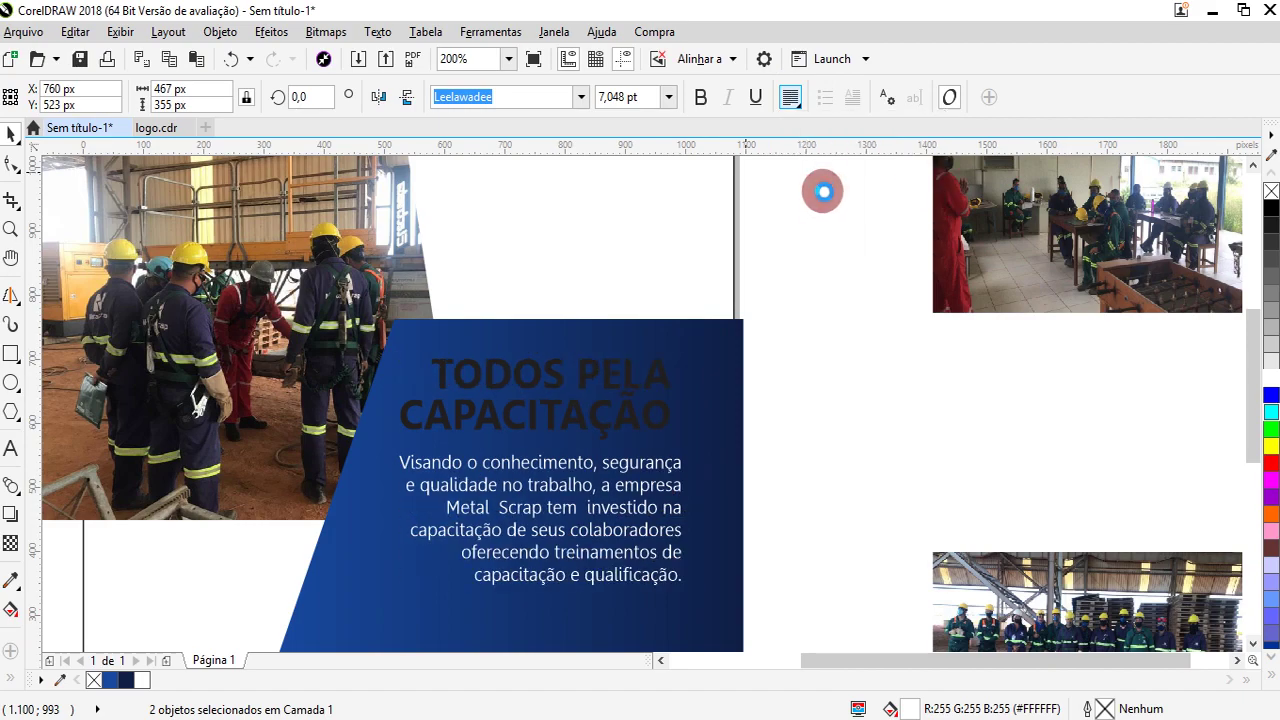
{"action": "left_click", "coordinate": [983, 414]}
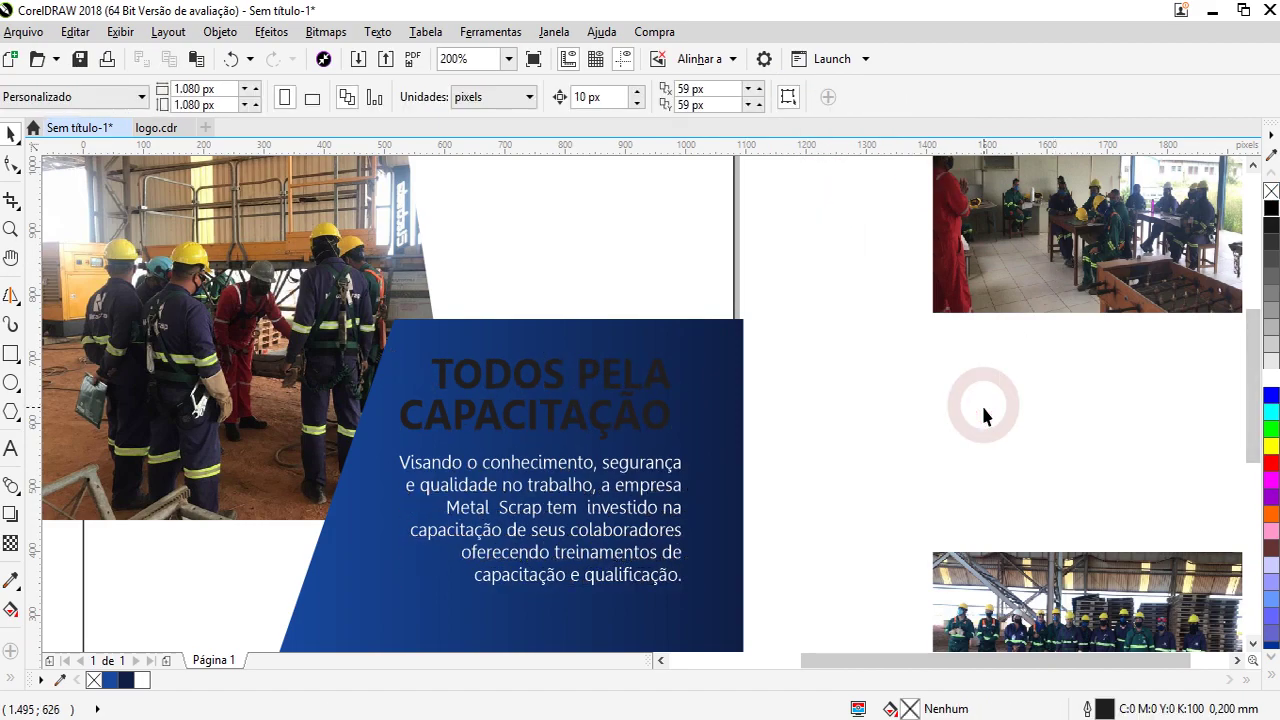
{"action": "left_click", "coordinate": [677, 480]}
{"action": "left_click", "coordinate": [672, 476]}
{"action": "left_click", "coordinate": [672, 476]}
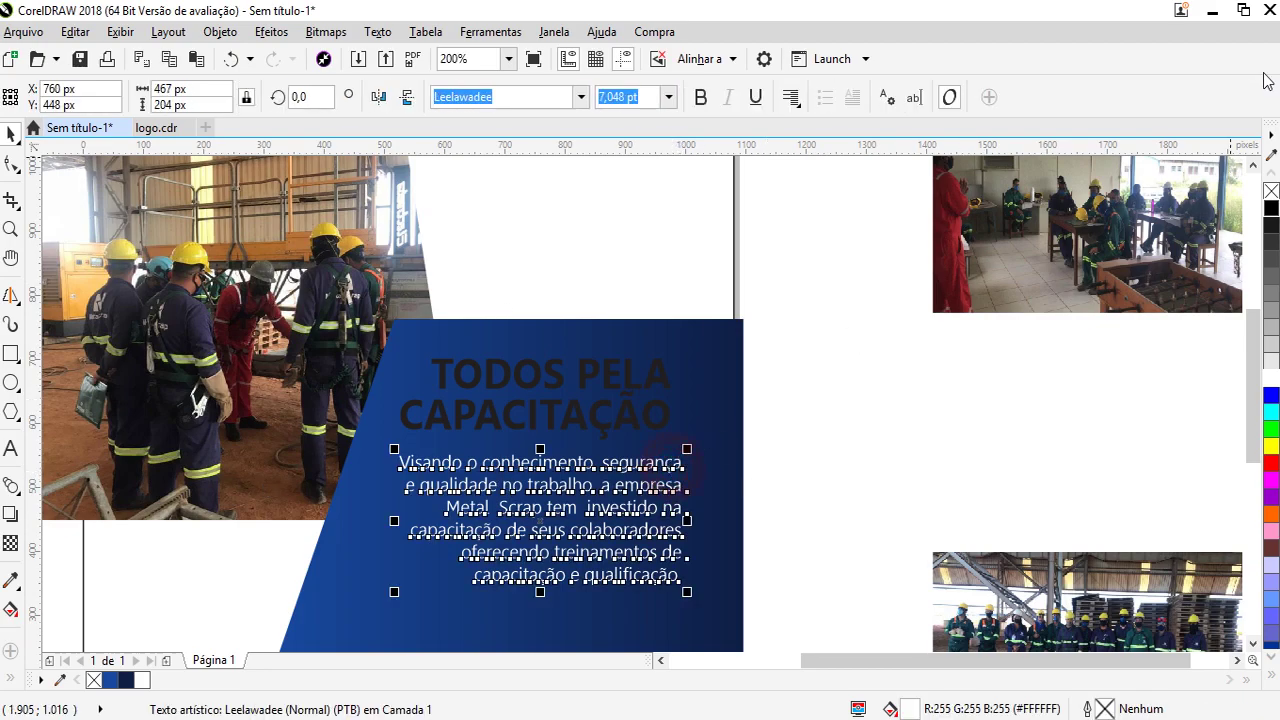
{"action": "left_click_drag", "start_coordinate": [868, 326], "coordinate": [335, 630]}
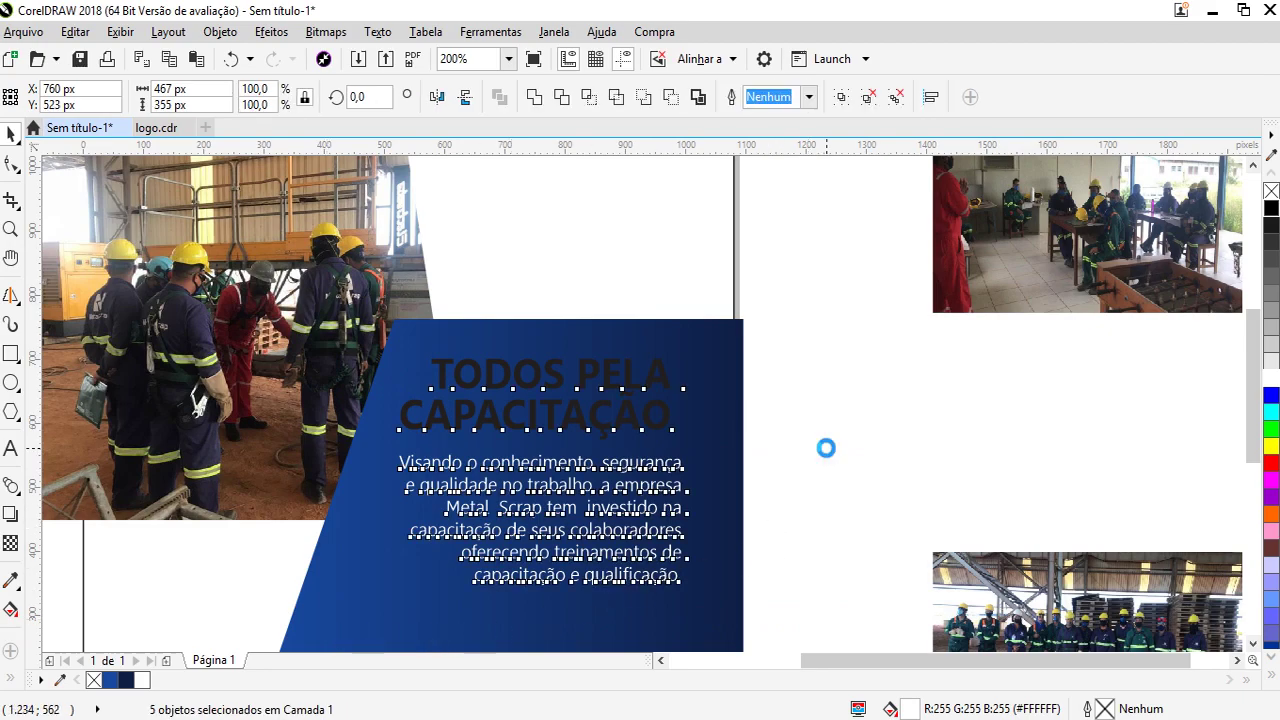
Undo the right text alignment of the heading and paragraph
{"action": "key", "text": "ctrl+z"}
{"action": "left_click", "coordinate": [790, 97]}
{"action": "left_click", "coordinate": [829, 188]}
{"action": "left_click", "coordinate": [871, 437]}
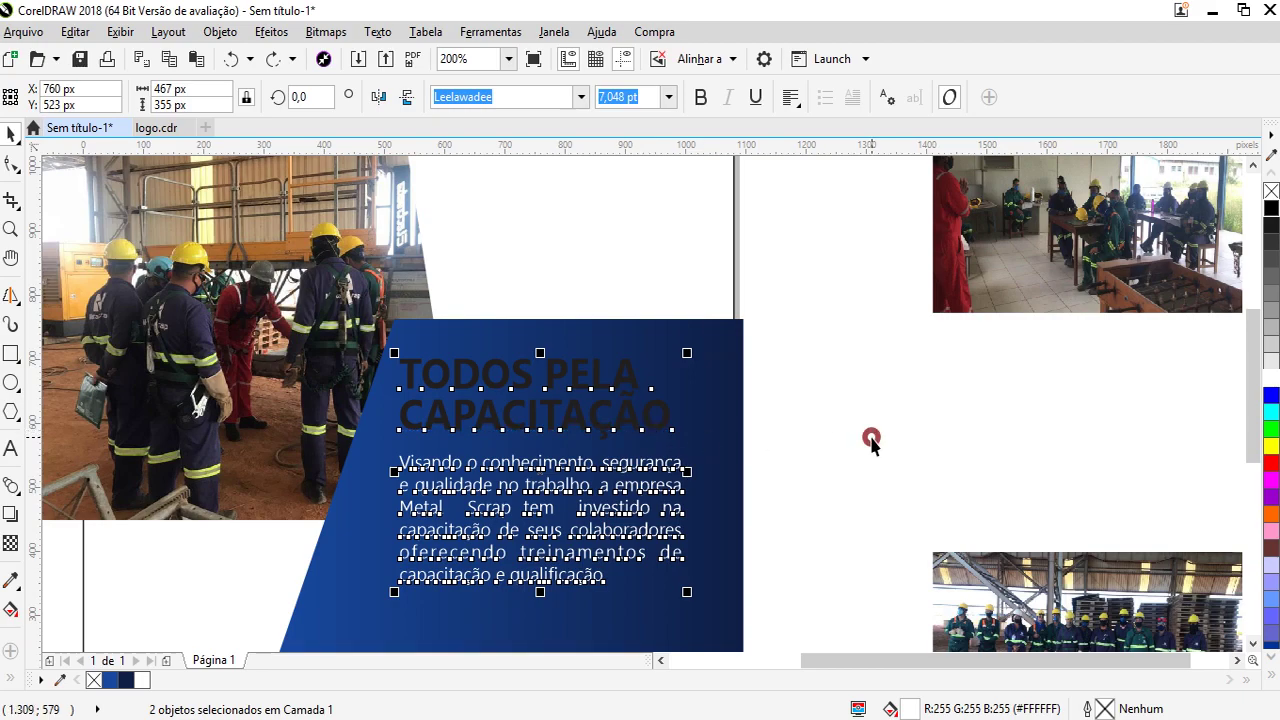
{"action": "left_click", "coordinate": [621, 425]}
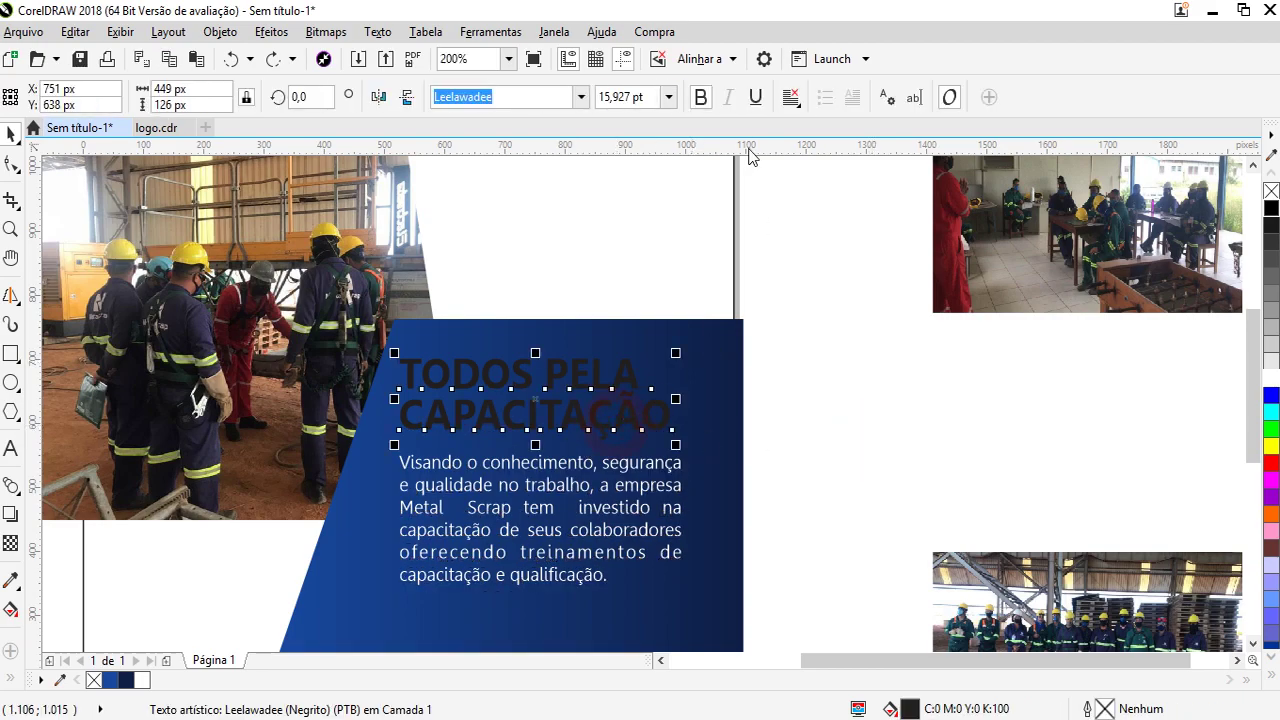
{"action": "left_click", "coordinate": [790, 105]}
{"action": "left_click", "coordinate": [843, 275]}
{"action": "scroll", "coordinate": [628, 495], "scroll_direction": "down", "scroll_amount": 2}
{"action": "left_click", "coordinate": [766, 437]}
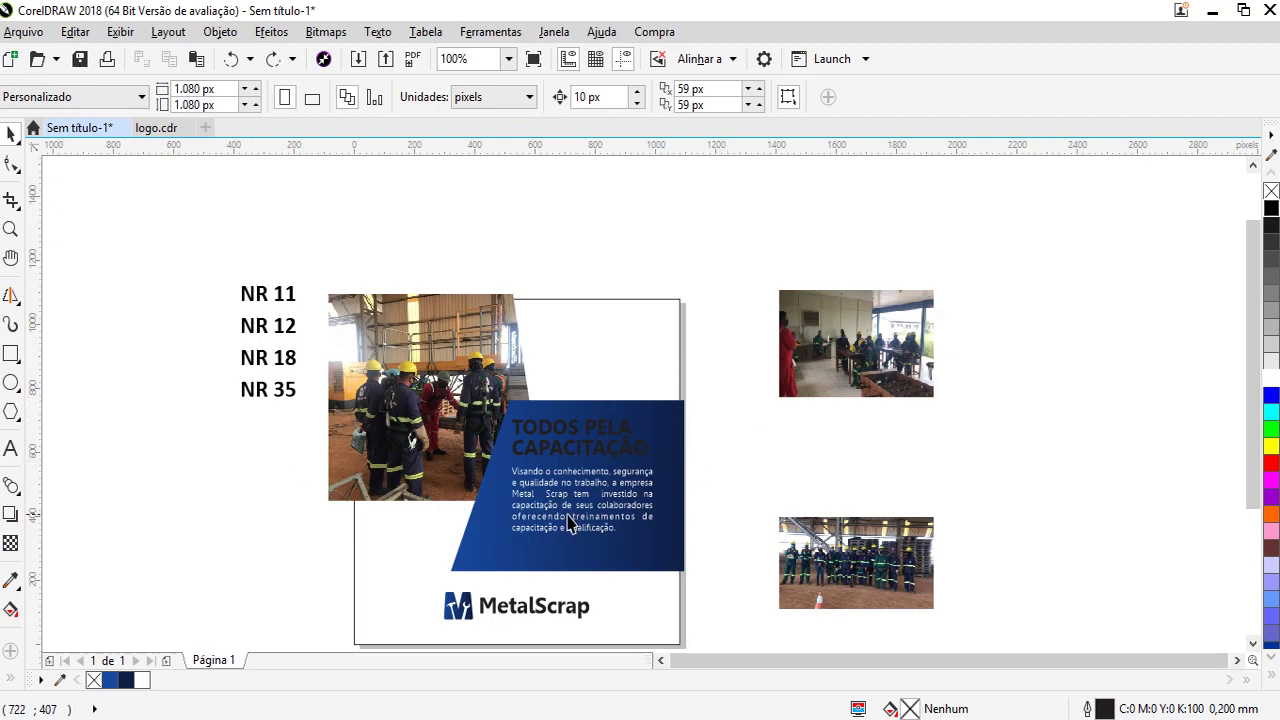
Fill the heading "TODOS PELA CAPACITAÇÃO" with white
{"action": "left_click", "coordinate": [600, 463]}
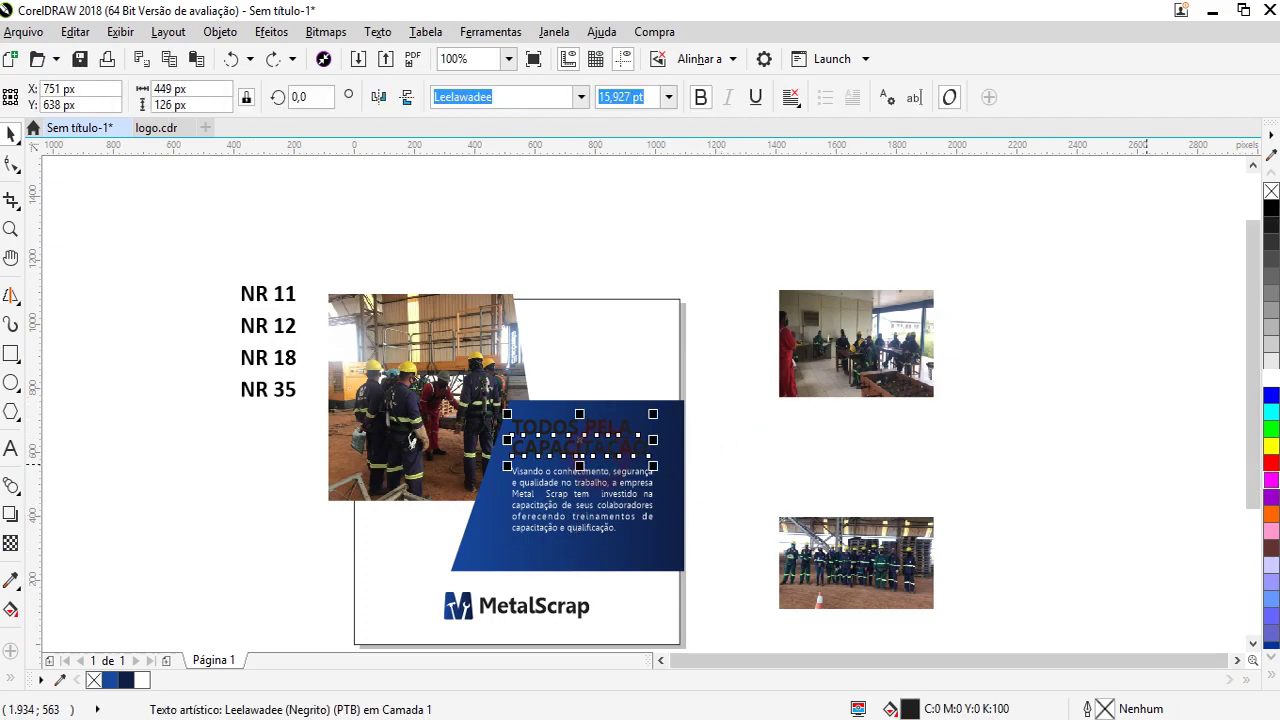
{"action": "left_click", "coordinate": [1273, 380]}
{"action": "left_click", "coordinate": [849, 463]}
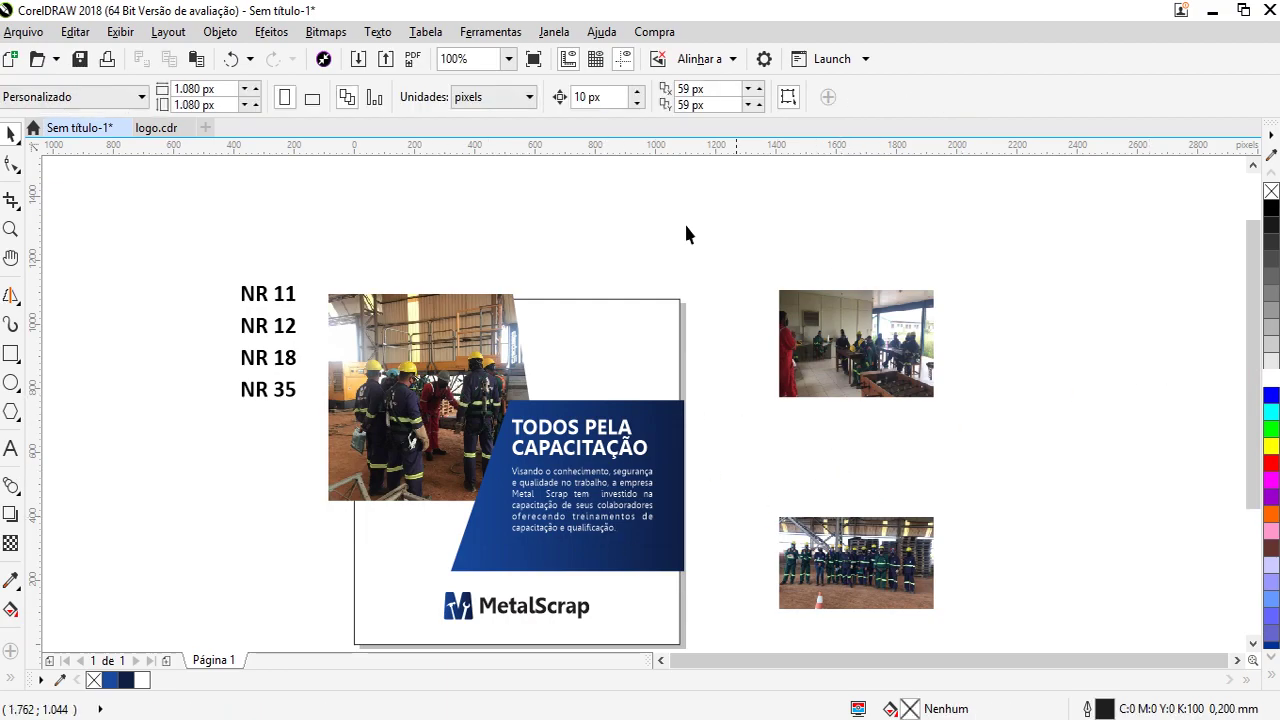
Move "NR 12", "NR 18" and "NR 35" up to stack them more tightly under "NR 11"
{"action": "left_click", "coordinate": [245, 297]}
{"action": "scroll", "coordinate": [262, 325], "scroll_direction": "up", "scroll_amount": 2}
{"action": "left_click_drag", "start_coordinate": [289, 348], "coordinate": [306, 314]}
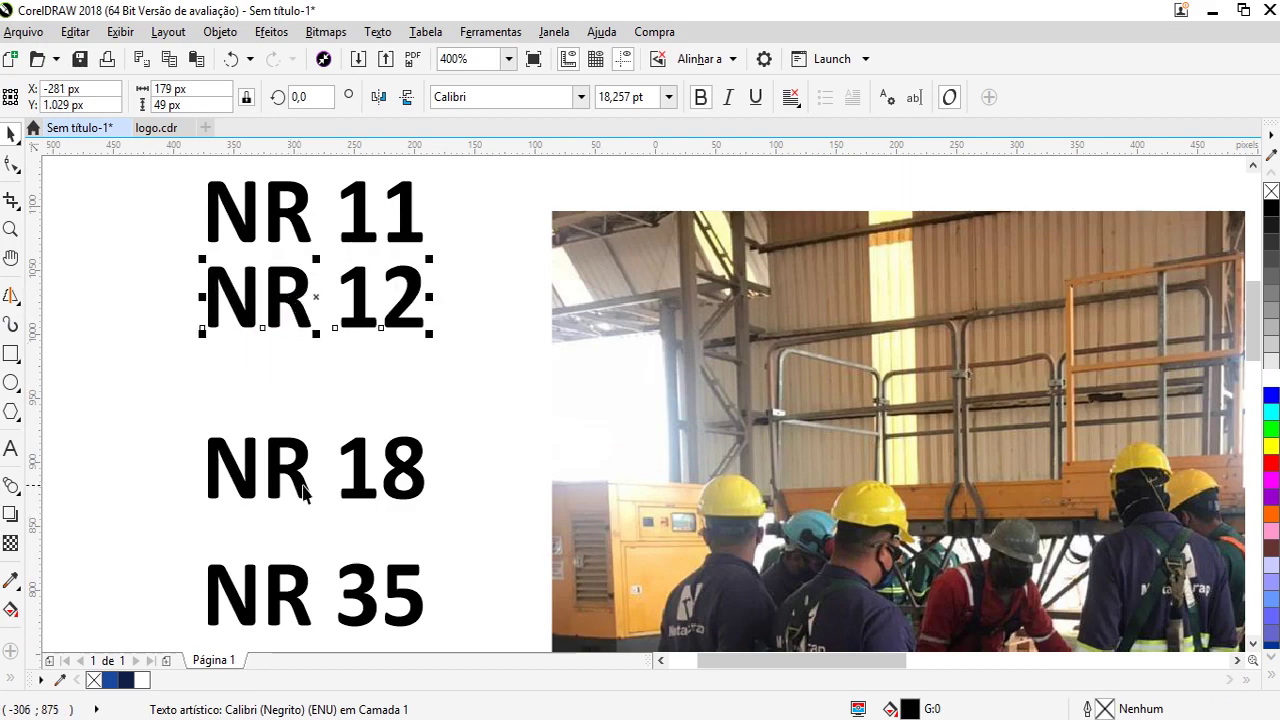
{"action": "left_click_drag", "start_coordinate": [303, 487], "coordinate": [314, 414]}
{"action": "left_click_drag", "start_coordinate": [298, 600], "coordinate": [314, 506]}
Move the four NR labels together into the white area above the blue panel
{"action": "scroll", "coordinate": [314, 506], "scroll_direction": "down", "scroll_amount": 2}
{"action": "left_click_drag", "start_coordinate": [174, 261], "coordinate": [388, 545]}
{"action": "left_click_drag", "start_coordinate": [346, 432], "coordinate": [972, 462]}
{"action": "scroll", "coordinate": [870, 352], "scroll_direction": "down", "scroll_amount": 4}
{"action": "scroll", "coordinate": [945, 405], "scroll_direction": "up", "scroll_amount": 2}
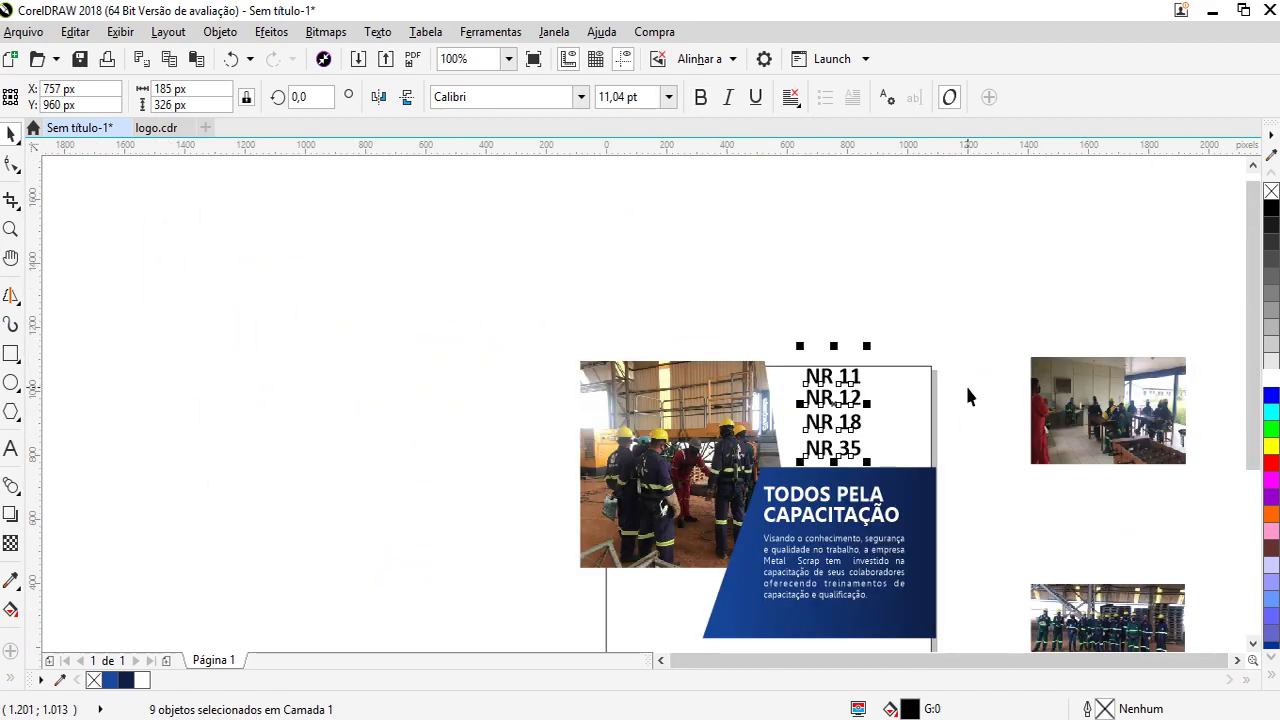
Place "NR 12" beside "NR 11" on the same line
{"action": "left_click", "coordinate": [957, 343]}
{"action": "scroll", "coordinate": [858, 395], "scroll_direction": "up", "scroll_amount": 2}
{"action": "left_click_drag", "start_coordinate": [852, 400], "coordinate": [984, 364]}
{"action": "scroll", "coordinate": [815, 302], "scroll_direction": "down", "scroll_amount": 2}
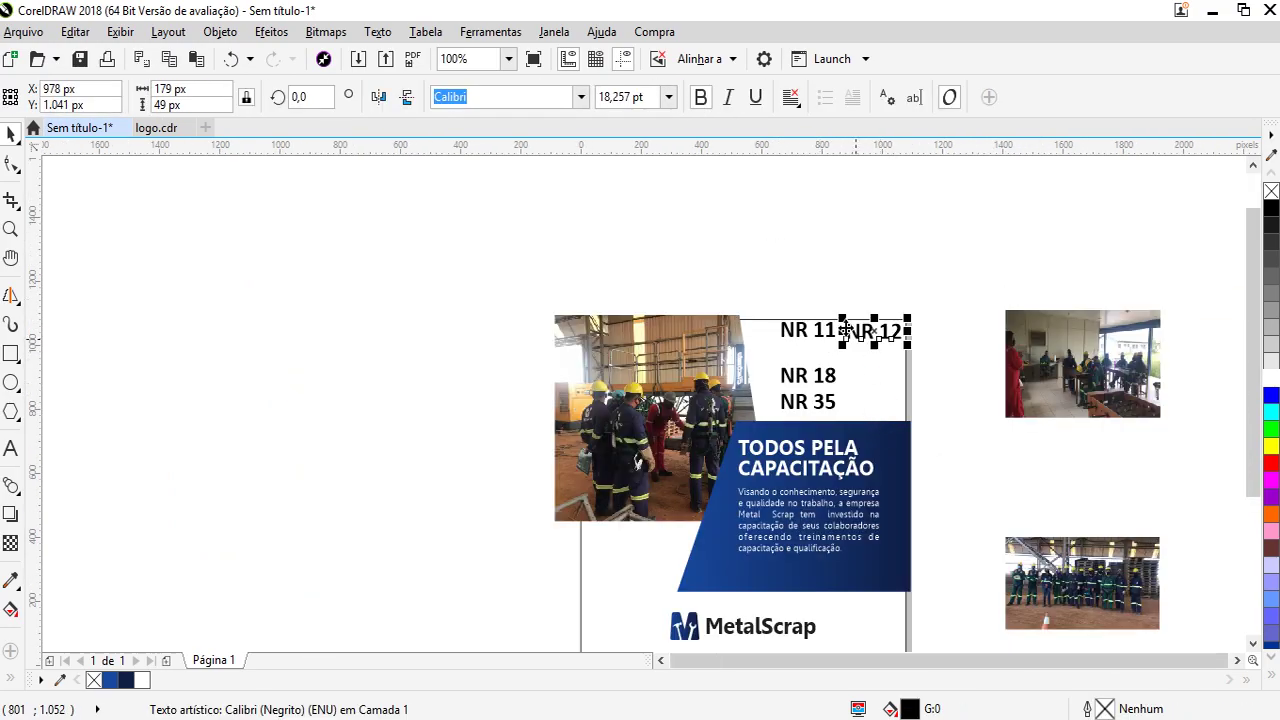
{"action": "left_click_drag", "start_coordinate": [845, 339], "coordinate": [950, 433]}
{"action": "left_click", "coordinate": [306, 537]}
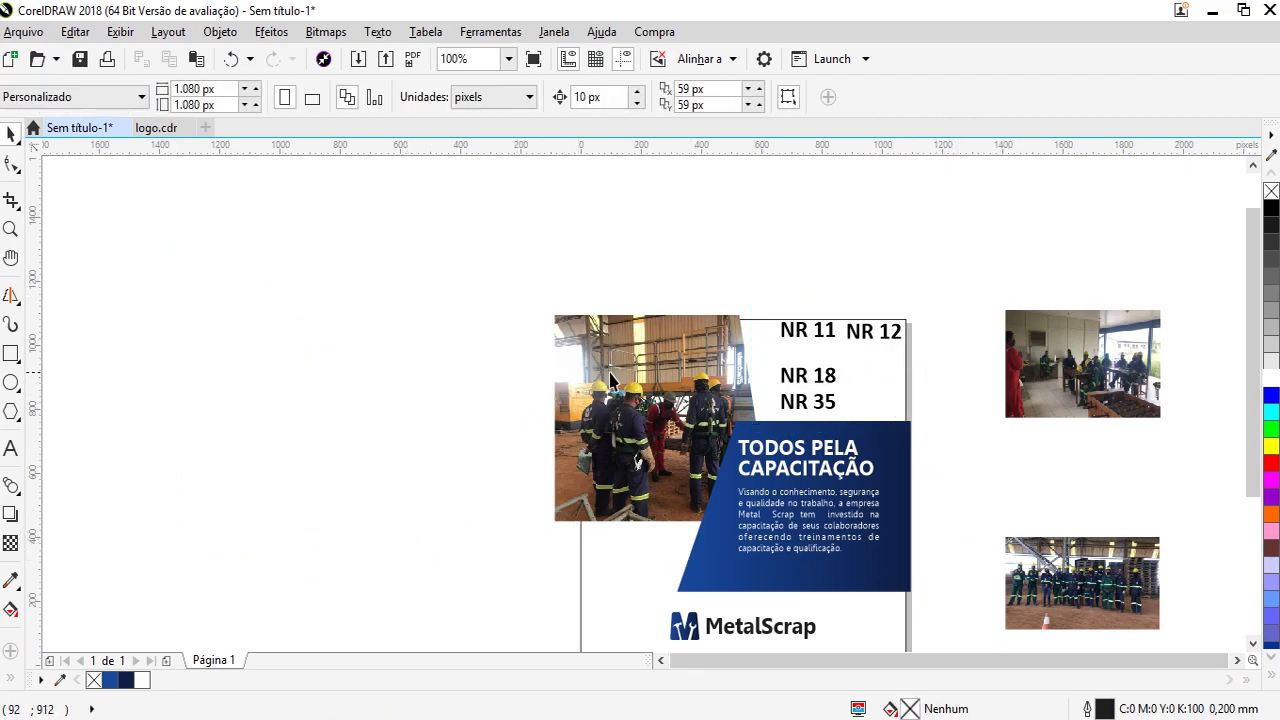
Lower the heading and paragraph about 30 px and shift the blue panel's upper-left node outward to the left
{"action": "left_click_drag", "start_coordinate": [993, 417], "coordinate": [697, 591]}
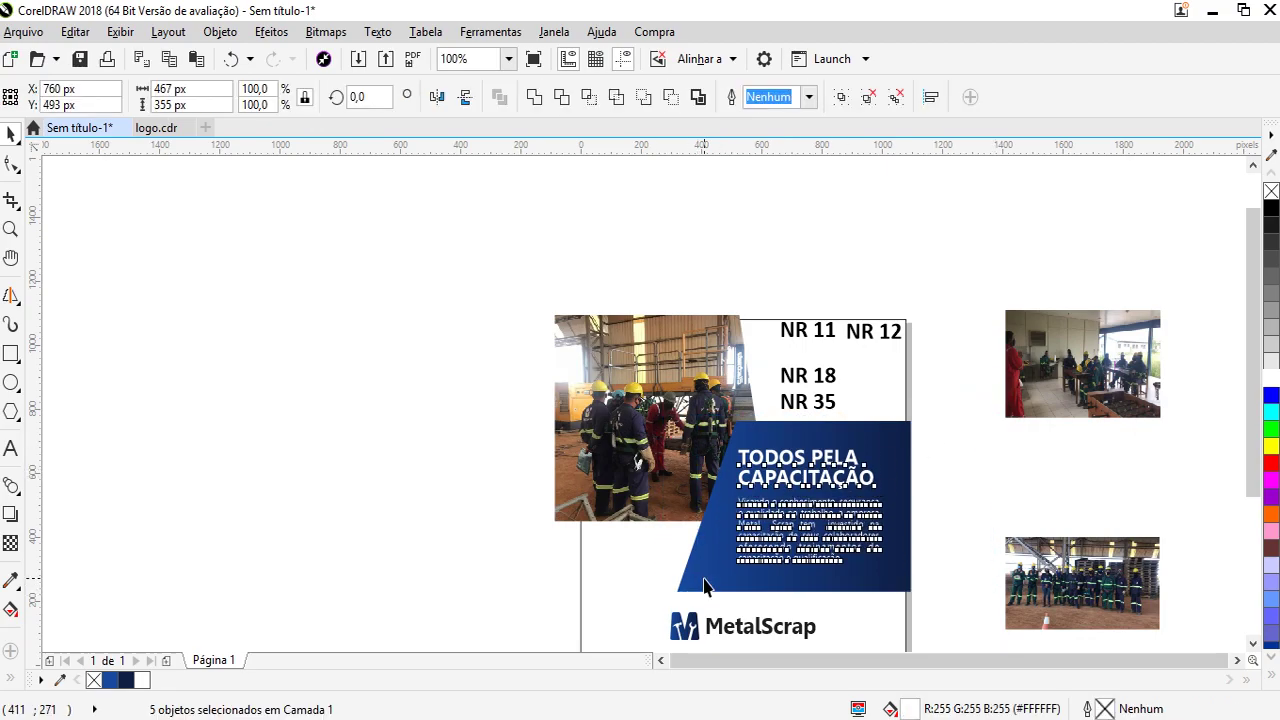
{"action": "left_click", "coordinate": [717, 572]}
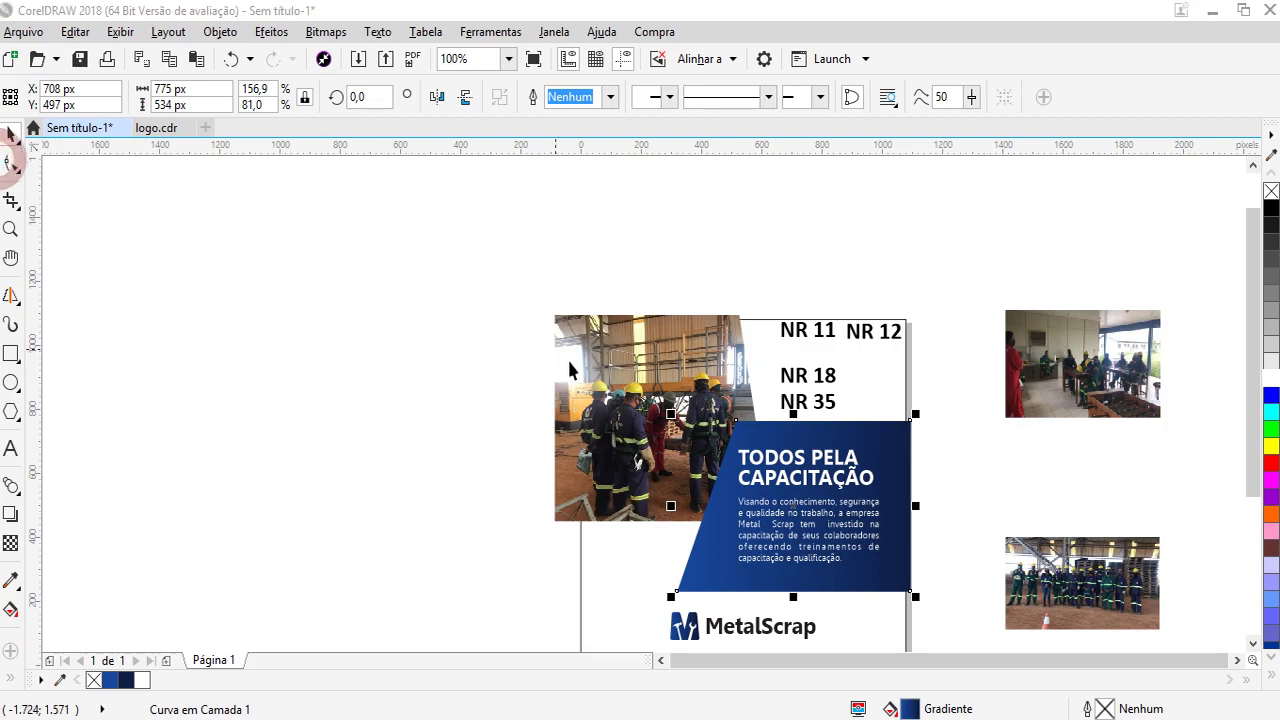
{"action": "left_click", "coordinate": [11, 164]}
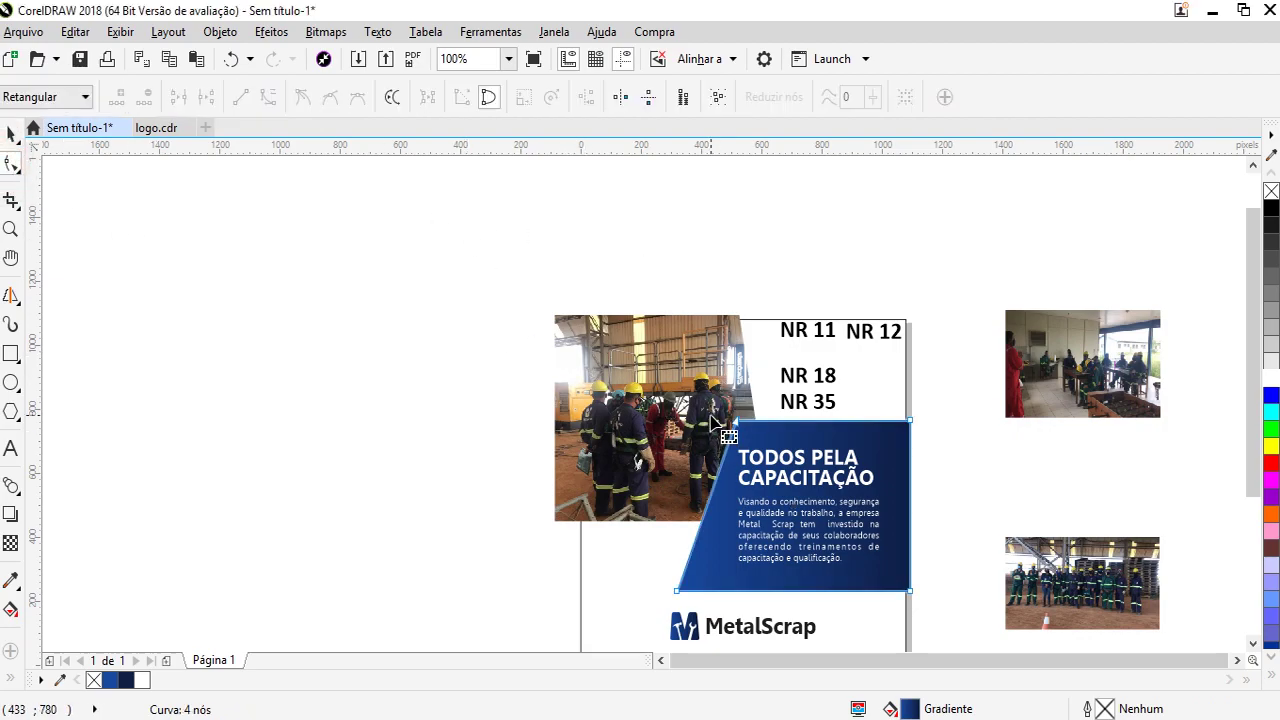
{"action": "left_click_drag", "start_coordinate": [739, 422], "coordinate": [711, 421]}
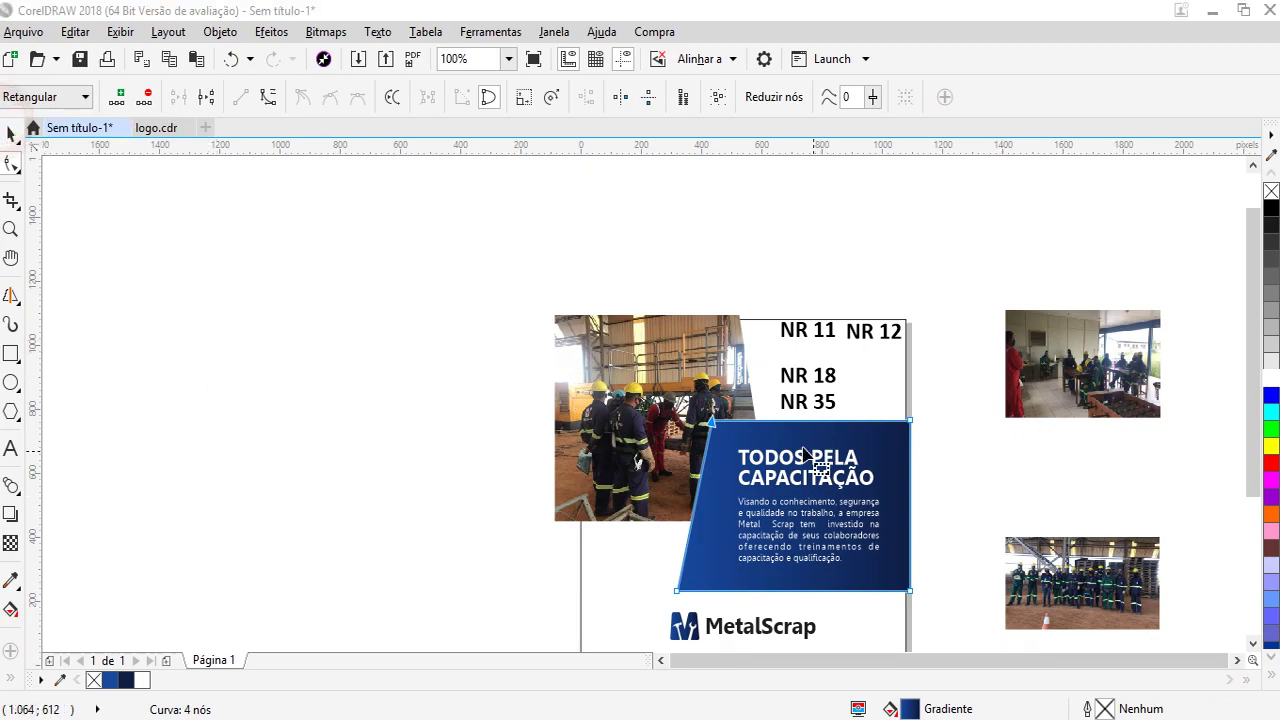
{"action": "left_click", "coordinate": [11, 140]}
Narrow the blue panel to about 760 px wide so its right side meets the page edge
{"action": "left_click", "coordinate": [655, 410]}
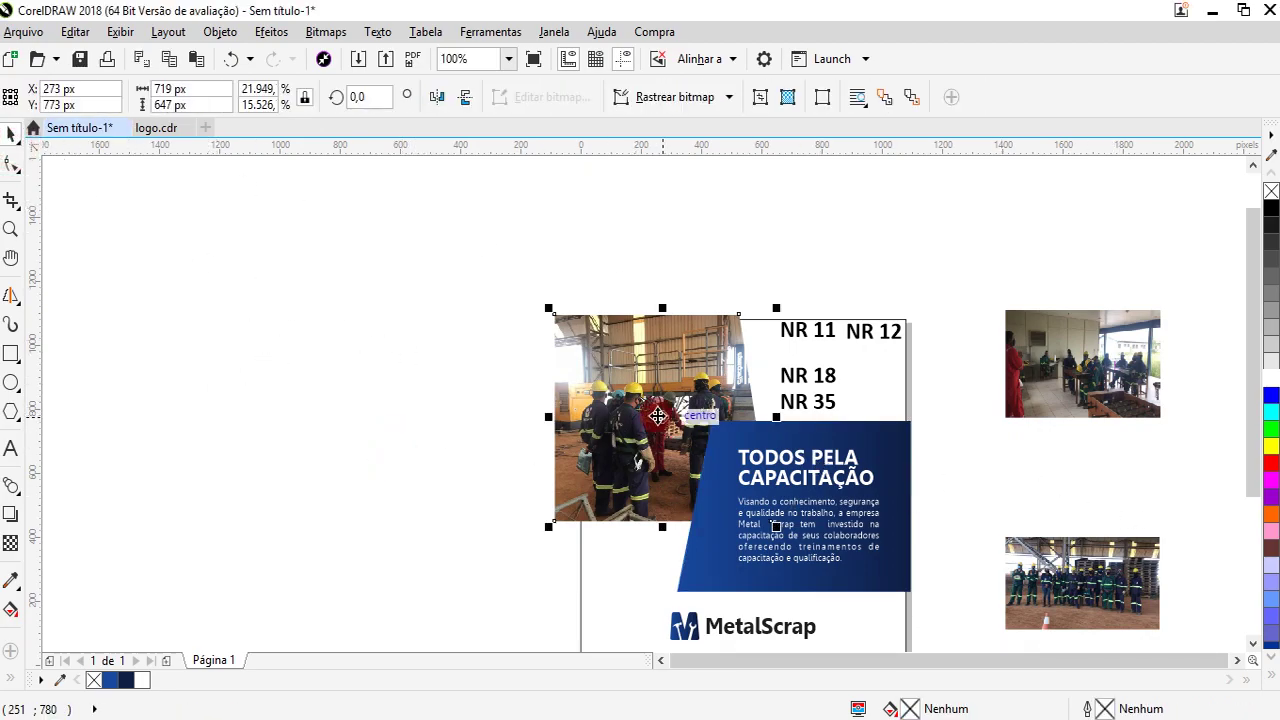
{"action": "left_click", "coordinate": [889, 546]}
{"action": "left_click_drag", "start_coordinate": [916, 506], "coordinate": [911, 506]}
{"action": "scroll", "coordinate": [870, 405], "scroll_direction": "down", "scroll_amount": 2}
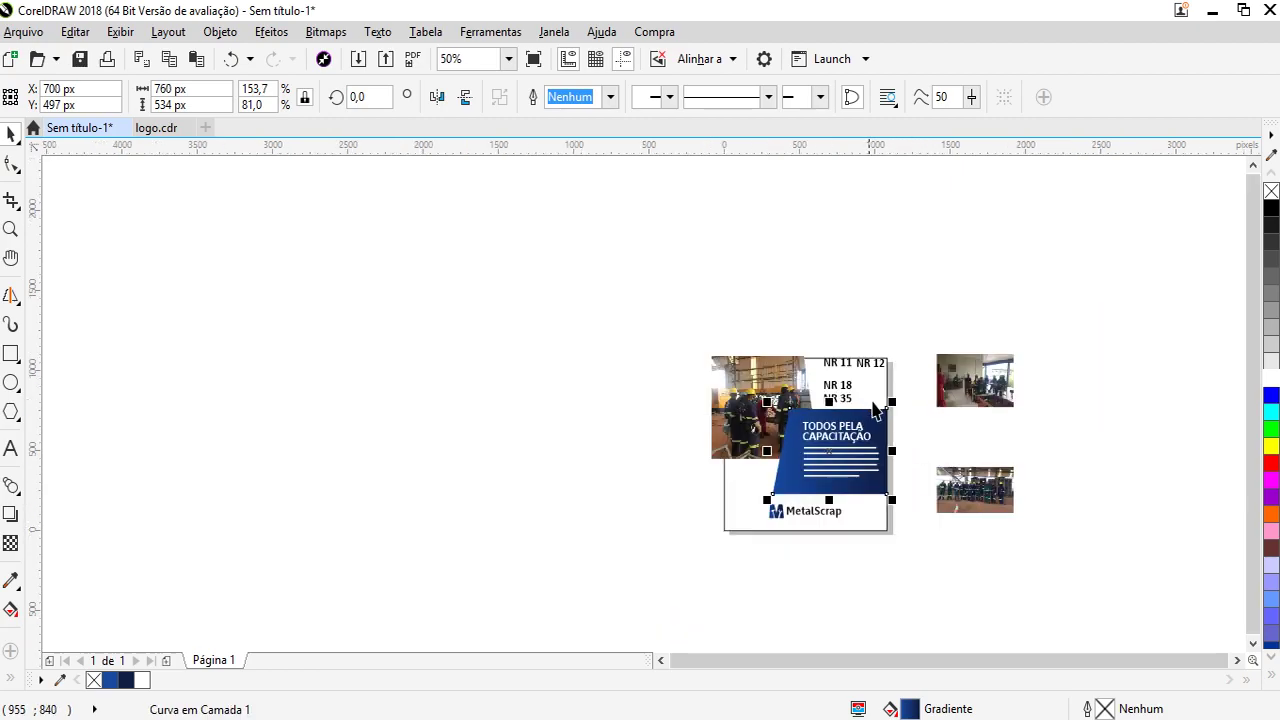
{"action": "scroll", "coordinate": [741, 448], "scroll_direction": "up", "scroll_amount": 2}
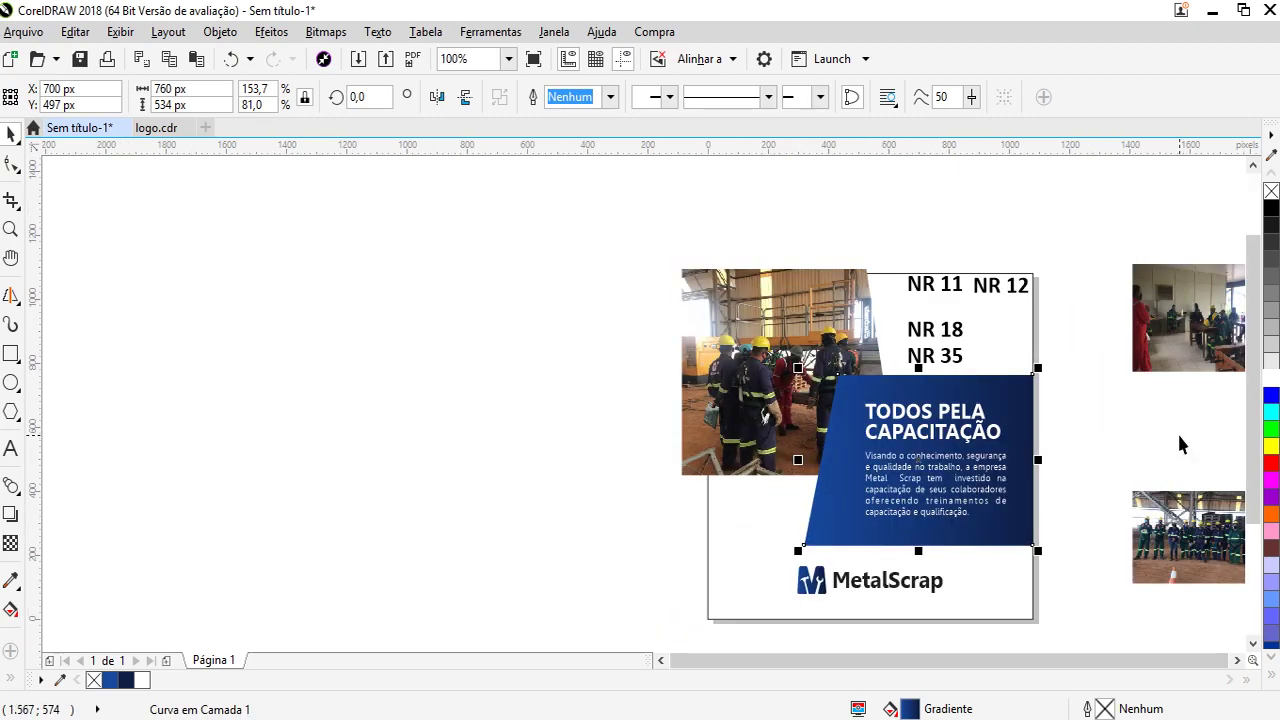
{"action": "scroll", "coordinate": [900, 375], "scroll_direction": "down", "scroll_amount": 2}
{"action": "scroll", "coordinate": [1044, 398], "scroll_direction": "up", "scroll_amount": 2}
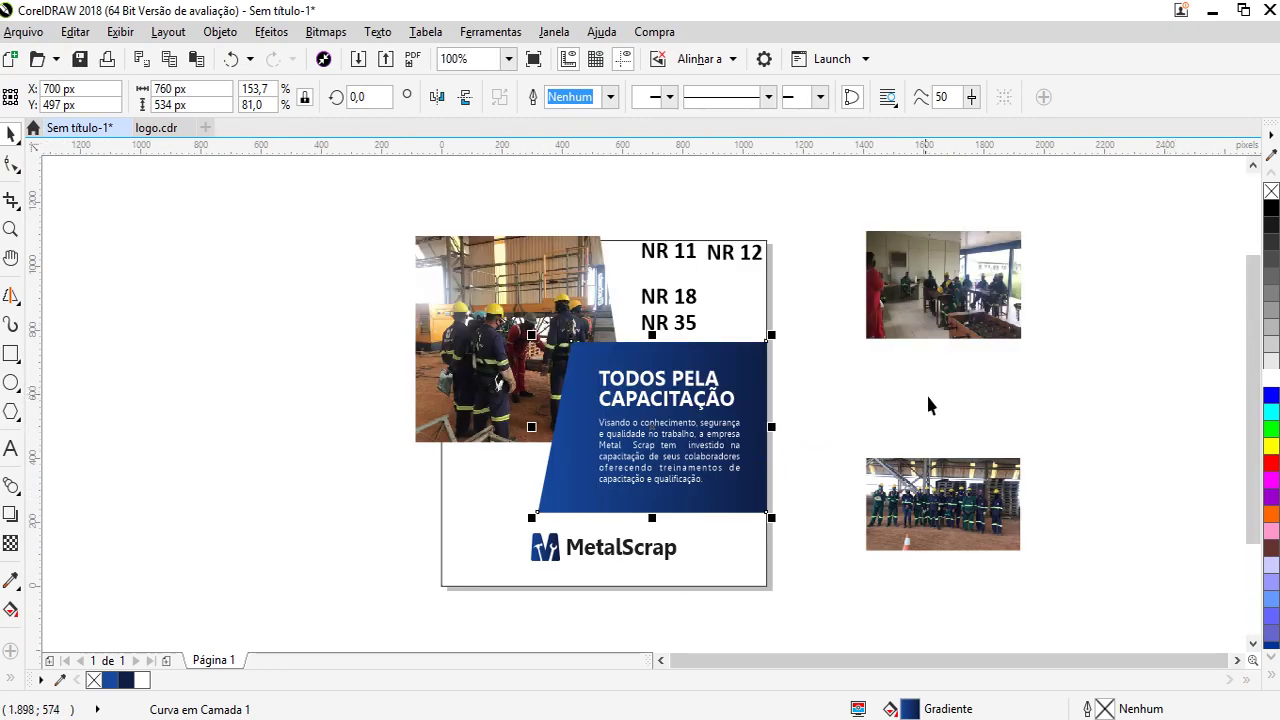
Shrink the workers photo to about 672 × 605 px and shift it left past the page's edge
{"action": "left_click", "coordinate": [702, 257]}
{"action": "left_click", "coordinate": [612, 173]}
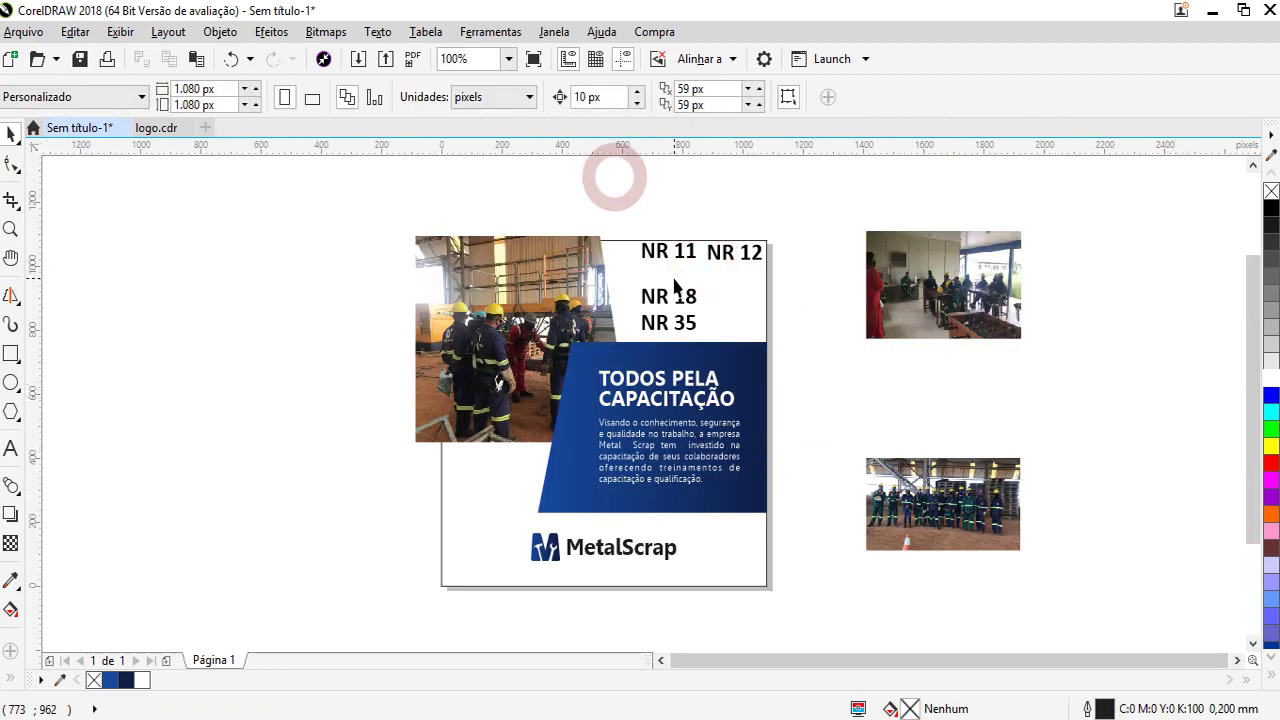
{"action": "left_click_drag", "start_coordinate": [503, 297], "coordinate": [493, 291]}
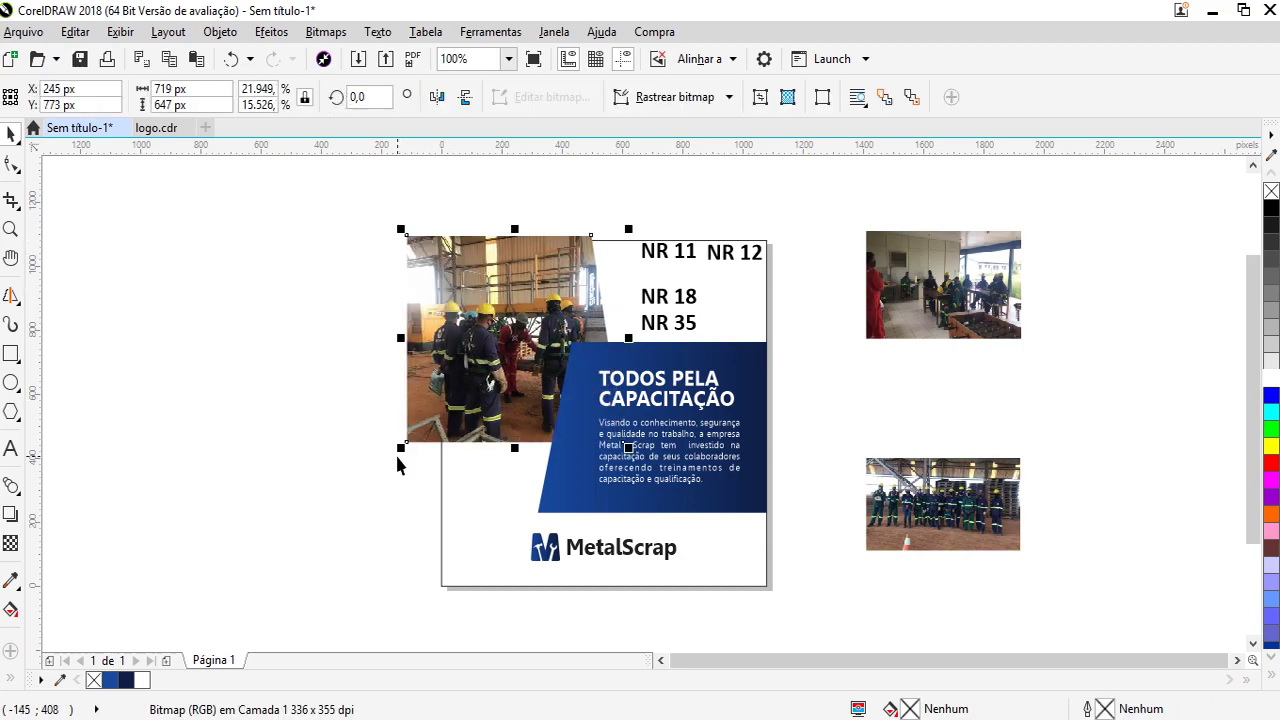
{"action": "left_click_drag", "start_coordinate": [395, 451], "coordinate": [415, 433]}
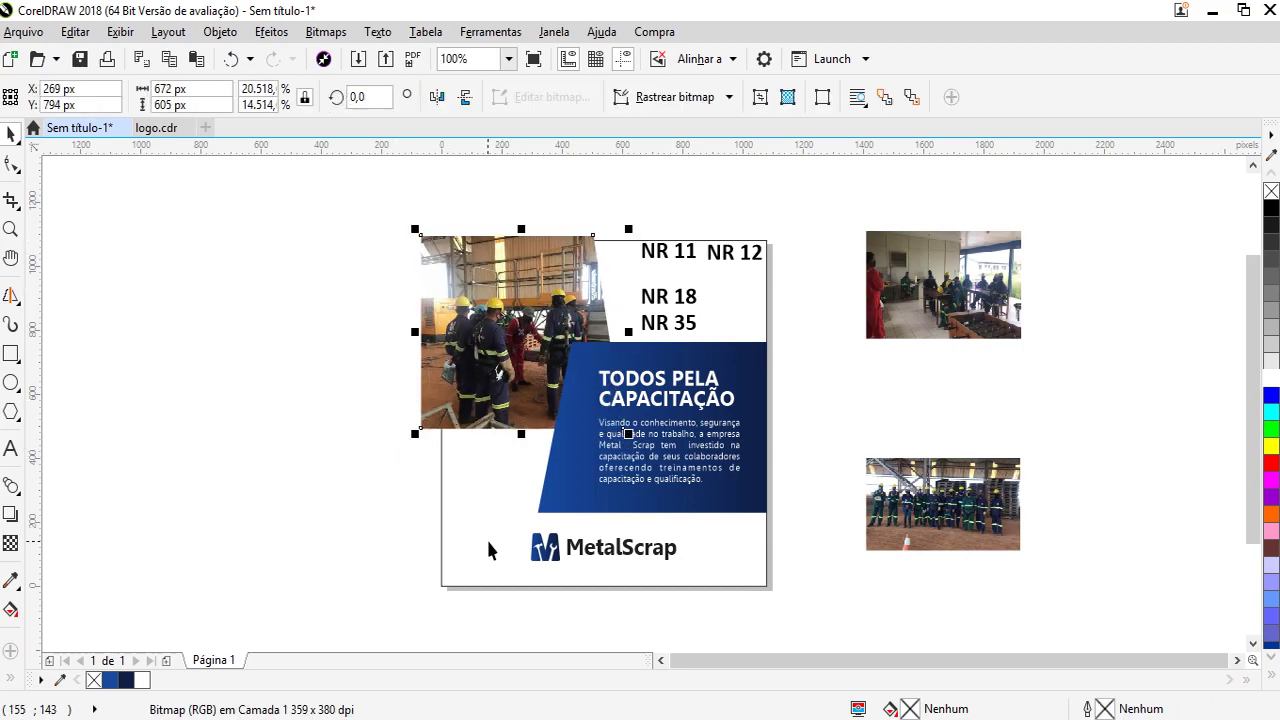
{"action": "left_click", "coordinate": [836, 418]}
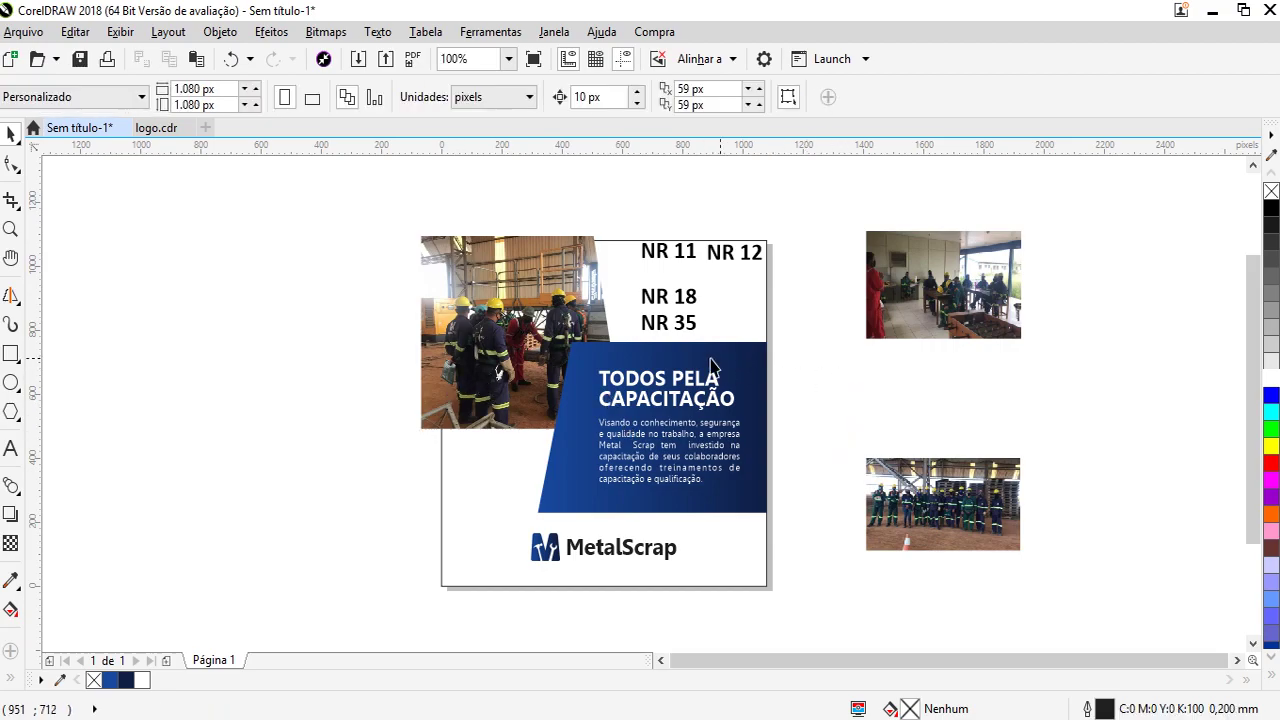
{"action": "left_click_drag", "start_coordinate": [494, 330], "coordinate": [486, 330]}
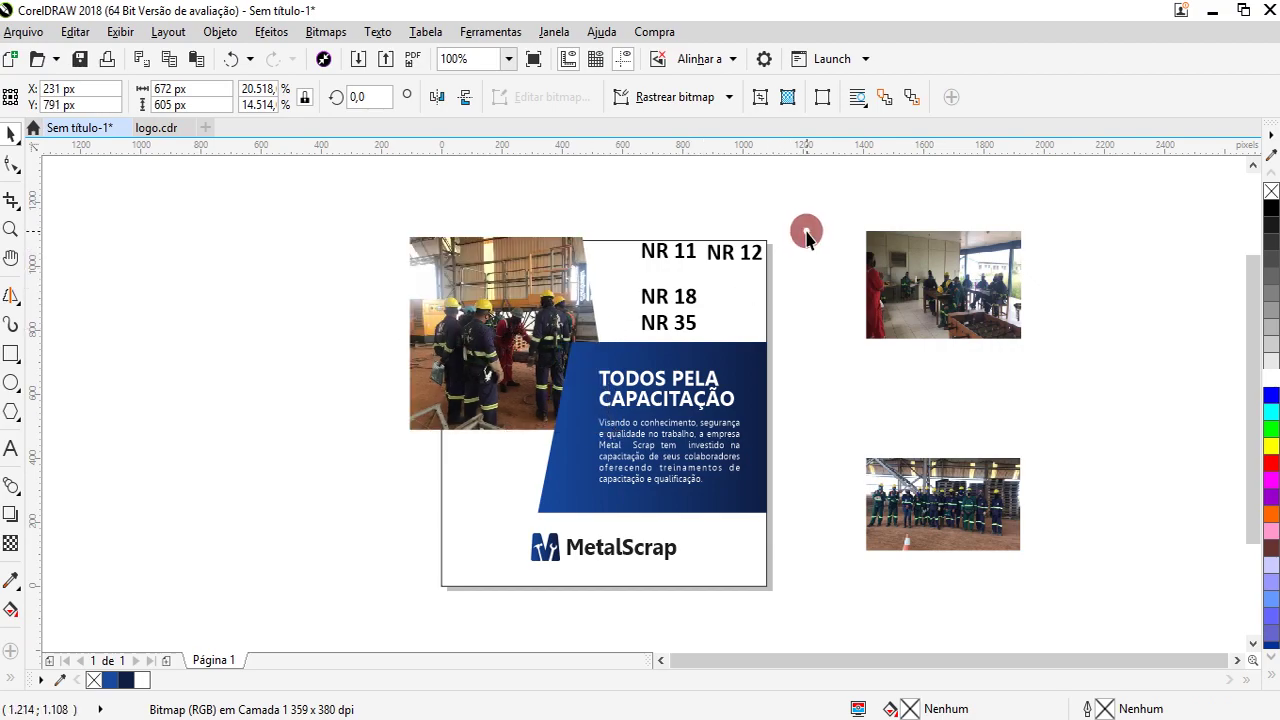
{"action": "left_click", "coordinate": [806, 234]}
Move "NR 11" and "NR 12" as a pair down and left, centring them in the white area above "NR 18"
{"action": "scroll", "coordinate": [690, 240], "scroll_direction": "up", "scroll_amount": 2}
{"action": "left_click_drag", "start_coordinate": [553, 202], "coordinate": [843, 288]}
{"action": "key", "text": "Up"}
{"action": "key", "text": "Up"}
{"action": "key", "text": "Up"}
{"action": "key", "text": "Up"}
{"action": "key", "text": "Up"}
{"action": "key", "text": "Up"}
{"action": "key", "text": "Up"}
{"action": "key", "text": "Up"}
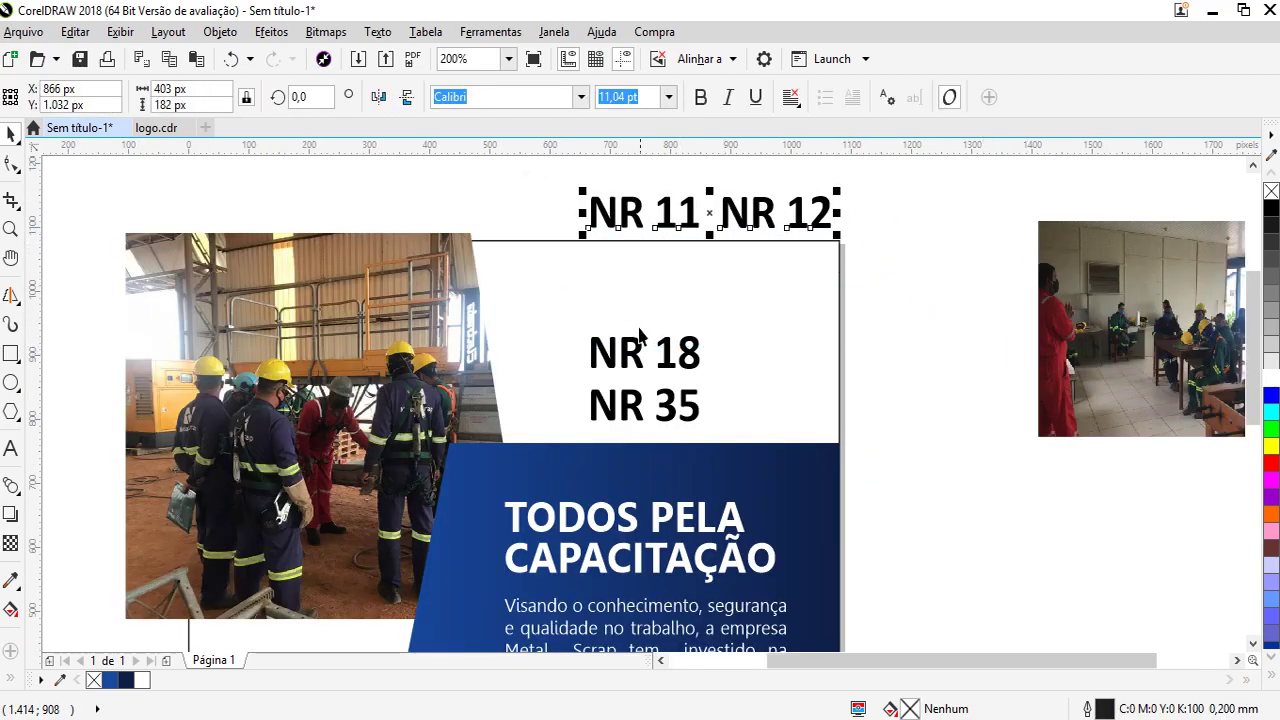
{"action": "left_click_drag", "start_coordinate": [741, 205], "coordinate": [690, 297]}
Align the left edge of "NR 18" with "NR 11", and select "NR 35"
{"action": "left_click", "coordinate": [634, 355]}
{"action": "left_click", "coordinate": [640, 304], "text": "shift"}
{"action": "key", "text": "l"}
{"action": "left_click", "coordinate": [826, 384]}
{"action": "left_click", "coordinate": [683, 416]}
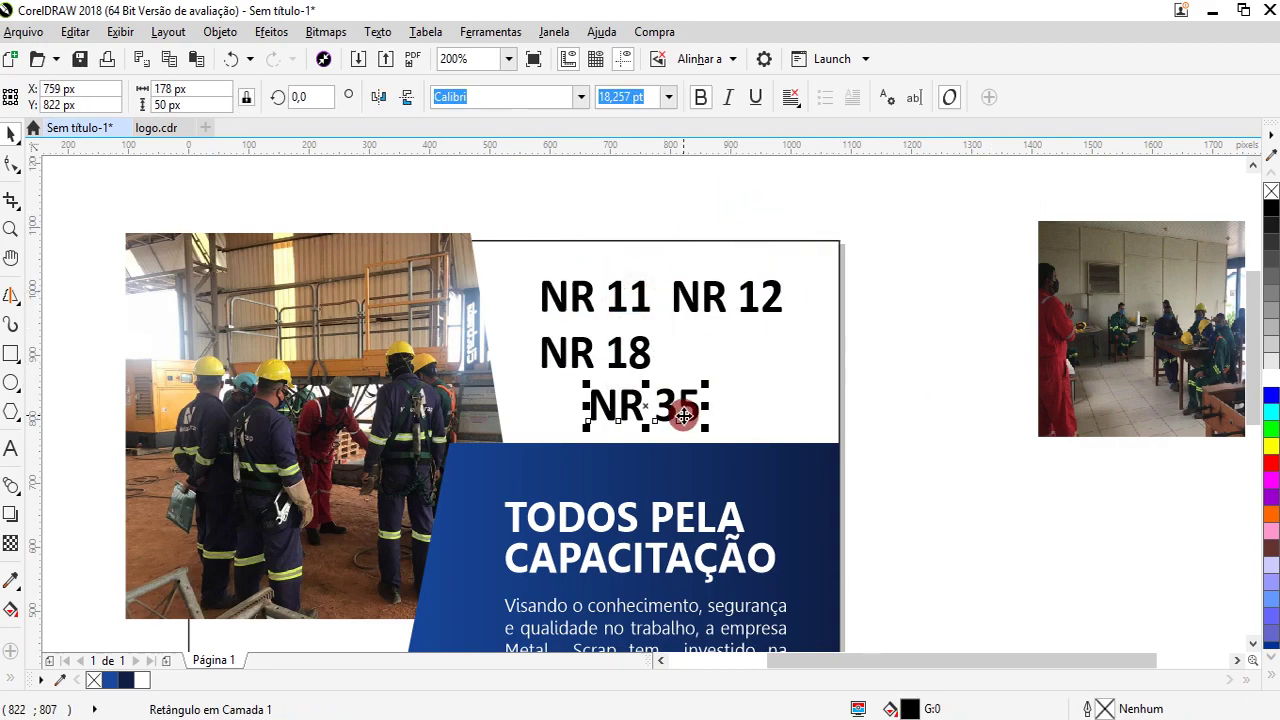
Align the left edge of "NR 35" with "NR 12" and its top with "NR 18"
{"action": "left_click", "coordinate": [686, 314], "text": "shift"}
{"action": "key", "text": "l"}
{"action": "left_click", "coordinate": [914, 366]}
{"action": "left_click_drag", "start_coordinate": [908, 312], "coordinate": [503, 499]}
{"action": "key", "text": "t"}
{"action": "left_click", "coordinate": [860, 394]}
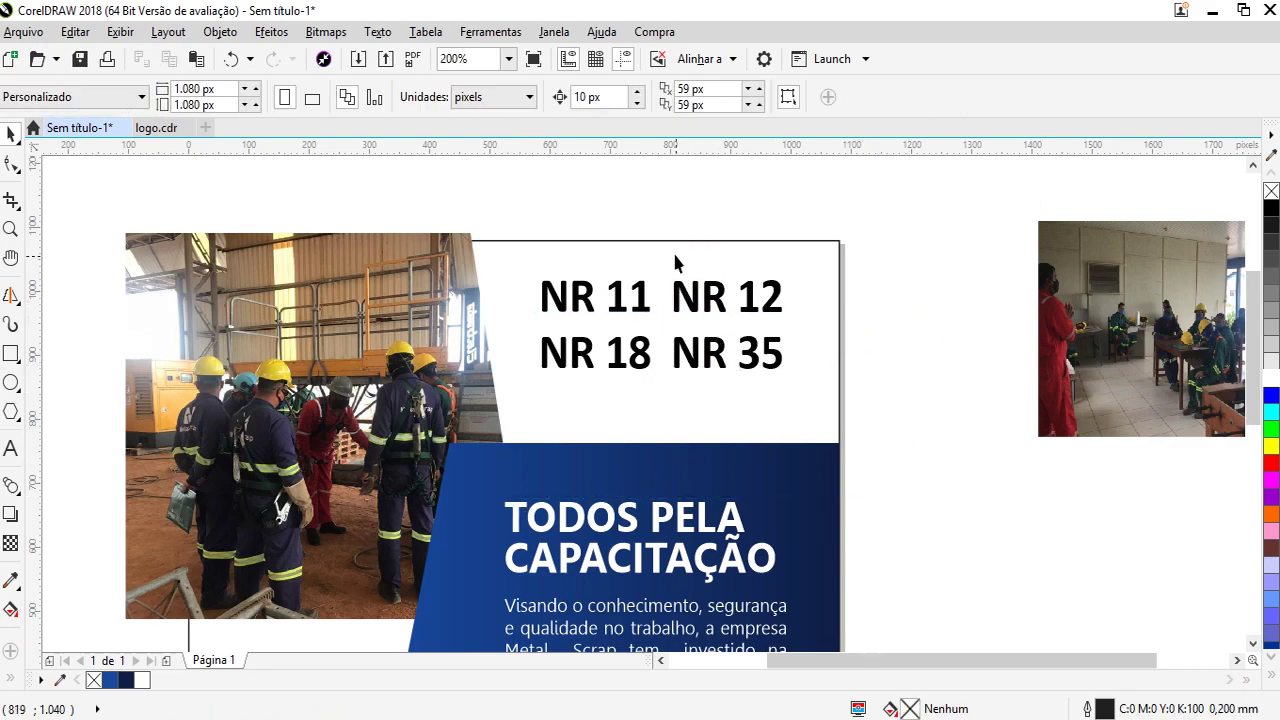
Nudge "NR 12" and "NR 35" 10 px right, and move all four NR labels 50 px down and 40 px left
{"action": "left_click_drag", "start_coordinate": [752, 370], "coordinate": [828, 443]}
{"action": "key", "text": "Right"}
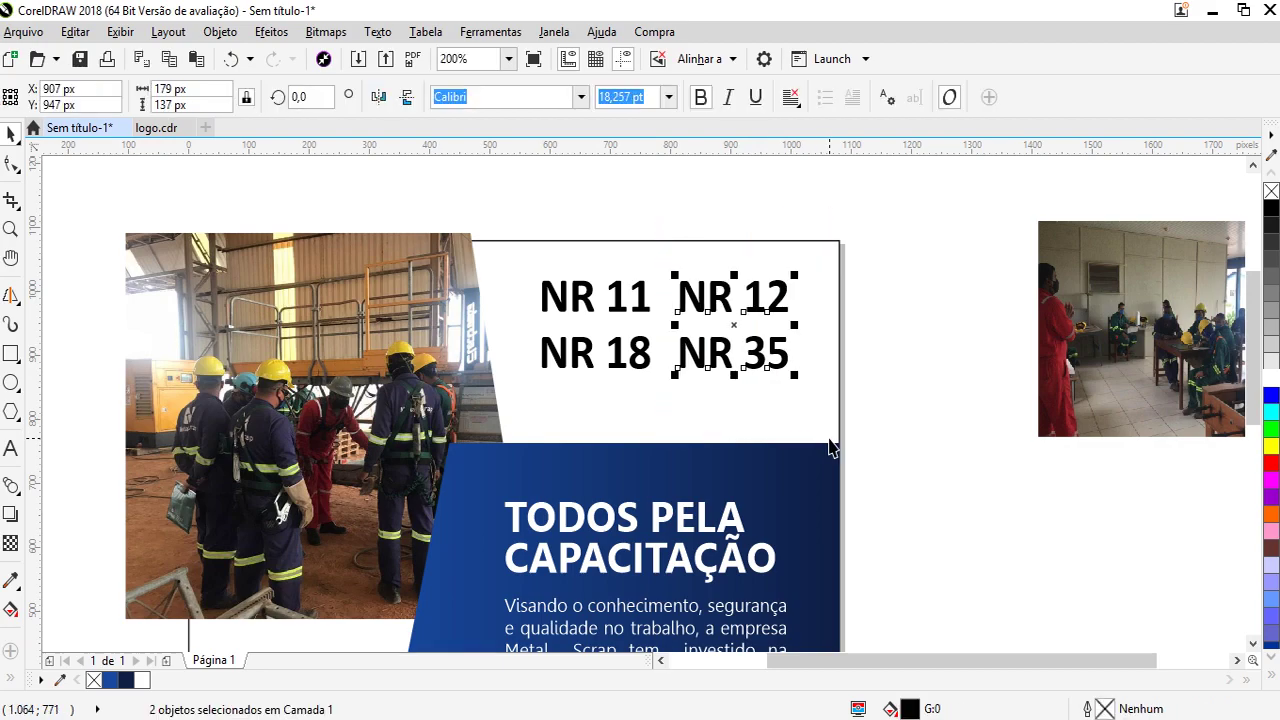
{"action": "left_click_drag", "start_coordinate": [491, 209], "coordinate": [839, 427]}
{"action": "key", "text": "Down"}
{"action": "key", "text": "Down"}
{"action": "key", "text": "Down"}
{"action": "key", "text": "Down"}
{"action": "key", "text": "Down"}
{"action": "key", "text": "Left"}
{"action": "key", "text": "Left"}
{"action": "key", "text": "Left"}
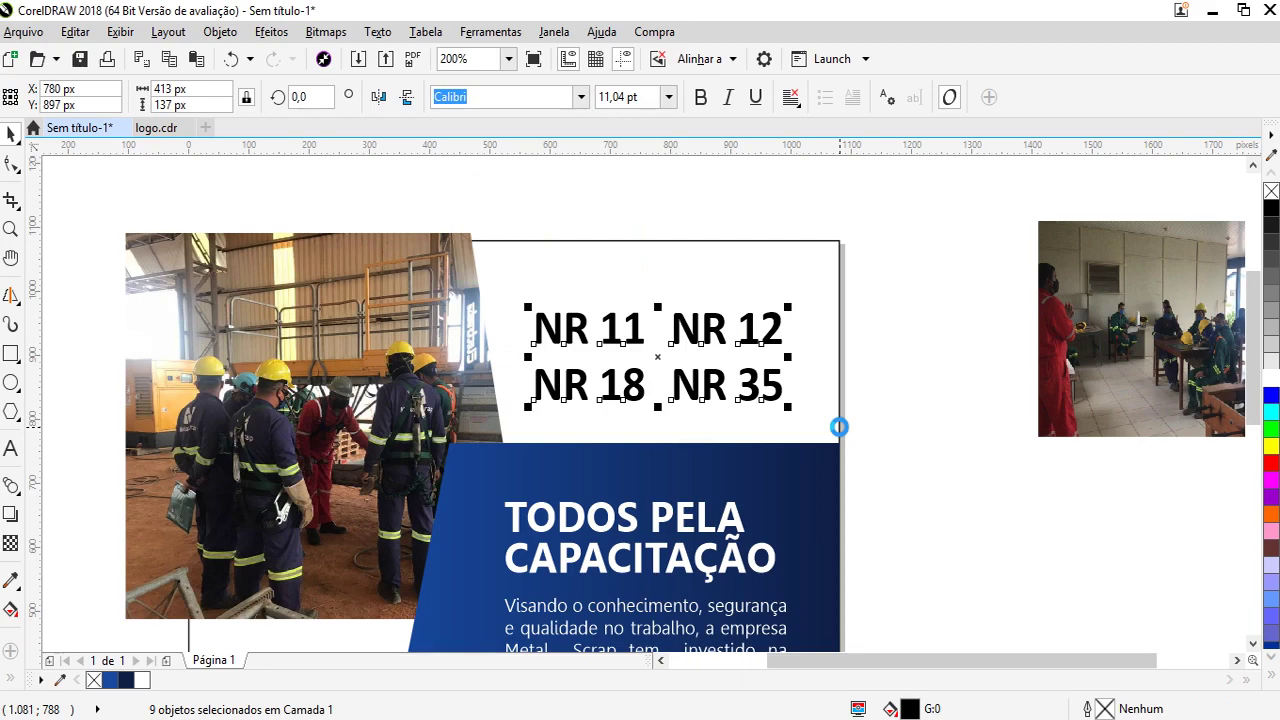
{"action": "key", "text": "Left"}
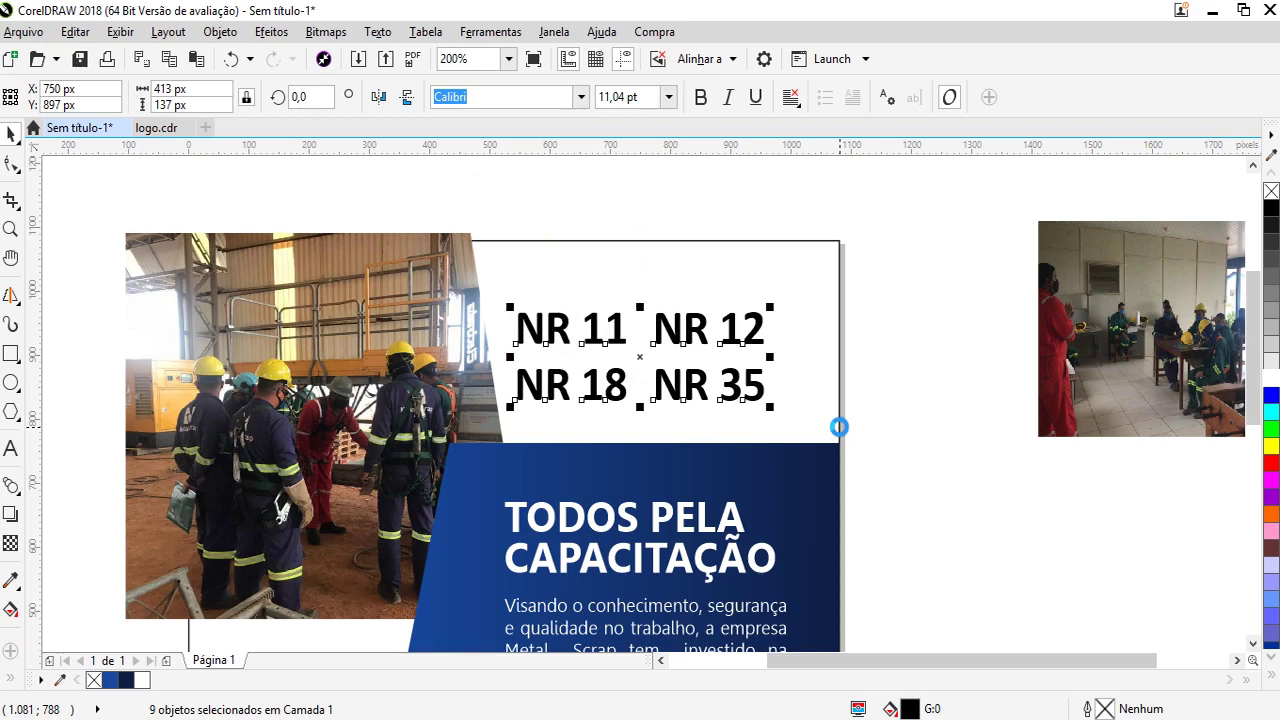
Set the four NR labels in bold Leelawadee
{"action": "left_click", "coordinate": [580, 97]}
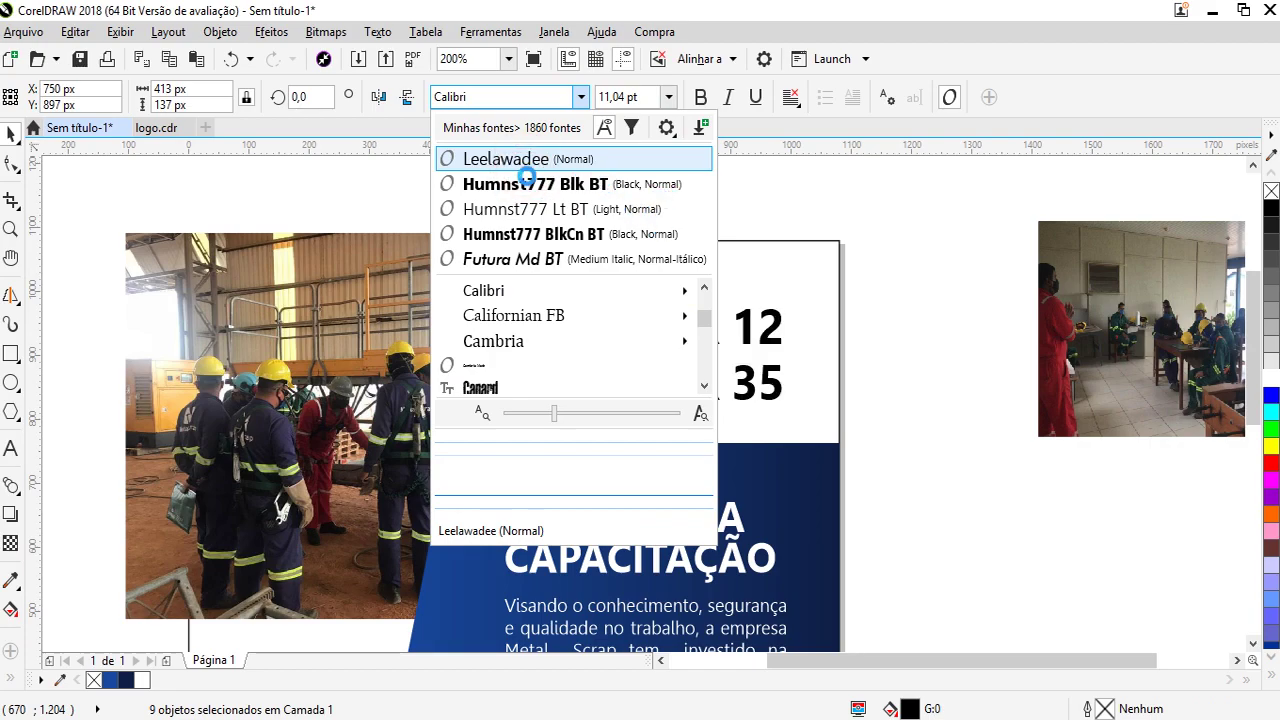
{"action": "left_click", "coordinate": [528, 165]}
{"action": "left_click", "coordinate": [700, 100]}
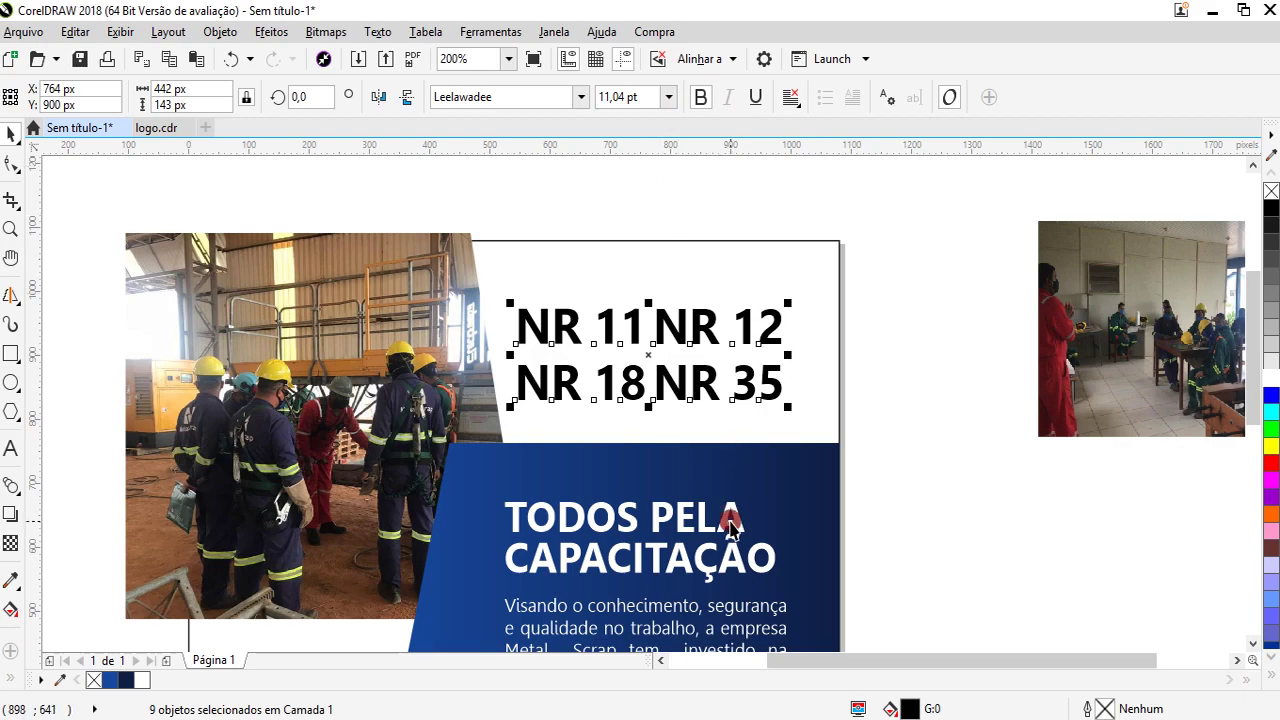
Try to left-align the four NR labels with the heading "TODOS PELA CAPACITAÇÃO"
{"action": "left_click", "coordinate": [731, 524], "text": "shift"}
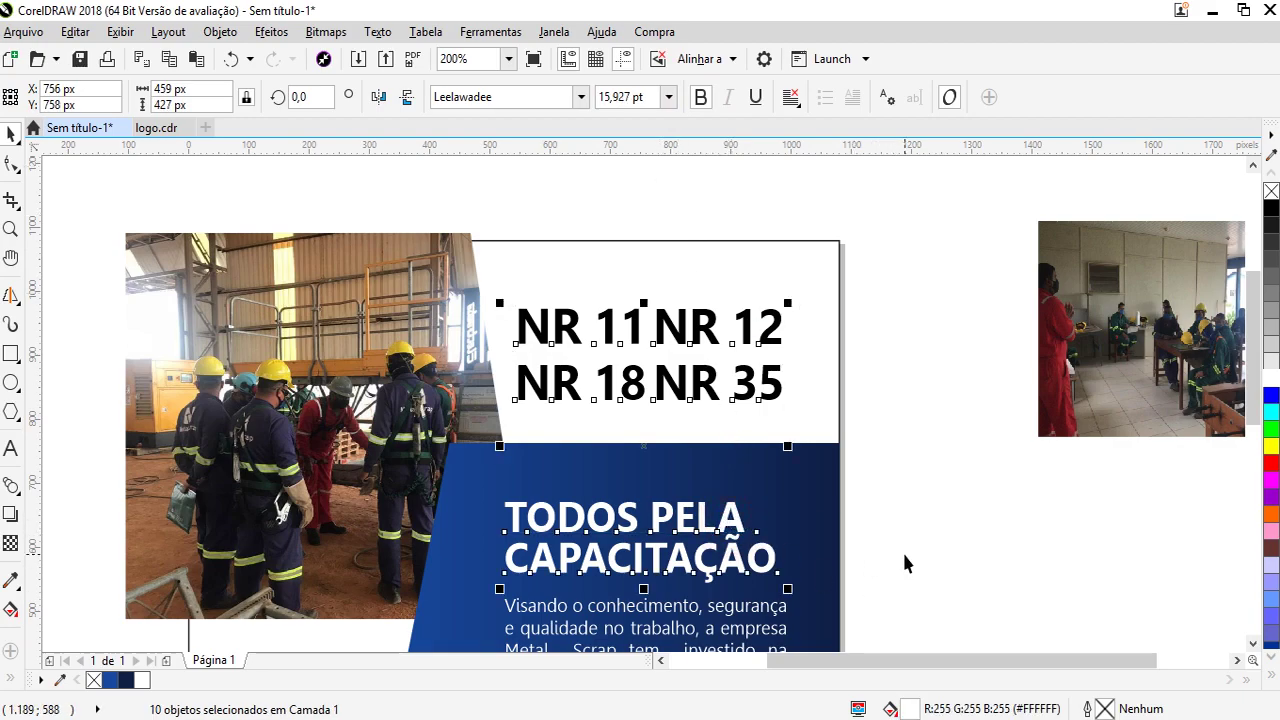
{"action": "left_click", "coordinate": [937, 455]}
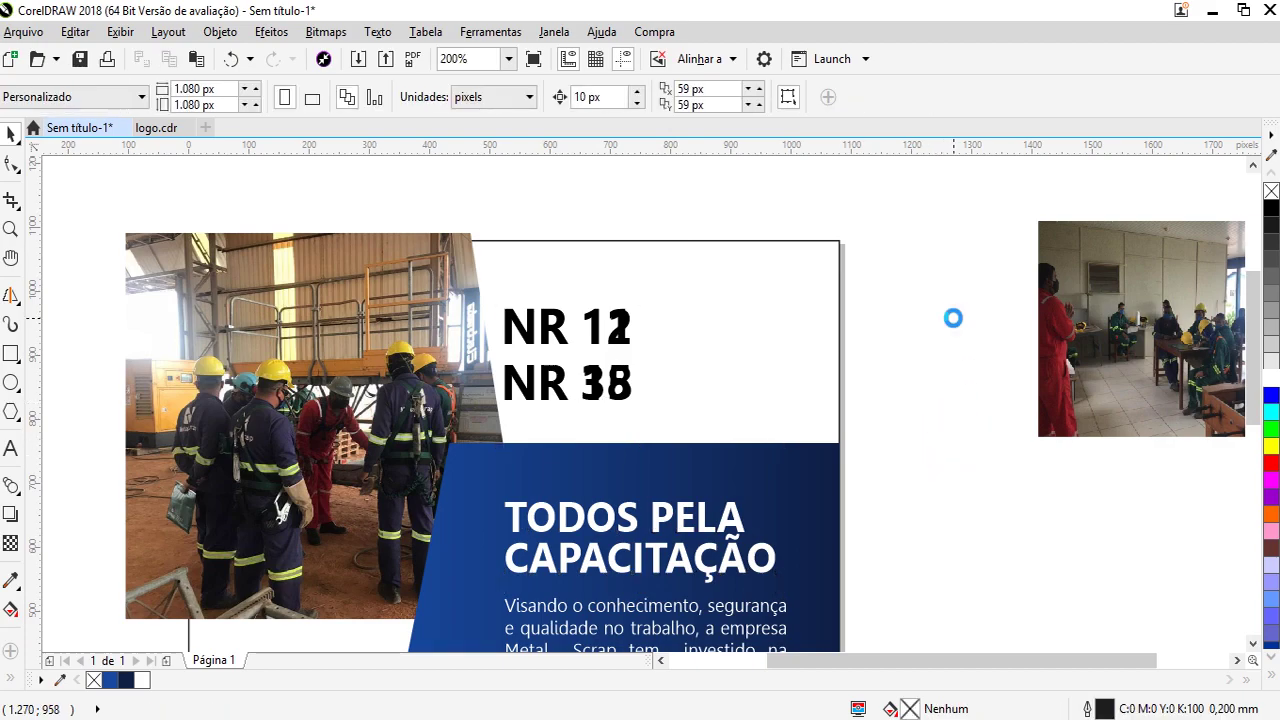
{"action": "left_click", "coordinate": [961, 307]}
Try deleting the space between the letters and the number in "NR 11"
{"action": "left_click_drag", "start_coordinate": [640, 200], "coordinate": [872, 446]}
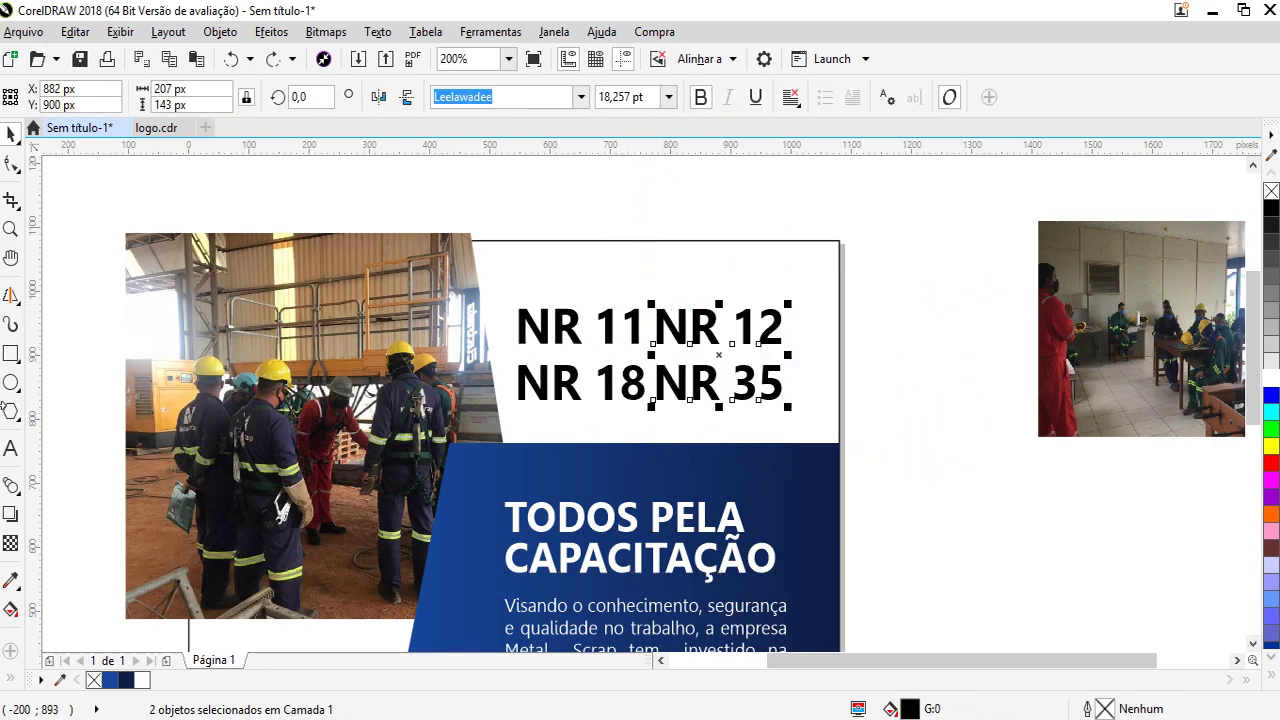
{"action": "left_click", "coordinate": [7, 455]}
{"action": "left_click", "coordinate": [603, 323]}
{"action": "key", "text": "BackSpace"}
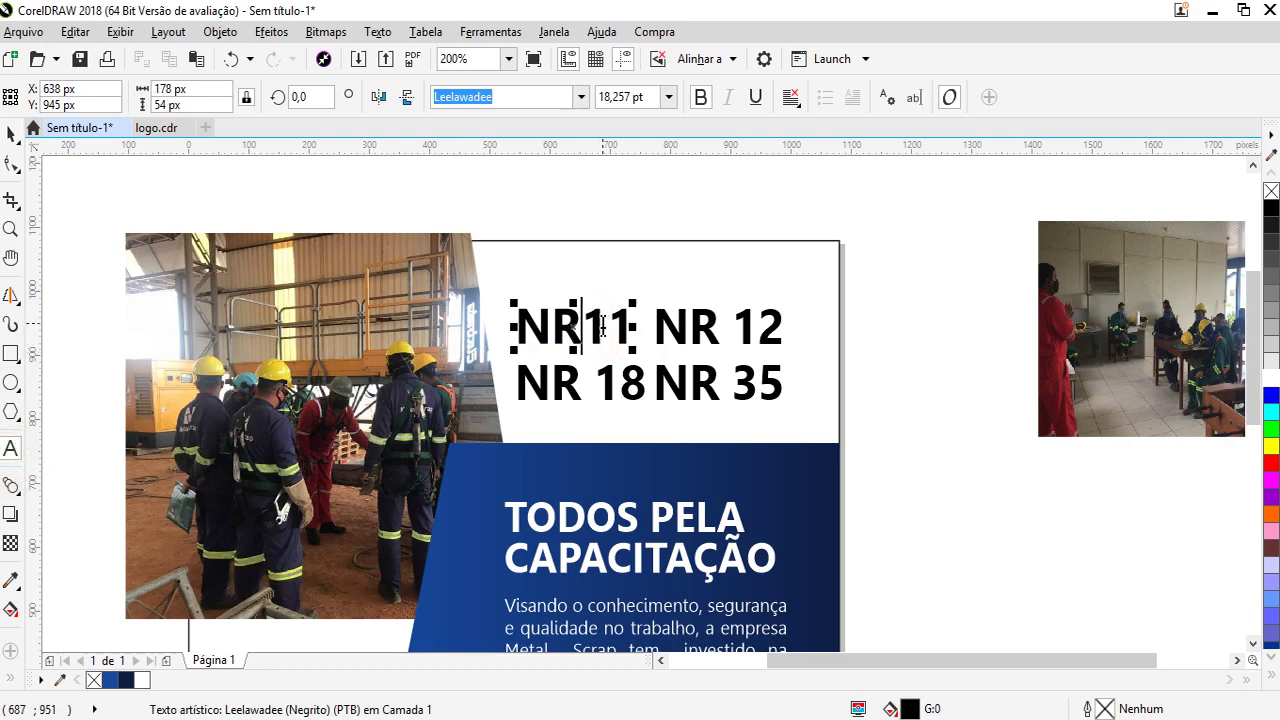
{"action": "key", "text": "ctrl+z"}
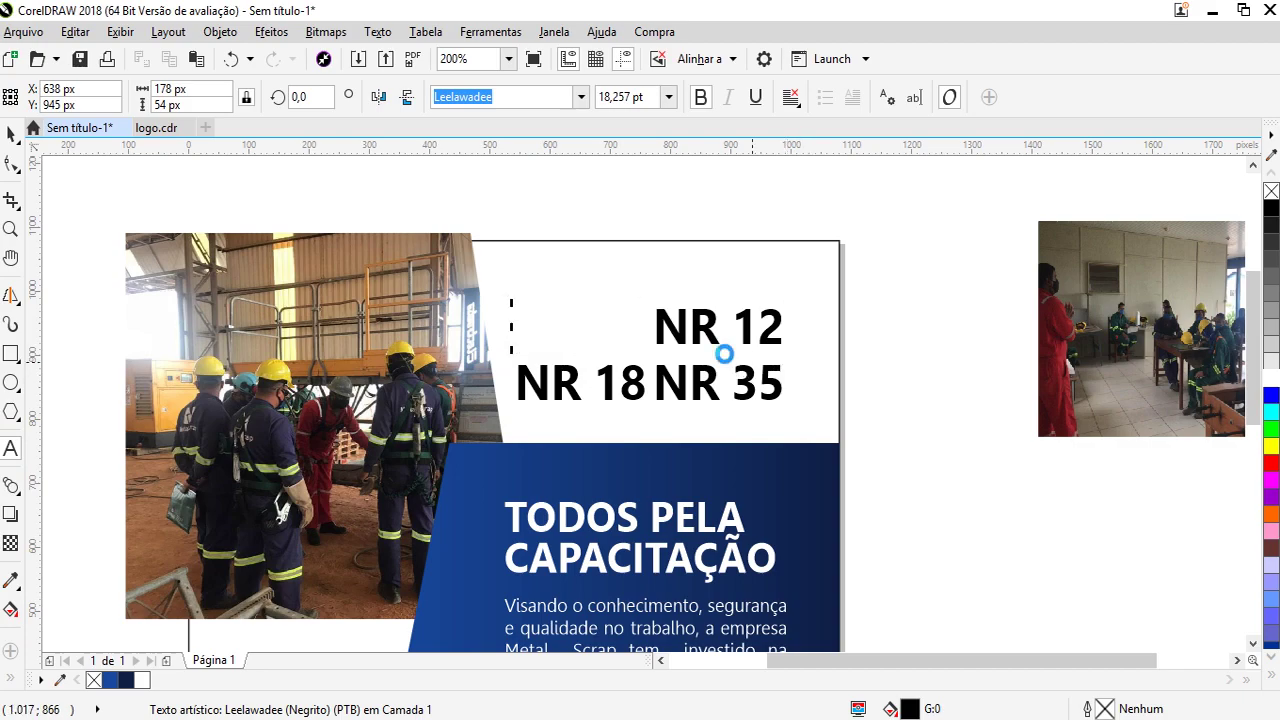
Move "NR 12" and "NR 35" together 40 px right to widen the gap between the columns
{"action": "left_click", "coordinate": [10, 133]}
{"action": "left_click_drag", "start_coordinate": [720, 410], "coordinate": [643, 437]}
{"action": "key", "text": "Right"}
{"action": "key", "text": "Right"}
{"action": "key", "text": "Right"}
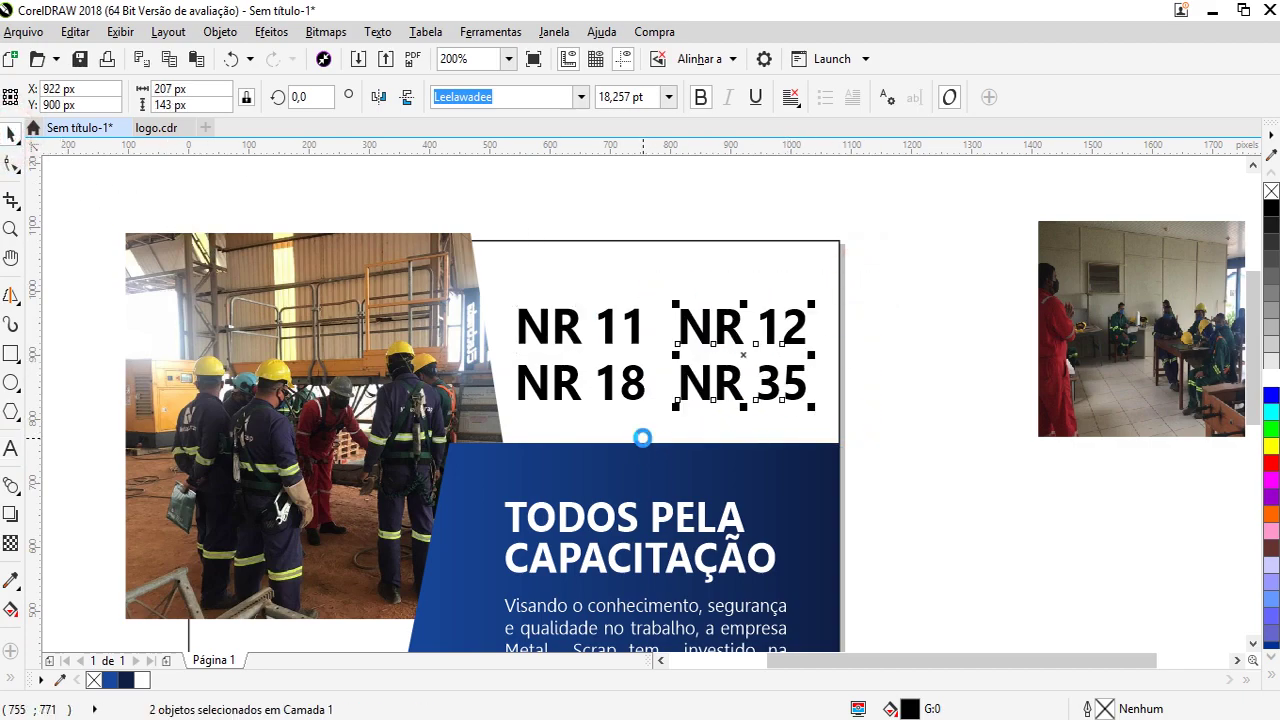
Draw a circle about 18 px across in the gap between "NR 11" and "NR 12"
{"action": "scroll", "coordinate": [796, 244], "scroll_direction": "down", "scroll_amount": 1}
{"action": "scroll", "coordinate": [583, 350], "scroll_direction": "up", "scroll_amount": 1}
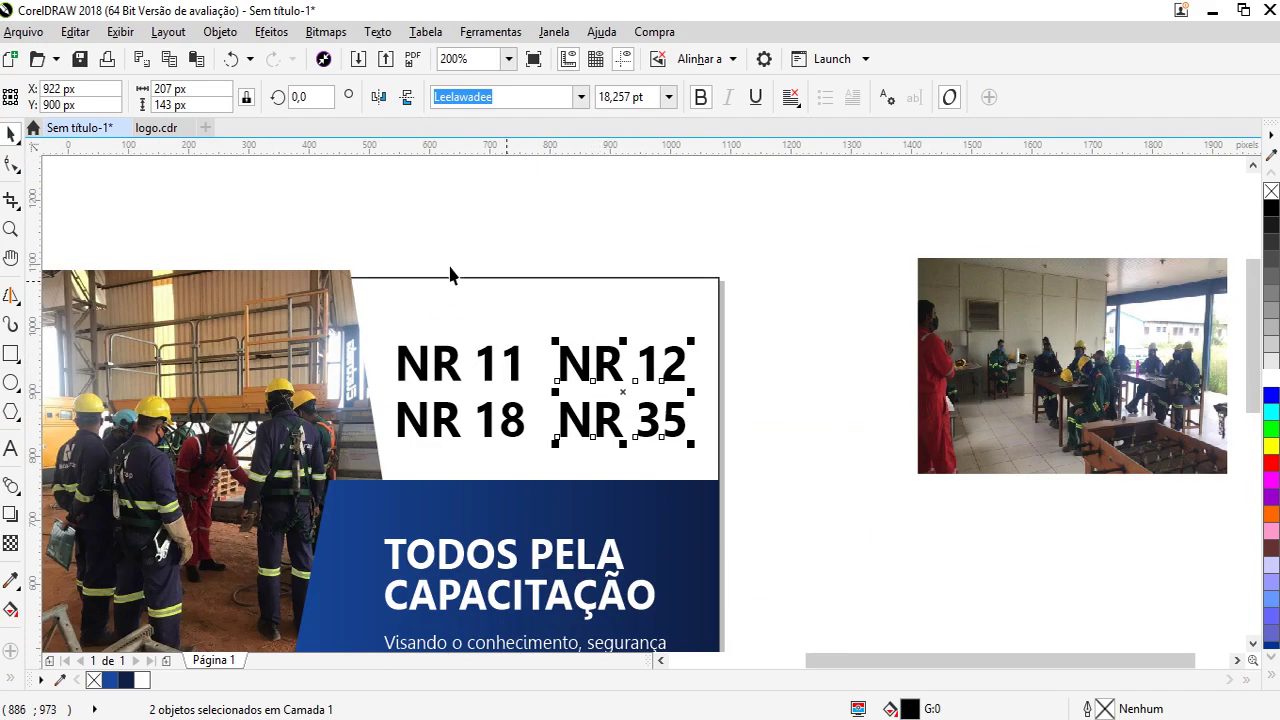
{"action": "left_click", "coordinate": [12, 382]}
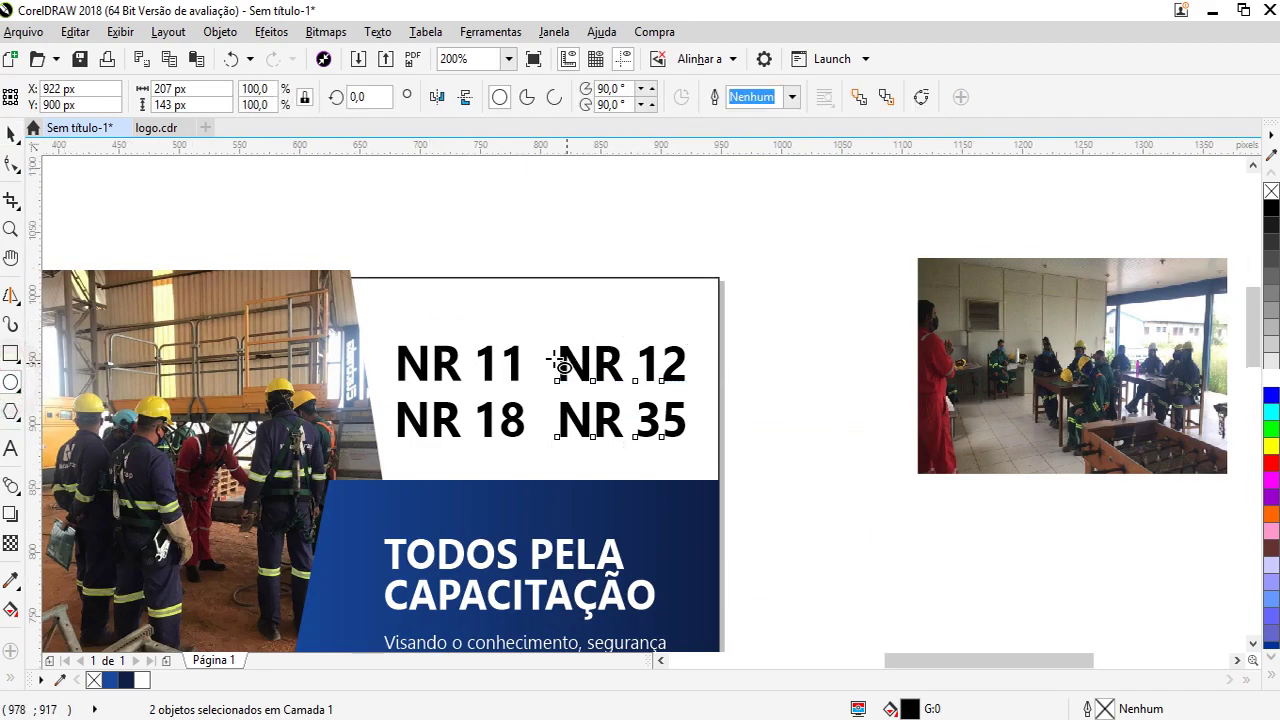
{"action": "scroll", "coordinate": [540, 360], "scroll_direction": "up", "scroll_amount": 1}
{"action": "left_click_drag", "start_coordinate": [491, 346], "coordinate": [517, 371]}
{"action": "key", "text": "Delete"}
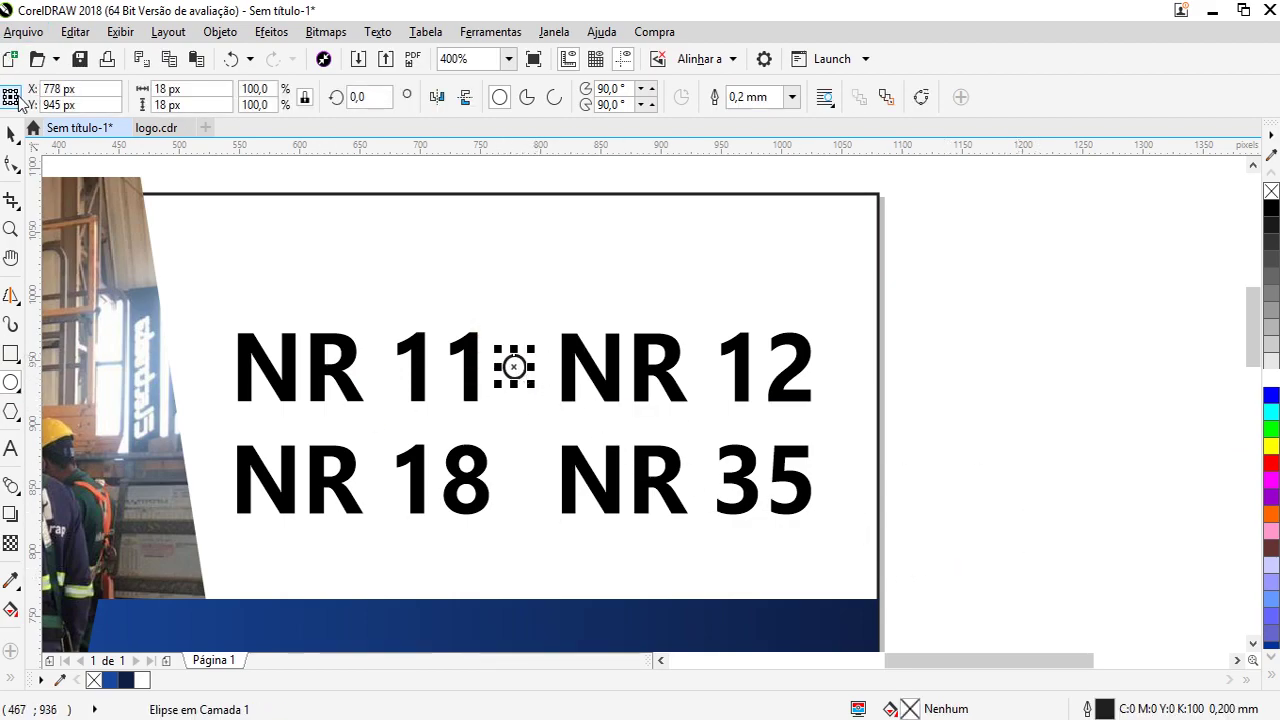
Centre the small circle between "NR 11" and "NR 12", at about X 785 px, Y 945 px
{"action": "left_click", "coordinate": [10, 130]}
{"action": "scroll", "coordinate": [535, 362], "scroll_direction": "up", "scroll_amount": 1}
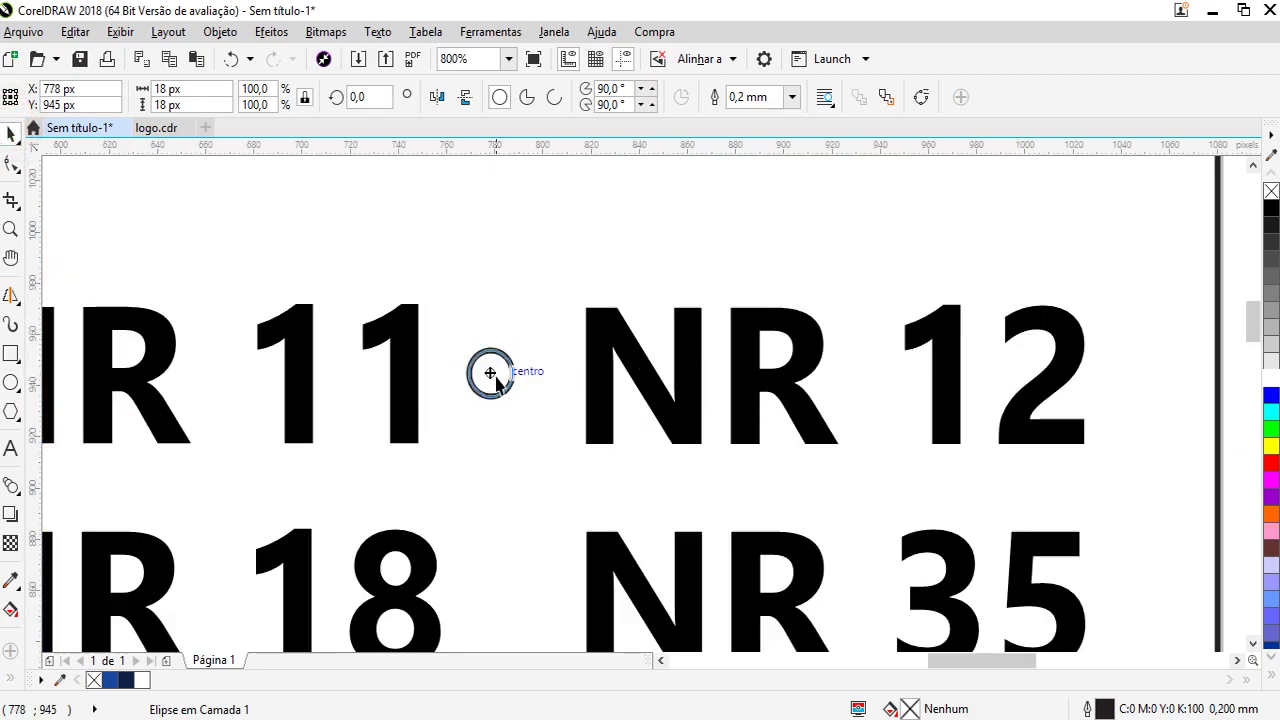
{"action": "left_click_drag", "start_coordinate": [538, 390], "coordinate": [539, 386]}
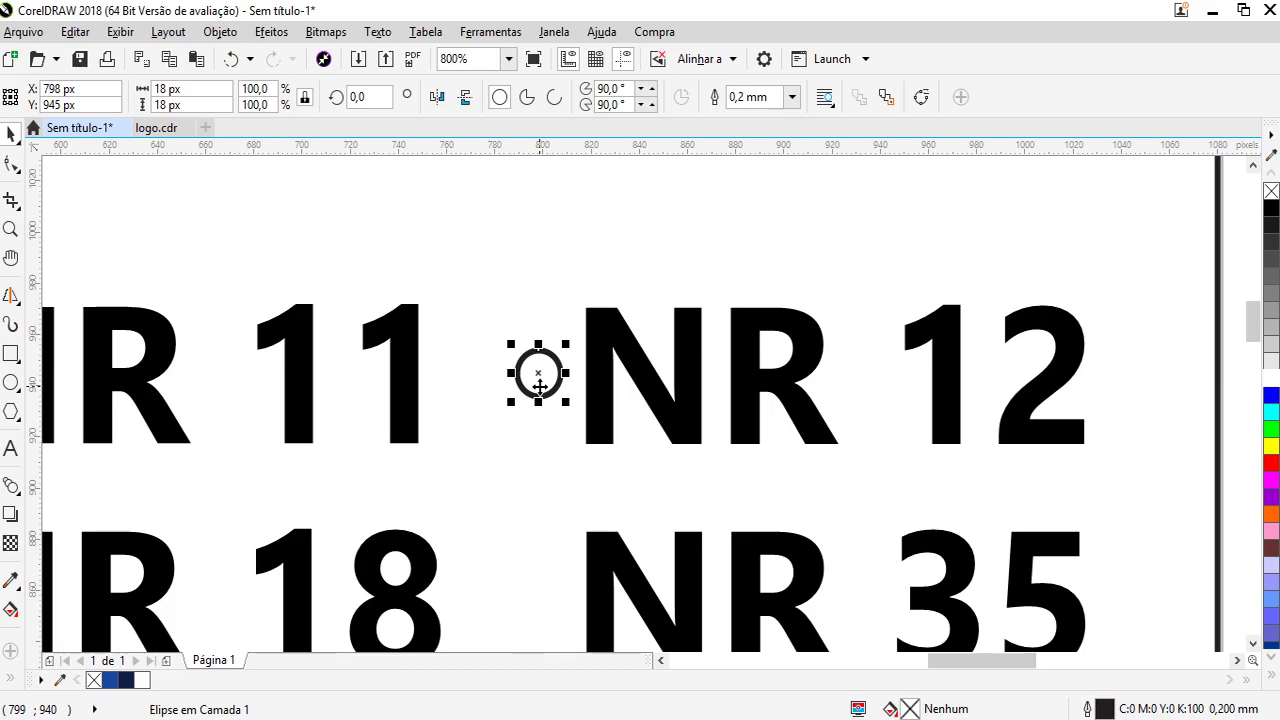
{"action": "key", "text": "Down"}
{"action": "key", "text": "Up"}
{"action": "key", "text": "Left"}
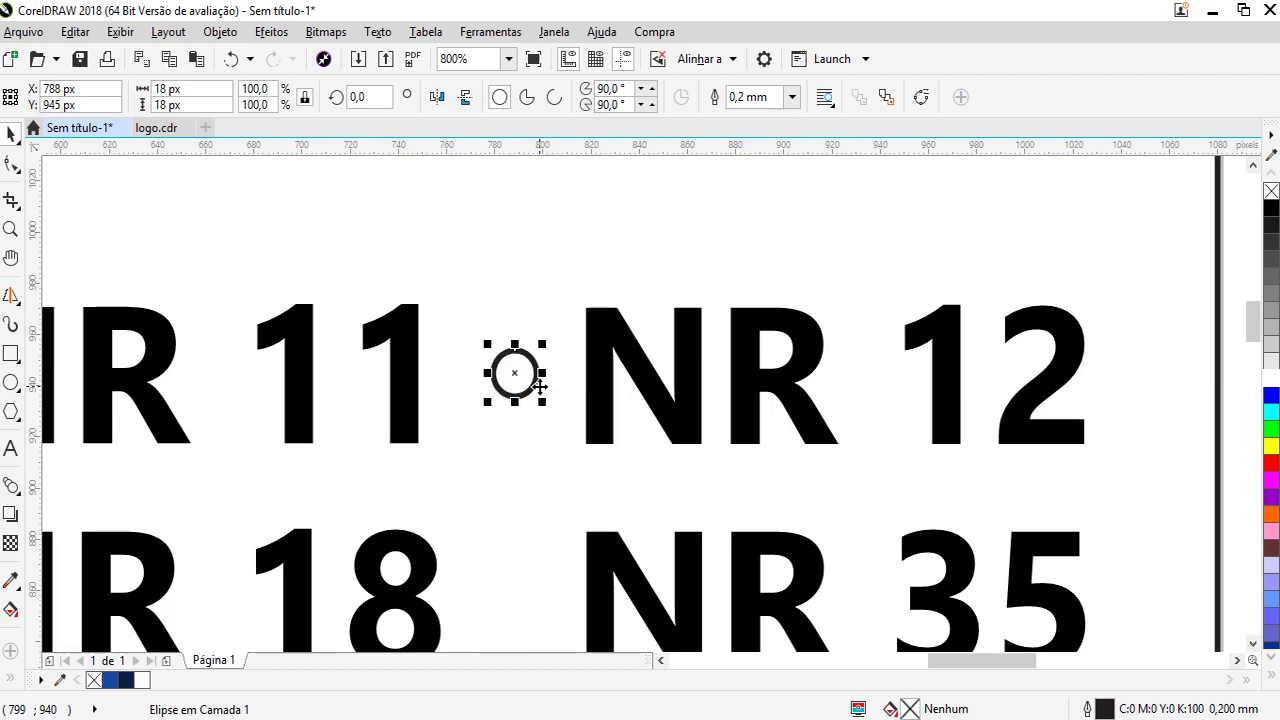
{"action": "scroll", "coordinate": [600, 394], "scroll_direction": "up", "scroll_amount": 3}
{"action": "scroll", "coordinate": [343, 349], "scroll_direction": "down", "scroll_amount": 1}
{"action": "mouse_move", "coordinate": [355, 360]}
{"action": "left_mouse_down"}
{"action": "mouse_move", "coordinate": [374, 363]}
{"action": "mouse_move", "coordinate": [362, 367]}
{"action": "left_mouse_up"}
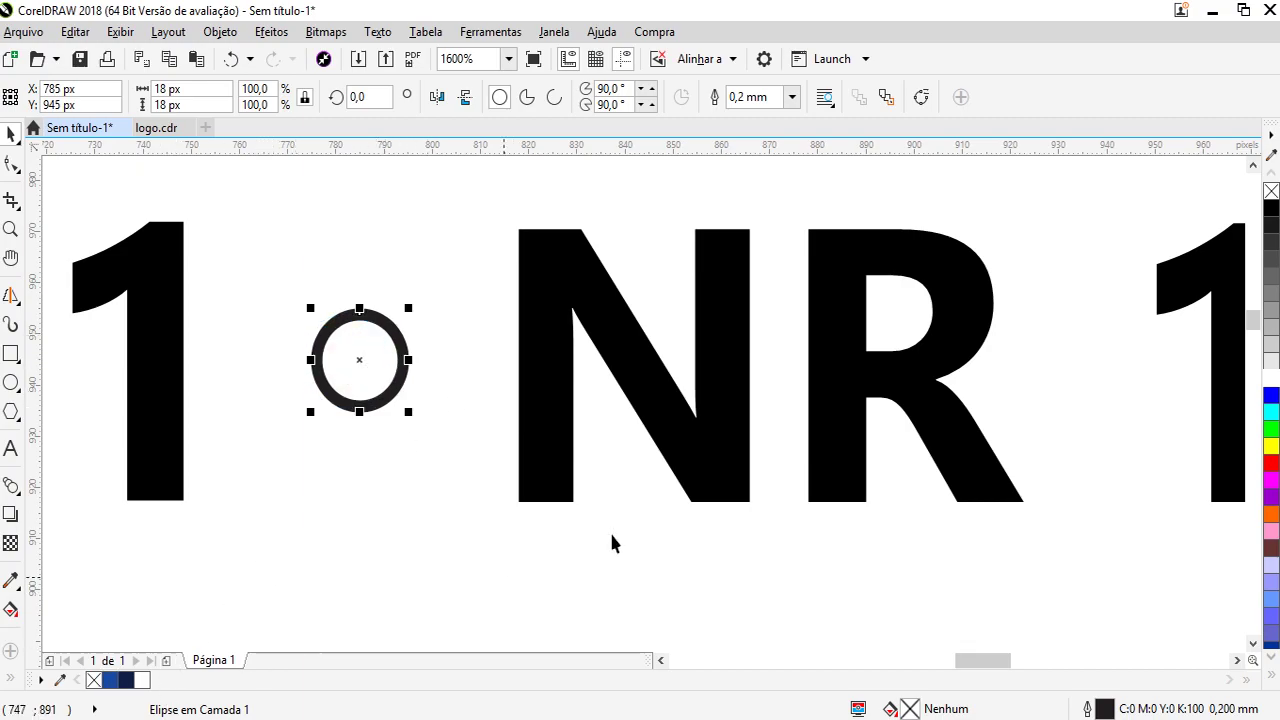
Fill the small circle with the blue panel's gradient and remove its outline
{"action": "scroll", "coordinate": [503, 586], "scroll_direction": "down", "scroll_amount": 2}
{"action": "scroll", "coordinate": [651, 571], "scroll_direction": "down", "scroll_amount": 2}
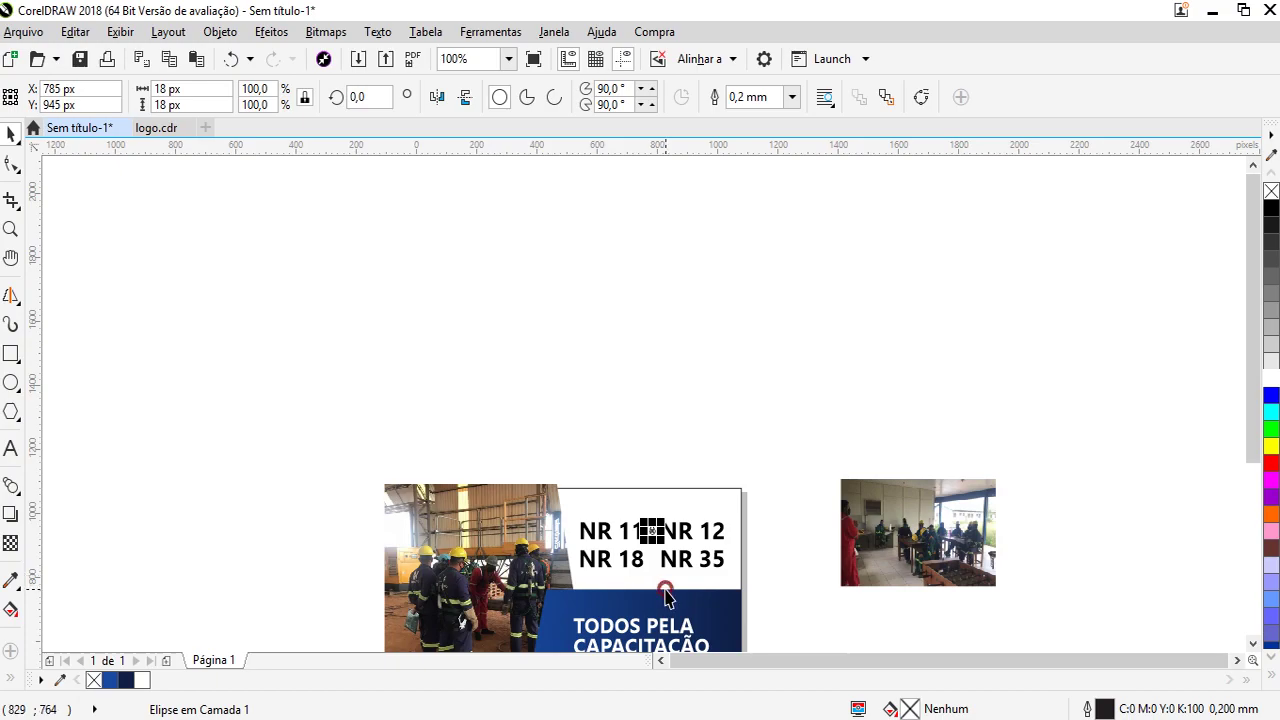
{"action": "left_click", "coordinate": [652, 572]}
{"action": "left_click_drag", "start_coordinate": [686, 600], "coordinate": [652, 532]}
{"action": "scroll", "coordinate": [652, 532], "scroll_direction": "up", "scroll_amount": 4}
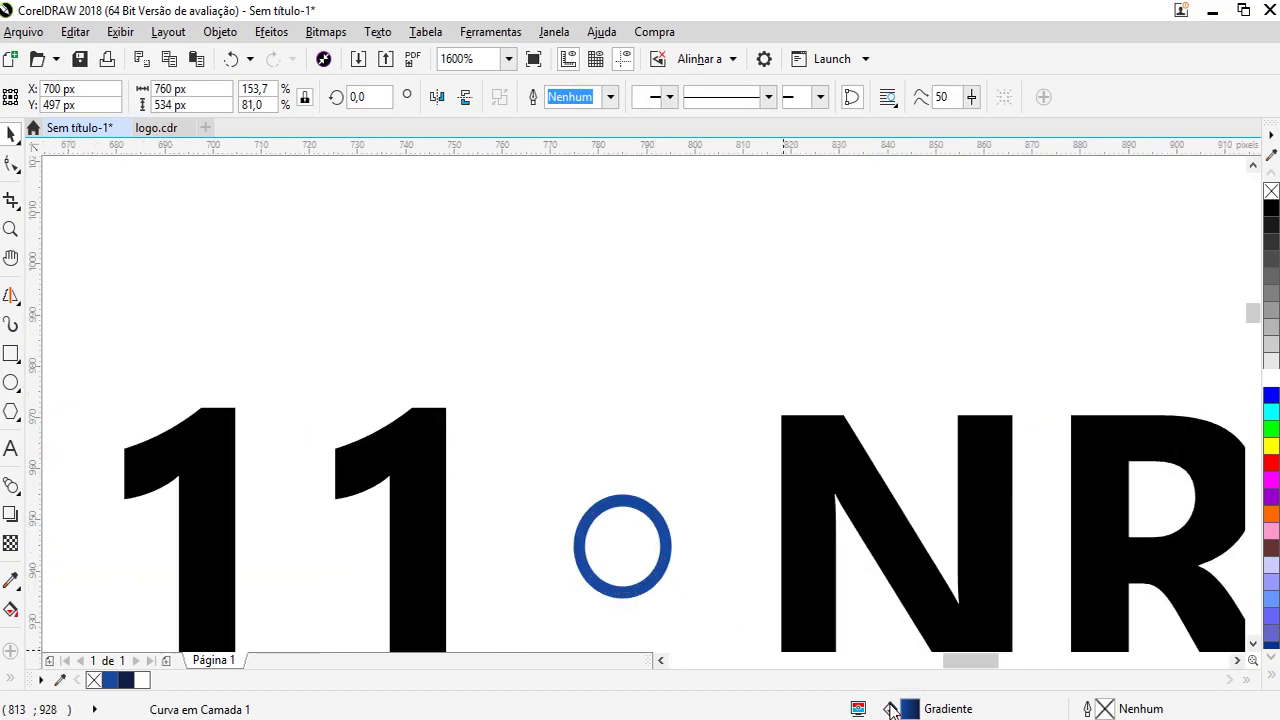
{"action": "left_click_drag", "start_coordinate": [862, 688], "coordinate": [585, 548]}
{"action": "left_click_drag", "start_coordinate": [896, 711], "coordinate": [646, 554]}
{"action": "left_click", "coordinate": [642, 548]}
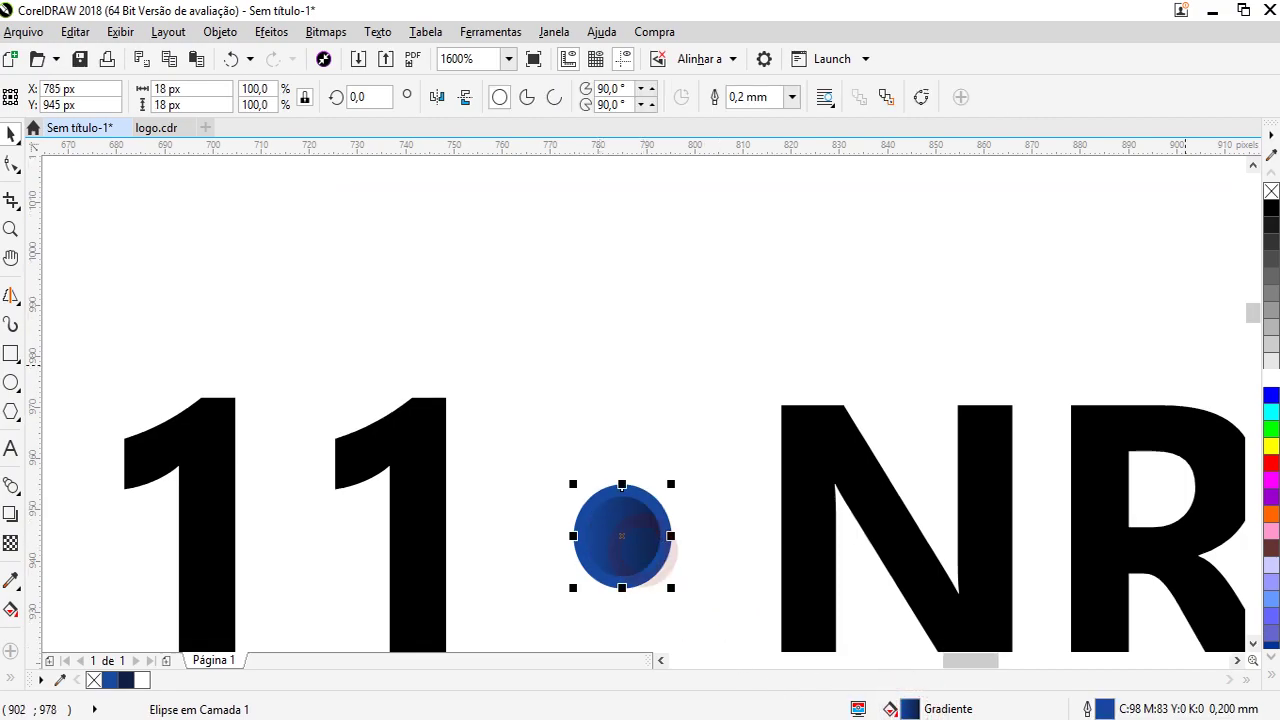
{"action": "right_click", "coordinate": [1271, 192]}
{"action": "scroll", "coordinate": [822, 280], "scroll_direction": "down", "scroll_amount": 2}
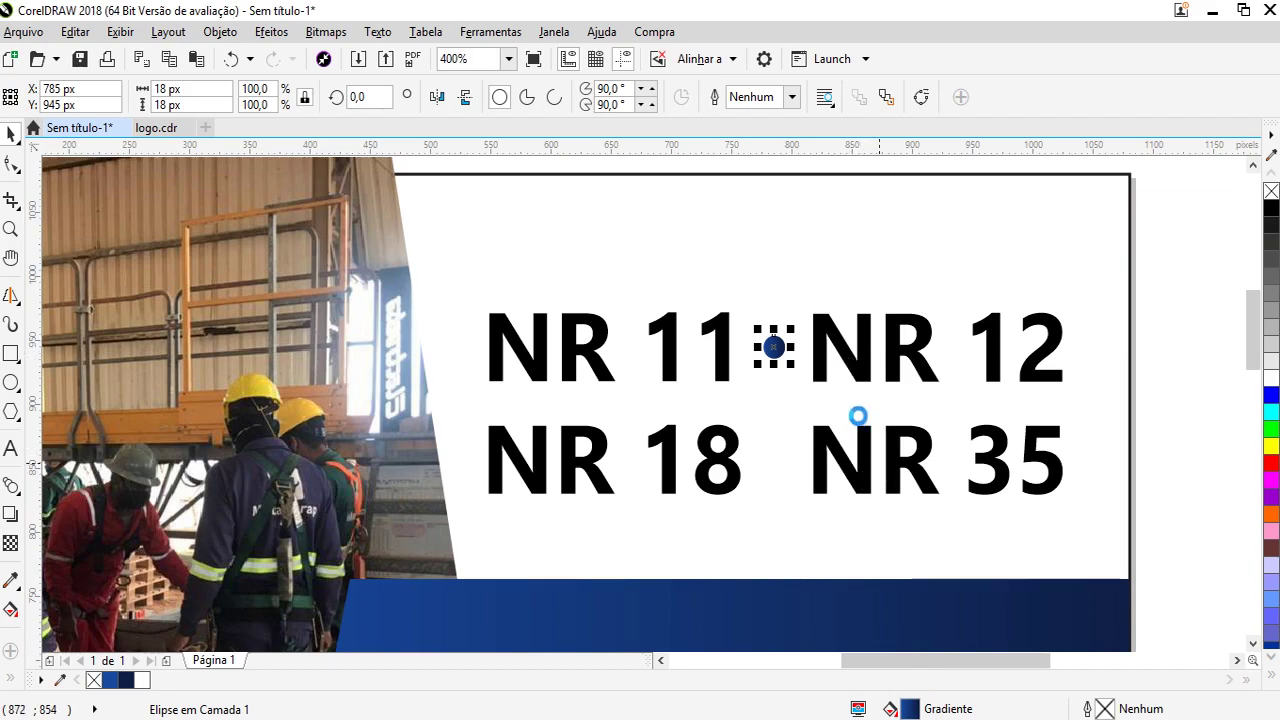
Duplicate the blue dot into the gap between "NR 18" and "NR 35", and group that row
{"action": "scroll", "coordinate": [773, 347], "scroll_direction": "up", "scroll_amount": 1}
{"action": "left_click_drag", "start_coordinate": [772, 337], "coordinate": [787, 570]}
{"action": "right_click", "coordinate": [787, 570]}
{"action": "scroll", "coordinate": [786, 486], "scroll_direction": "down", "scroll_amount": 1}
{"action": "left_click_drag", "start_coordinate": [1183, 430], "coordinate": [423, 592]}
{"action": "left_click", "coordinate": [846, 101]}
Remove the outline of the 1080 × 1080 px background rectangle and fill it with light grey (#E6E6E6)
{"action": "left_click", "coordinate": [977, 291]}
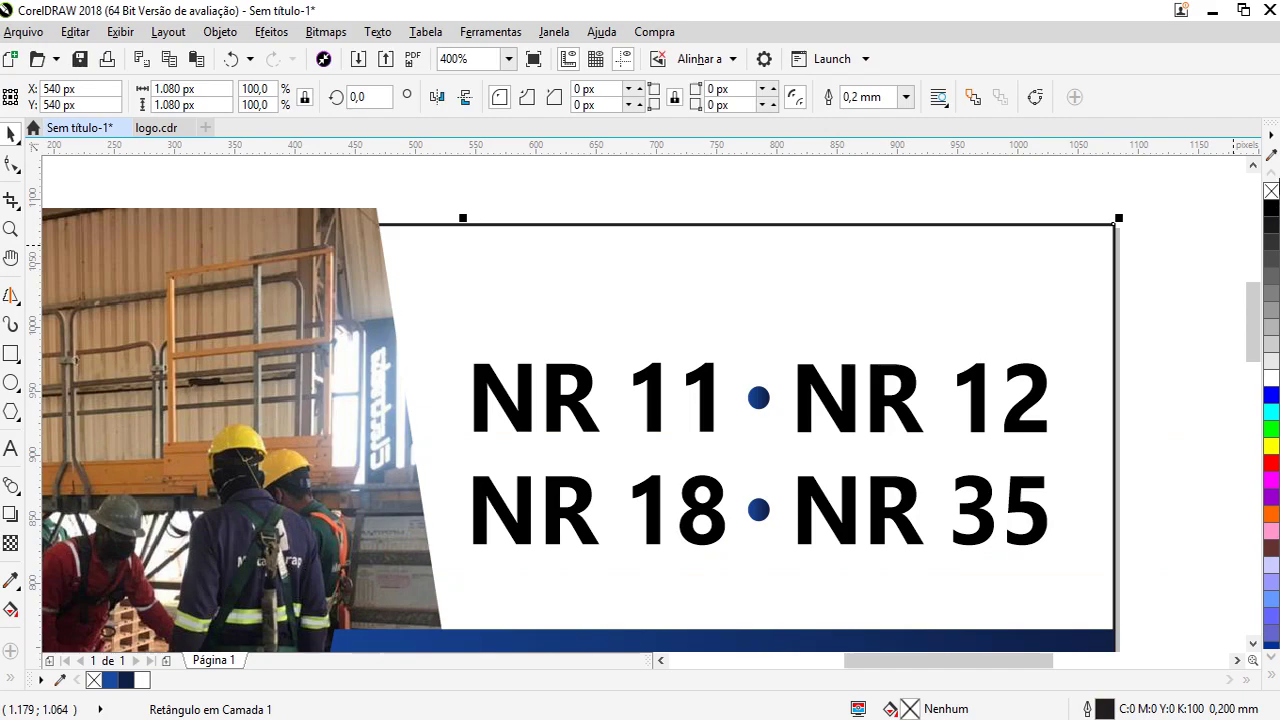
{"action": "right_click", "coordinate": [1271, 190]}
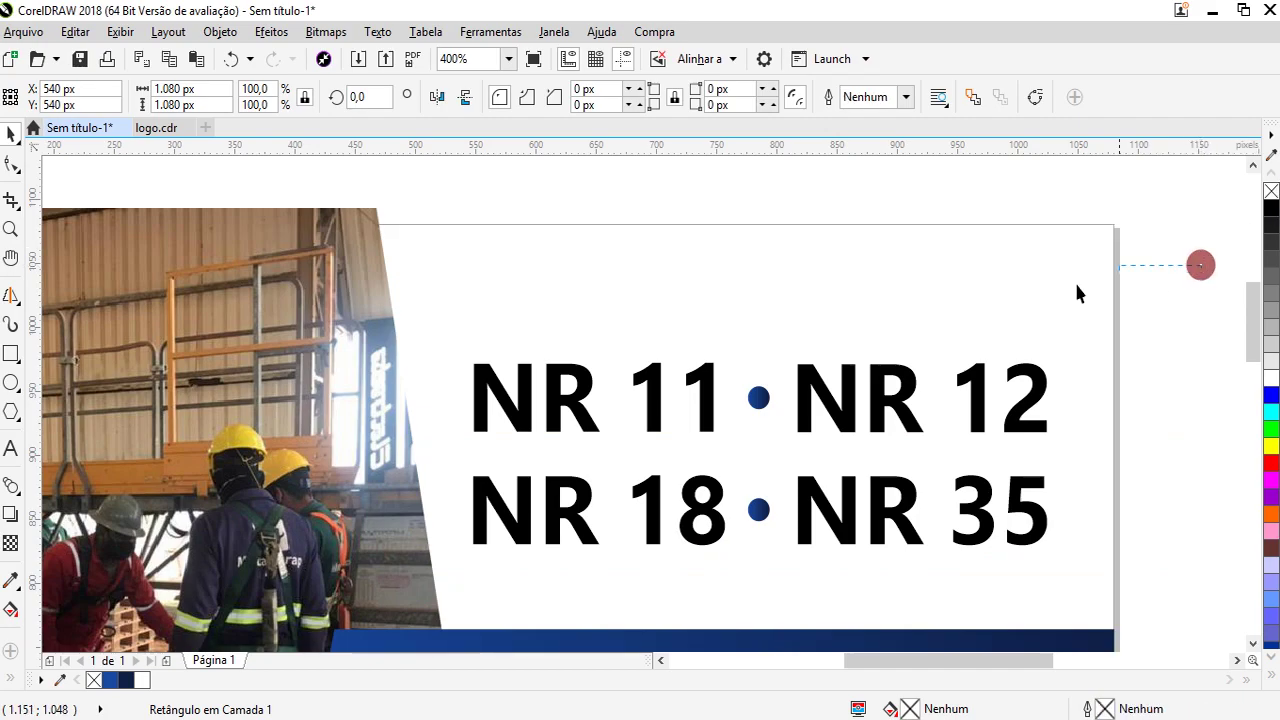
{"action": "left_click", "coordinate": [1271, 364]}
{"action": "scroll", "coordinate": [1146, 340], "scroll_direction": "down", "scroll_amount": 2}
{"action": "left_click", "coordinate": [1100, 443]}
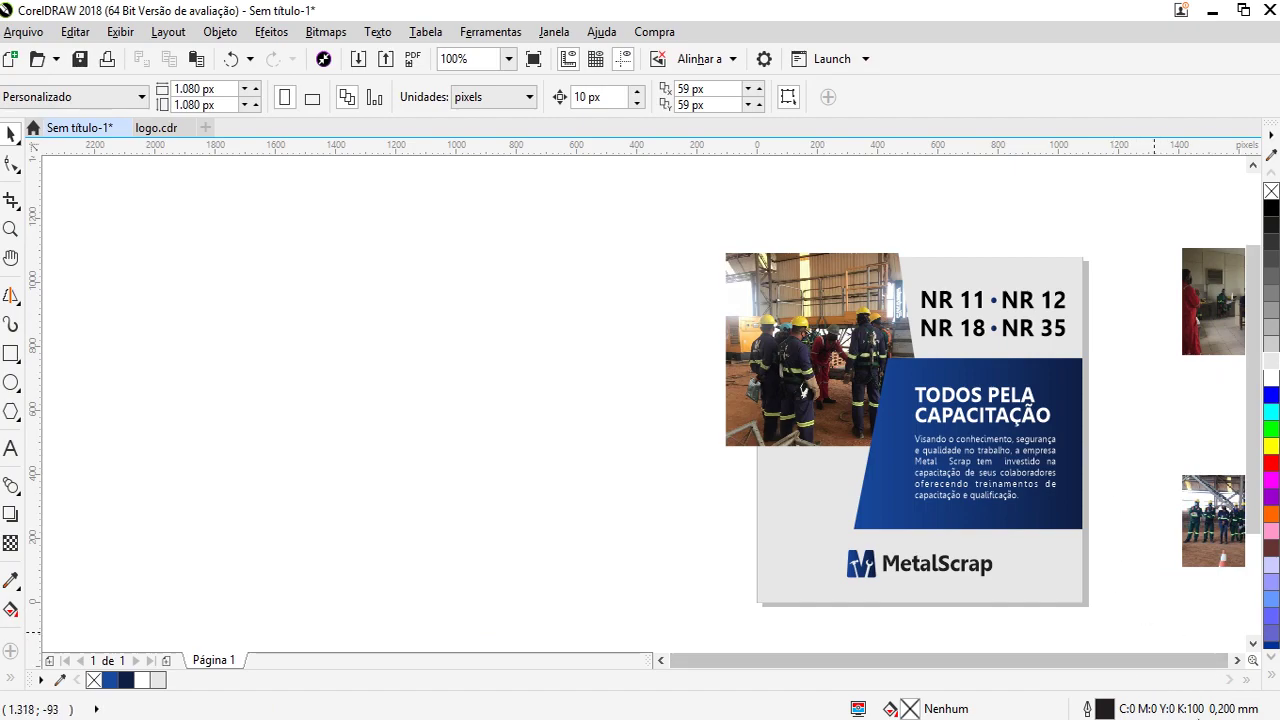
PowerClip the workers photo inside the light grey background rectangle
{"action": "left_click", "coordinate": [737, 310]}
{"action": "right_click", "coordinate": [737, 310]}
{"action": "left_click", "coordinate": [790, 136]}
{"action": "left_click", "coordinate": [785, 497]}
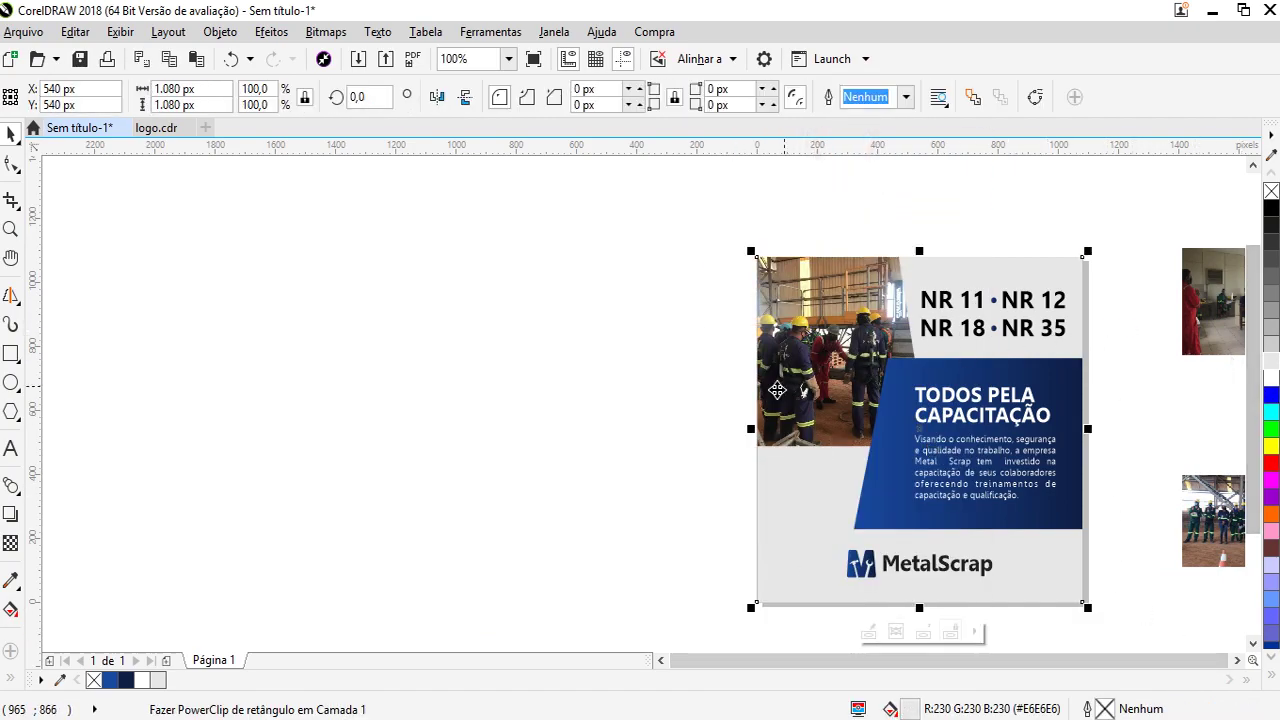
{"action": "left_click", "coordinate": [1107, 374]}
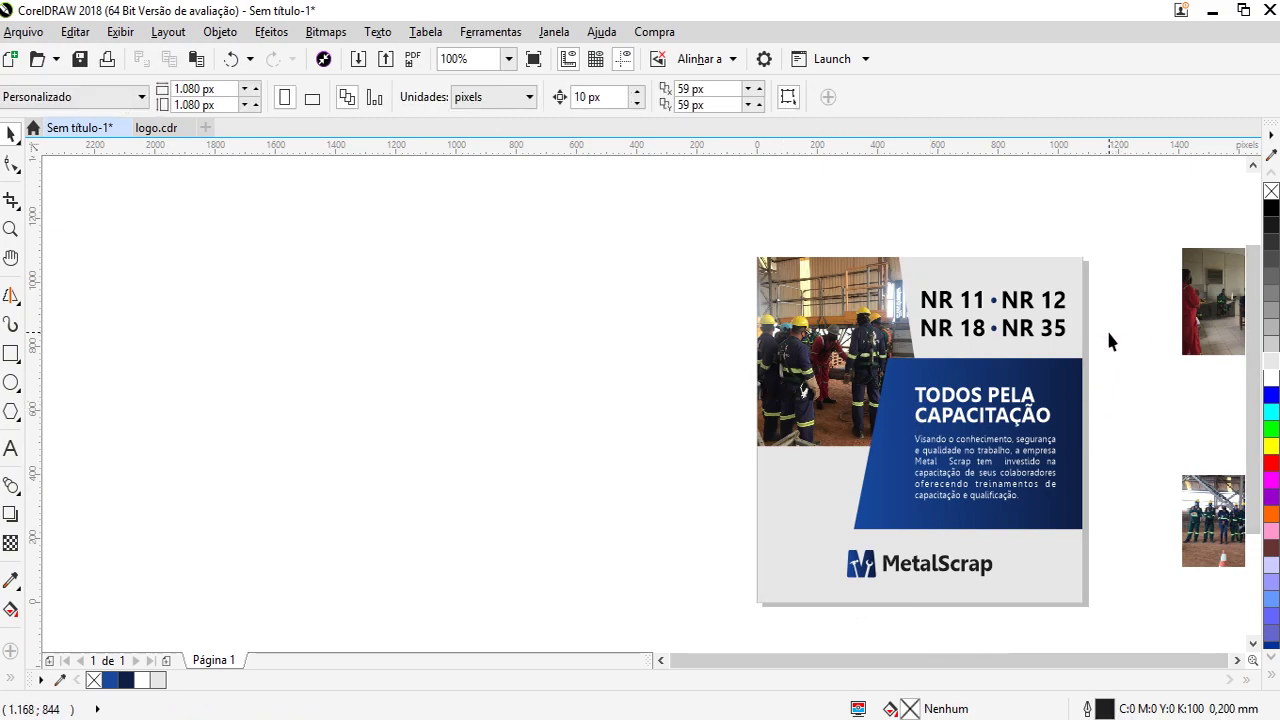
Try to left-align the NR labels, heading and paragraph with the upper NR row still ungrouped
{"action": "scroll", "coordinate": [1092, 370], "scroll_direction": "up", "scroll_amount": 2}
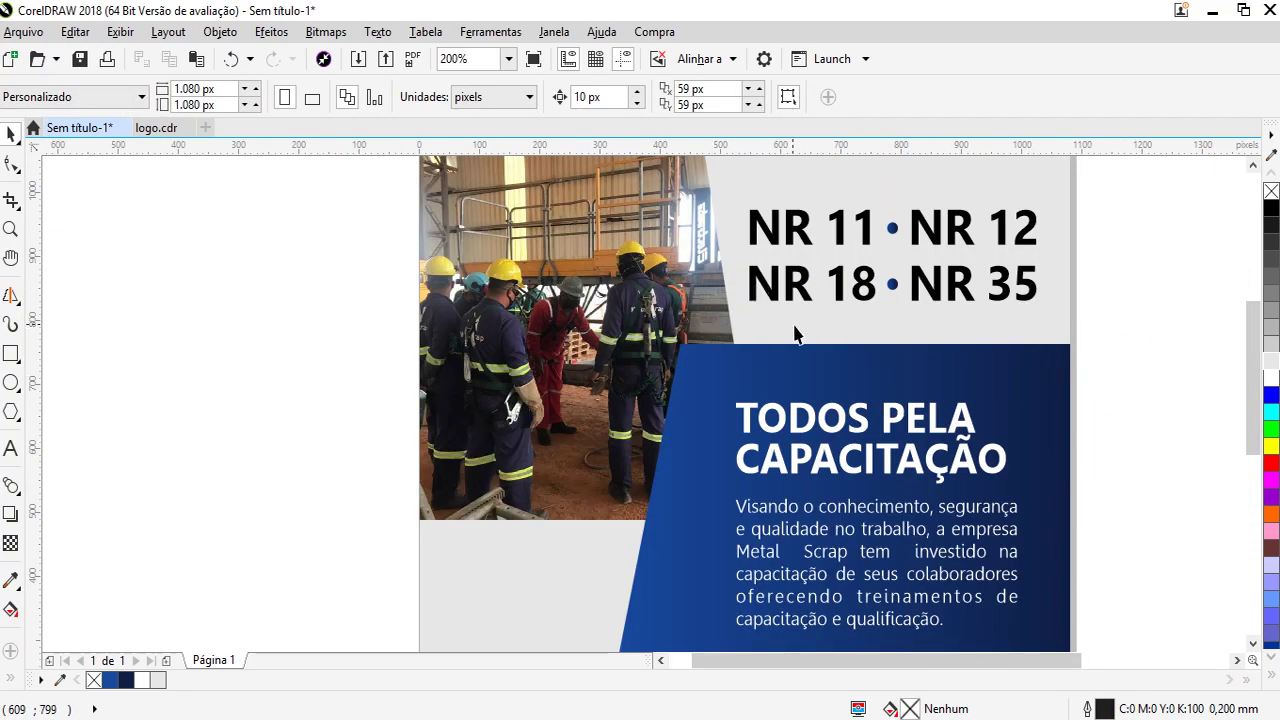
{"action": "scroll", "coordinate": [855, 375], "scroll_direction": "down", "scroll_amount": 2}
{"action": "left_click_drag", "start_coordinate": [906, 272], "coordinate": [600, 568]}
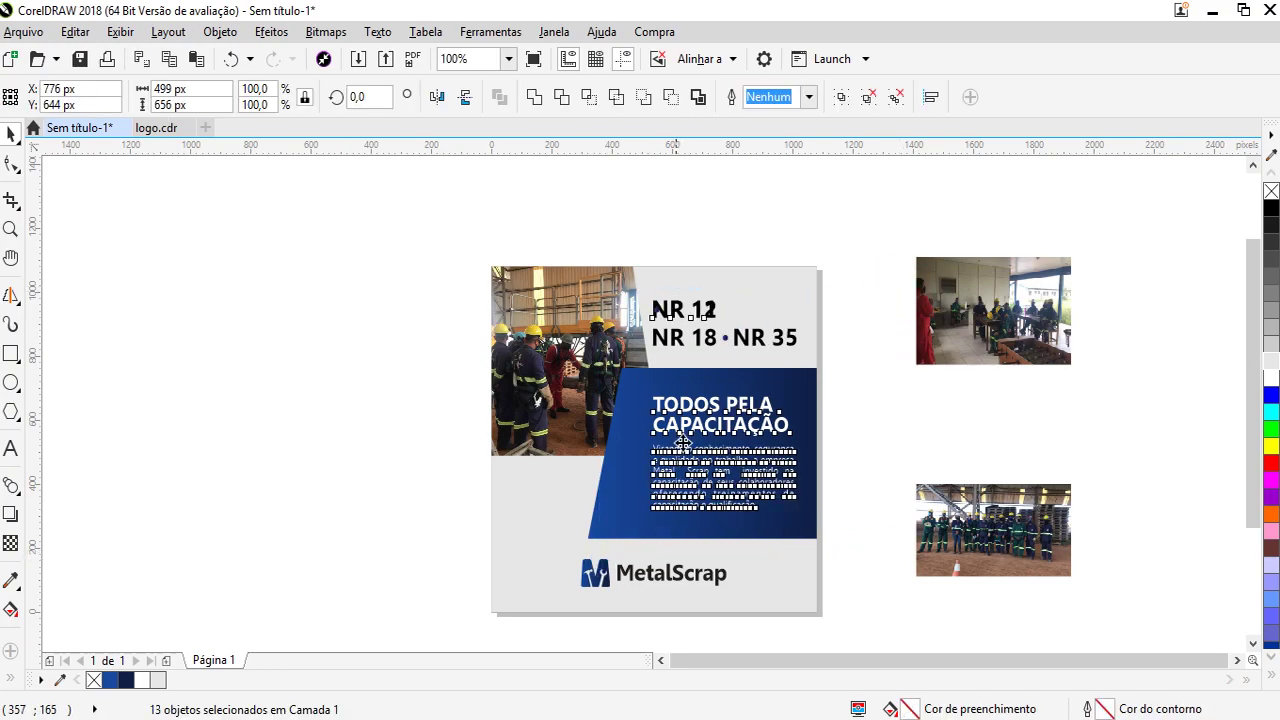
{"action": "left_click", "coordinate": [877, 232]}
Group the "NR 11 • NR 12" row and left-align both NR rows with the heading and paragraph
{"action": "left_click_drag", "start_coordinate": [871, 249], "coordinate": [700, 316]}
{"action": "left_click", "coordinate": [838, 96]}
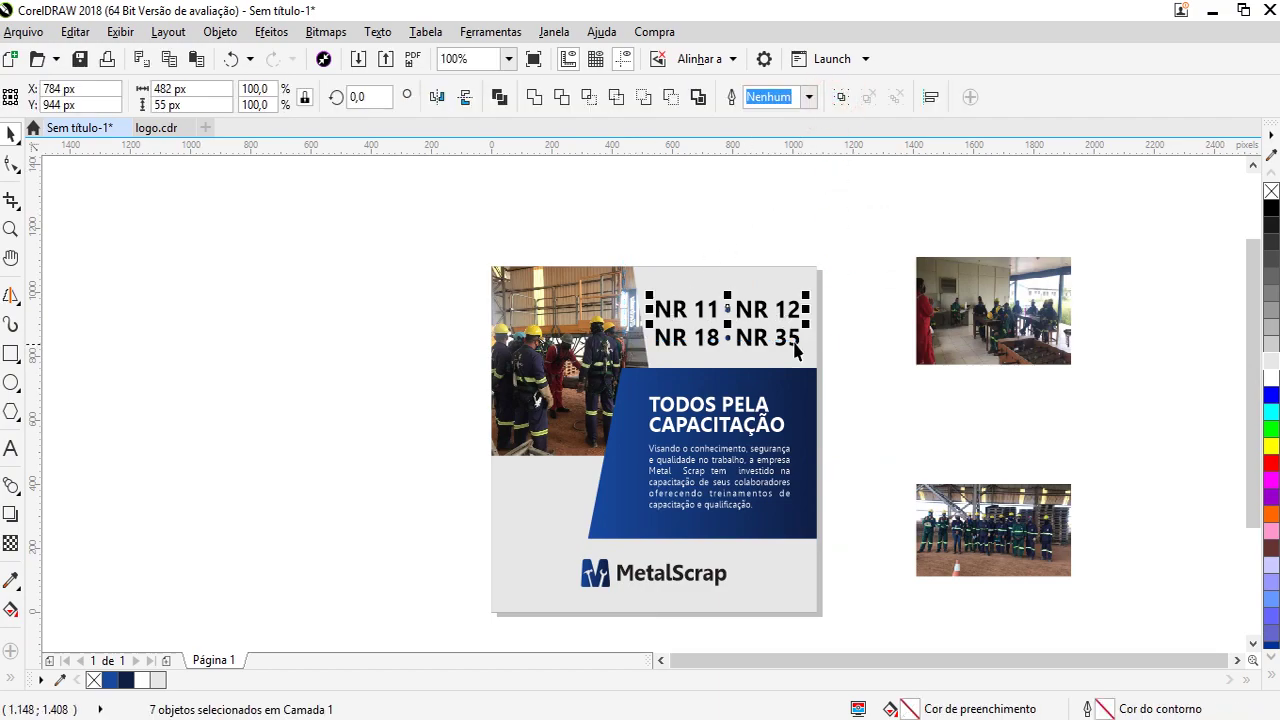
{"action": "left_click_drag", "start_coordinate": [867, 252], "coordinate": [674, 537]}
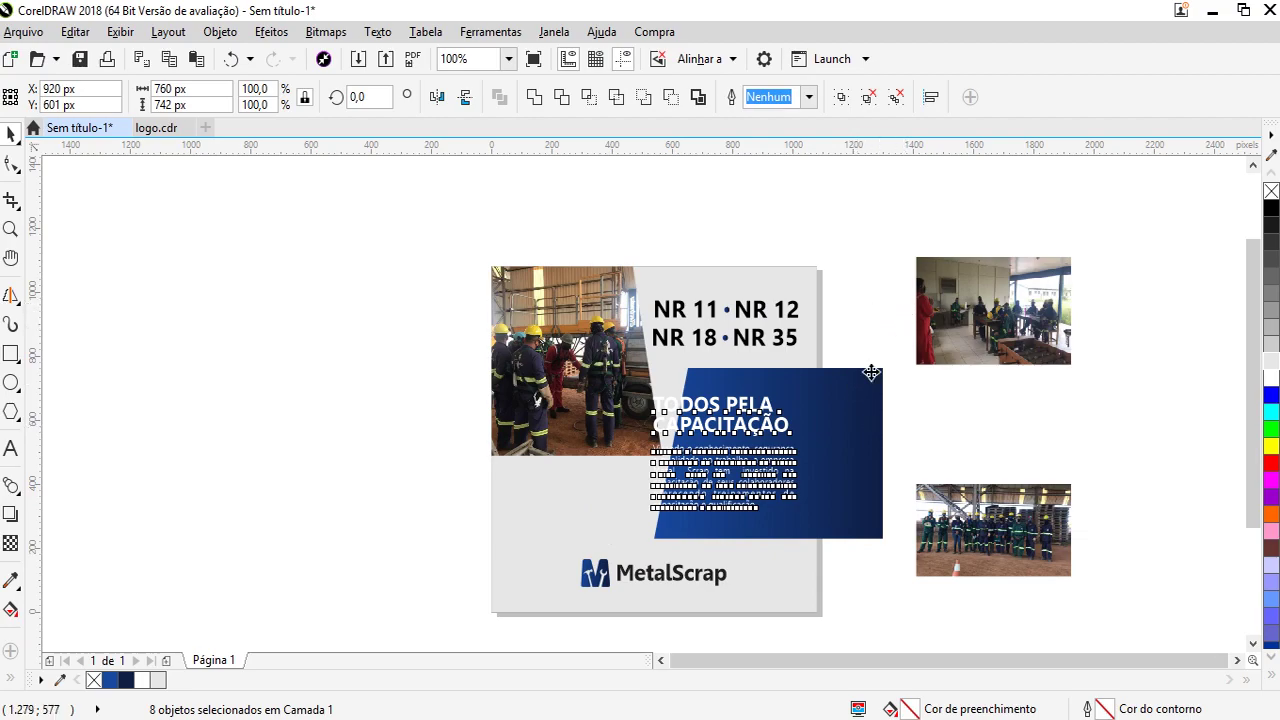
{"action": "key", "text": "ctrl+z"}
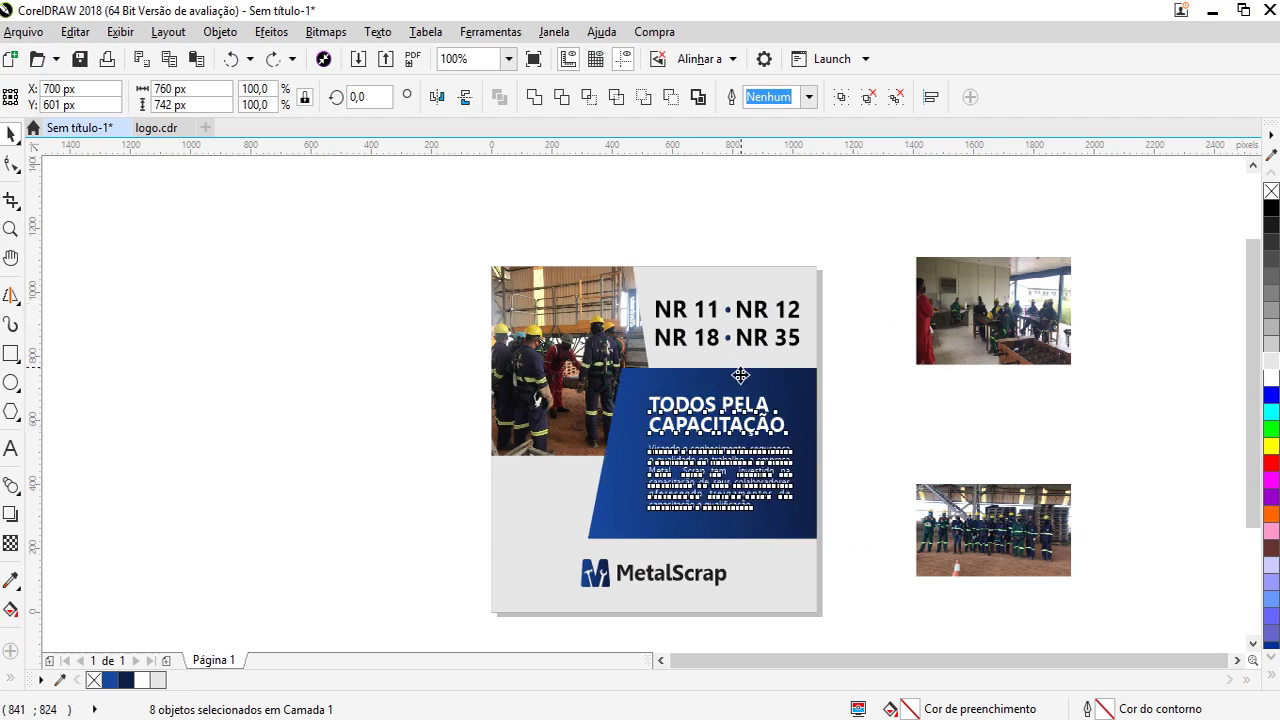
{"action": "left_click_drag", "start_coordinate": [893, 256], "coordinate": [664, 552]}
{"action": "left_click", "coordinate": [897, 394]}
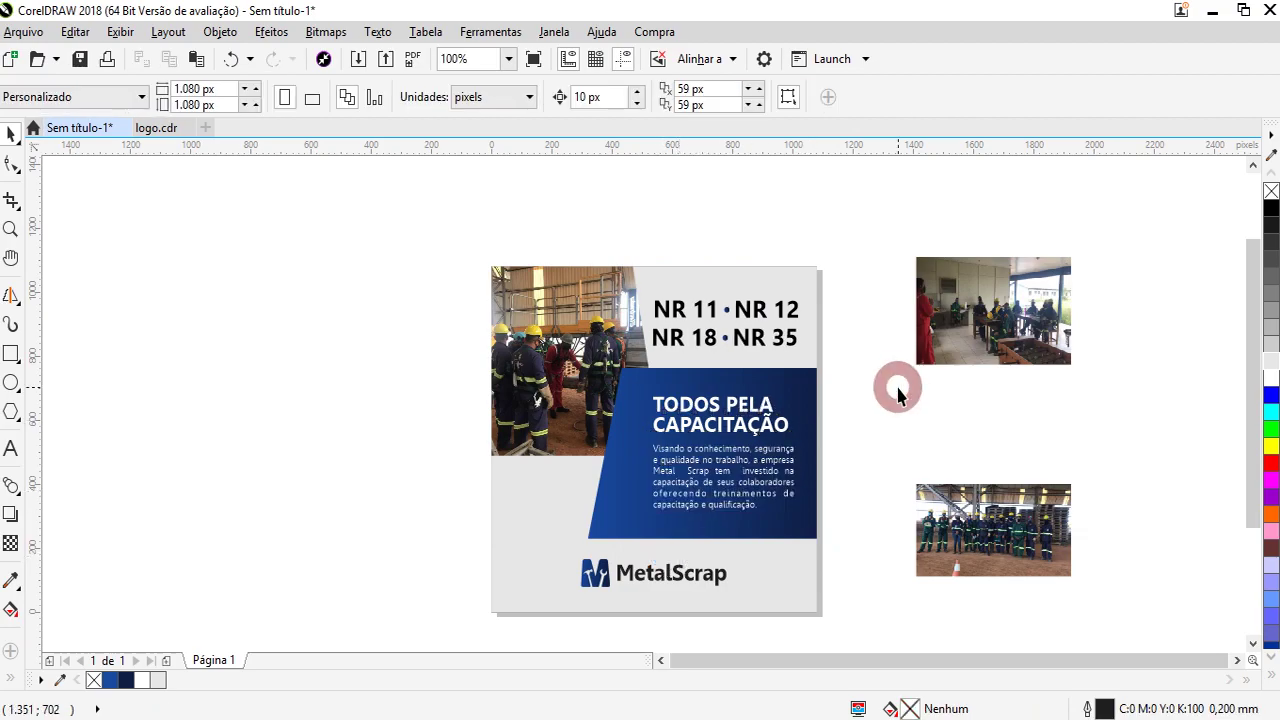
Narrow the blue gradient panel from its slanted side to a width of about 704 px
{"action": "left_click", "coordinate": [604, 360]}
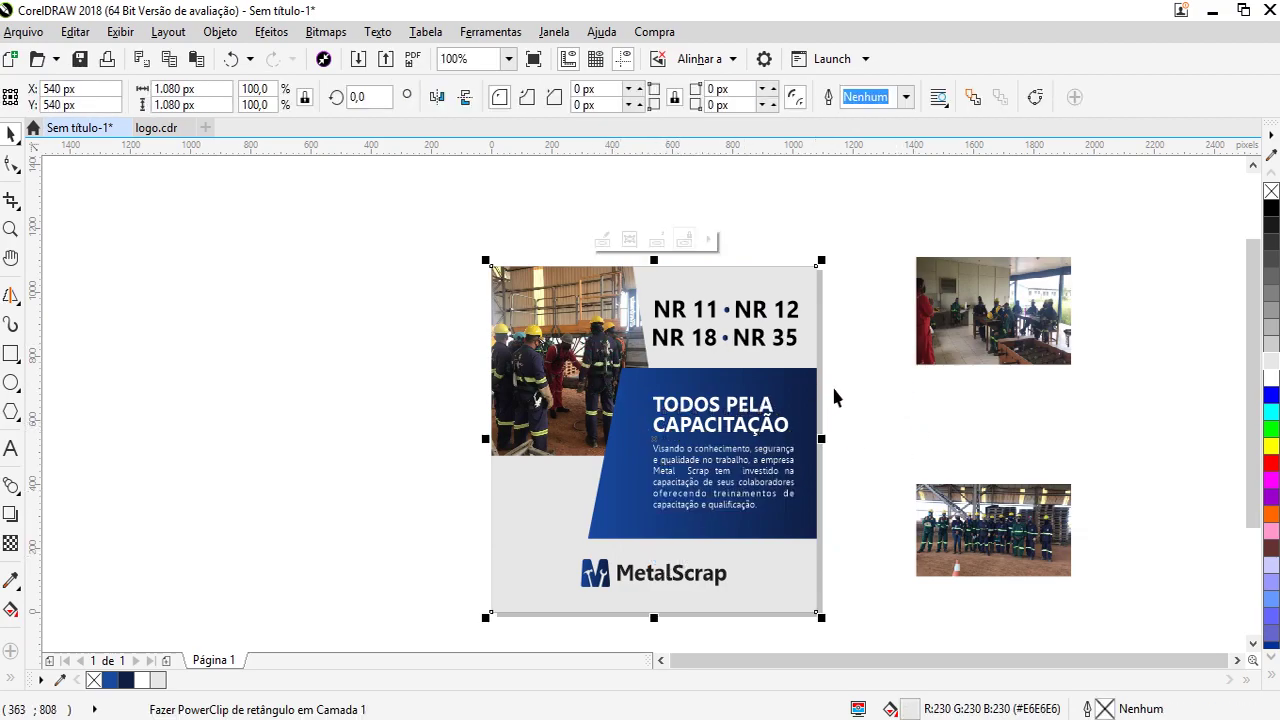
{"action": "left_click", "coordinate": [877, 369]}
{"action": "left_click", "coordinate": [626, 429]}
{"action": "left_click_drag", "start_coordinate": [590, 455], "coordinate": [605, 455]}
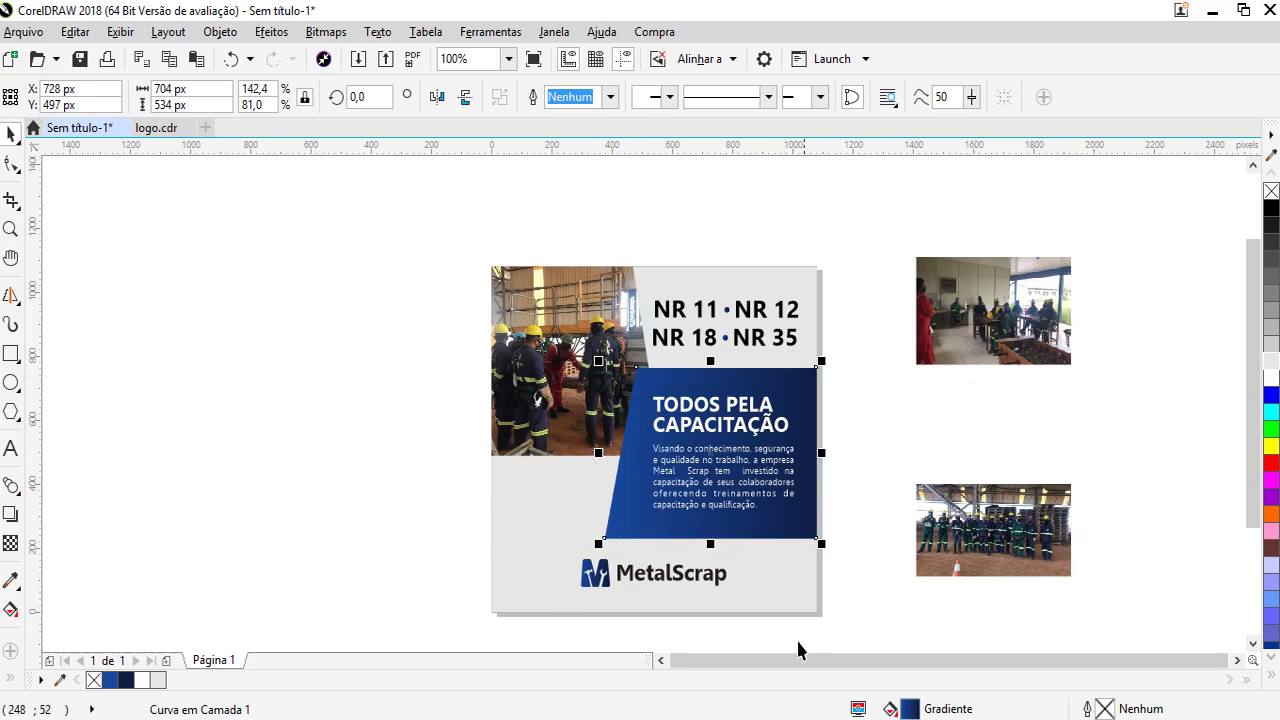
{"action": "left_click", "coordinate": [871, 283]}
{"action": "left_click", "coordinate": [837, 283]}
{"action": "left_click_drag", "start_coordinate": [612, 540], "coordinate": [792, 331]}
{"action": "left_click", "coordinate": [829, 294]}
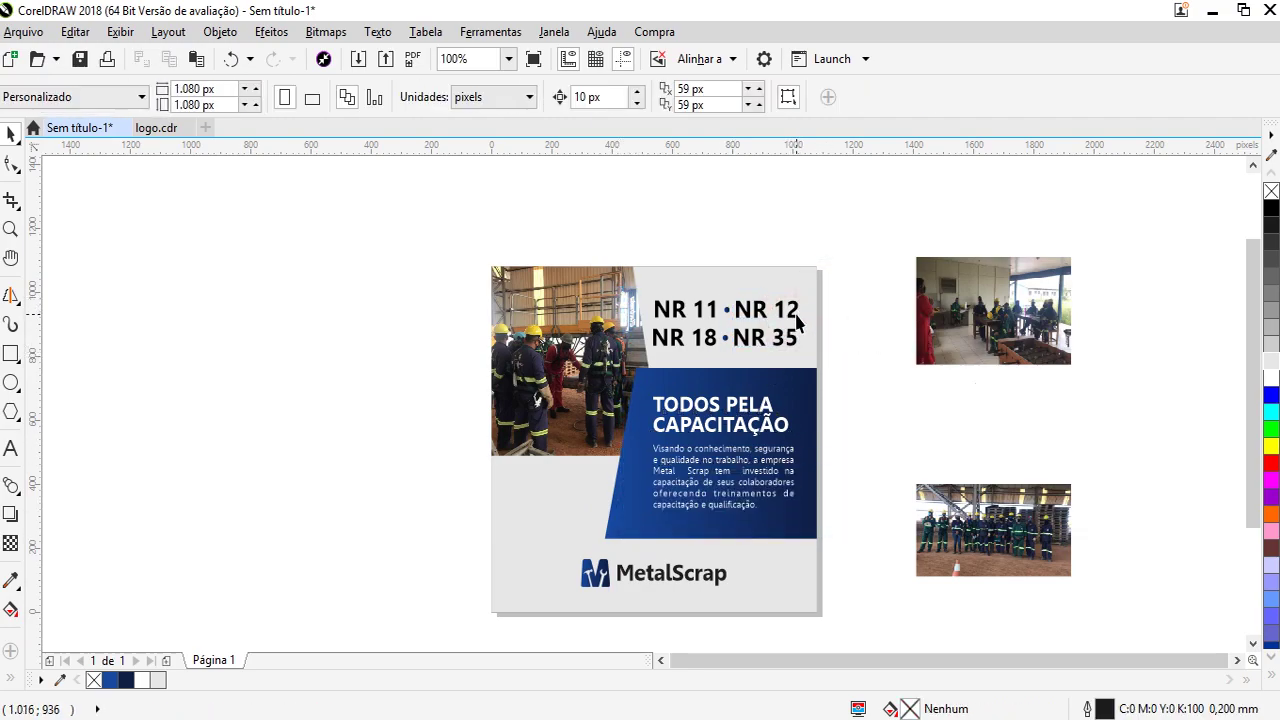
Scale the two NR rows down to about 466 × 134 px overall
{"action": "left_click", "coordinate": [797, 318]}
{"action": "scroll", "coordinate": [797, 318], "scroll_direction": "up", "scroll_amount": 2}
{"action": "left_click_drag", "start_coordinate": [613, 385], "coordinate": [610, 387]}
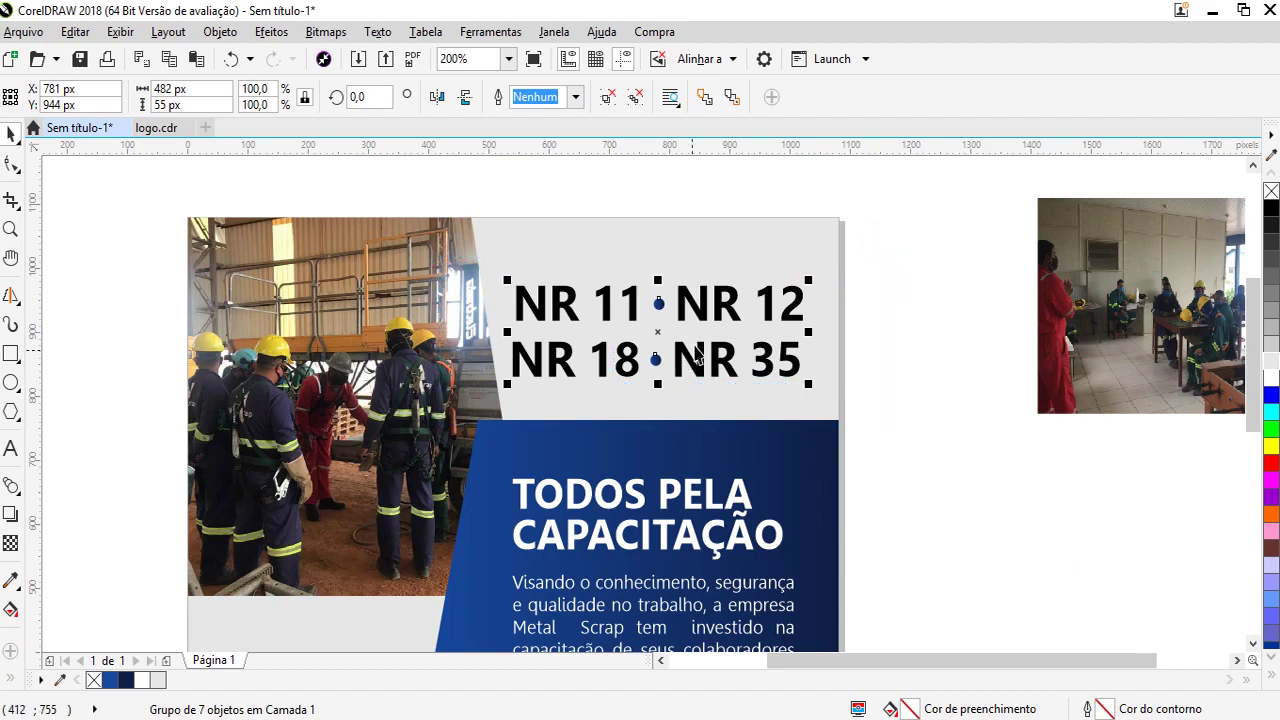
{"action": "left_click_drag", "start_coordinate": [815, 279], "coordinate": [800, 283]}
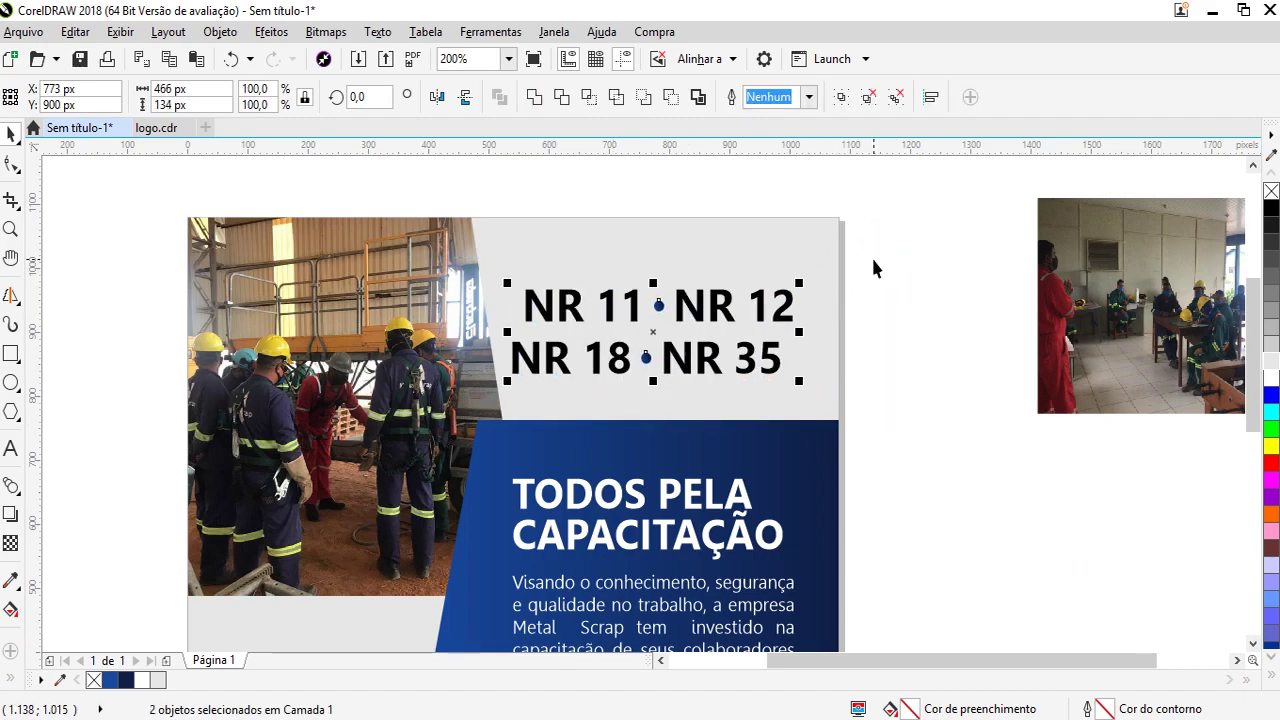
{"action": "left_click", "coordinate": [874, 268]}
Ungroup the "NR 11 • NR 12" row and delete the stray object in front of "NR 11"
{"action": "left_click", "coordinate": [532, 300]}
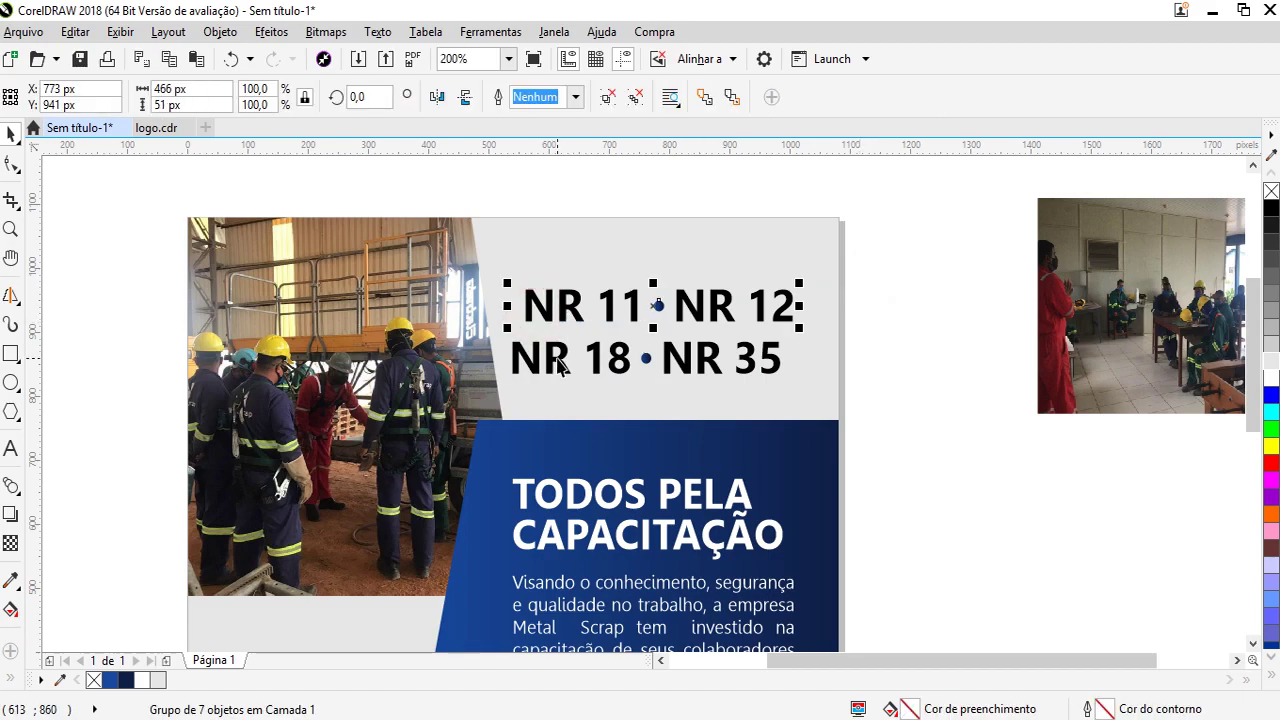
{"action": "left_click", "coordinate": [11, 448]}
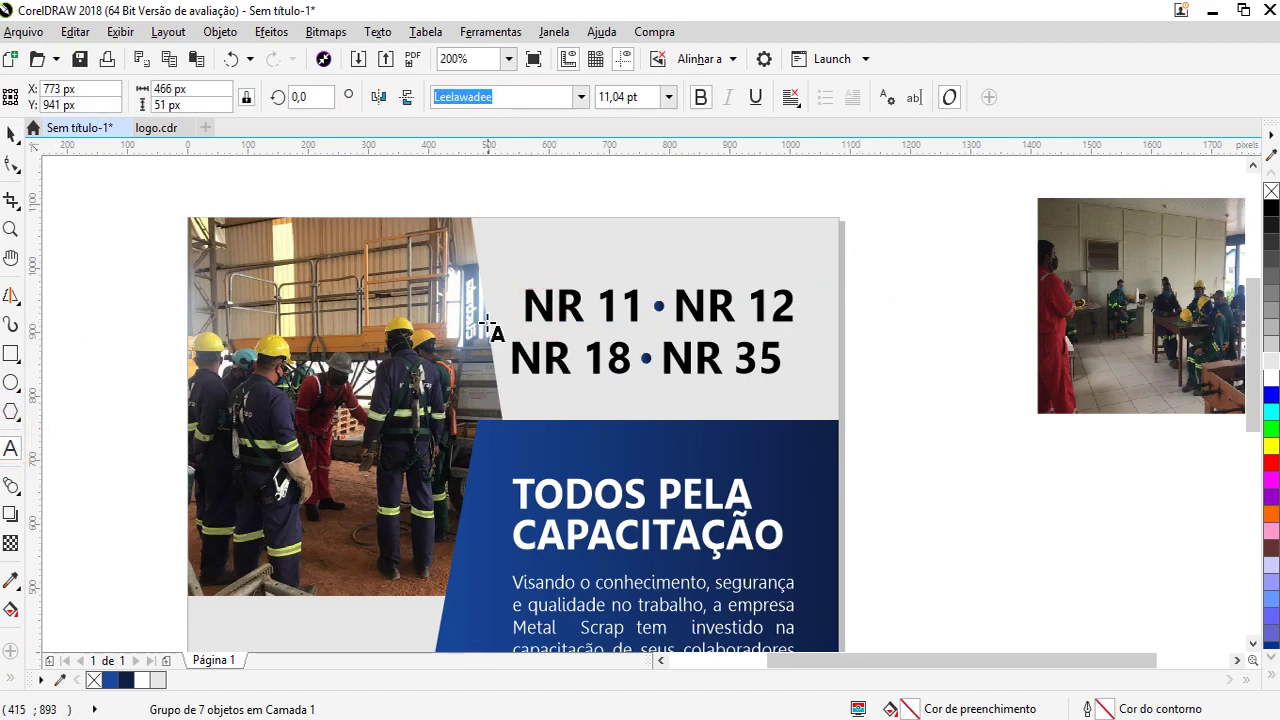
{"action": "left_click", "coordinate": [523, 300]}
{"action": "left_click", "coordinate": [10, 132]}
{"action": "left_click", "coordinate": [543, 315]}
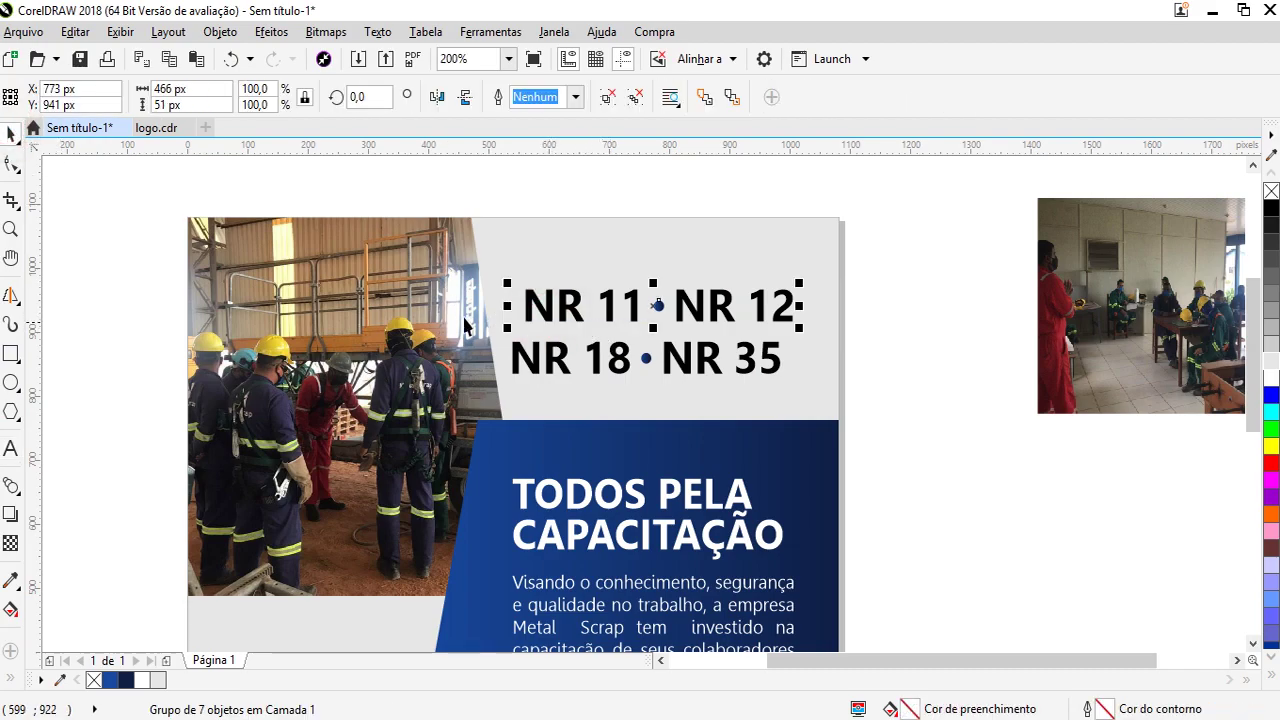
{"action": "left_click", "coordinate": [637, 100]}
{"action": "left_click", "coordinate": [603, 171]}
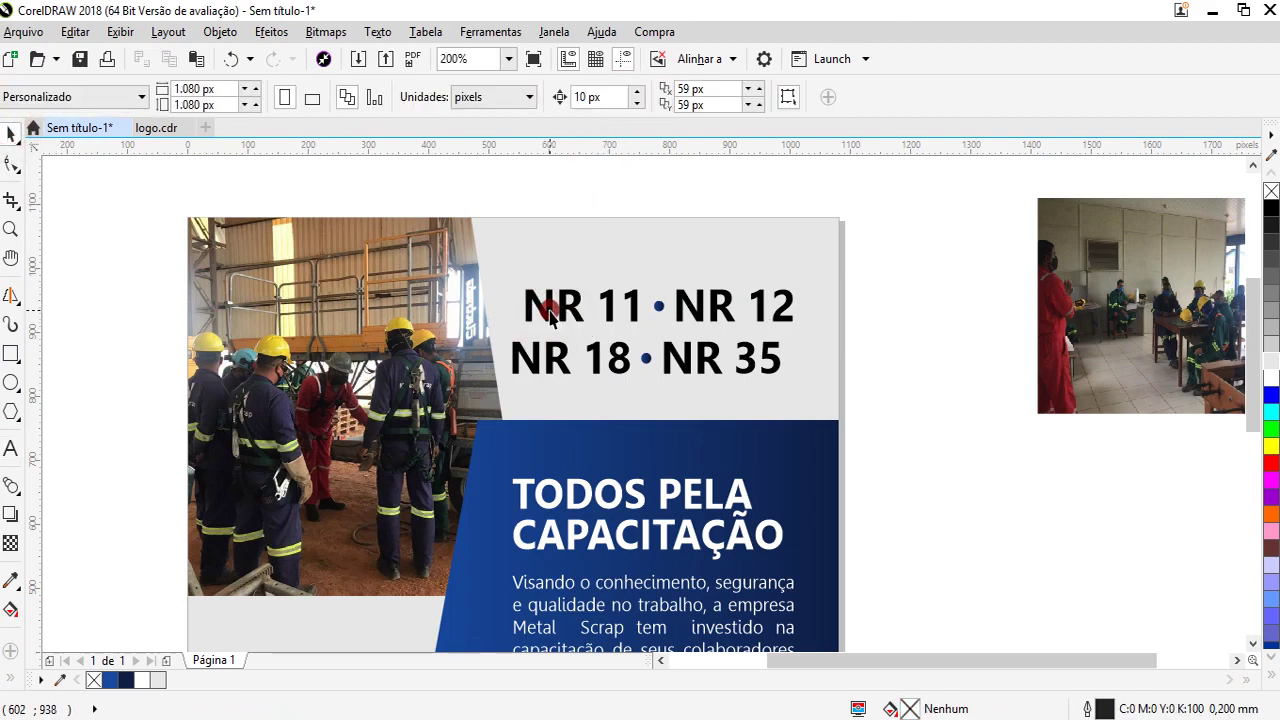
{"action": "left_click", "coordinate": [557, 292]}
{"action": "left_click_drag", "start_coordinate": [458, 180], "coordinate": [640, 362]}
{"action": "key", "text": "Delete"}
Regroup the "NR 11 • NR 12" row and align it with the "NR 18 • NR 35" row
{"action": "left_click_drag", "start_coordinate": [875, 262], "coordinate": [510, 343]}
{"action": "left_click", "coordinate": [842, 100]}
{"action": "left_click", "coordinate": [752, 360], "text": "shift"}
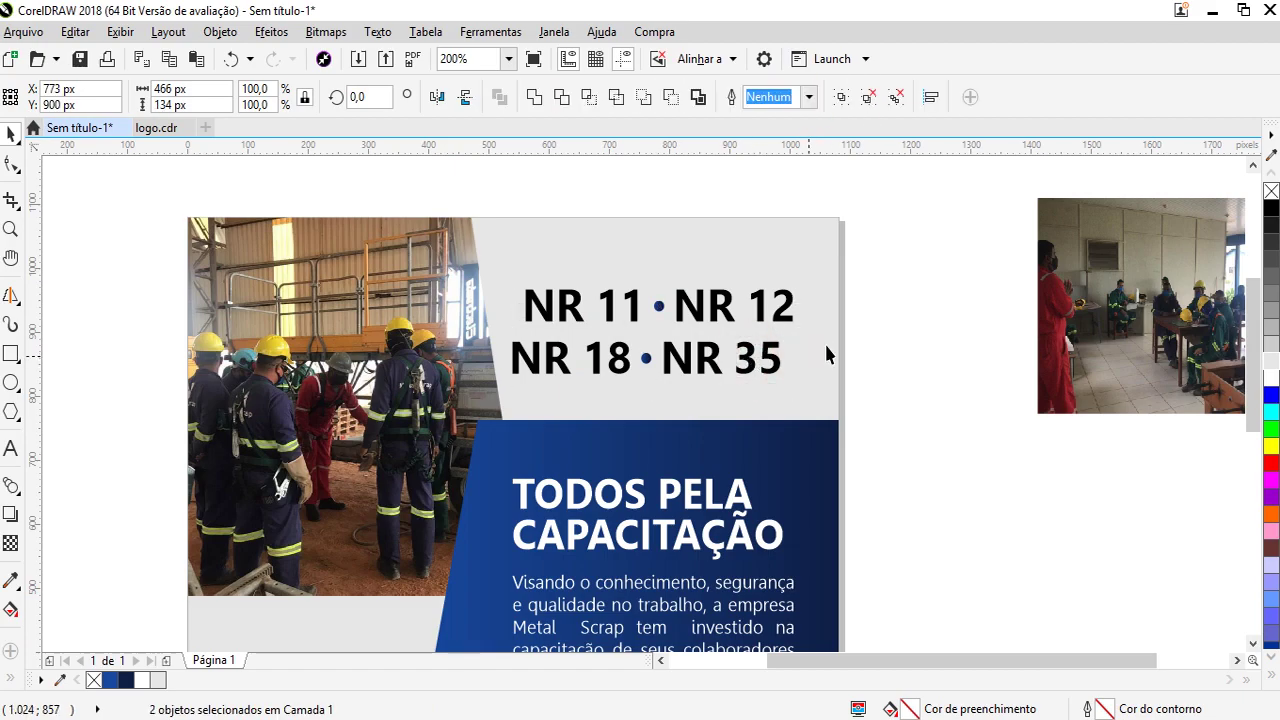
{"action": "key", "text": "e"}
{"action": "left_click", "coordinate": [948, 272]}
Group both NR rows together and scale the group to about 413 × 124 px
{"action": "left_click_drag", "start_coordinate": [946, 268], "coordinate": [480, 420]}
{"action": "left_click", "coordinate": [844, 96]}
{"action": "left_click_drag", "start_coordinate": [507, 378], "coordinate": [526, 374]}
{"action": "left_click", "coordinate": [930, 358]}
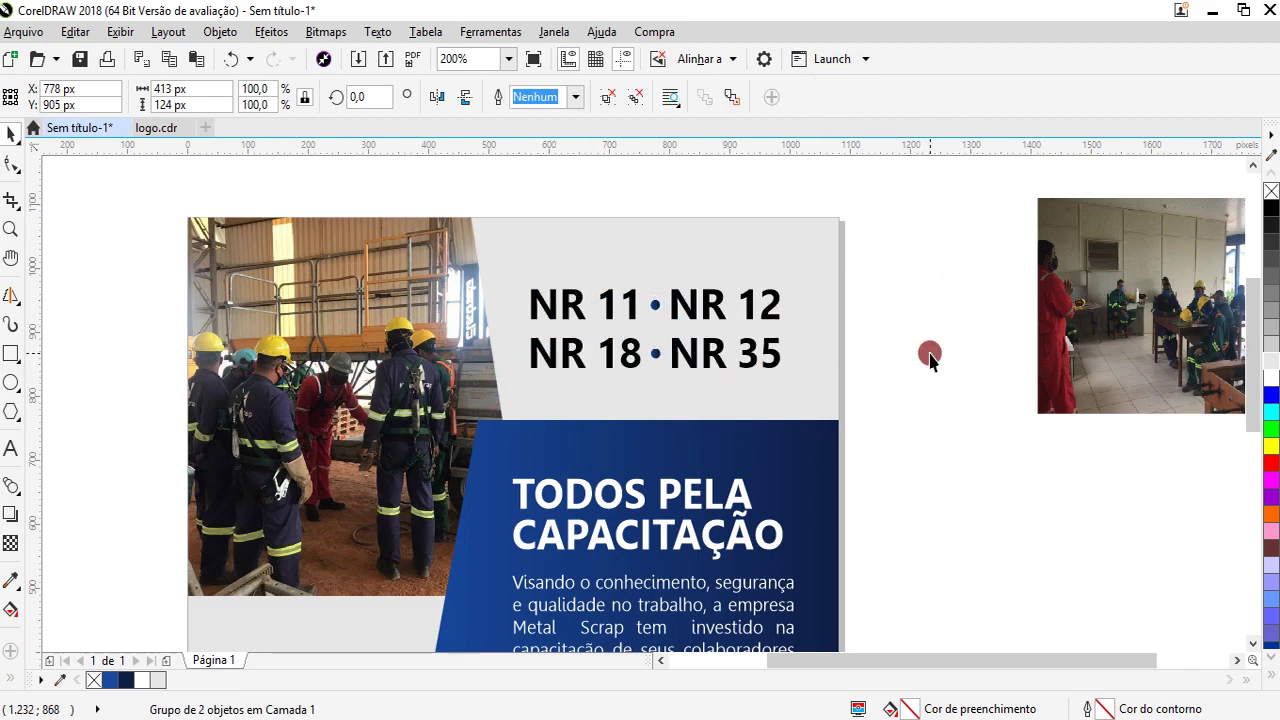
Place a vertical guideline through the page's center at X 540 px
{"action": "scroll", "coordinate": [590, 420], "scroll_direction": "down", "scroll_amount": 2}
{"action": "scroll", "coordinate": [680, 452], "scroll_direction": "up", "scroll_amount": 1}
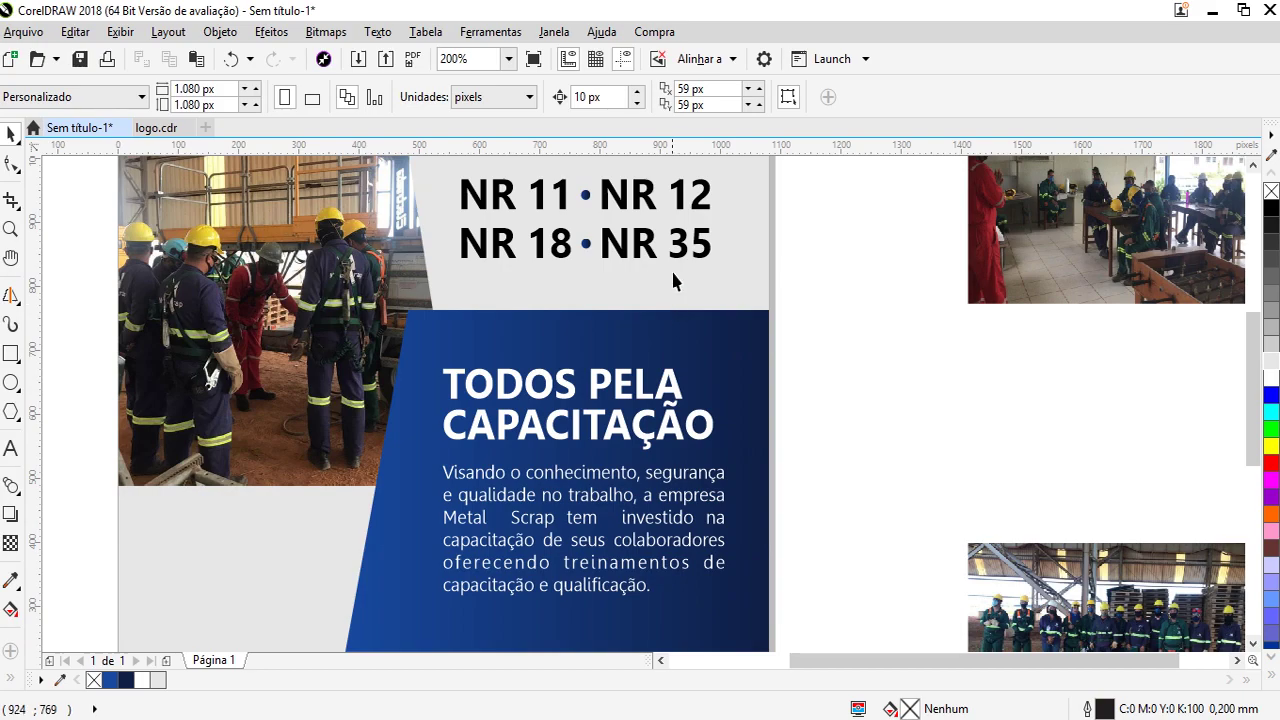
{"action": "left_click", "coordinate": [703, 264]}
{"action": "left_click", "coordinate": [254, 598]}
{"action": "left_click_drag", "start_coordinate": [36, 528], "coordinate": [443, 457]}
{"action": "scroll", "coordinate": [492, 447], "scroll_direction": "down", "scroll_amount": 1}
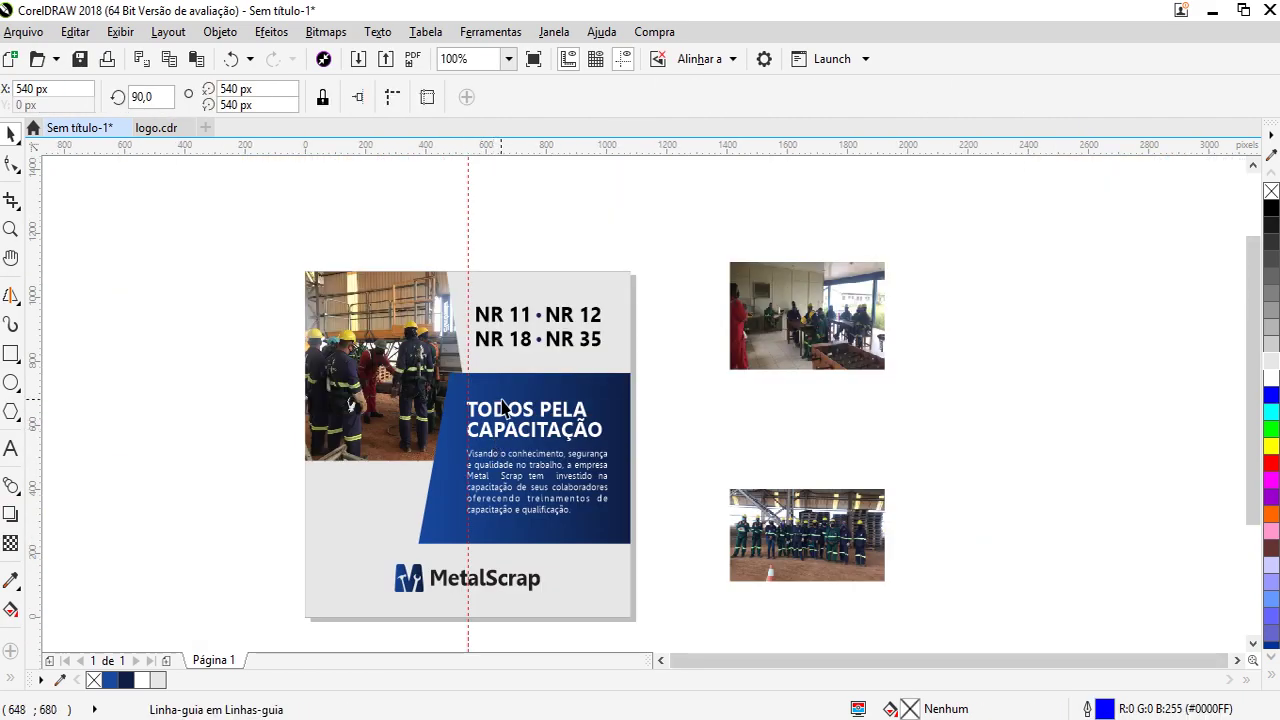
Enlarge the NR group to about 443 × 133 px so its left edge meets the vertical center guideline
{"action": "scroll", "coordinate": [497, 310], "scroll_direction": "up", "scroll_amount": 1}
{"action": "left_click_drag", "start_coordinate": [400, 206], "coordinate": [749, 400]}
{"action": "left_click_drag", "start_coordinate": [448, 302], "coordinate": [434, 286]}
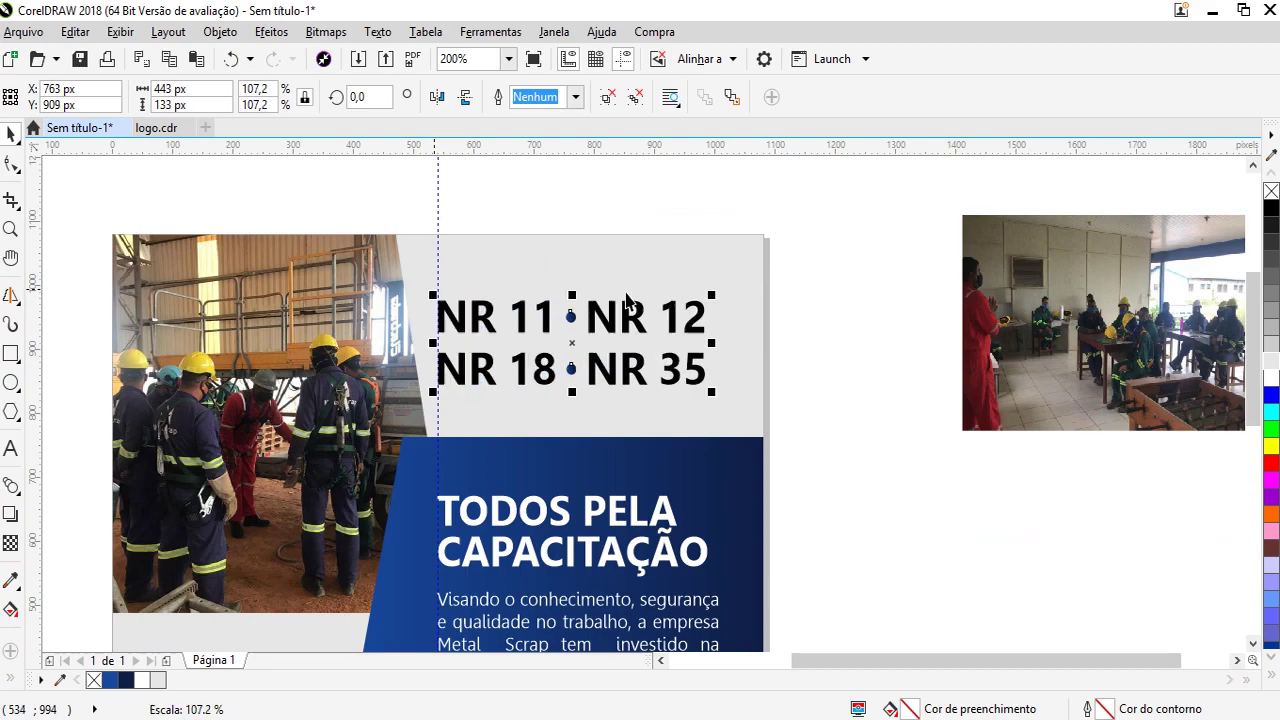
{"action": "left_click", "coordinate": [803, 289]}
{"action": "scroll", "coordinate": [558, 258], "scroll_direction": "down", "scroll_amount": 1}
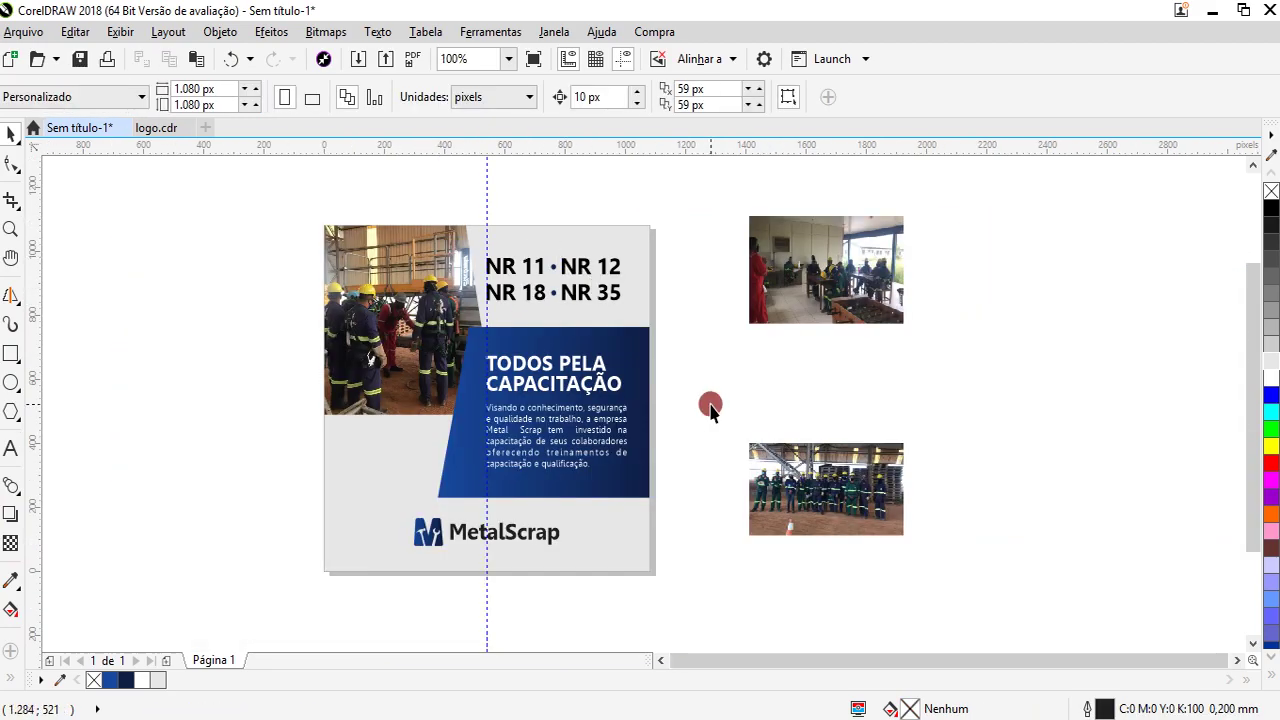
{"action": "scroll", "coordinate": [446, 400], "scroll_direction": "up", "scroll_amount": 1}
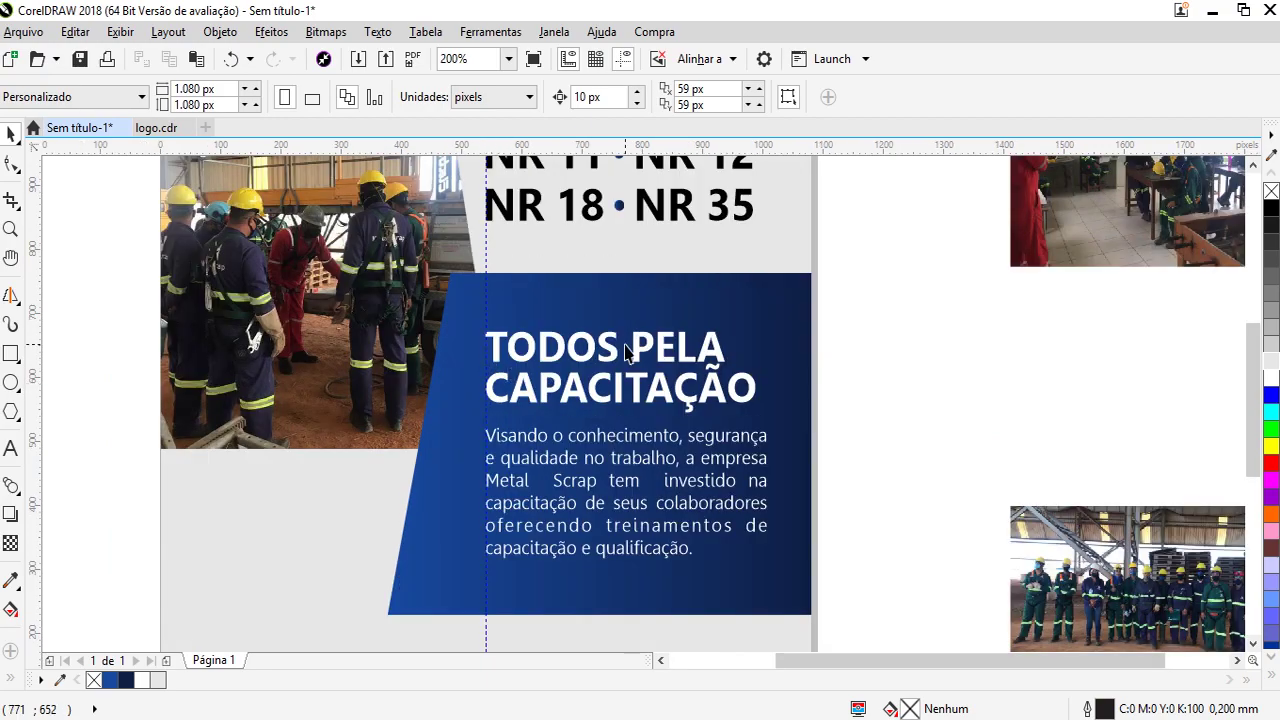
{"action": "scroll", "coordinate": [166, 420], "scroll_direction": "down", "scroll_amount": 1}
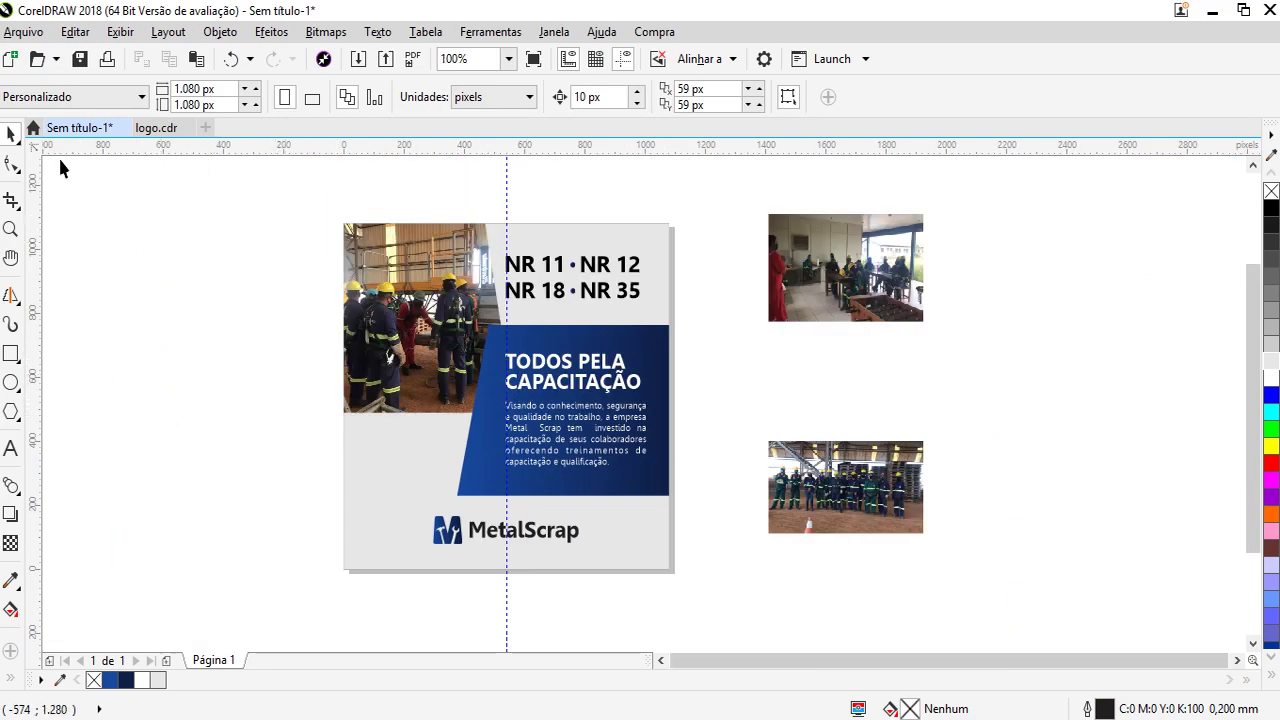
Draw a 69 × 69 px square in the page's upper-left corner and place guidelines along its inner edges
{"action": "left_click", "coordinate": [11, 353]}
{"action": "scroll", "coordinate": [367, 243], "scroll_direction": "up", "scroll_amount": 3}
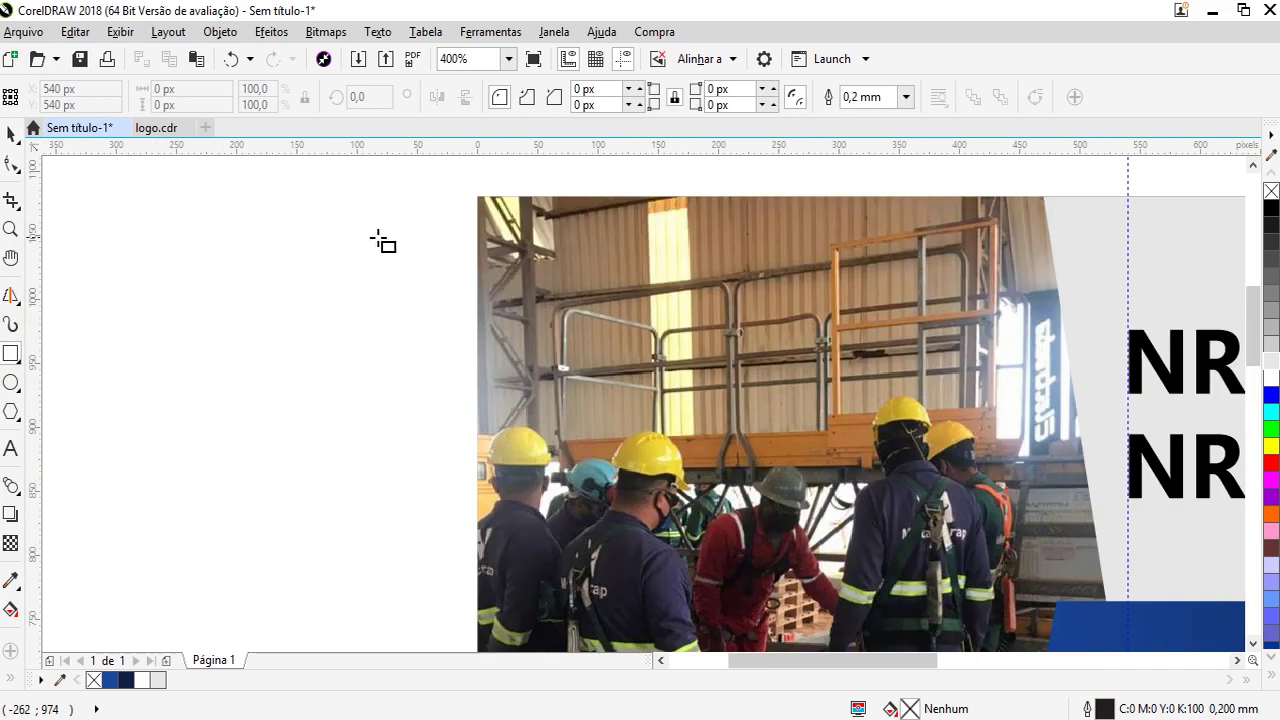
{"action": "left_click_drag", "start_coordinate": [478, 197], "coordinate": [565, 289]}
{"action": "scroll", "coordinate": [306, 270], "scroll_direction": "down", "scroll_amount": 2}
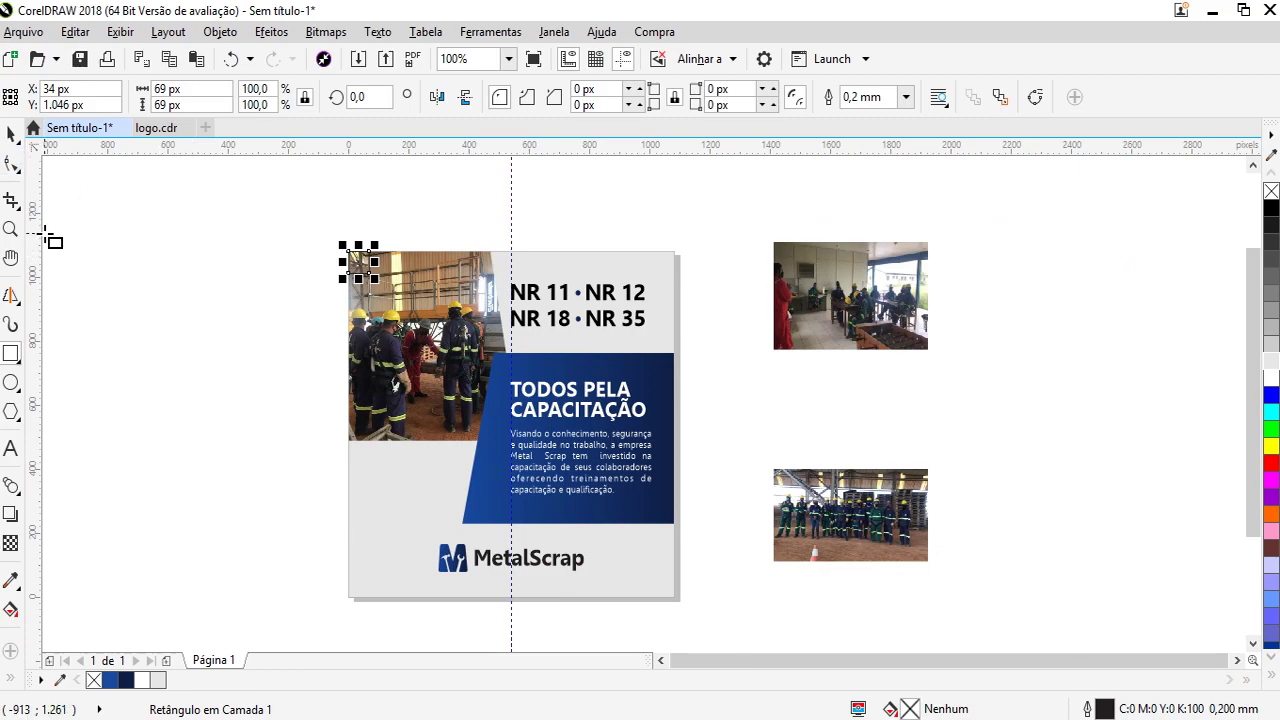
{"action": "left_click_drag", "start_coordinate": [280, 243], "coordinate": [370, 250]}
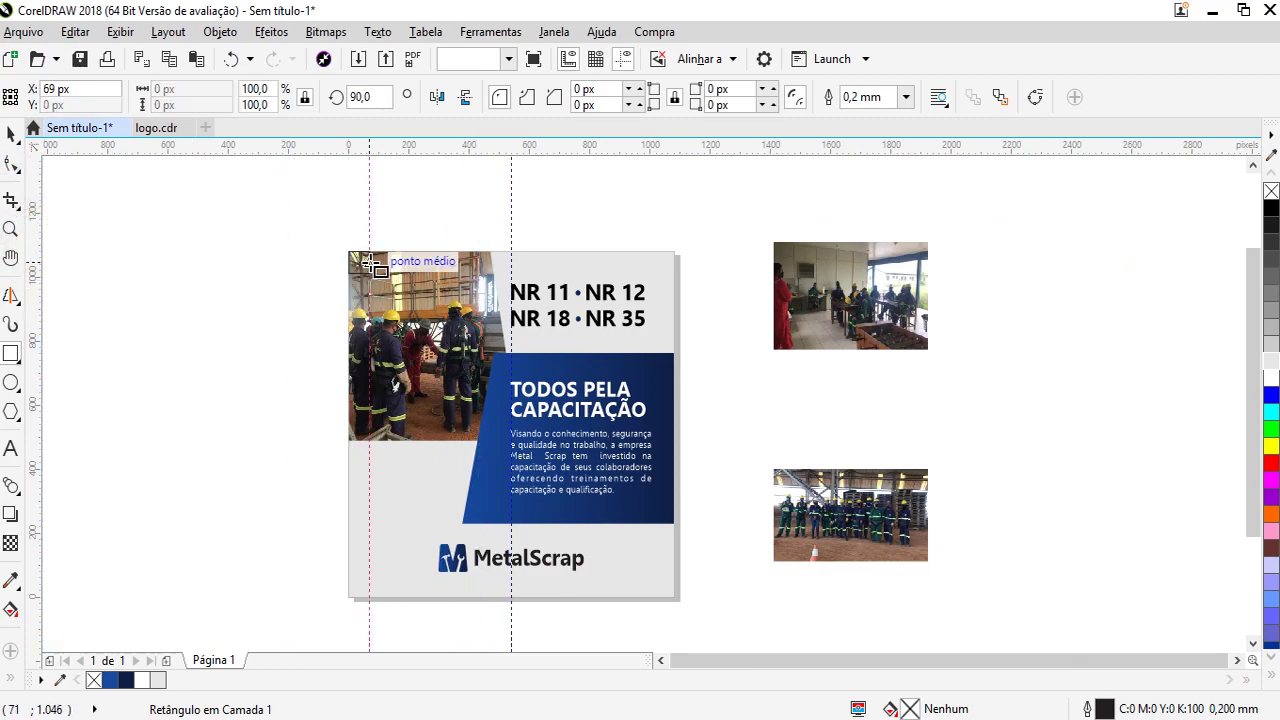
{"action": "left_click_drag", "start_coordinate": [347, 145], "coordinate": [362, 272]}
Add margin guidelines along the inner edges of the square aligned to the page's lower-right corner, and delete the square
{"action": "left_click", "coordinate": [355, 262]}
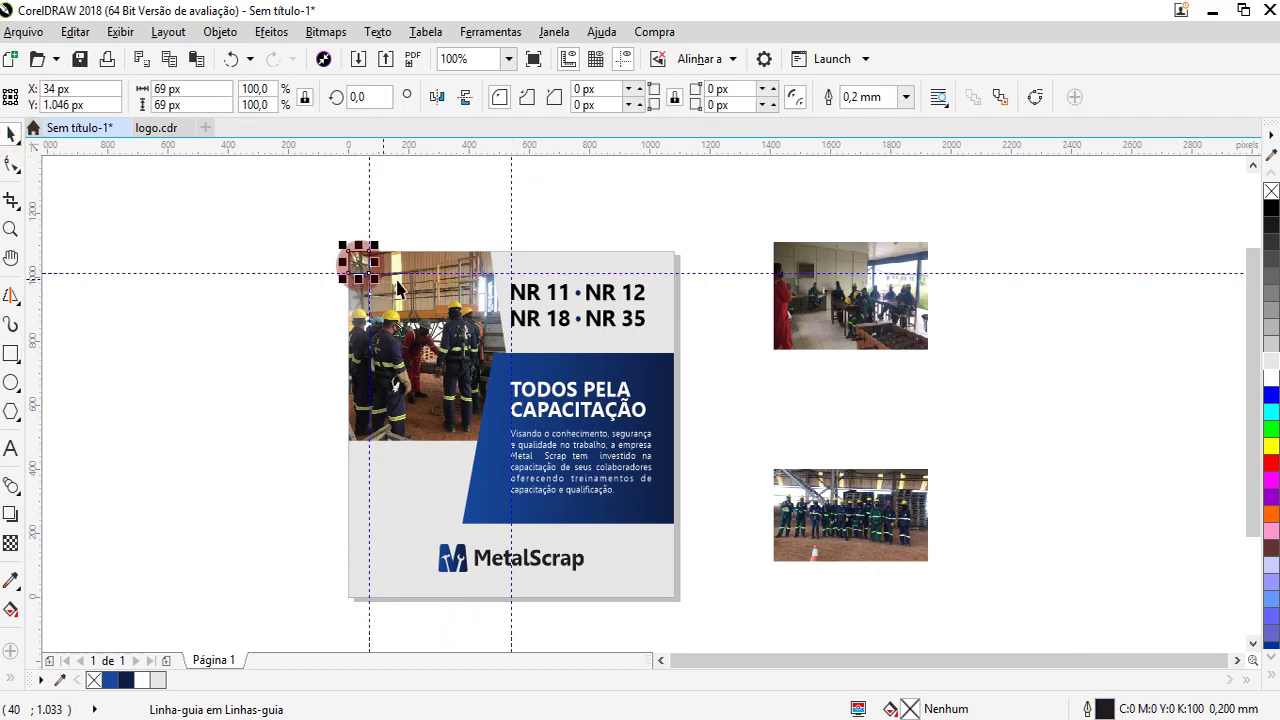
{"action": "left_click", "coordinate": [637, 269], "text": "shift"}
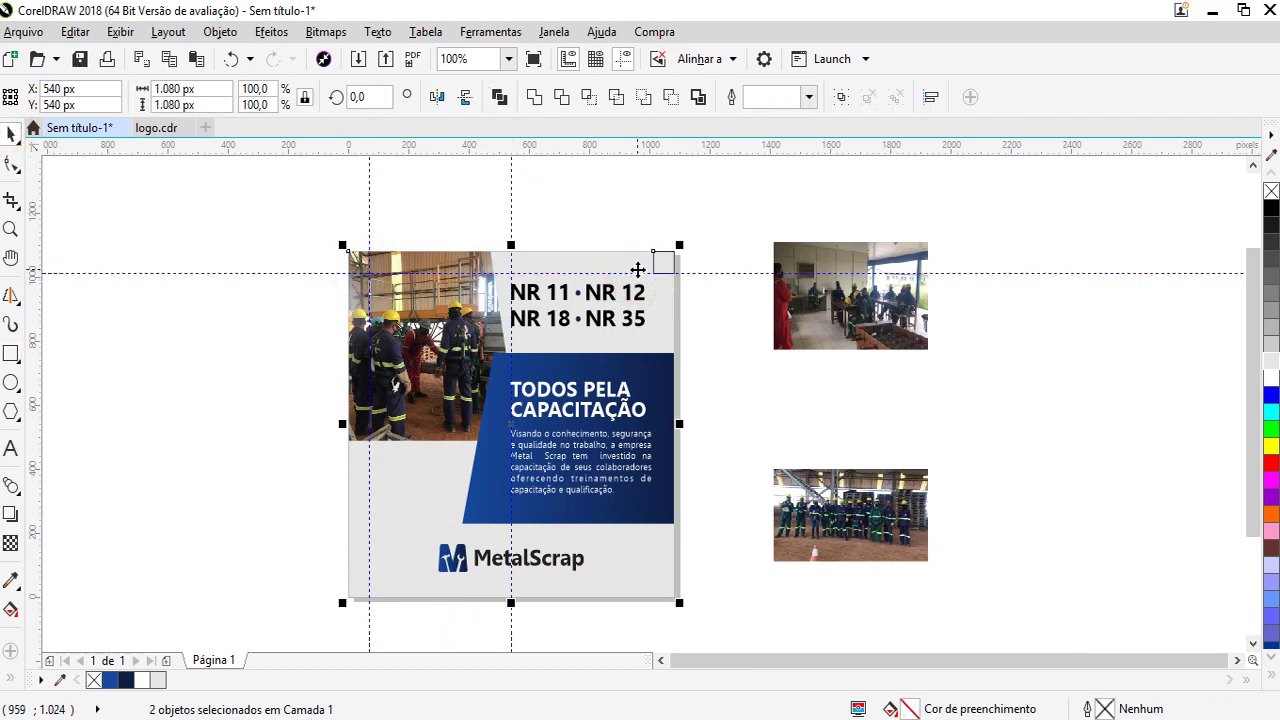
{"action": "left_click_drag", "start_coordinate": [34, 563], "coordinate": [655, 585]}
{"action": "left_click_drag", "start_coordinate": [651, 145], "coordinate": [664, 576]}
{"action": "left_click", "coordinate": [664, 592]}
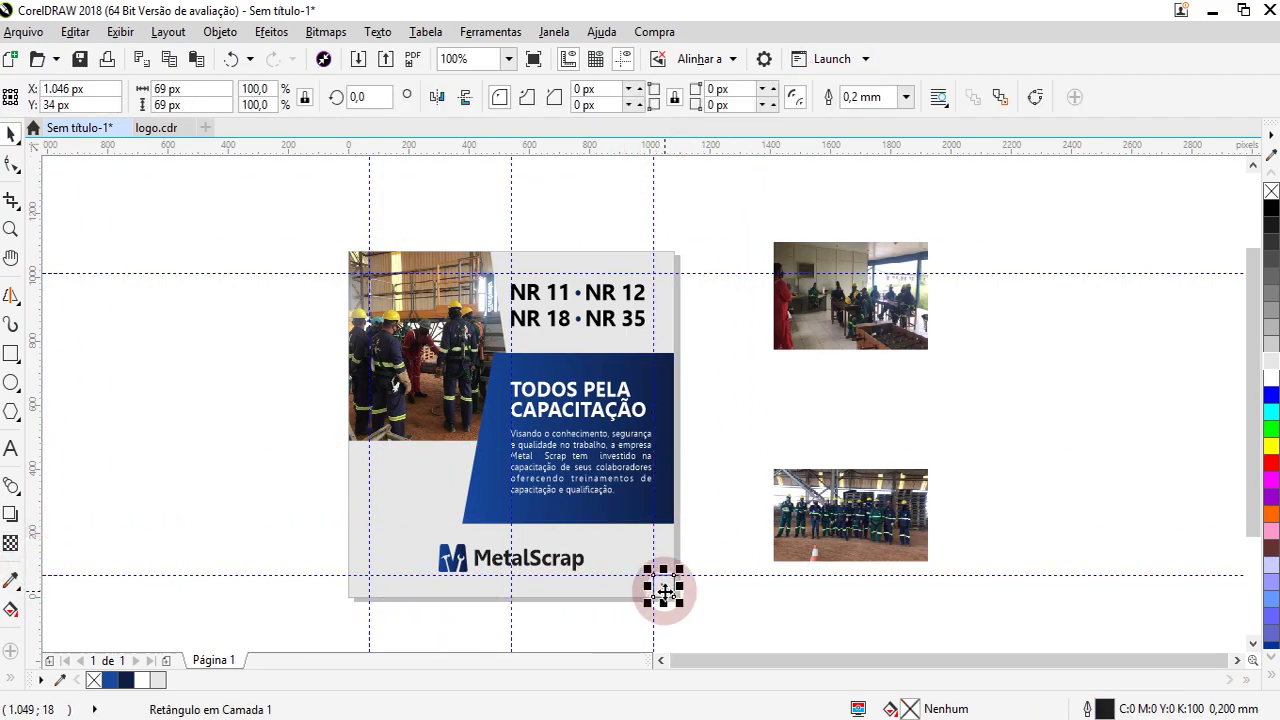
{"action": "left_click", "coordinate": [486, 600]}
Place a horizontal guideline through the center of the light grey background at Y 540 px
{"action": "scroll", "coordinate": [513, 572], "scroll_direction": "up", "scroll_amount": 2}
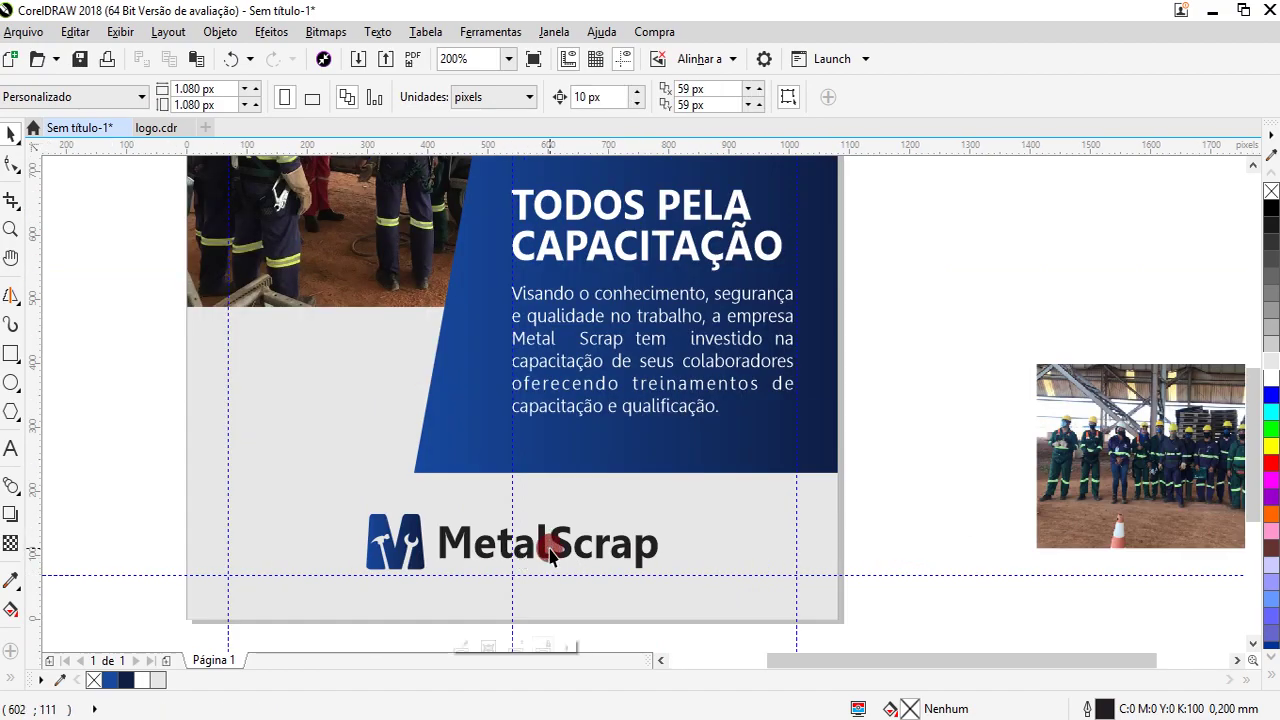
{"action": "left_click", "coordinate": [549, 549]}
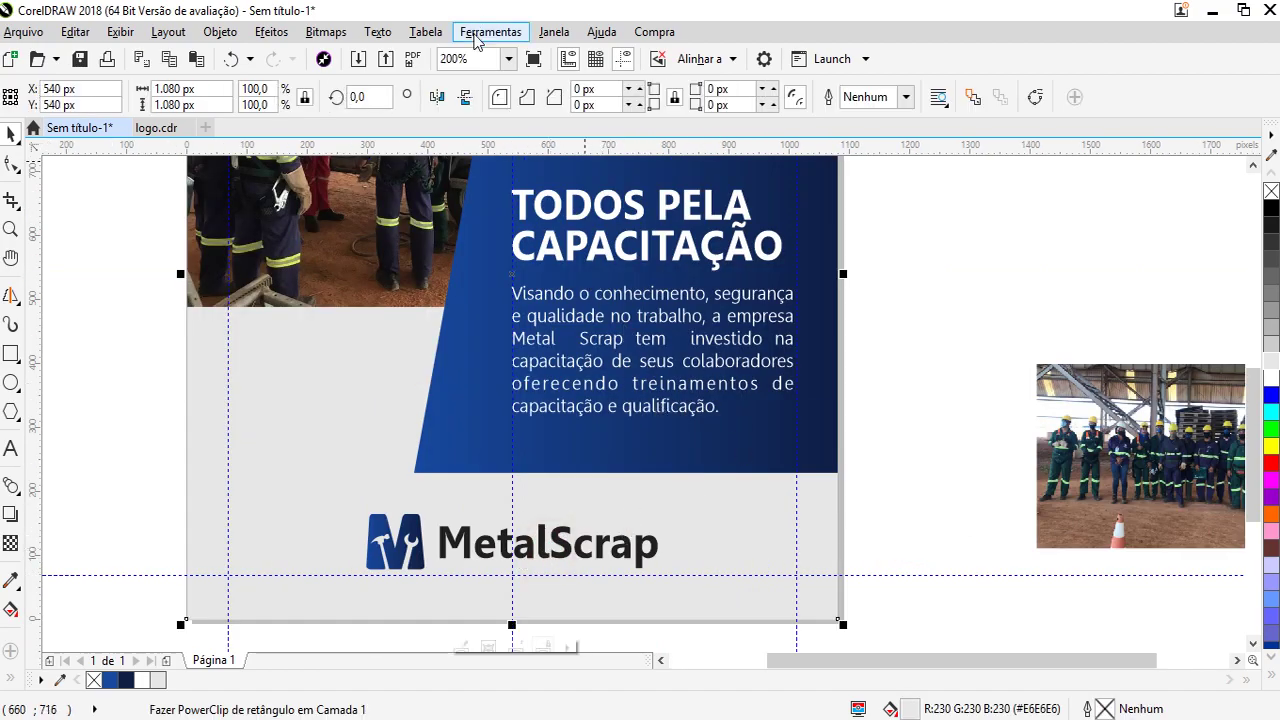
{"action": "left_click_drag", "start_coordinate": [500, 148], "coordinate": [514, 273]}
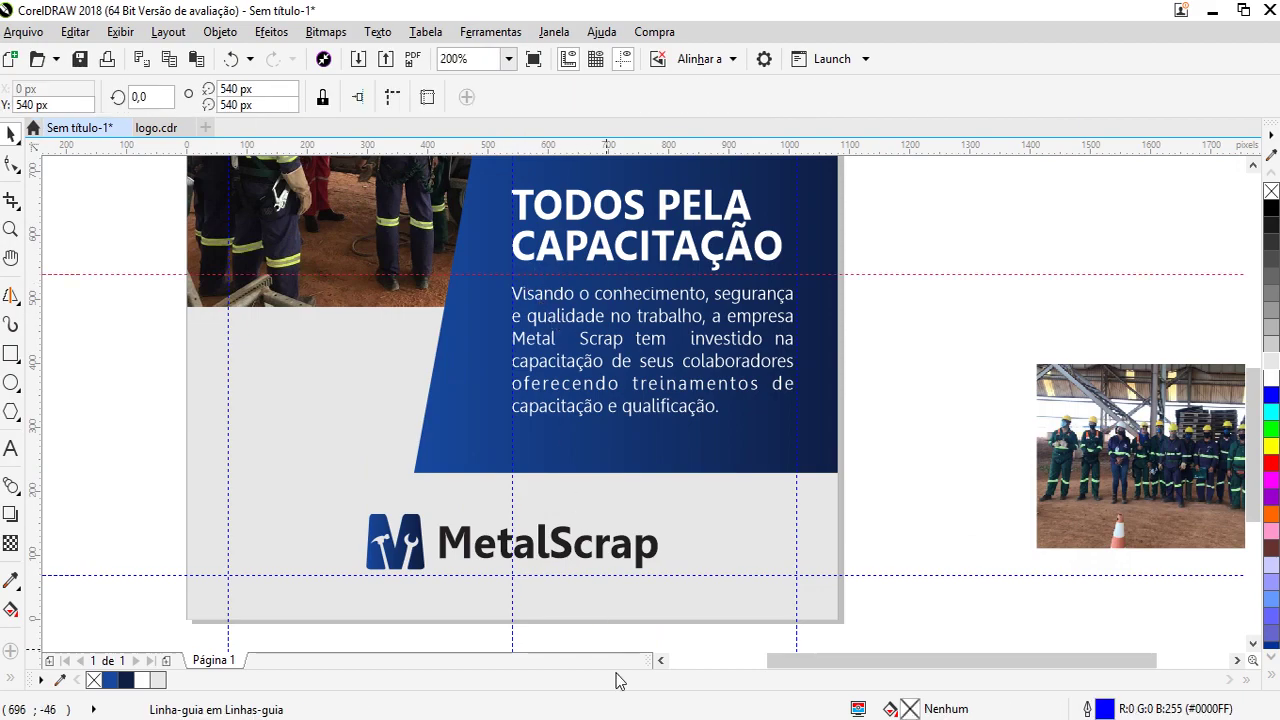
Move the MetalScrap symbol and wordmark down onto the bottom margin guideline, centered at X 540 px
{"action": "left_click", "coordinate": [576, 557]}
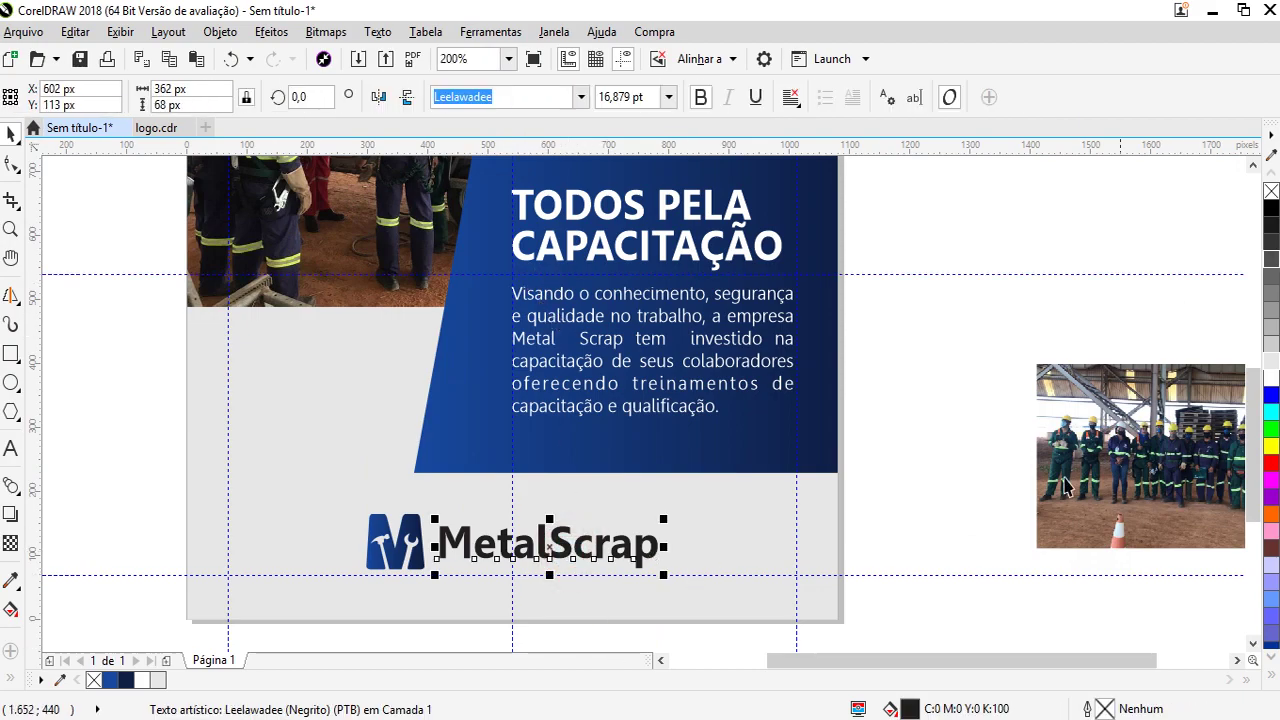
{"action": "left_click_drag", "start_coordinate": [937, 443], "coordinate": [316, 606]}
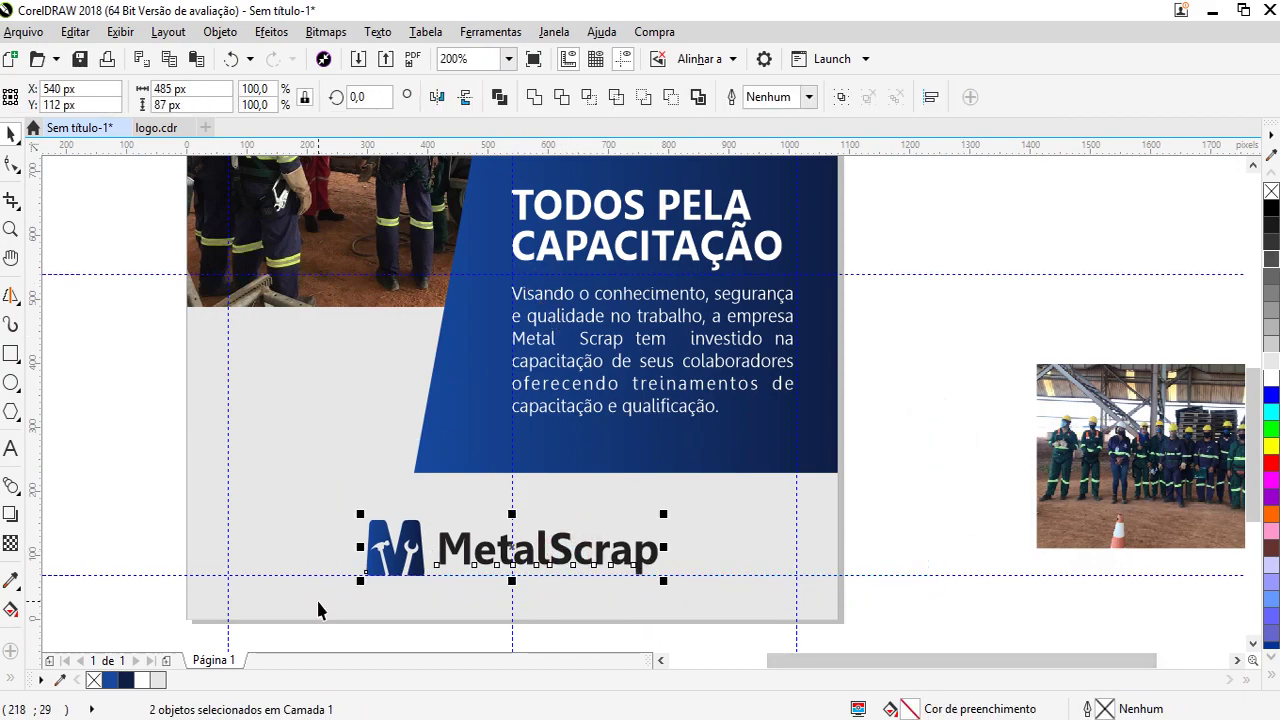
{"action": "scroll", "coordinate": [391, 603], "scroll_direction": "down", "scroll_amount": 1}
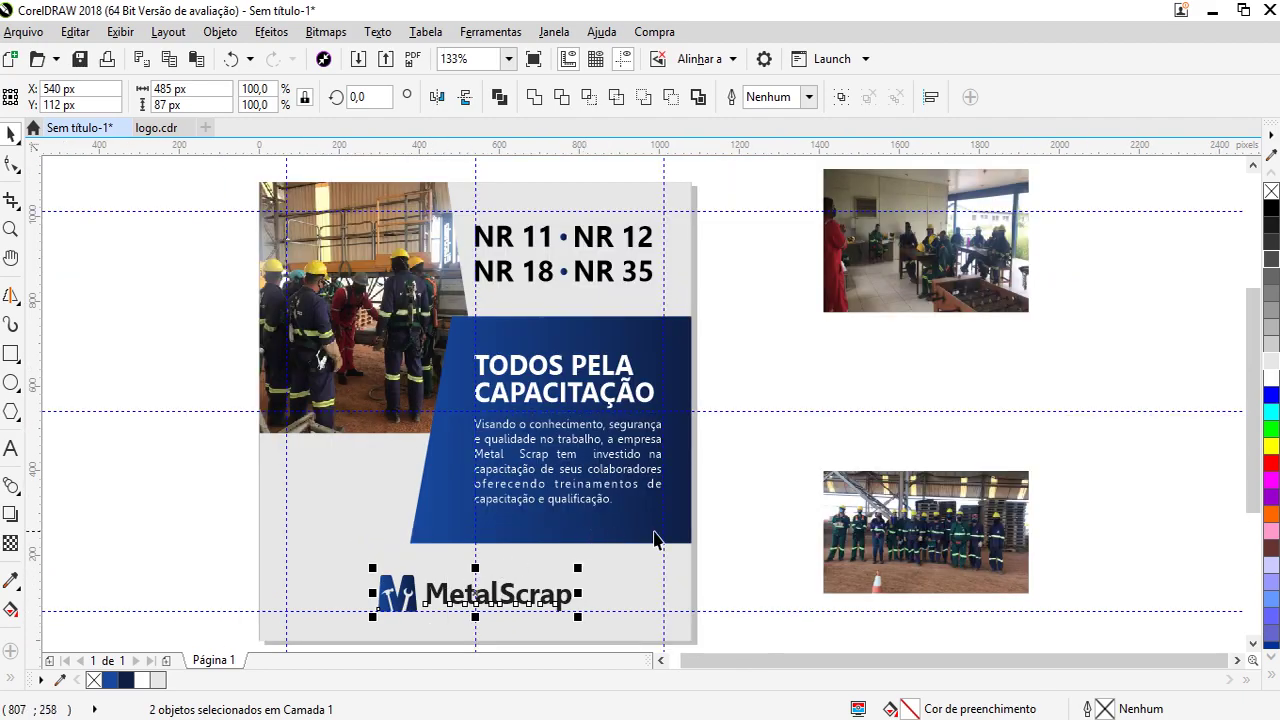
{"action": "left_click", "coordinate": [740, 503]}
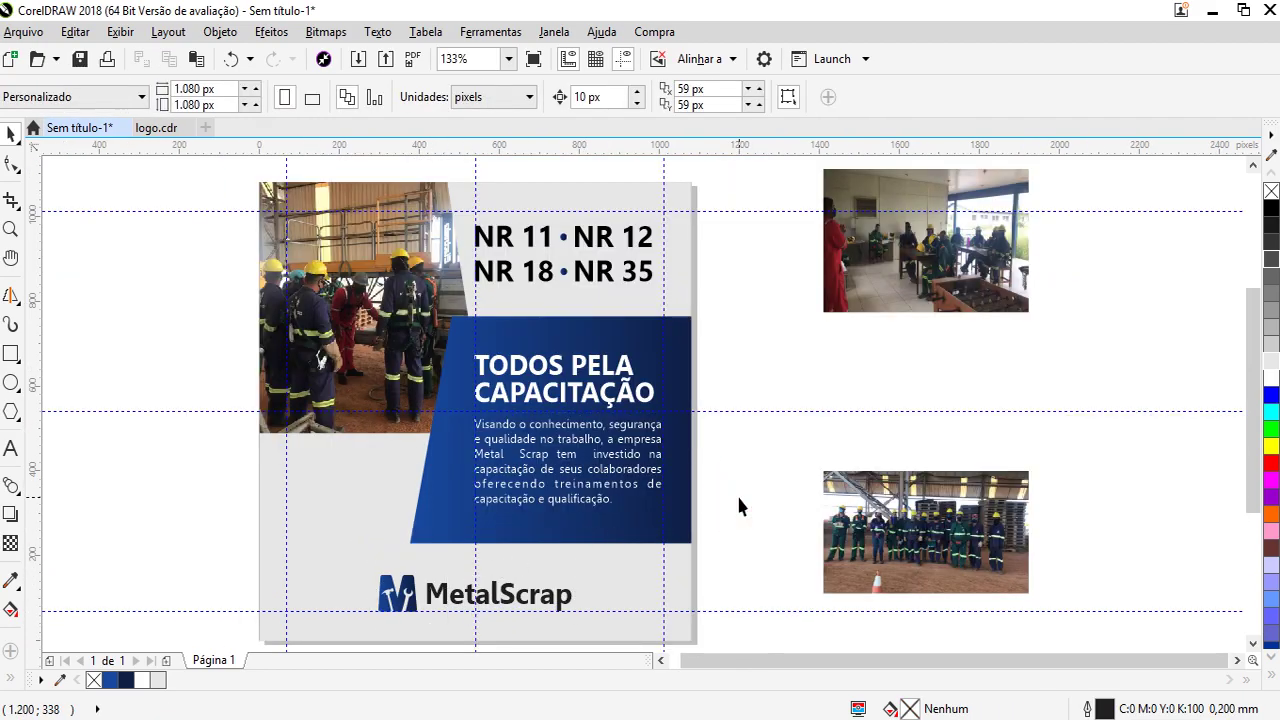
{"action": "left_click_drag", "start_coordinate": [440, 183], "coordinate": [692, 358]}
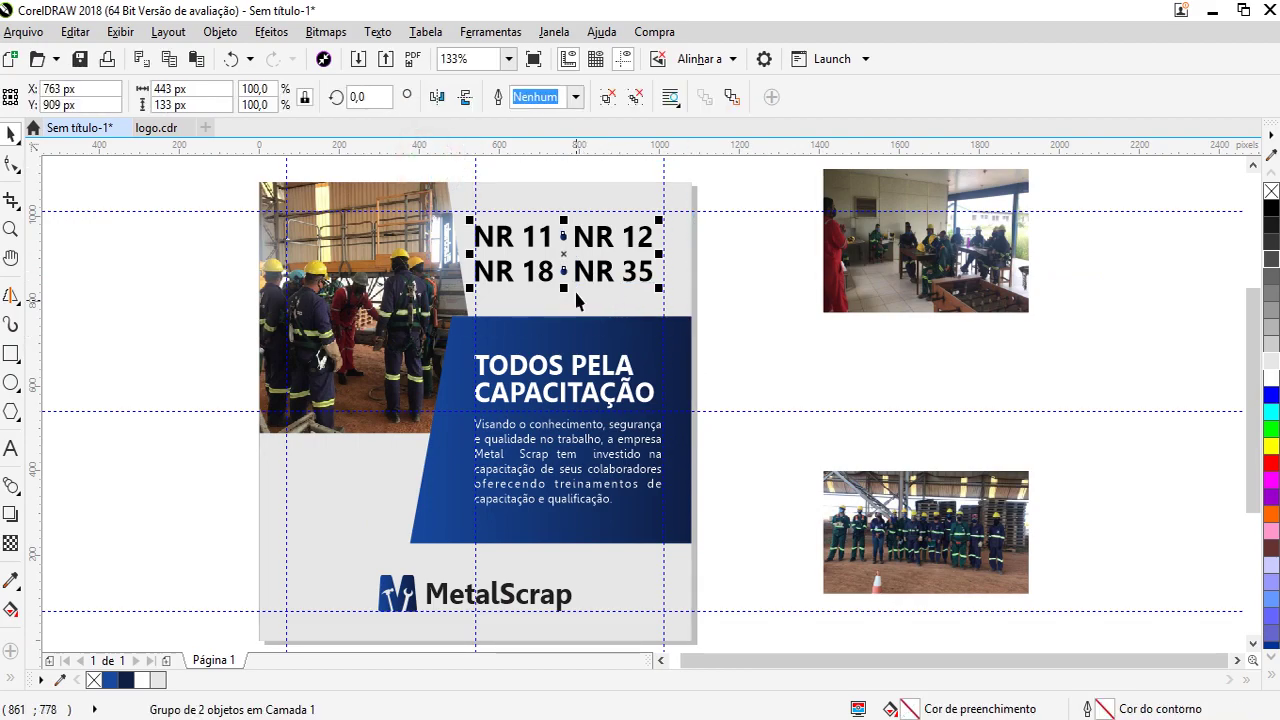
{"action": "scroll", "coordinate": [540, 262], "scroll_direction": "up", "scroll_amount": 2}
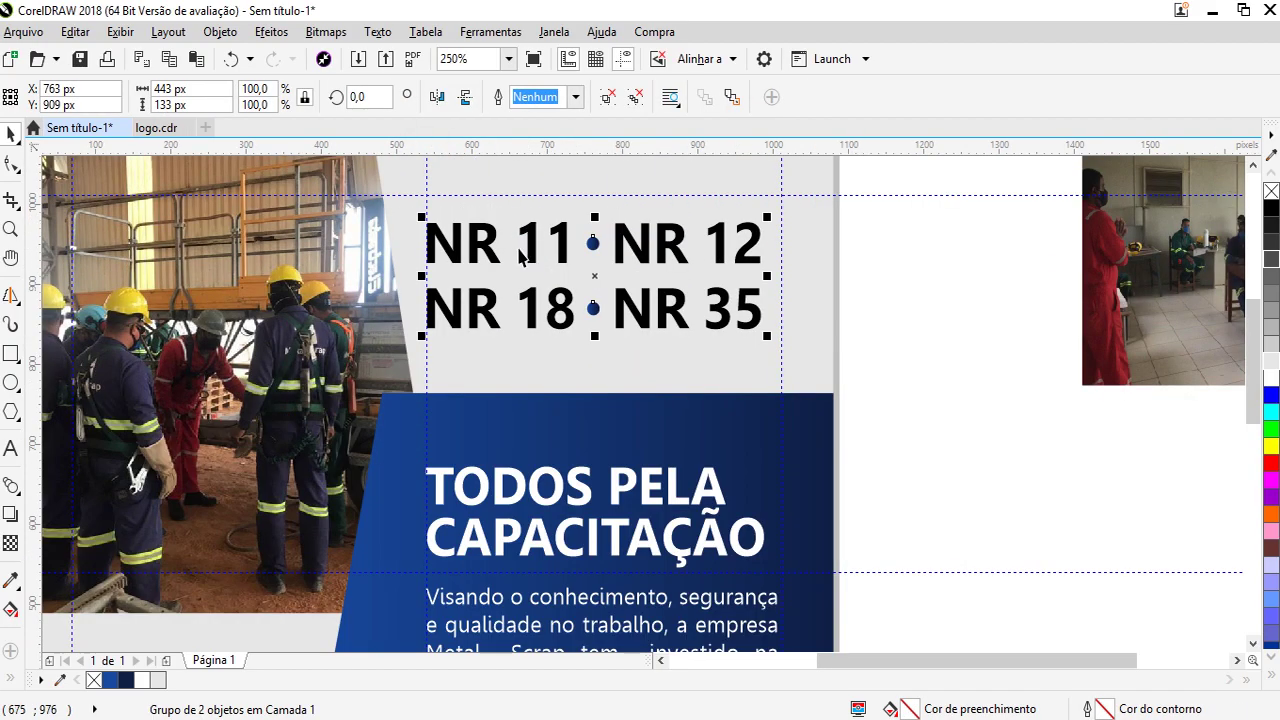
{"action": "scroll", "coordinate": [640, 431], "scroll_direction": "down", "scroll_amount": 2}
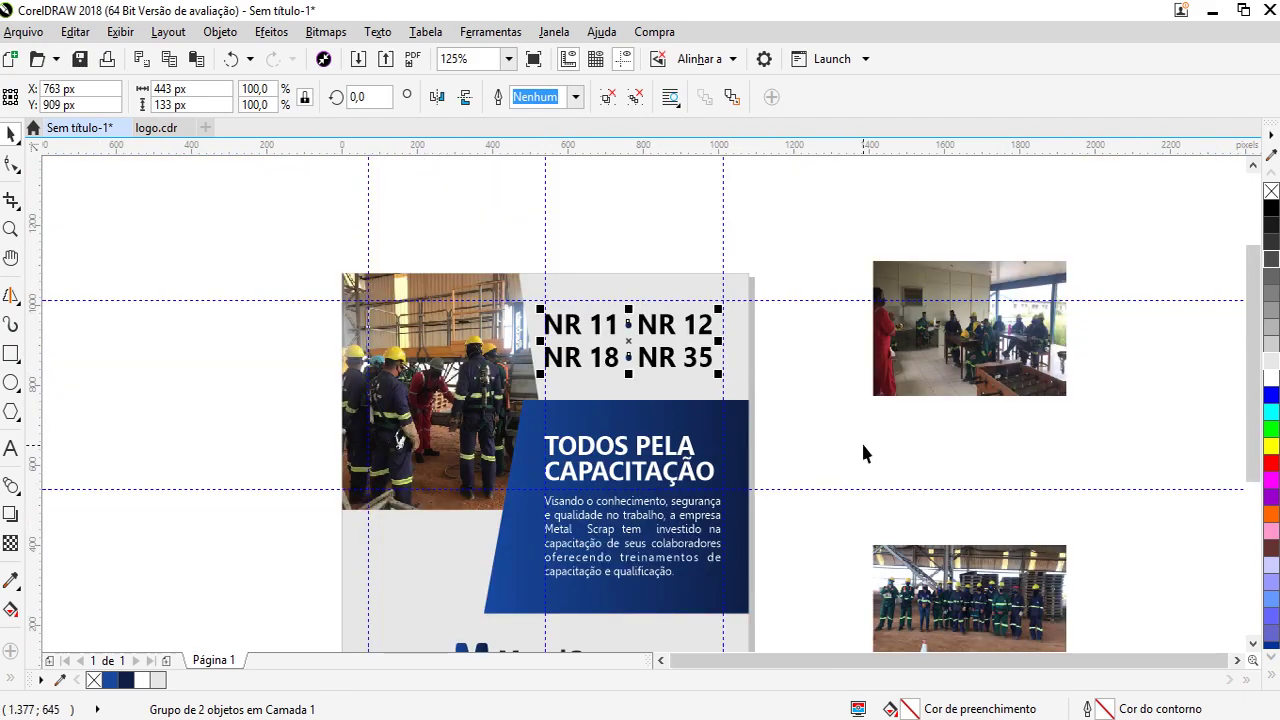
{"action": "left_click", "coordinate": [863, 445]}
{"action": "scroll", "coordinate": [921, 557], "scroll_direction": "down", "scroll_amount": 2}
{"action": "scroll", "coordinate": [921, 557], "scroll_direction": "up", "scroll_amount": 2}
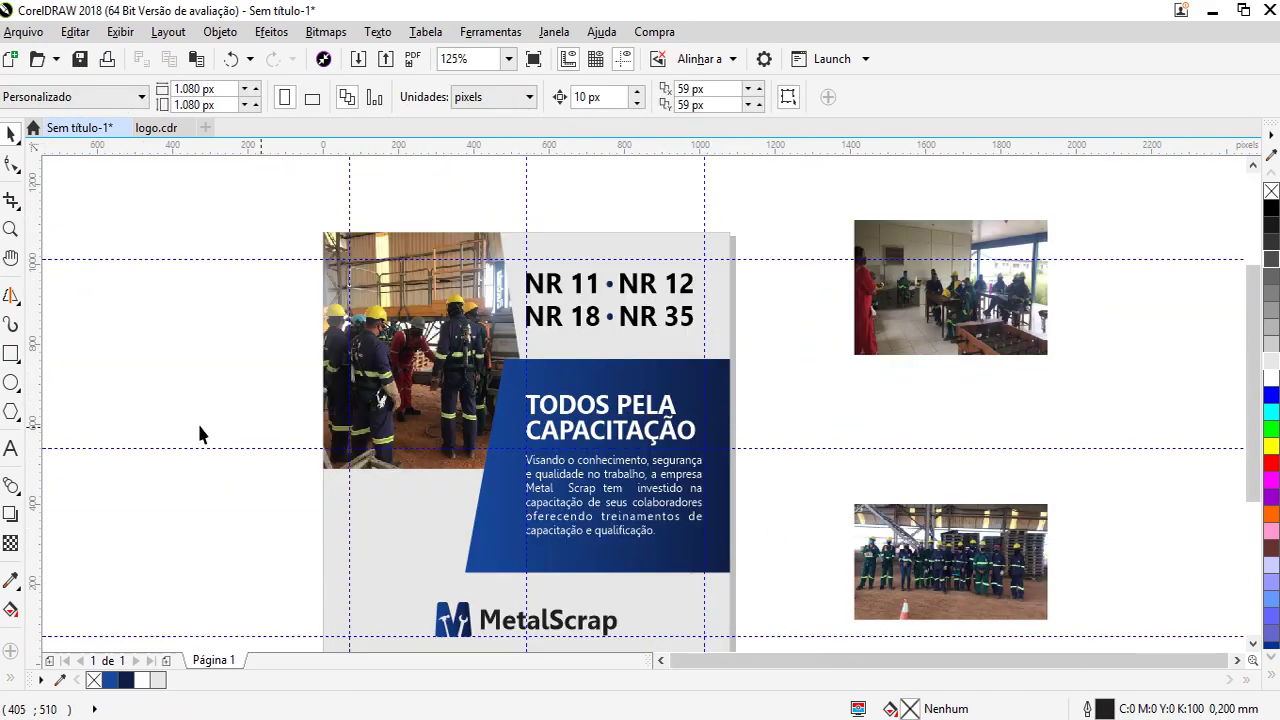
Draw a circle about 342 px in diameter overlapping the lower edge of the workers photo, beside the blue panel
{"action": "left_click", "coordinate": [11, 382]}
{"action": "left_click_drag", "start_coordinate": [344, 437], "coordinate": [468, 522]}
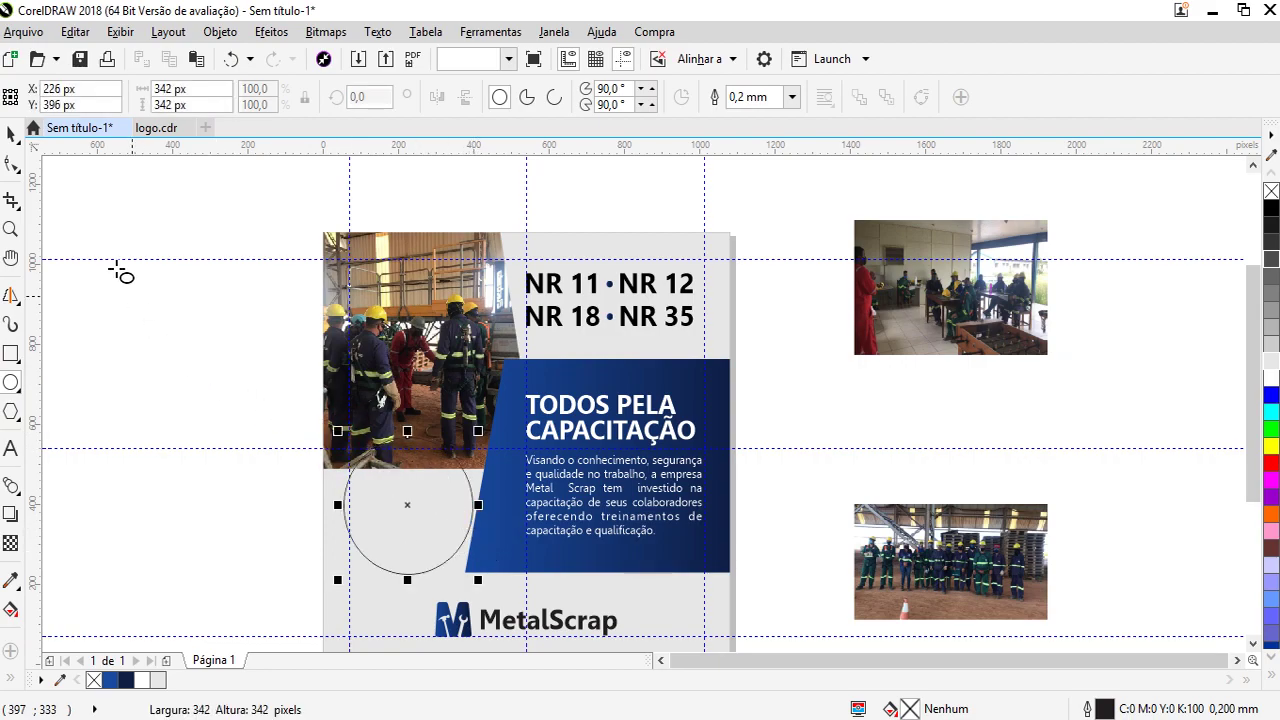
Move the circle to X 288 px, Y 429 px so it overlaps both the workers photo and the blue panel
{"action": "left_click", "coordinate": [10, 131]}
{"action": "left_click_drag", "start_coordinate": [401, 484], "coordinate": [425, 472]}
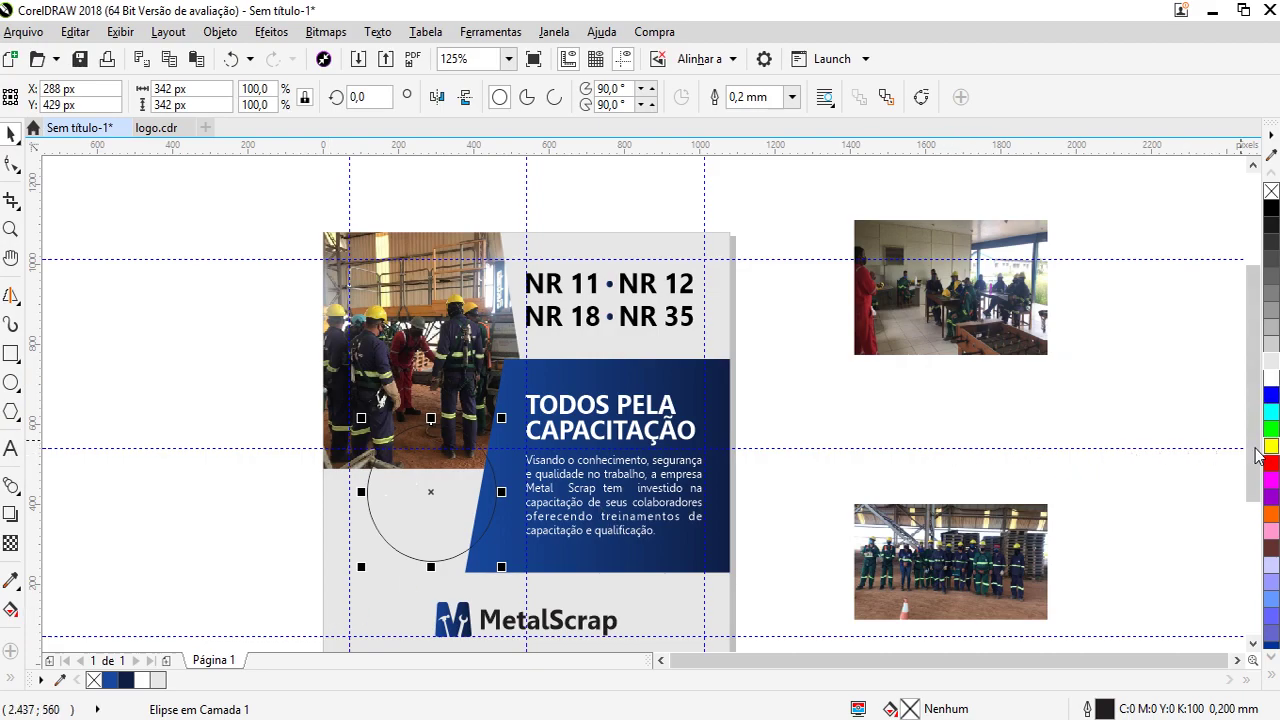
{"action": "left_click", "coordinate": [1164, 416]}
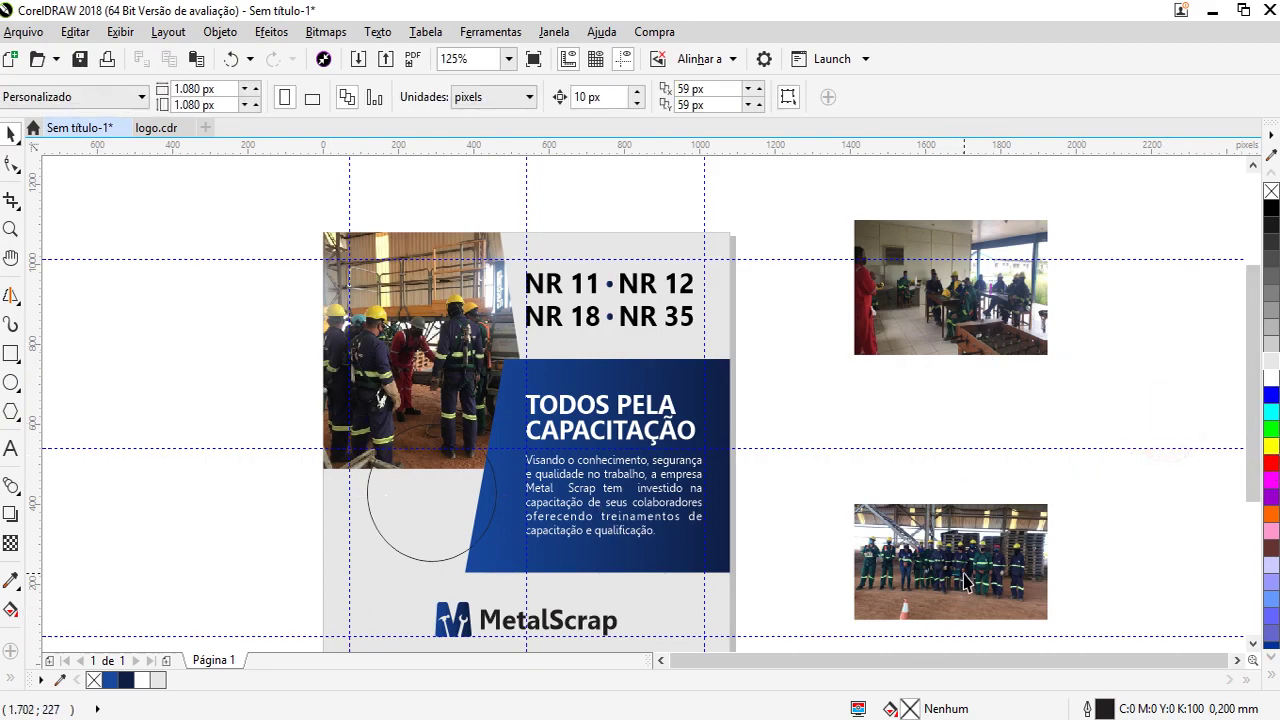
PowerClip the classroom training photo inside the circle and enlarge it to about 533 × 350 px
{"action": "right_click", "coordinate": [963, 341]}
{"action": "left_click", "coordinate": [1020, 163]}
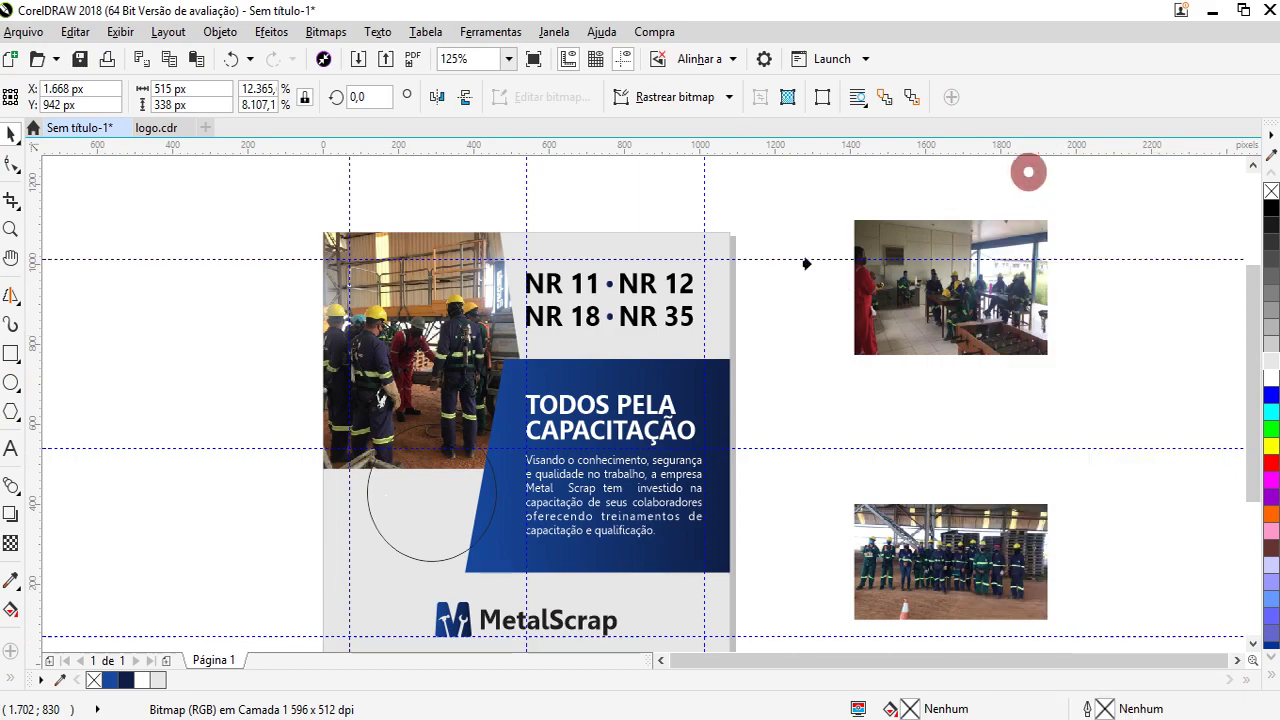
{"action": "left_click", "coordinate": [420, 523]}
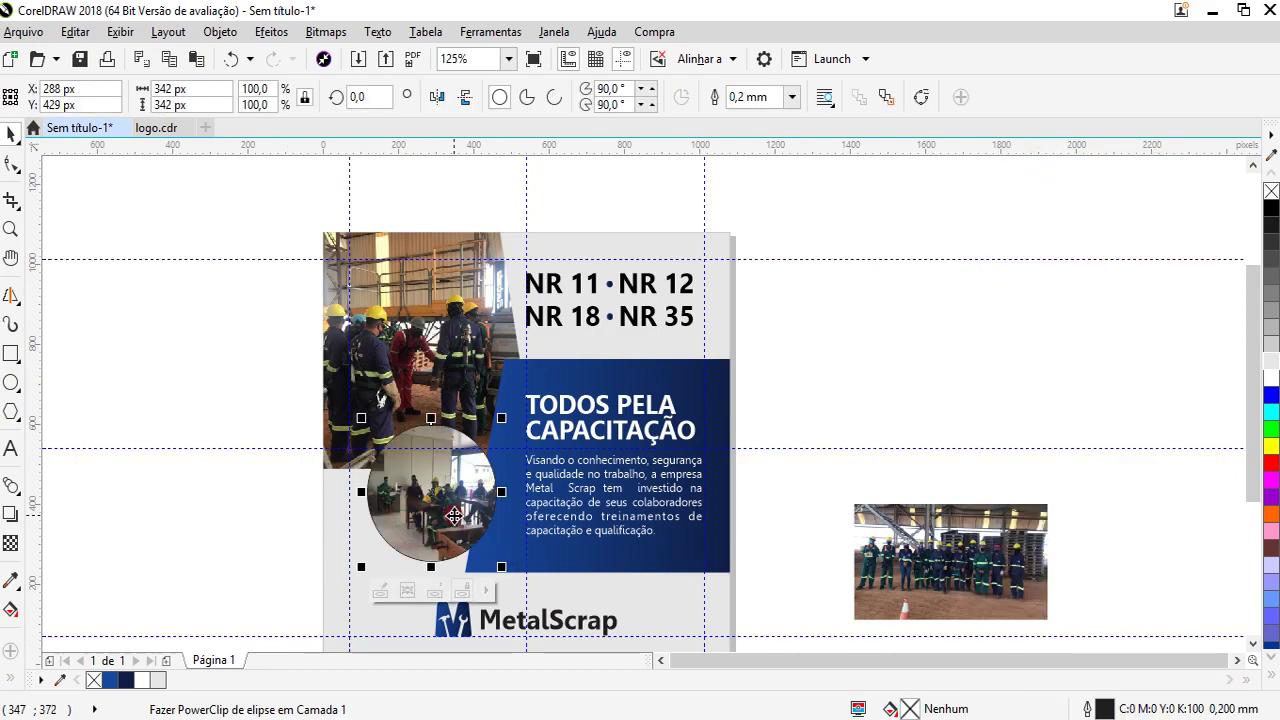
{"action": "double_click", "coordinate": [452, 515]}
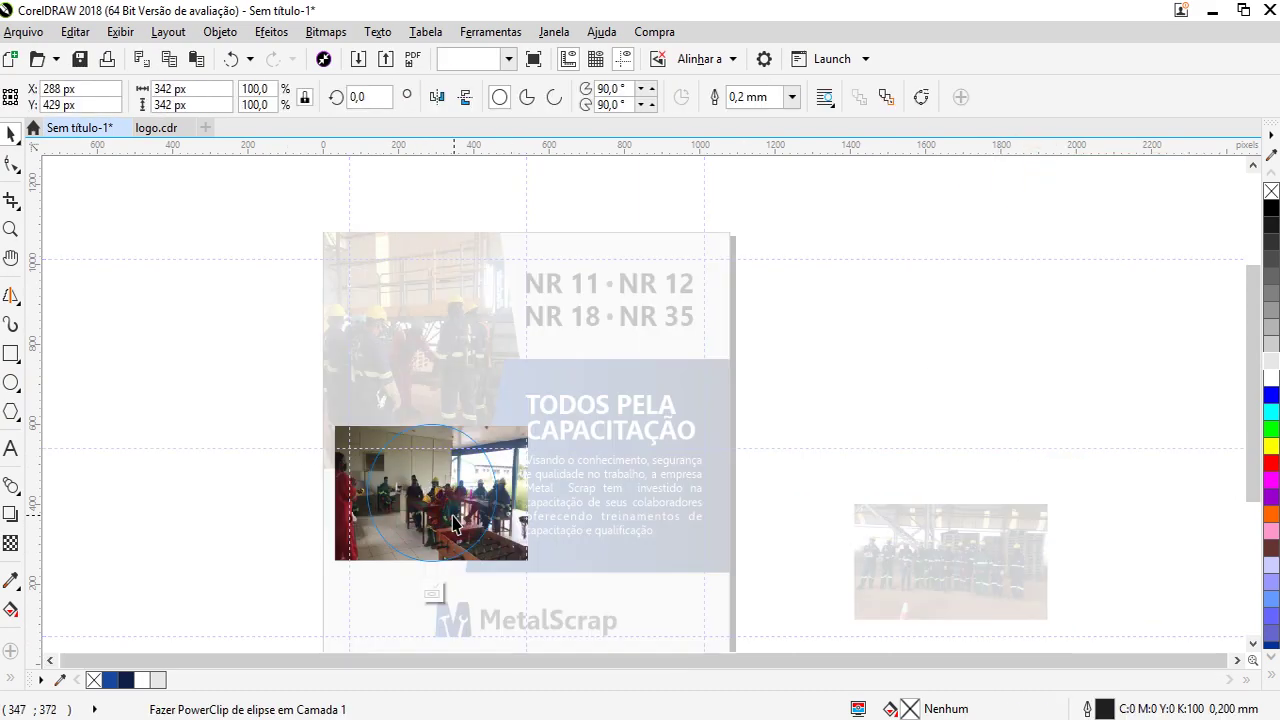
{"action": "left_click", "coordinate": [505, 443]}
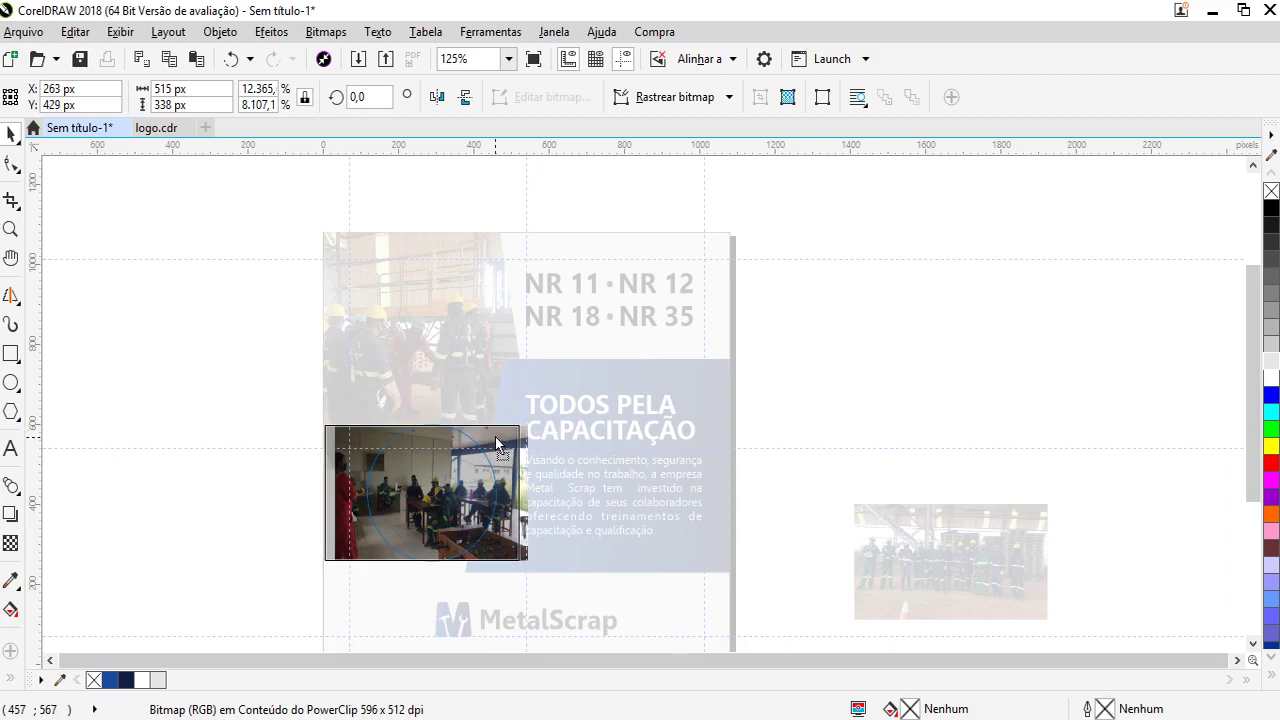
{"action": "scroll", "coordinate": [495, 436], "scroll_direction": "up", "scroll_amount": 2}
{"action": "left_click_drag", "start_coordinate": [555, 400], "coordinate": [566, 404]}
{"action": "scroll", "coordinate": [506, 357], "scroll_direction": "down", "scroll_amount": 2}
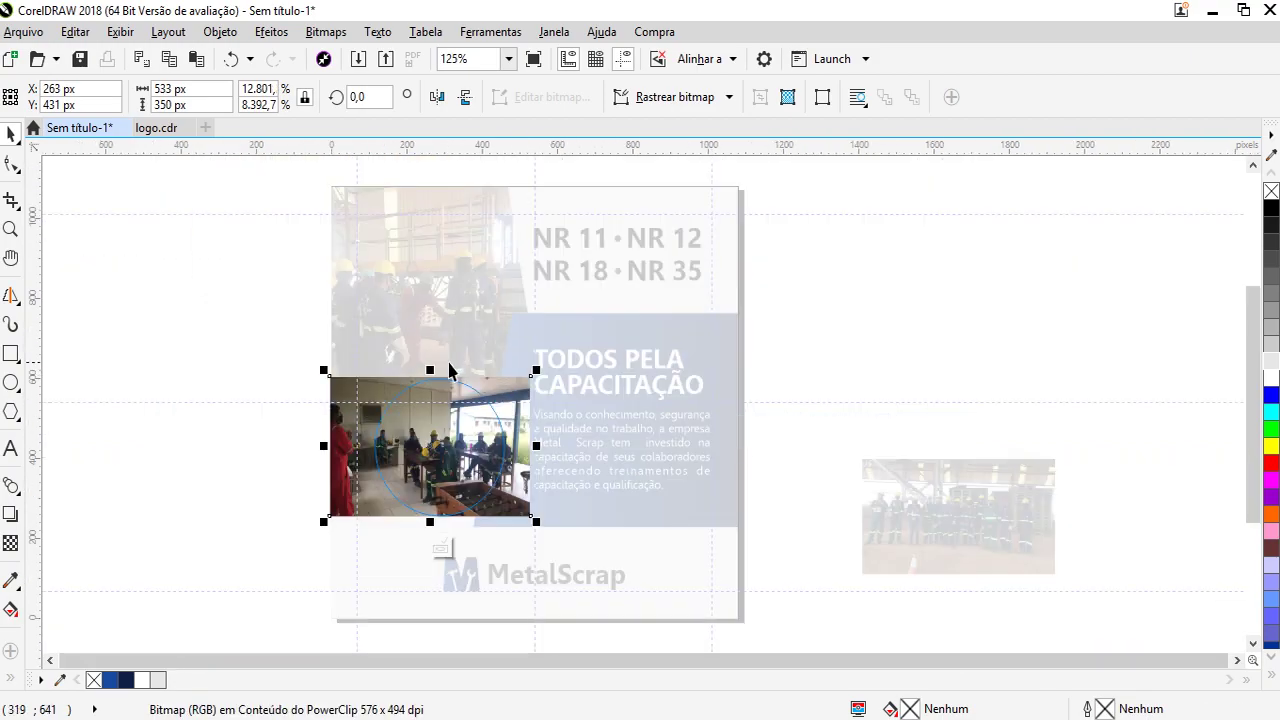
{"action": "scroll", "coordinate": [439, 557], "scroll_direction": "up", "scroll_amount": 4}
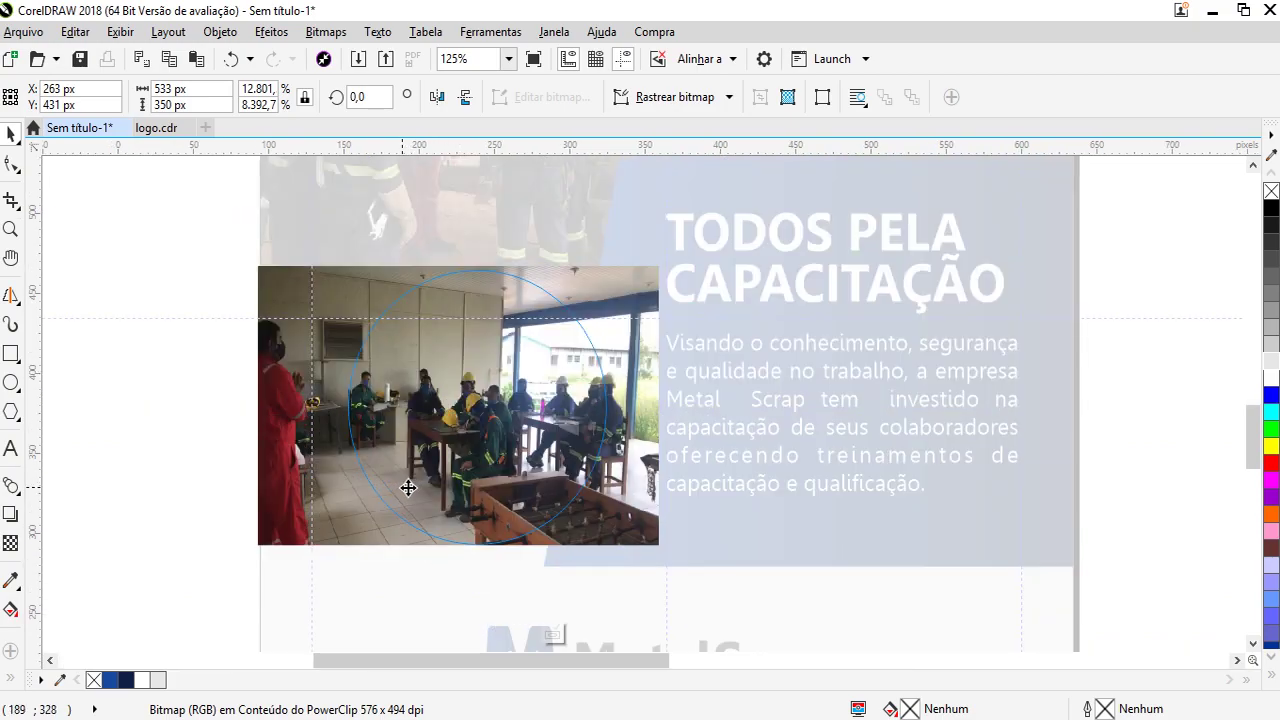
{"action": "scroll", "coordinate": [478, 497], "scroll_direction": "down", "scroll_amount": 2}
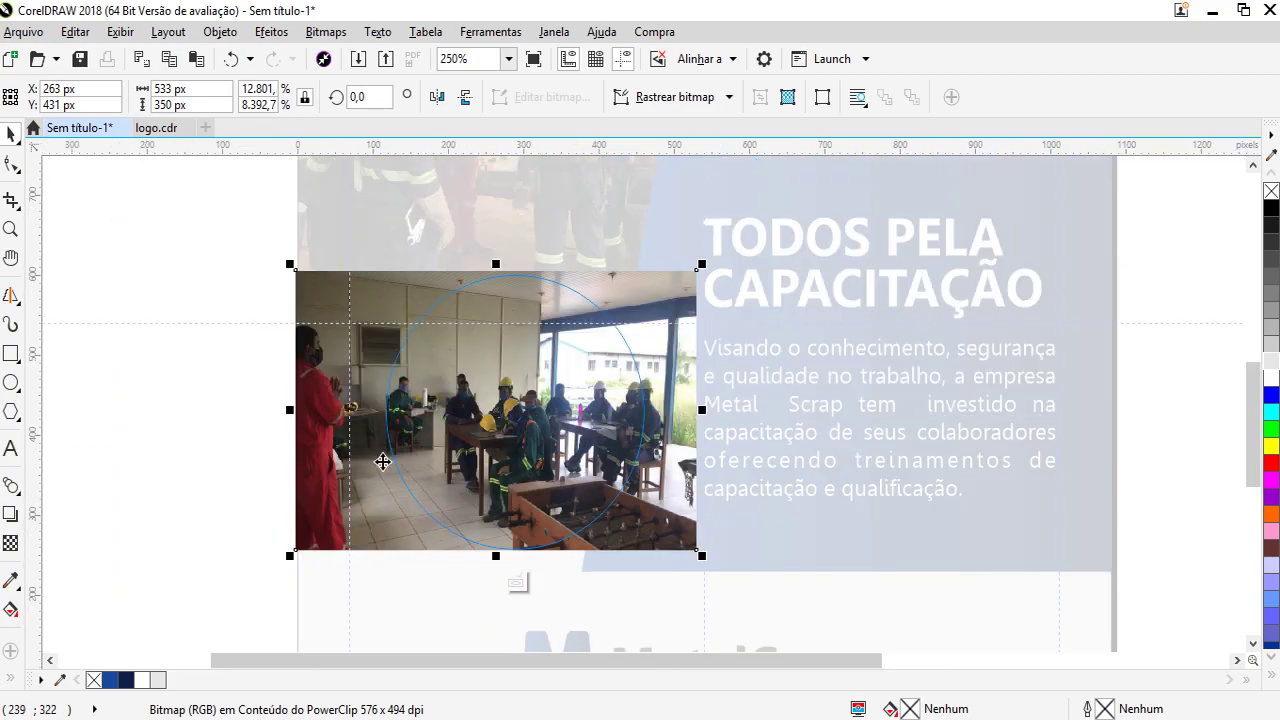
Delete the classroom photo from the circle's contents and PowerClip the group photo of the standing workers inside the circle
{"action": "left_click", "coordinate": [175, 362]}
{"action": "left_click", "coordinate": [357, 294]}
{"action": "key", "text": "Delete"}
{"action": "scroll", "coordinate": [444, 364], "scroll_direction": "down", "scroll_amount": 4}
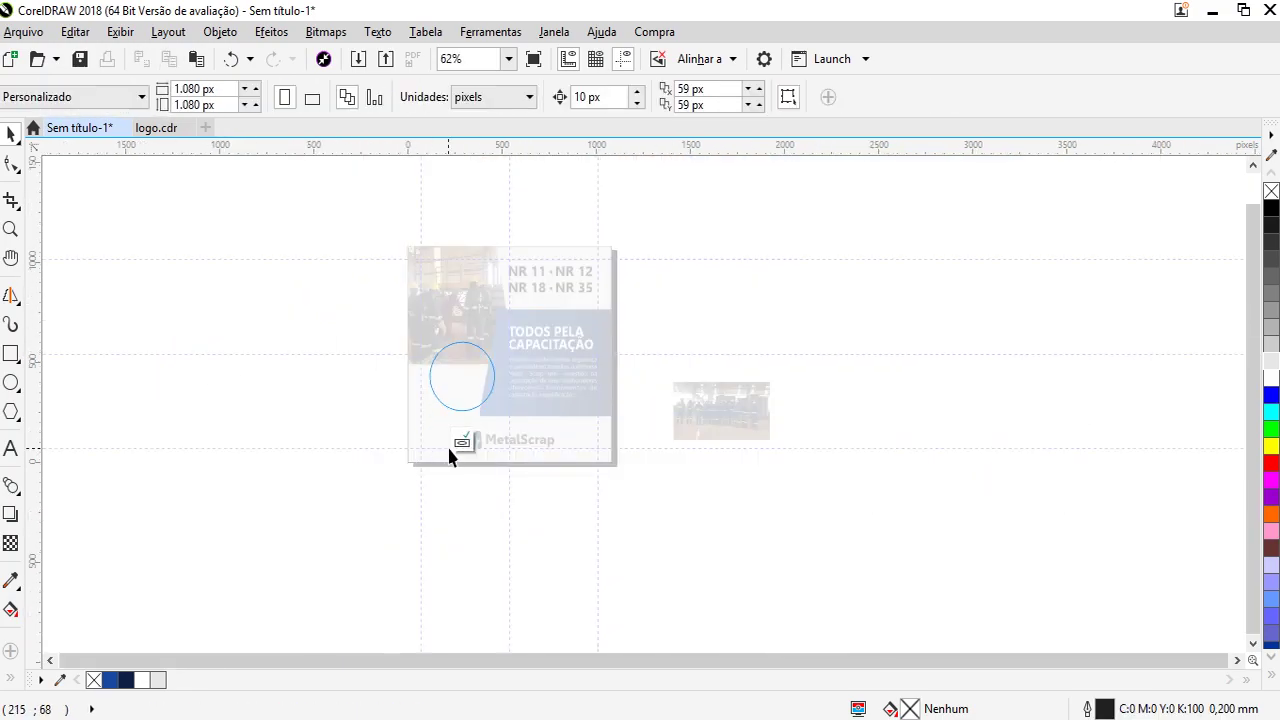
{"action": "scroll", "coordinate": [642, 397], "scroll_direction": "up", "scroll_amount": 3}
{"action": "left_click", "coordinate": [771, 410]}
{"action": "right_click", "coordinate": [771, 410]}
{"action": "left_click", "coordinate": [849, 166]}
{"action": "left_click", "coordinate": [280, 305]}
{"action": "scroll", "coordinate": [272, 330], "scroll_direction": "up", "scroll_amount": 3}
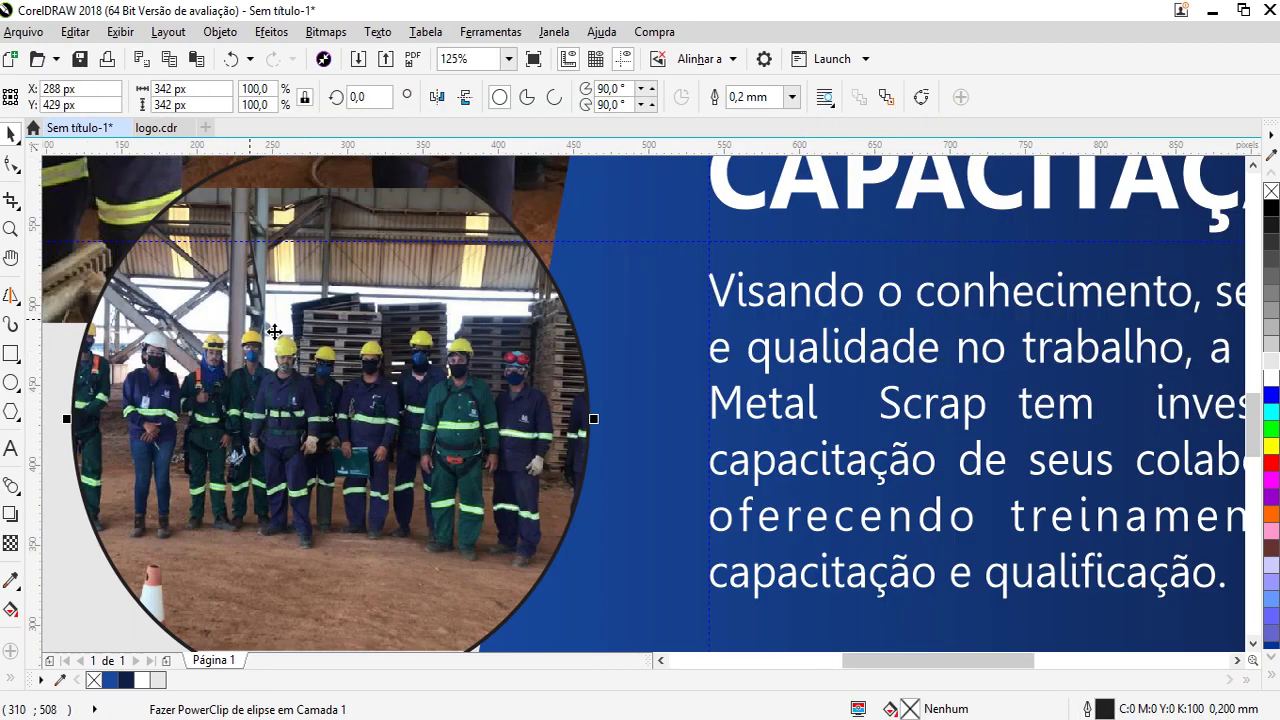
Enlarge the group photo inside the circle's PowerClip, finish editing it and remove the circle's outline
{"action": "double_click", "coordinate": [263, 337]}
{"action": "scroll", "coordinate": [577, 330], "scroll_direction": "down", "scroll_amount": 1}
{"action": "left_click", "coordinate": [645, 316]}
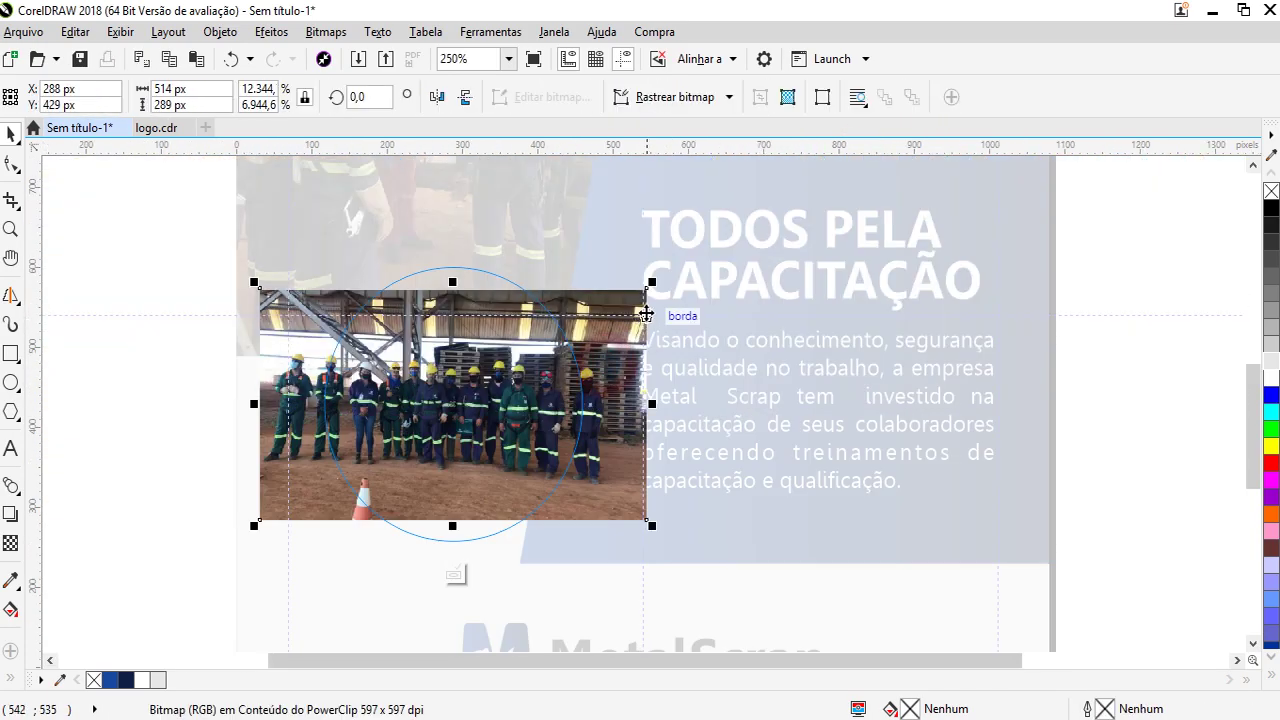
{"action": "left_click_drag", "start_coordinate": [652, 282], "coordinate": [715, 263]}
{"action": "left_click", "coordinate": [434, 571]}
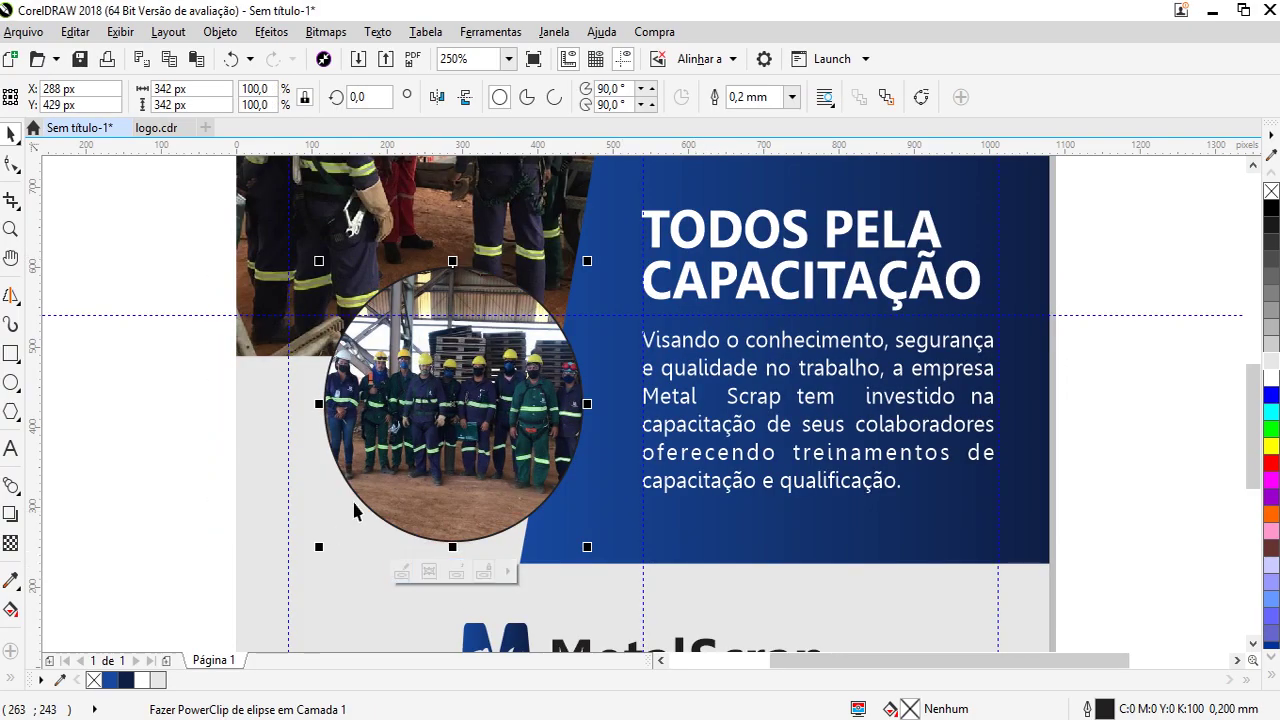
{"action": "left_click", "coordinate": [1200, 266]}
{"action": "scroll", "coordinate": [515, 422], "scroll_direction": "down", "scroll_amount": 5}
{"action": "scroll", "coordinate": [515, 422], "scroll_direction": "up", "scroll_amount": 5}
Draw a circle about 354 px in diameter over the blue panel's slanted edge, with white fill and no outline
{"action": "left_click", "coordinate": [11, 383]}
{"action": "left_click_drag", "start_coordinate": [350, 488], "coordinate": [640, 215]}
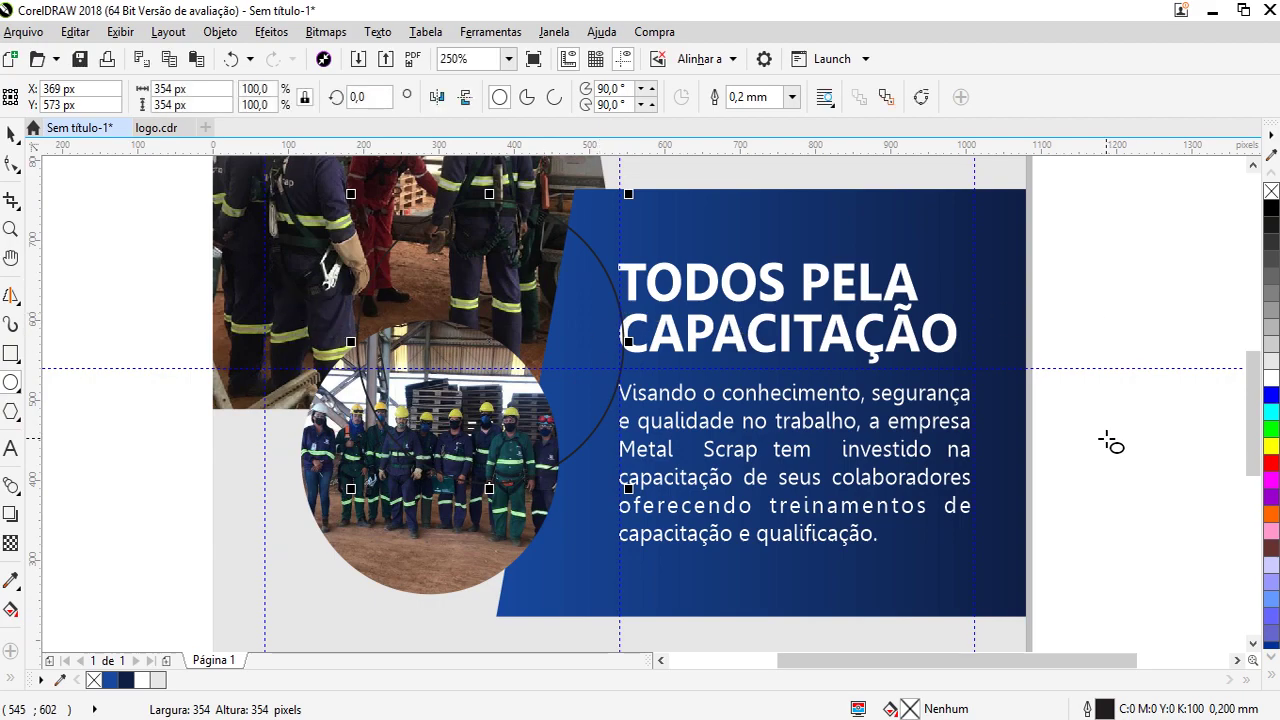
{"action": "left_click", "coordinate": [1271, 377]}
{"action": "right_click", "coordinate": [1271, 190]}
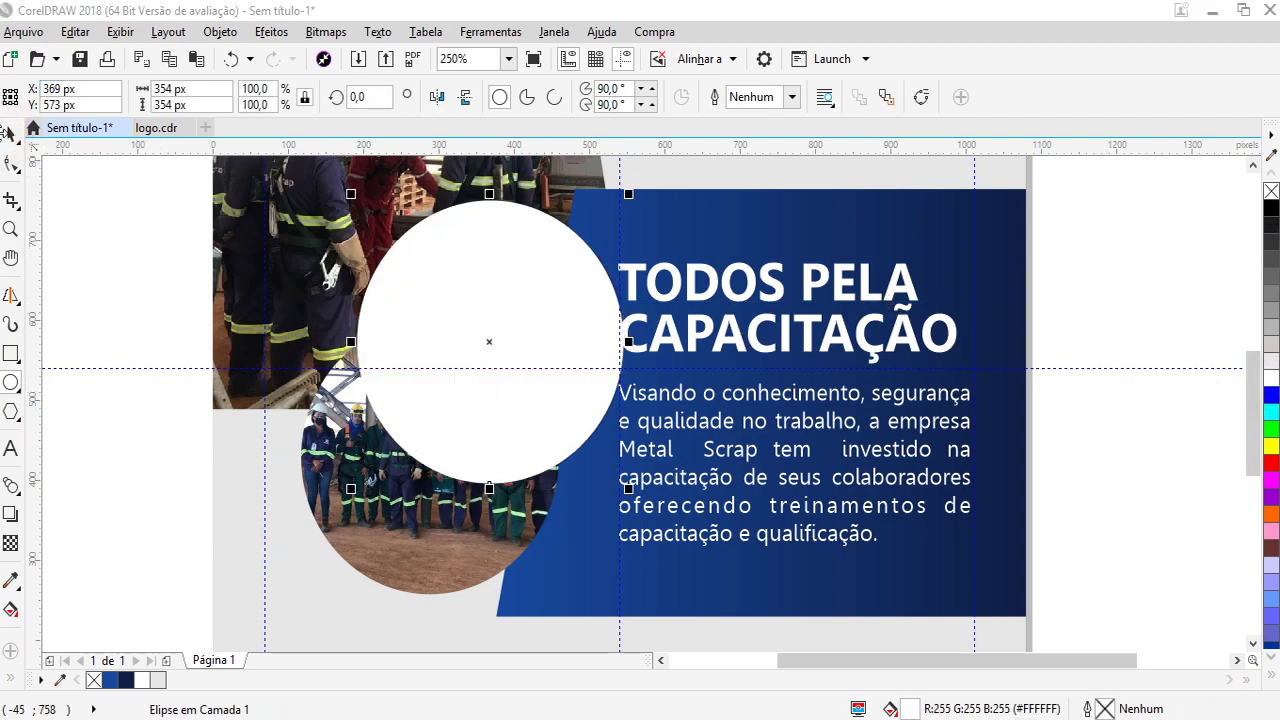
Order the white circle behind the circular group photo and center it on the photo at X 288 px, Y 429 px
{"action": "right_click", "coordinate": [400, 567]}
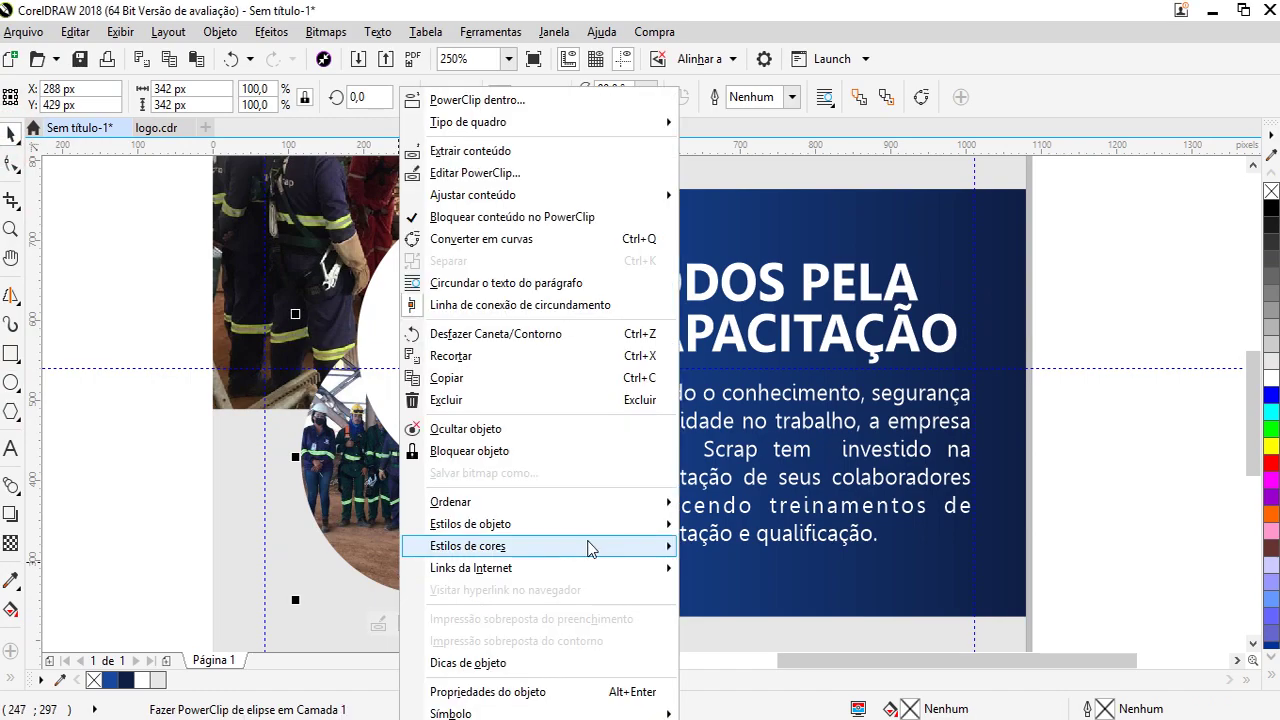
{"action": "mouse_move", "coordinate": [607, 511]}
{"action": "left_click", "coordinate": [760, 503]}
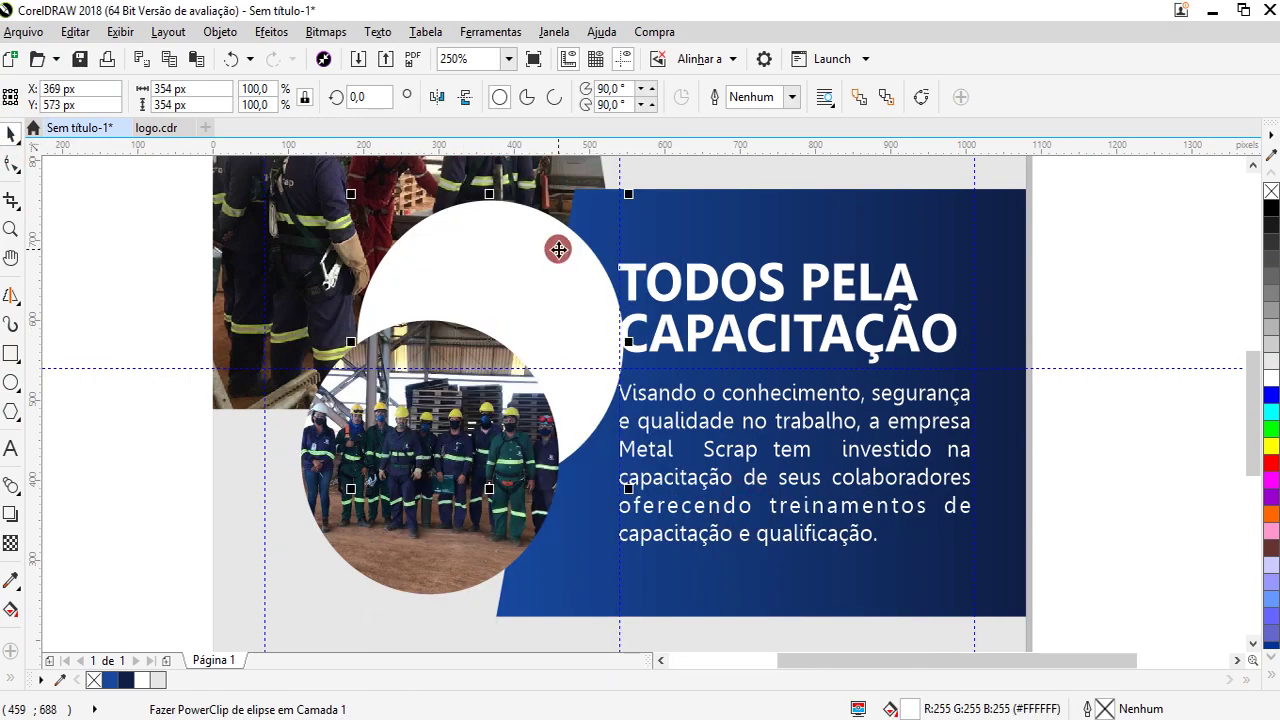
{"action": "left_click", "coordinate": [423, 551], "text": "shift"}
{"action": "key", "text": "c"}
{"action": "key", "text": "e"}
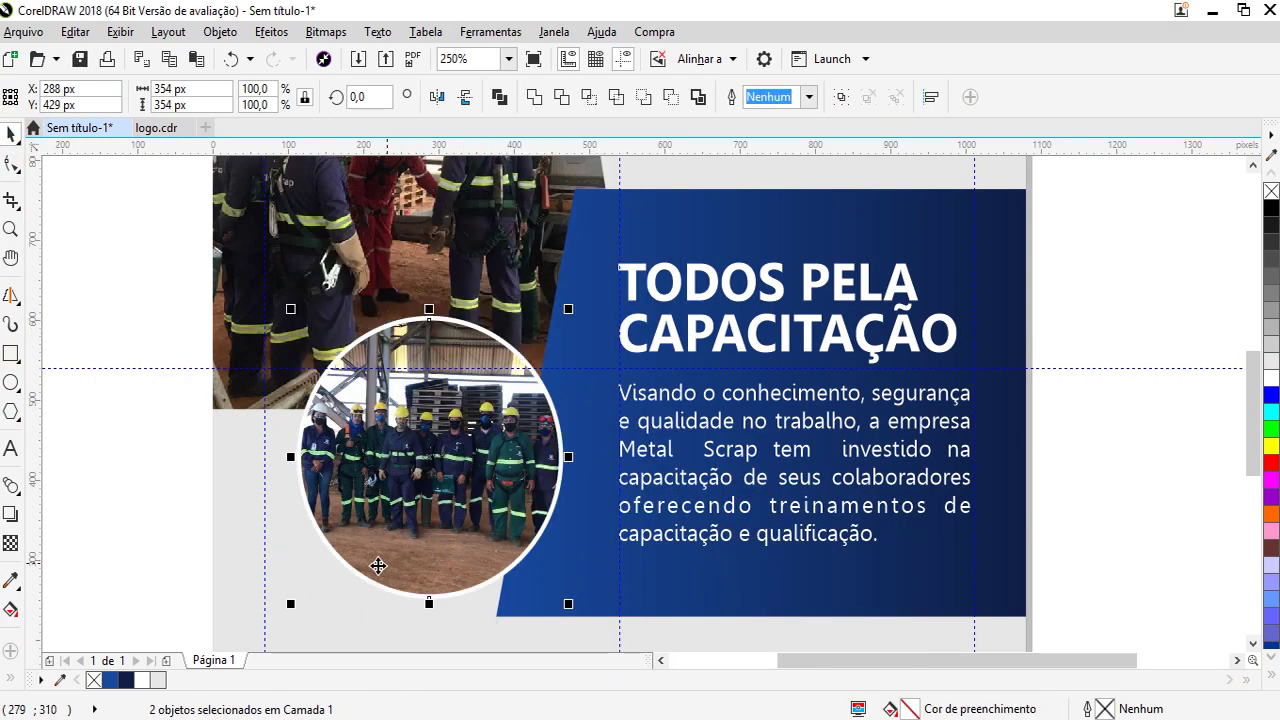
{"action": "left_click", "coordinate": [90, 500]}
Enlarge the white circle behind the group photo to about 389 px in diameter, keeping its center
{"action": "scroll", "coordinate": [530, 370], "scroll_direction": "up", "scroll_amount": 2}
{"action": "left_click", "coordinate": [535, 373]}
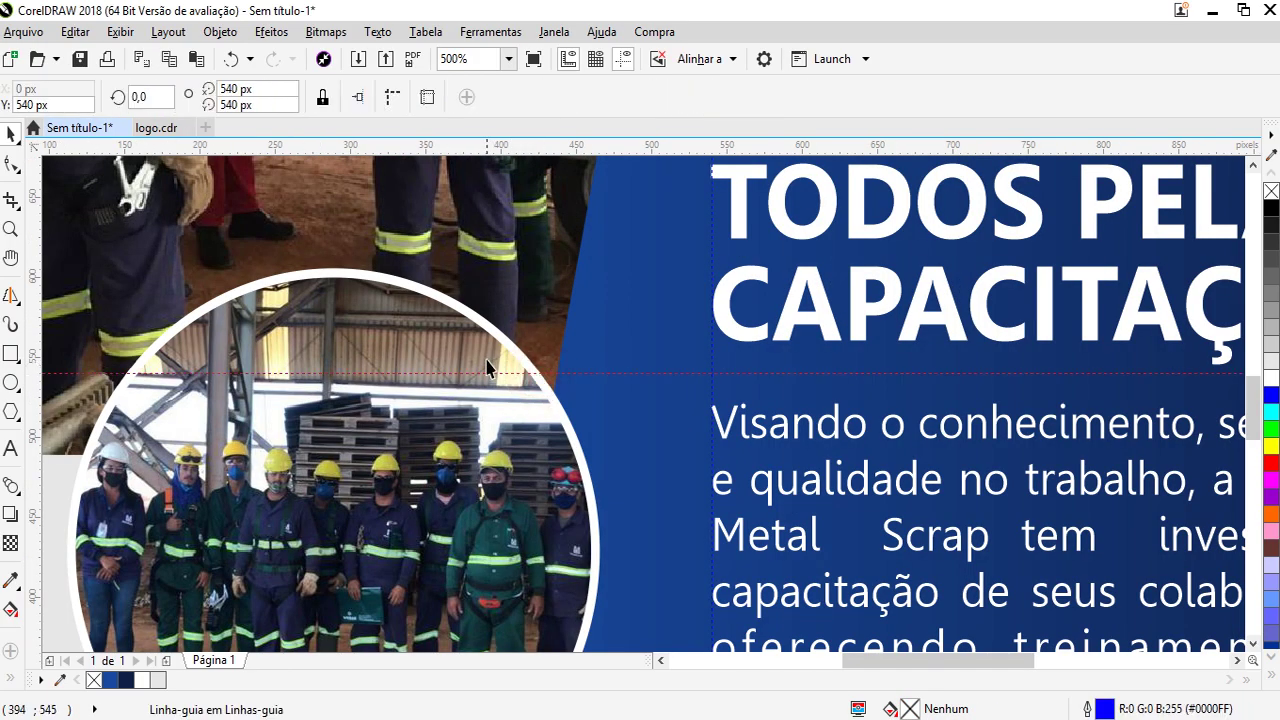
{"action": "left_click", "coordinate": [512, 350]}
{"action": "left_click_drag", "start_coordinate": [608, 262], "coordinate": [632, 251]}
{"action": "scroll", "coordinate": [706, 266], "scroll_direction": "down", "scroll_amount": 4}
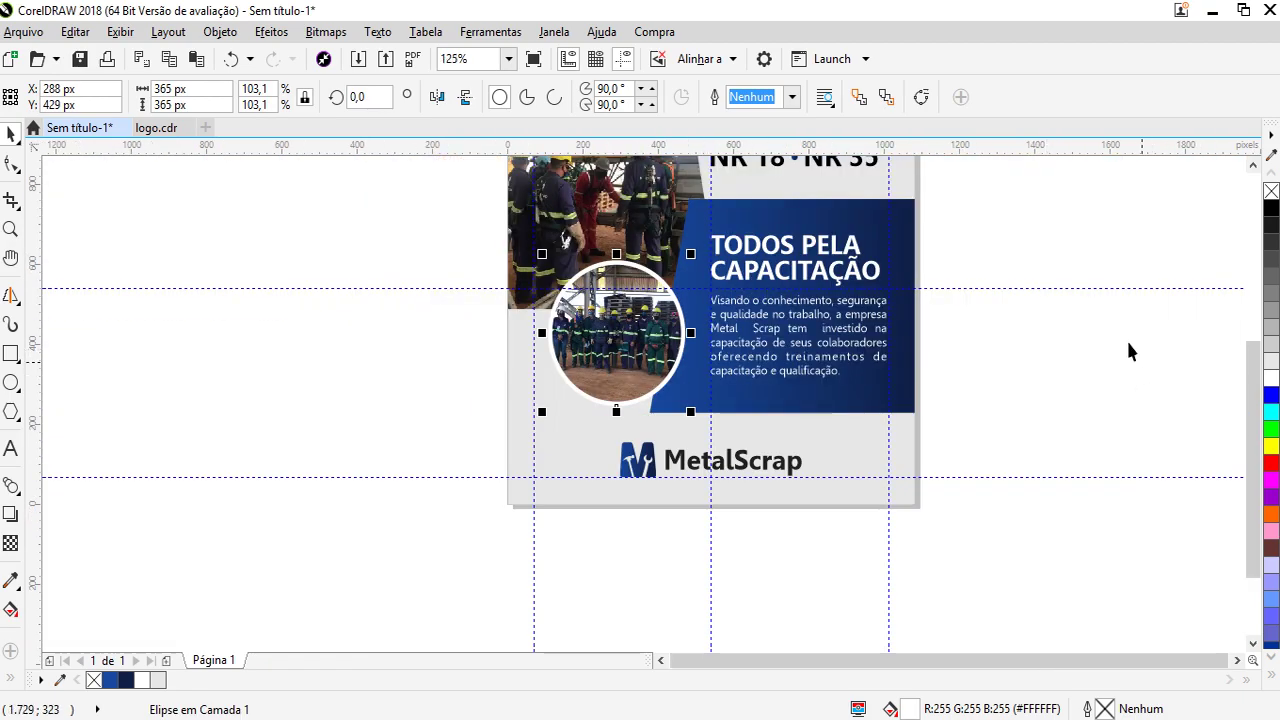
{"action": "scroll", "coordinate": [702, 220], "scroll_direction": "up", "scroll_amount": 2}
{"action": "left_click_drag", "start_coordinate": [673, 294], "coordinate": [682, 284]}
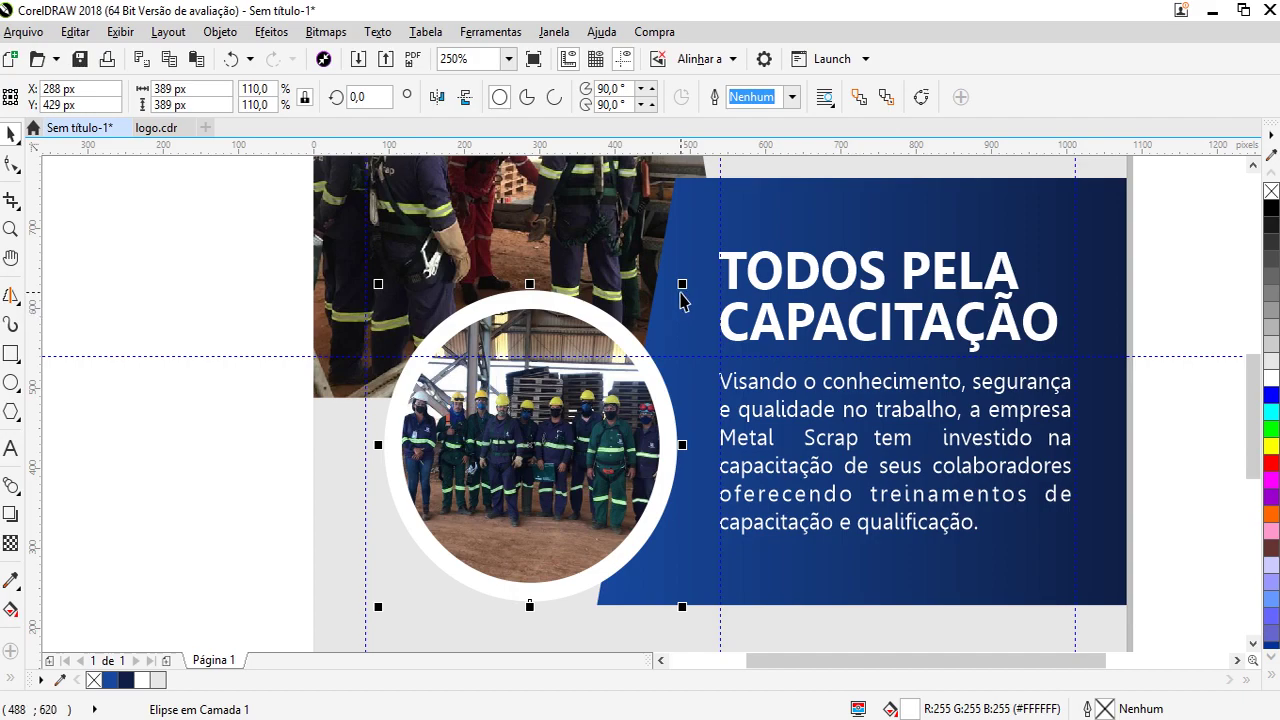
{"action": "scroll", "coordinate": [695, 288], "scroll_direction": "down", "scroll_amount": 2}
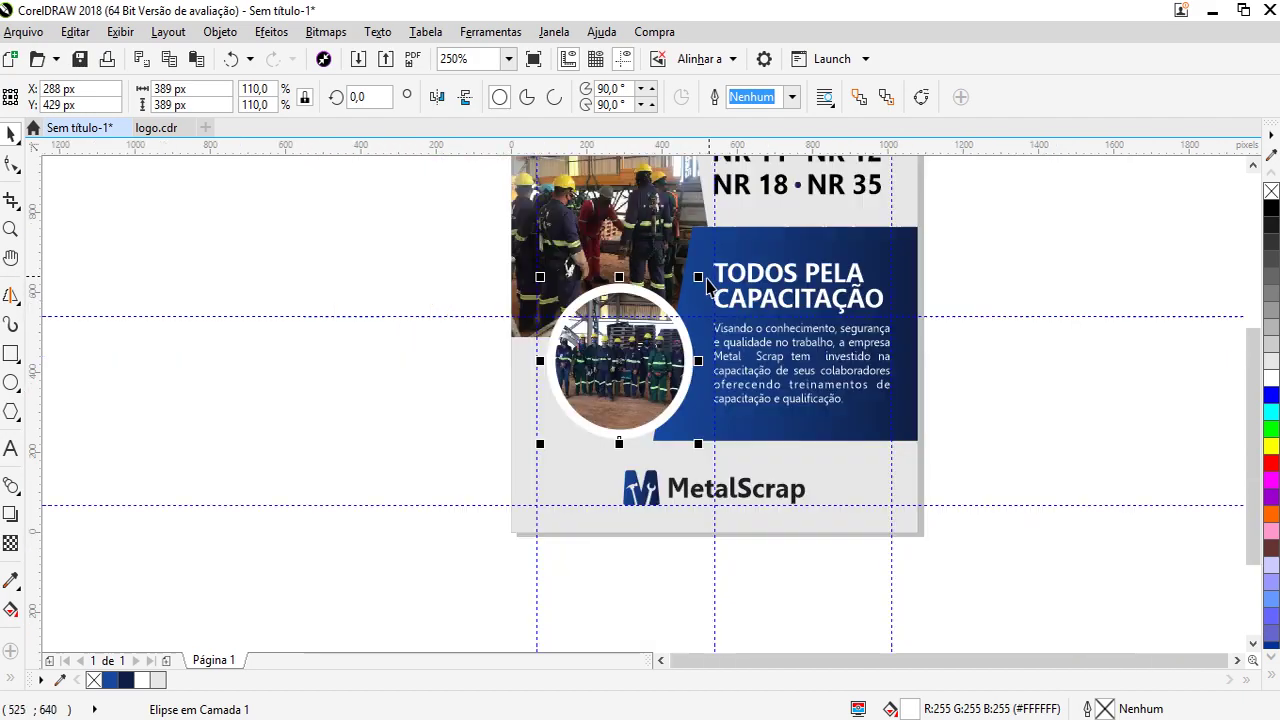
{"action": "left_click", "coordinate": [1015, 405]}
Resize the white circle behind the group photo to about 374 px in diameter, keeping its center
{"action": "left_click", "coordinate": [918, 464]}
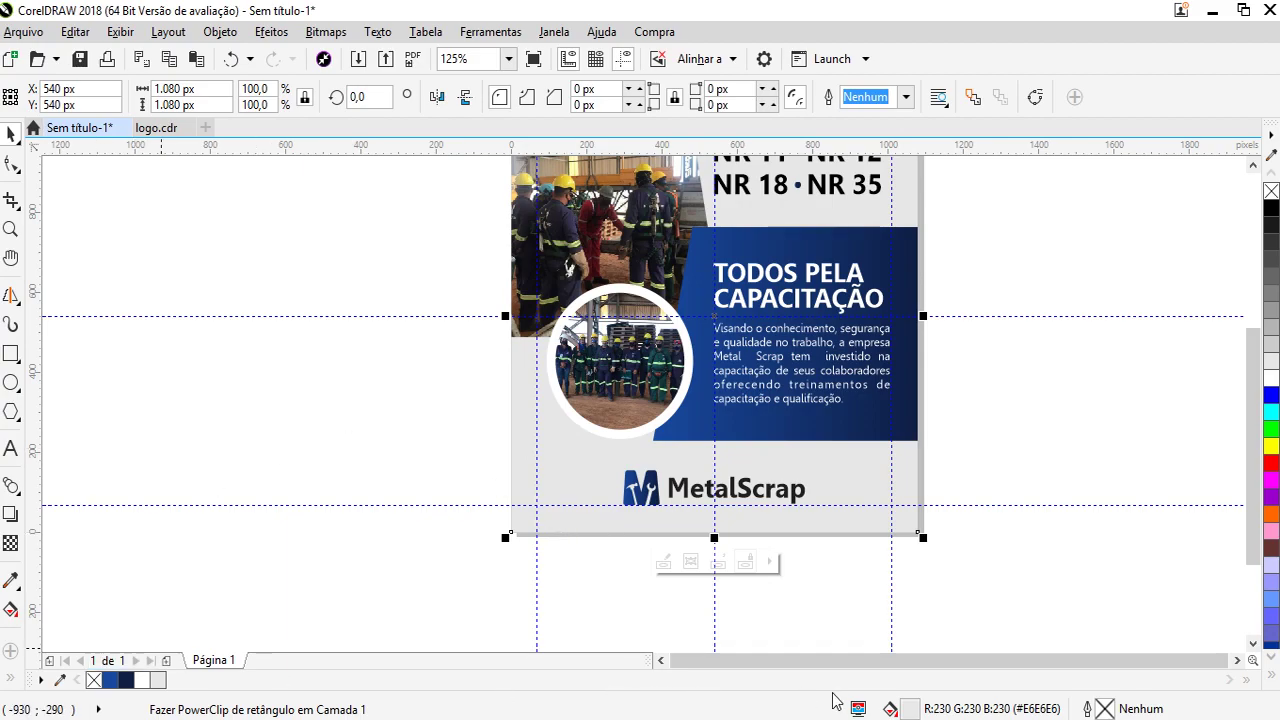
{"action": "scroll", "coordinate": [923, 574], "scroll_direction": "down", "scroll_amount": 3}
{"action": "left_click", "coordinate": [997, 529]}
{"action": "scroll", "coordinate": [849, 566], "scroll_direction": "up", "scroll_amount": 1}
{"action": "left_click", "coordinate": [858, 565]}
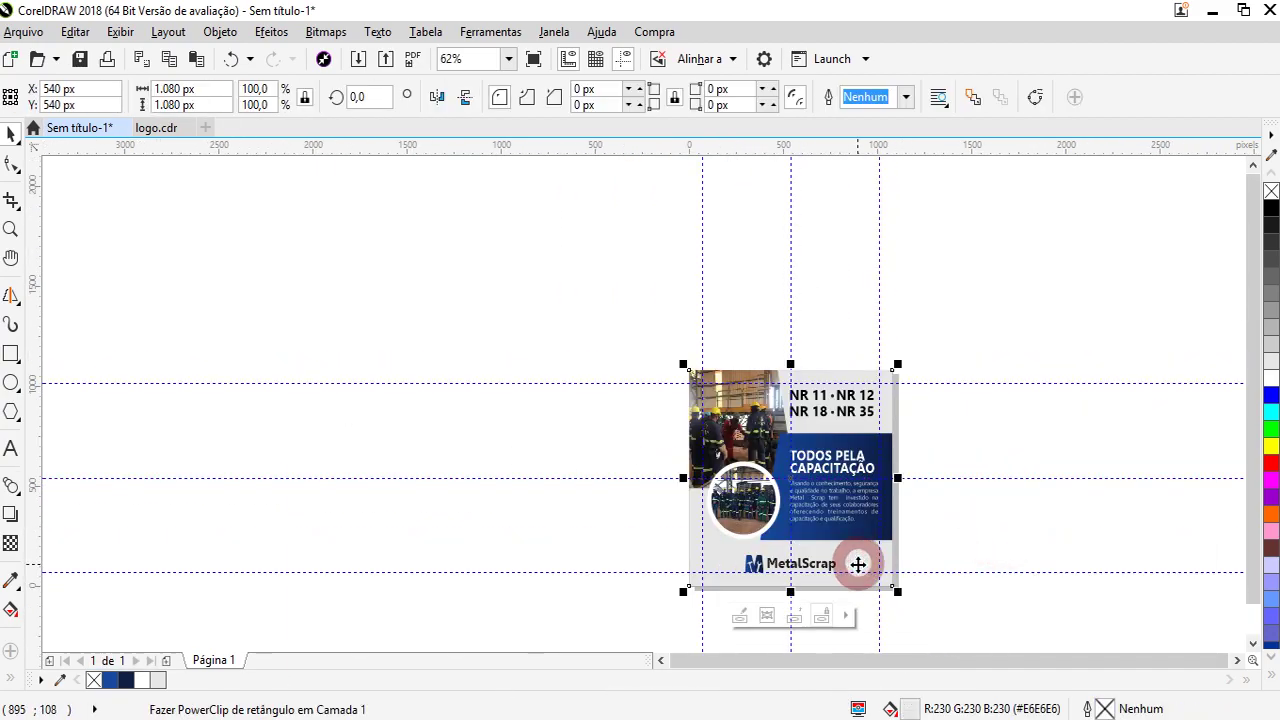
{"action": "scroll", "coordinate": [924, 561], "scroll_direction": "up", "scroll_amount": 1}
{"action": "scroll", "coordinate": [688, 433], "scroll_direction": "up", "scroll_amount": 2}
{"action": "left_click", "coordinate": [608, 366]}
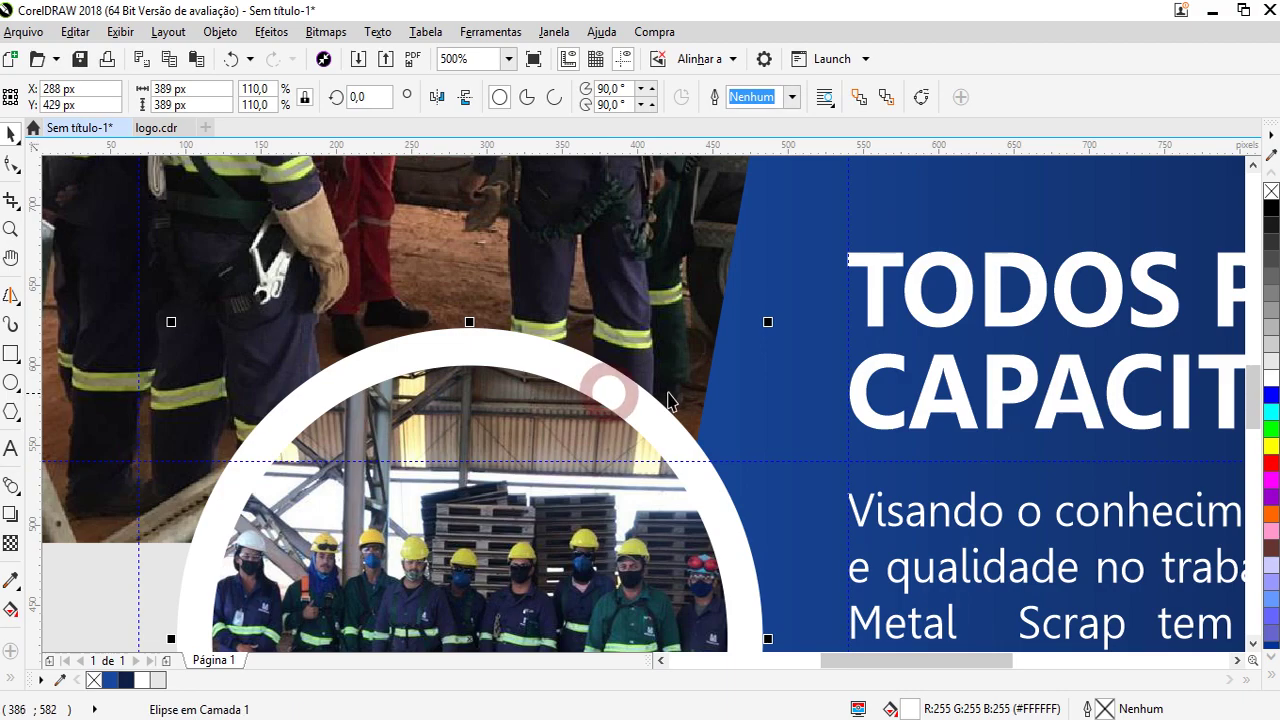
{"action": "scroll", "coordinate": [730, 373], "scroll_direction": "down", "scroll_amount": 1}
{"action": "left_click_drag", "start_coordinate": [724, 357], "coordinate": [704, 378]}
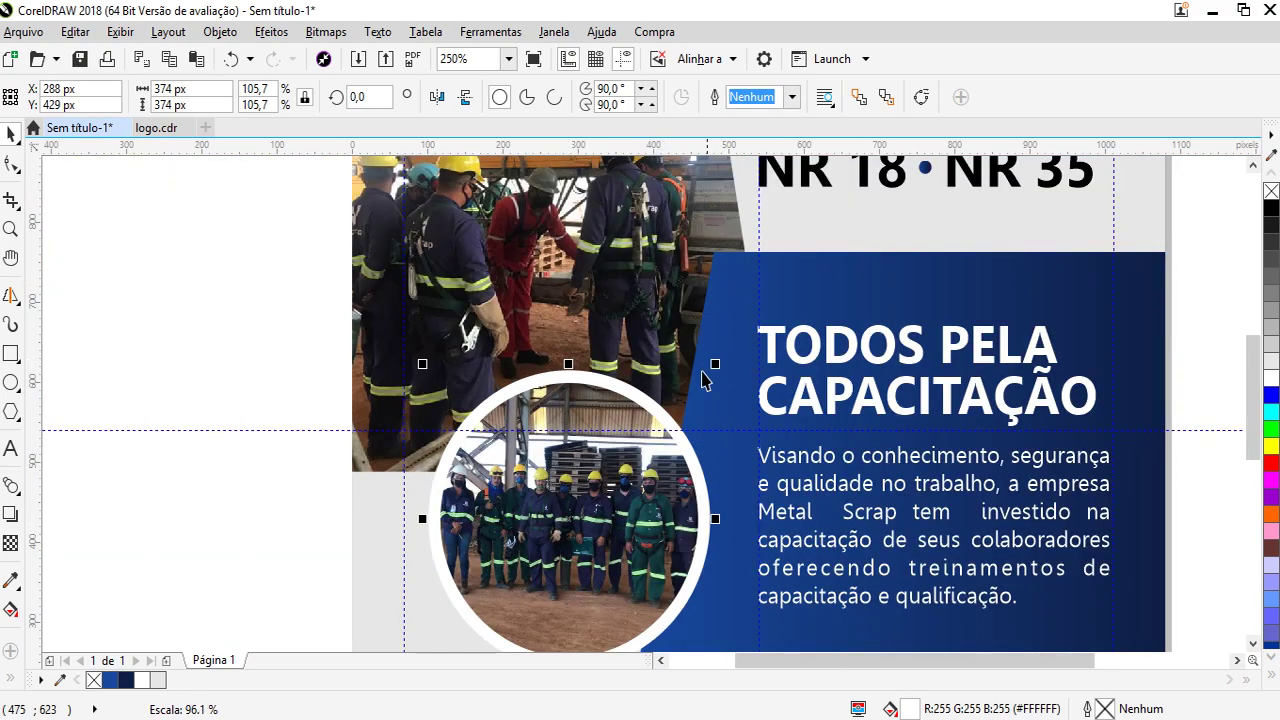
Trim the blue gradient panel with the white circle
{"action": "right_click", "coordinate": [670, 412]}
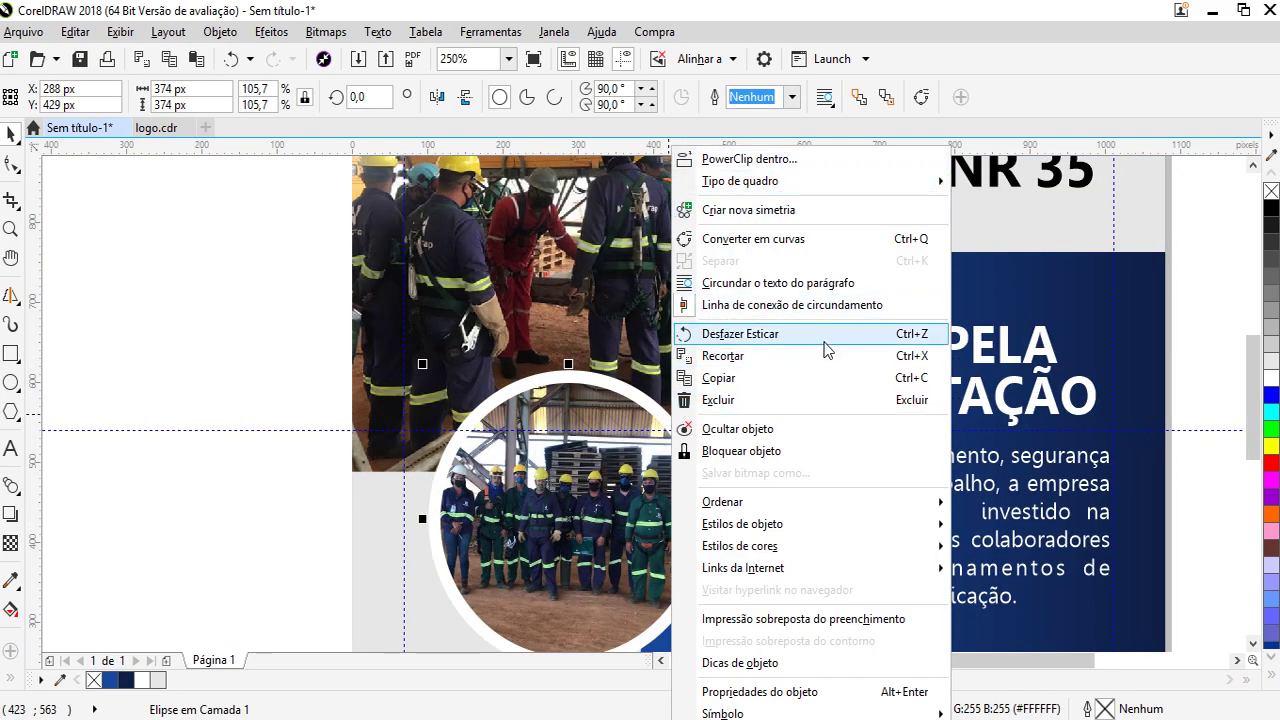
{"action": "left_click", "coordinate": [123, 395]}
{"action": "left_click", "coordinate": [910, 277], "text": "shift"}
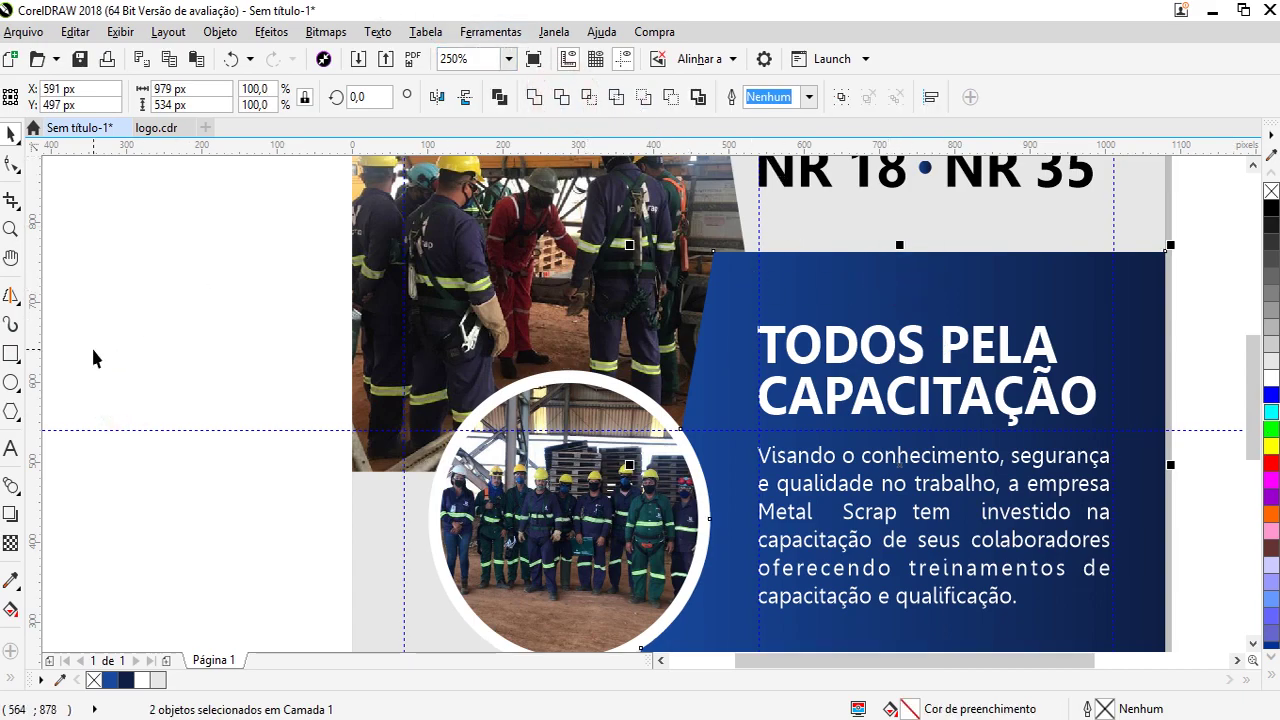
{"action": "left_click", "coordinate": [94, 349]}
Place the white circle inside the background's PowerClip and trim the workers photo with it
{"action": "right_click", "coordinate": [647, 403]}
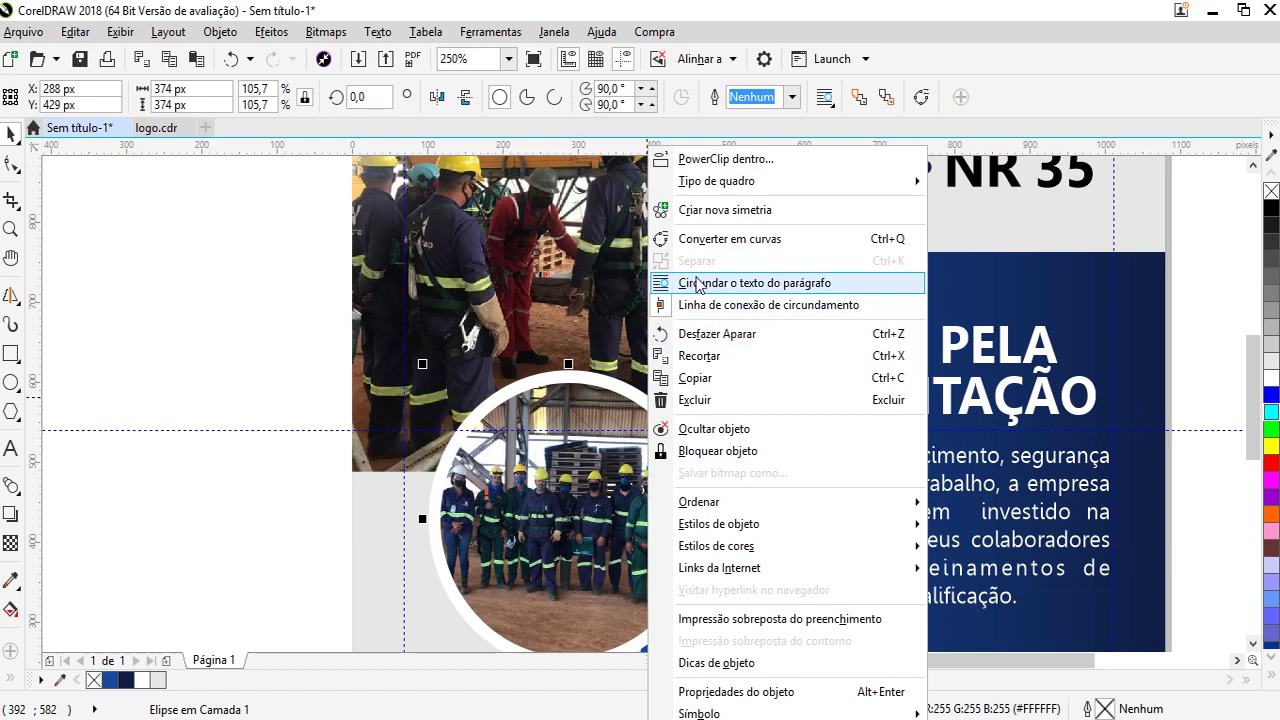
{"action": "left_click", "coordinate": [700, 157]}
{"action": "left_click", "coordinate": [620, 357]}
{"action": "left_click", "coordinate": [604, 394]}
{"action": "left_click", "coordinate": [643, 163], "text": "shift"}
{"action": "left_click", "coordinate": [562, 96]}
{"action": "left_click", "coordinate": [620, 540]}
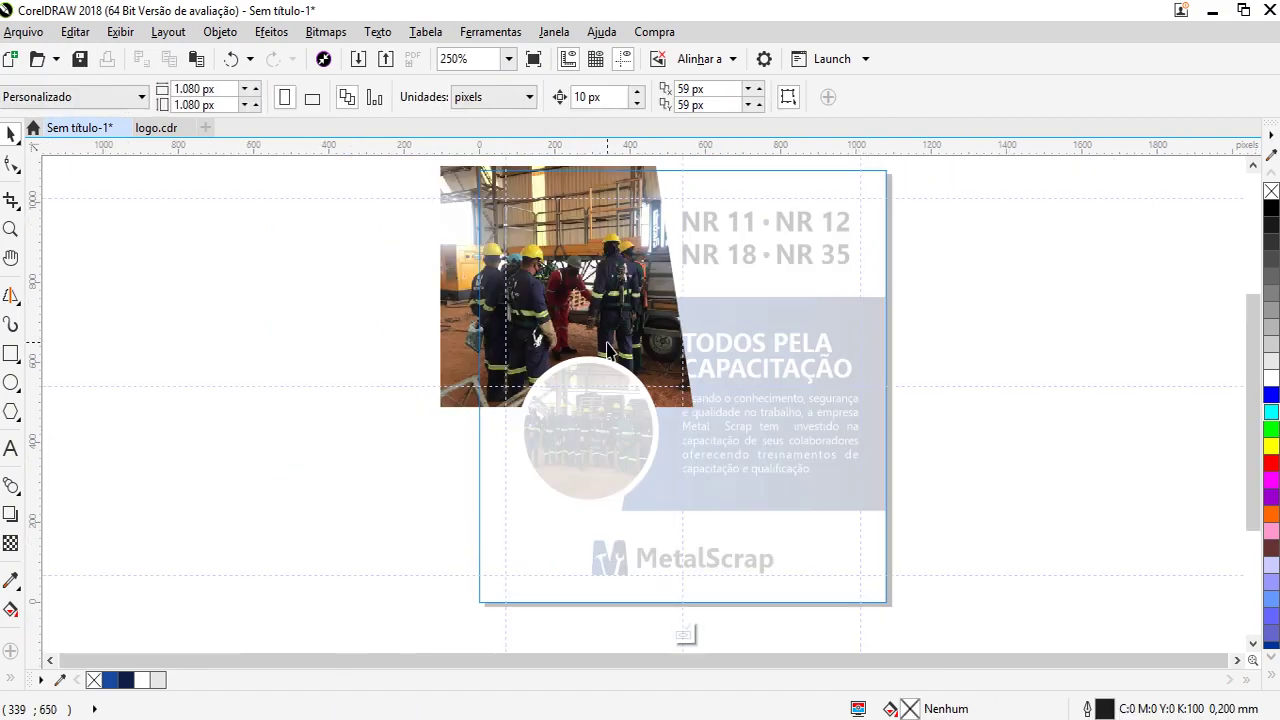
{"action": "left_click", "coordinate": [684, 634]}
{"action": "left_click", "coordinate": [1060, 495]}
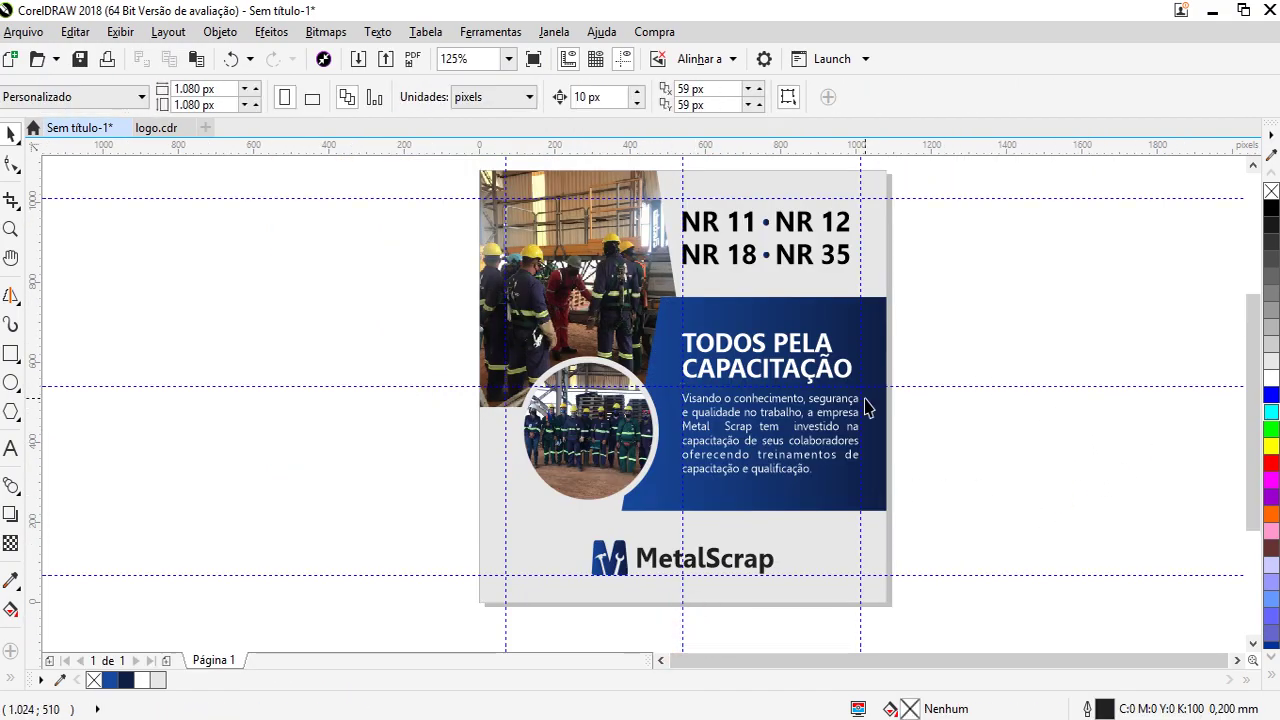
Draw a 1080 × 230 px rectangle across the page below the blue panel, with white fill and no outline
{"action": "left_click", "coordinate": [799, 182]}
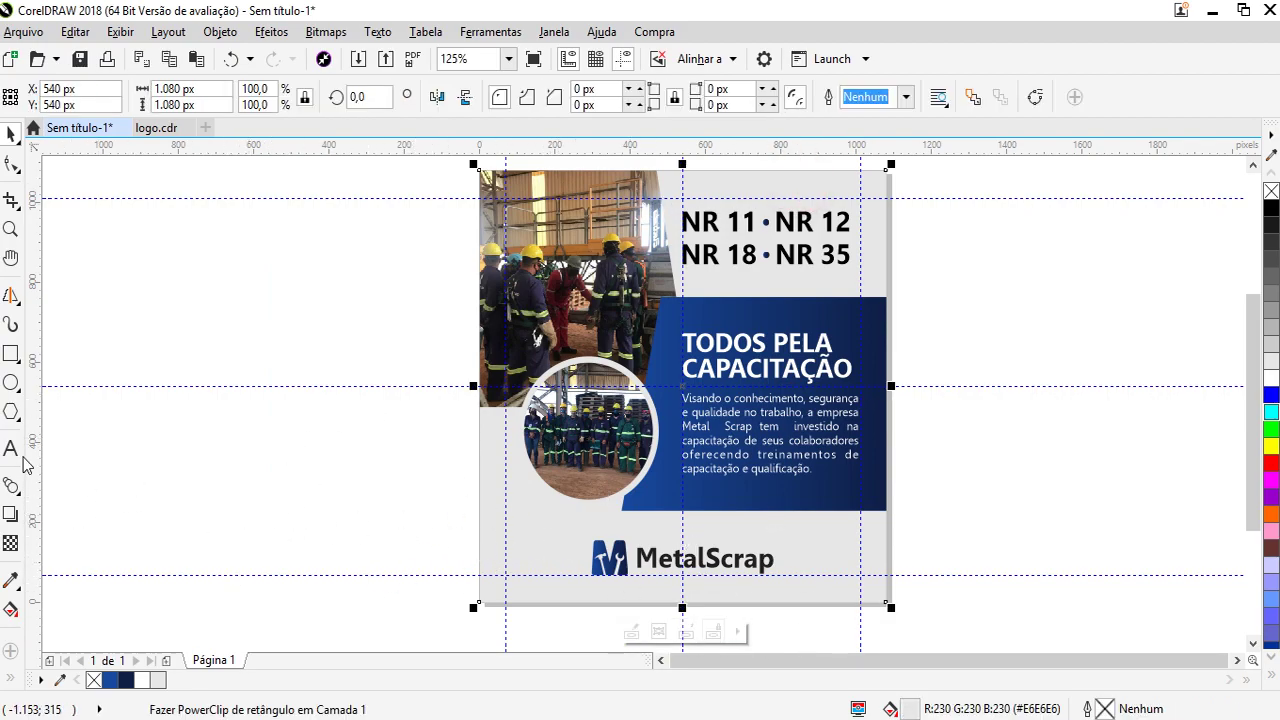
{"action": "left_click", "coordinate": [11, 353]}
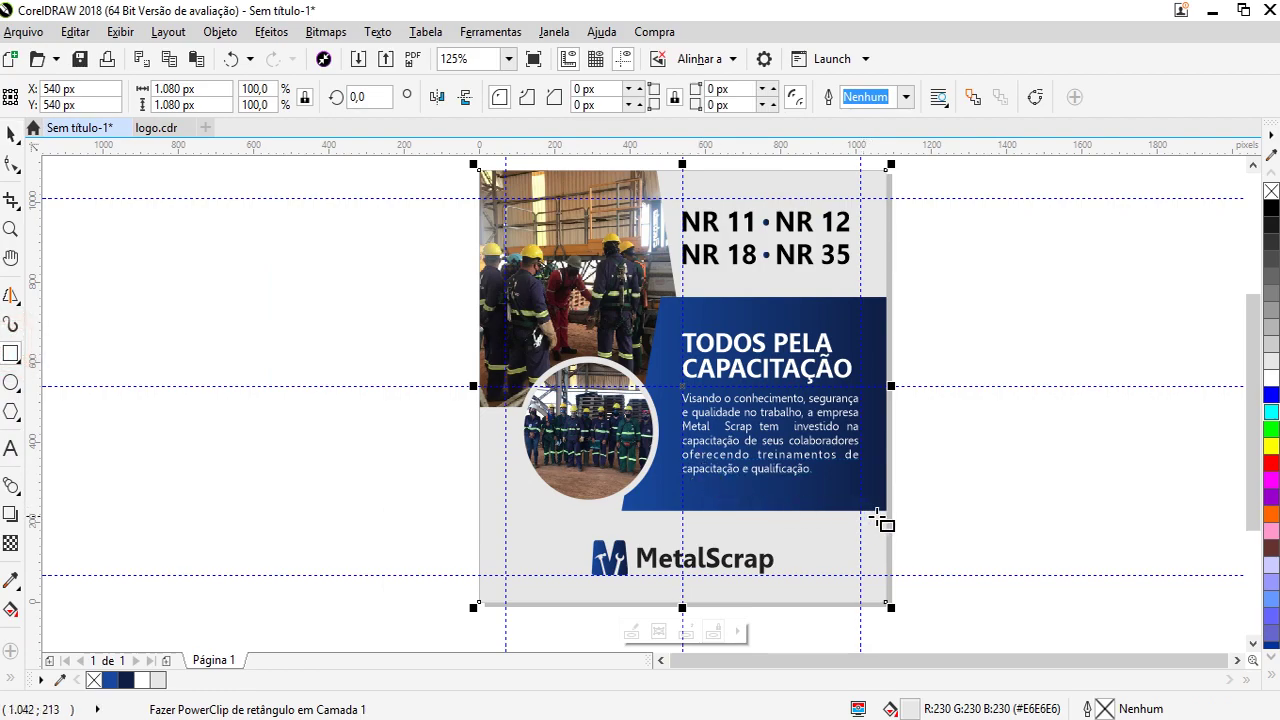
{"action": "left_click_drag", "start_coordinate": [885, 511], "coordinate": [478, 608]}
{"action": "left_click", "coordinate": [1271, 370]}
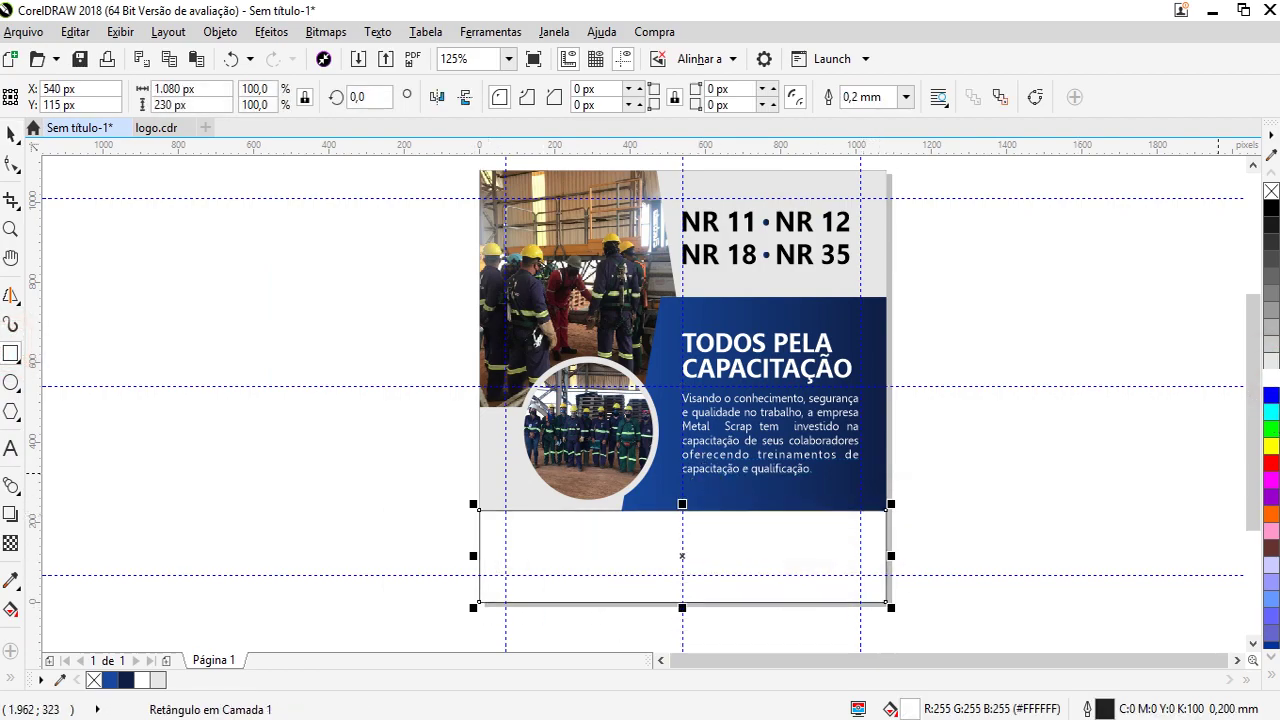
{"action": "right_click", "coordinate": [1271, 188]}
Bring the MetalScrap logo to the front of the white strip and hide the guidelines
{"action": "key", "text": "space"}
{"action": "left_click_drag", "start_coordinate": [1006, 471], "coordinate": [509, 629]}
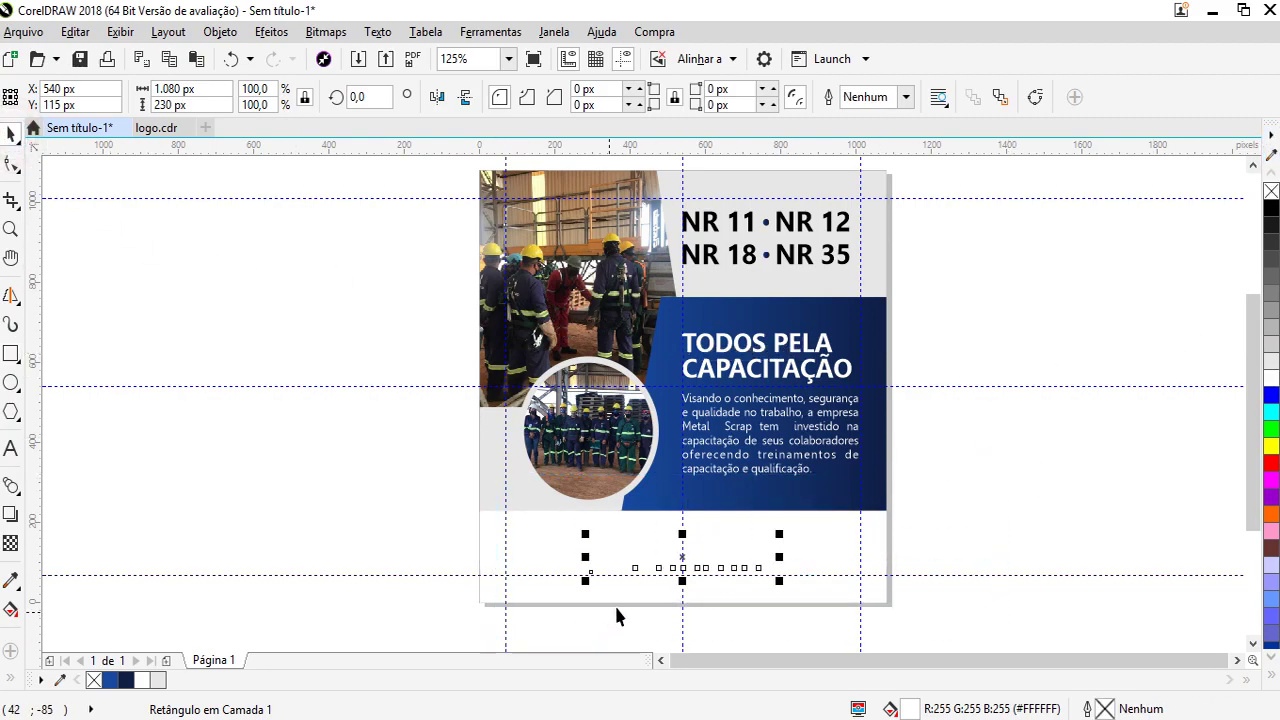
{"action": "right_click", "coordinate": [683, 557]}
{"action": "left_click", "coordinate": [374, 483]}
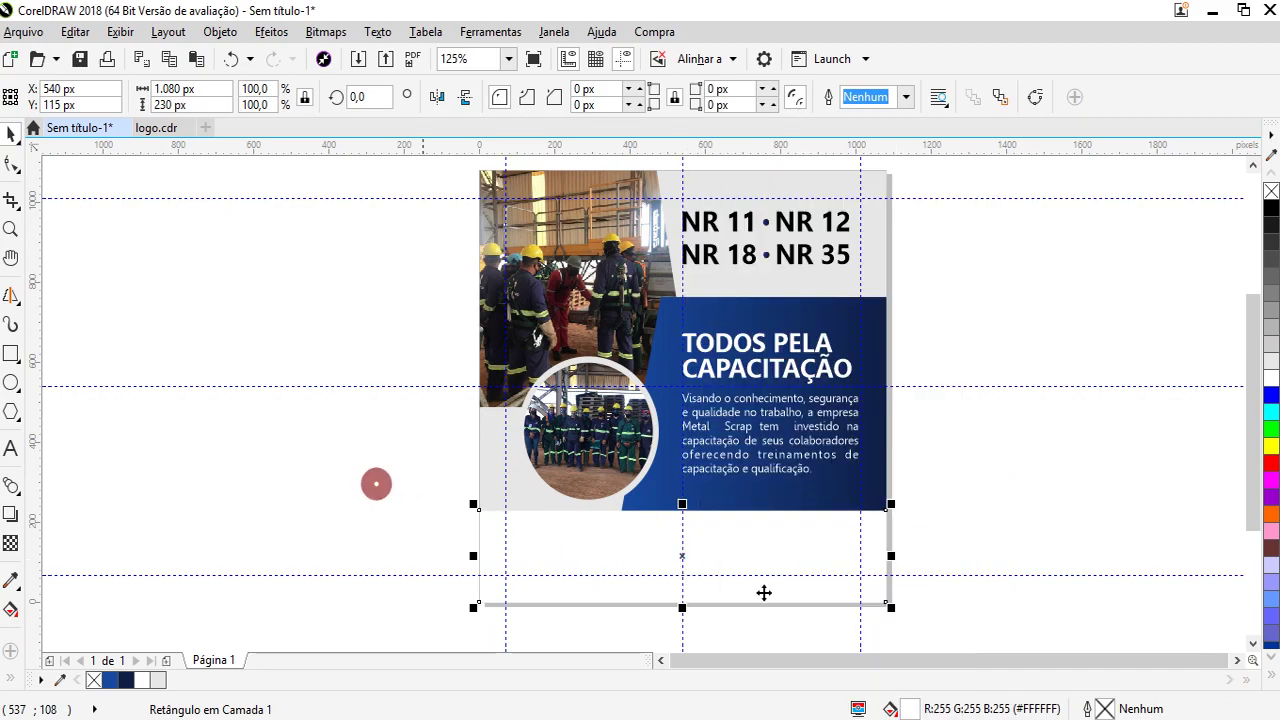
{"action": "left_click_drag", "start_coordinate": [832, 640], "coordinate": [400, 506]}
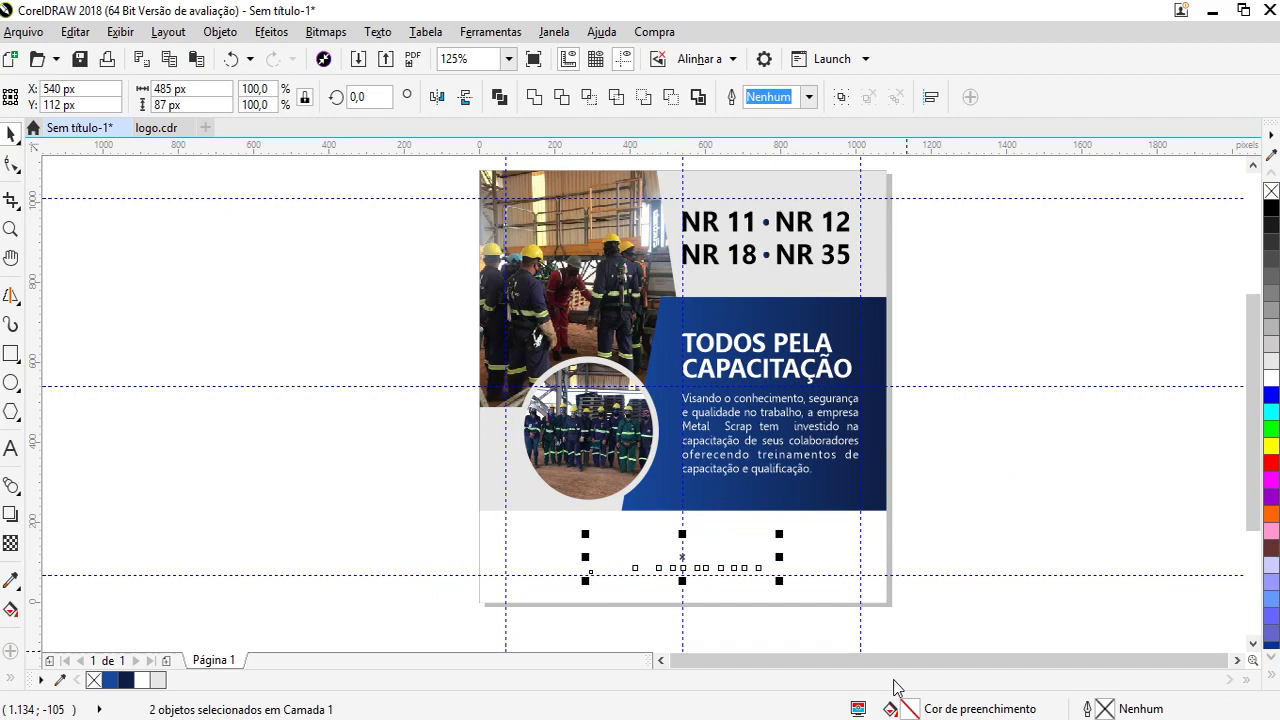
{"action": "key", "text": "shift+Page_Up"}
{"action": "left_click", "coordinate": [1074, 486]}
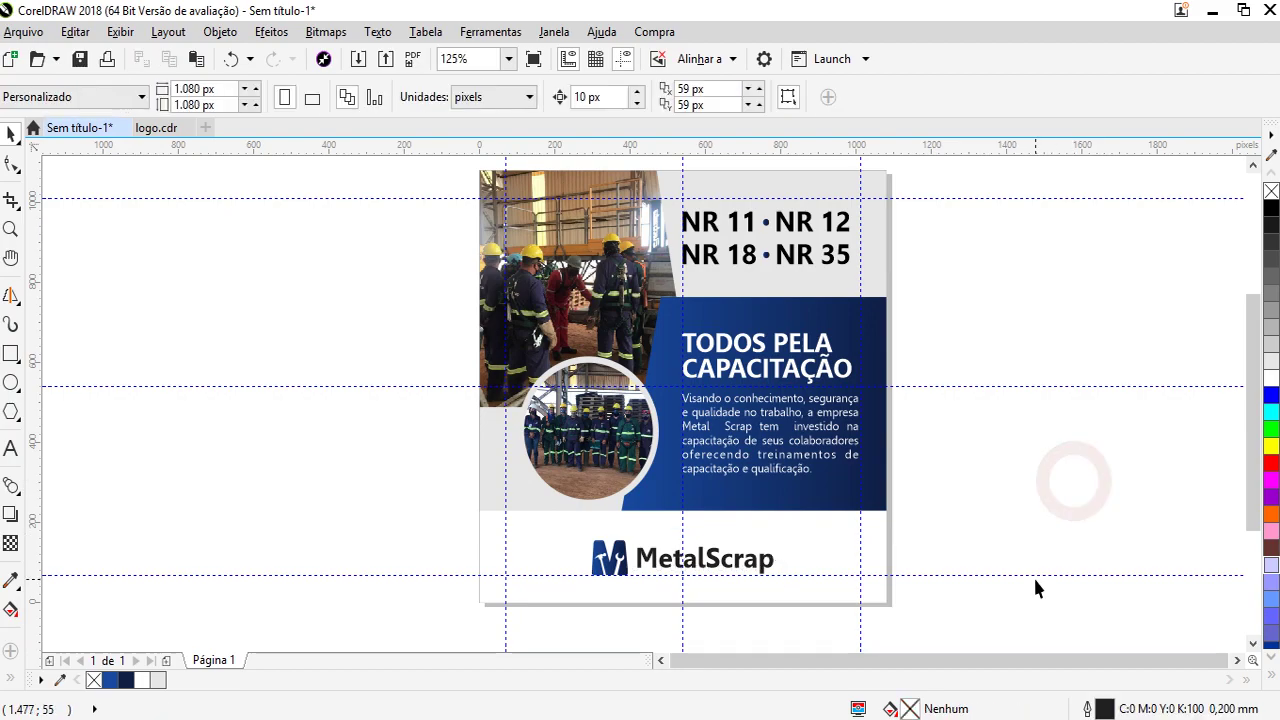
{"action": "left_click", "coordinate": [623, 58]}
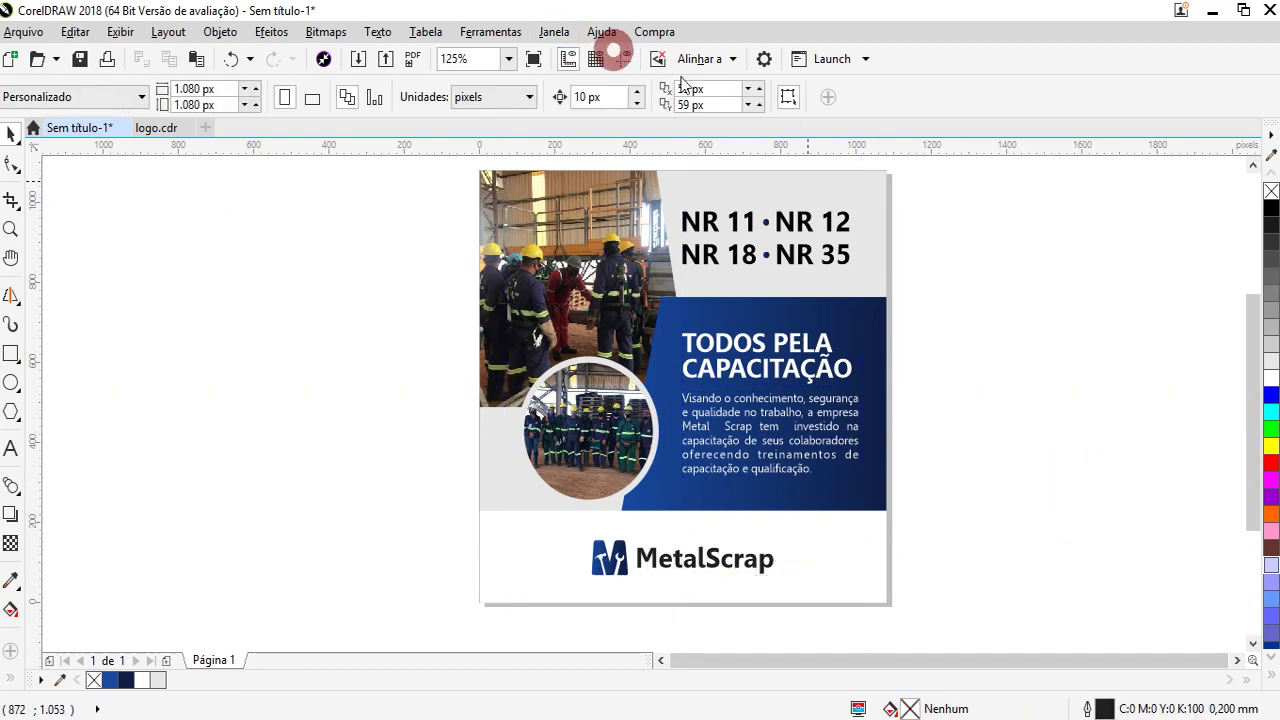
{"action": "left_click", "coordinate": [1047, 292]}
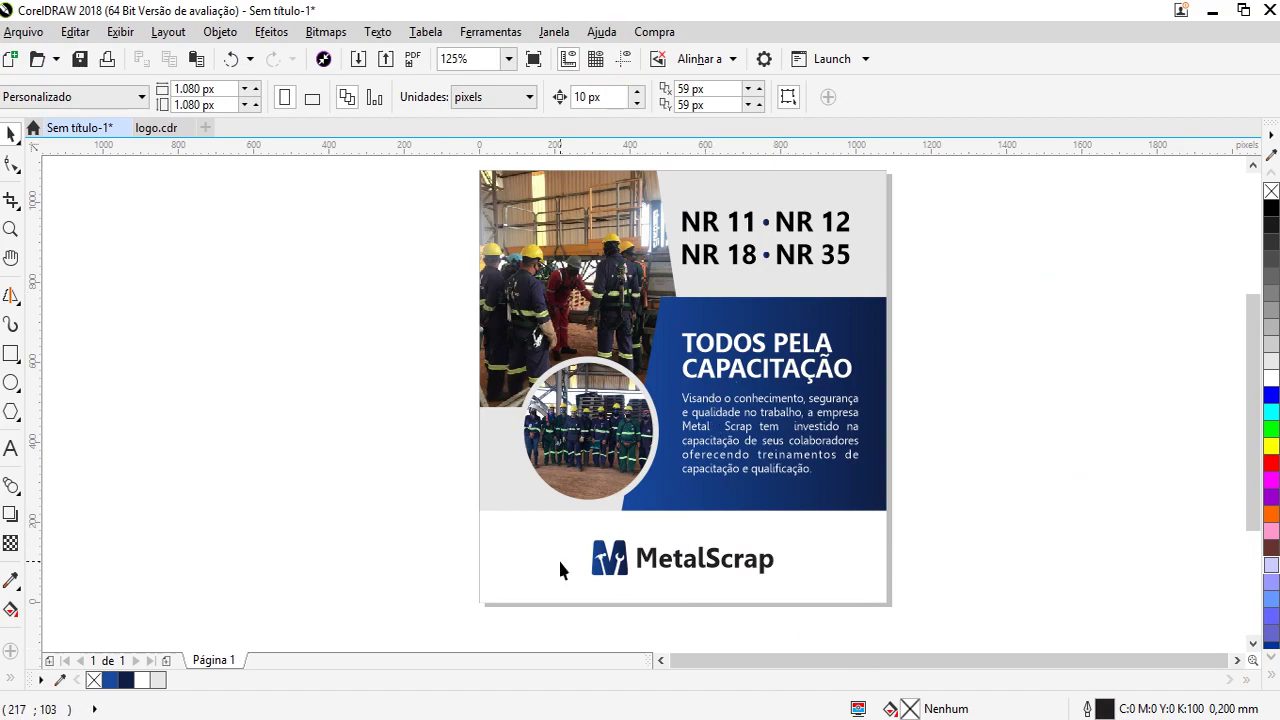
Add a drop shadow to the circular group photo, offset about -9 px horizontally and -13 px vertically
{"action": "scroll", "coordinate": [537, 401], "scroll_direction": "up", "scroll_amount": 2}
{"action": "left_click", "coordinate": [632, 540]}
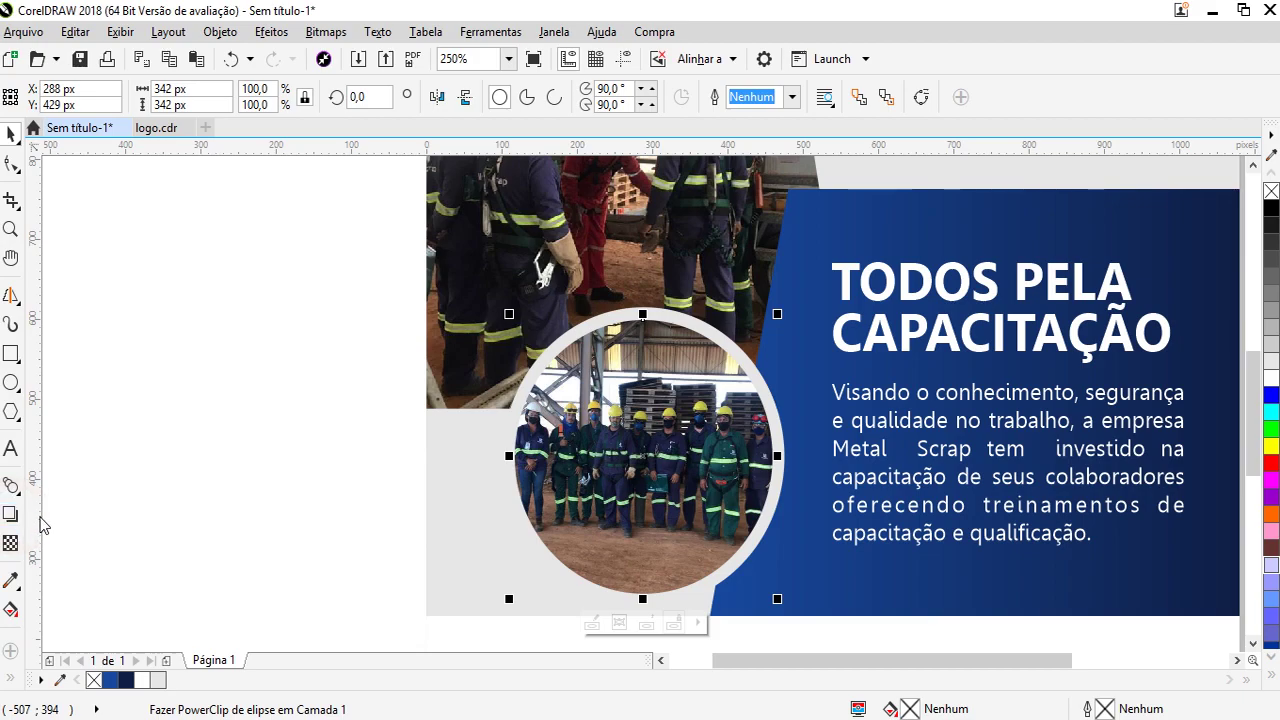
{"action": "left_click", "coordinate": [12, 514]}
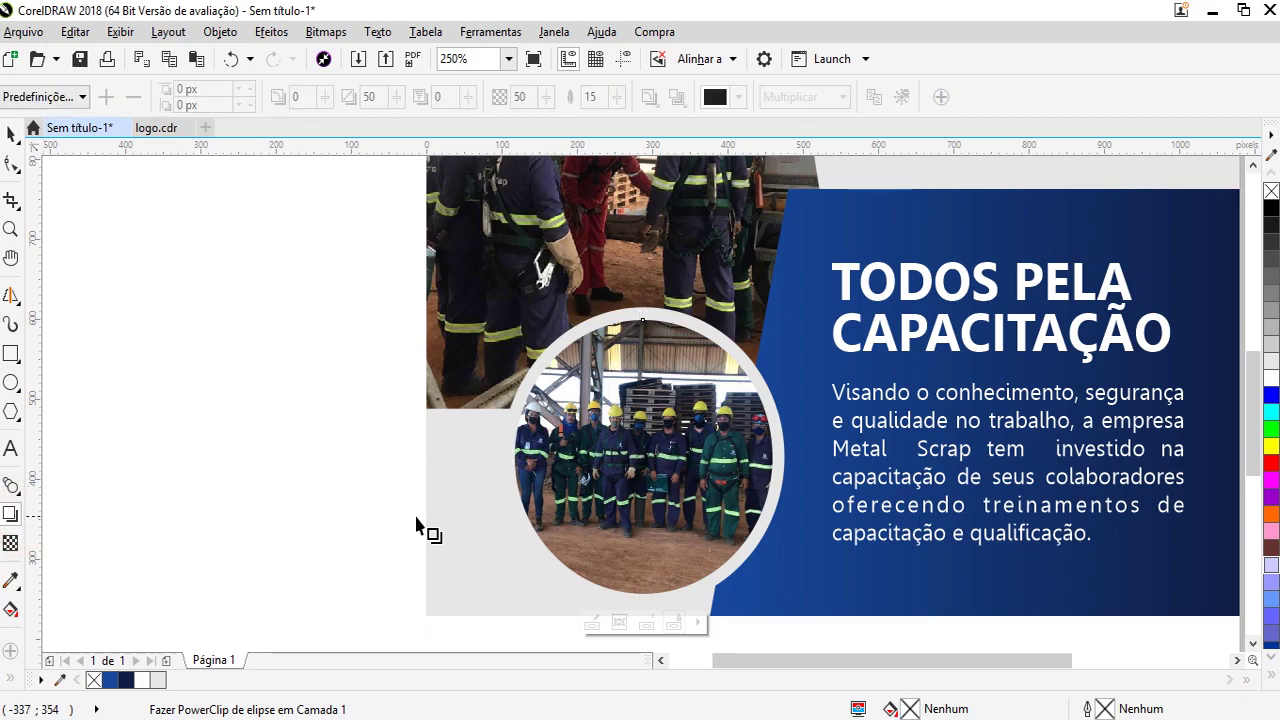
{"action": "left_click_drag", "start_coordinate": [643, 457], "coordinate": [542, 610]}
{"action": "scroll", "coordinate": [543, 620], "scroll_direction": "up", "scroll_amount": 2}
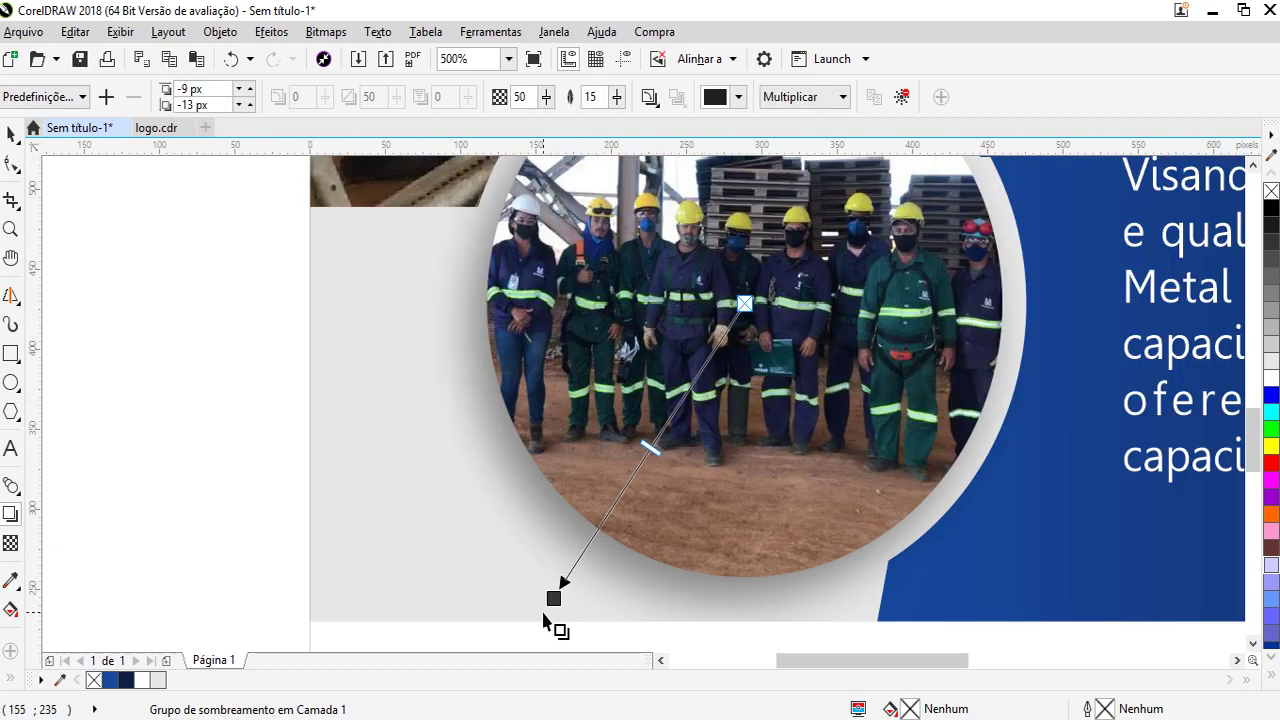
Refine the group photo's drop shadow to feathering 6, opacity 27 and an offset of about -3 px by -11 px
{"action": "left_click_drag", "start_coordinate": [612, 97], "coordinate": [549, 108]}
{"action": "left_click_drag", "start_coordinate": [555, 597], "coordinate": [568, 591]}
{"action": "key", "text": "ctrl+z"}
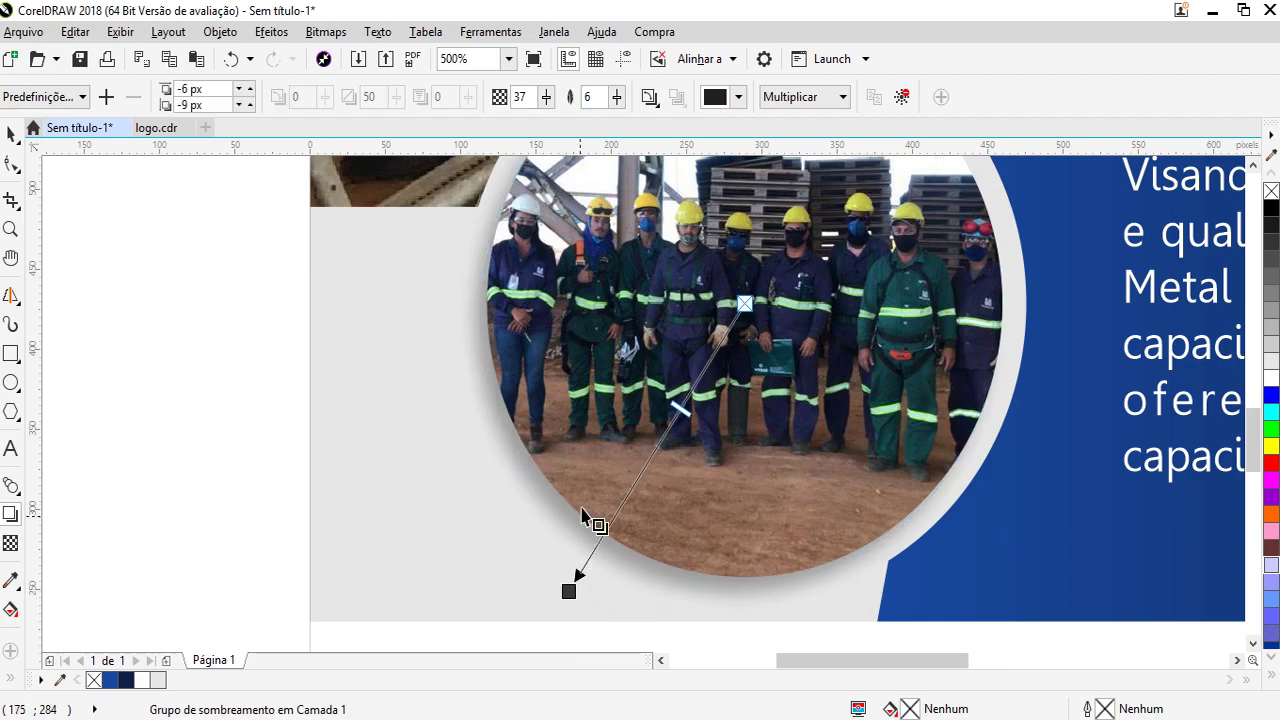
{"action": "scroll", "coordinate": [583, 524], "scroll_direction": "down", "scroll_amount": 3}
{"action": "scroll", "coordinate": [580, 543], "scroll_direction": "up", "scroll_amount": 2}
{"action": "left_click_drag", "start_coordinate": [577, 566], "coordinate": [625, 568]}
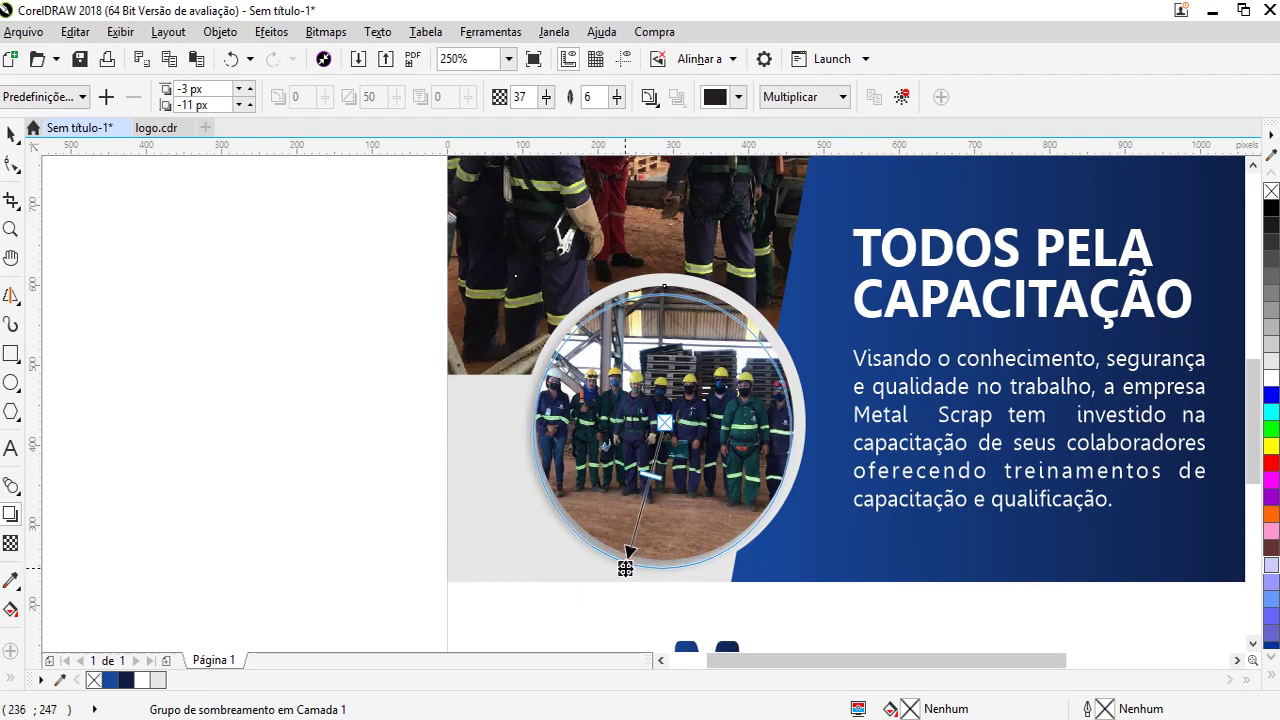
{"action": "left_click_drag", "start_coordinate": [545, 97], "coordinate": [490, 108]}
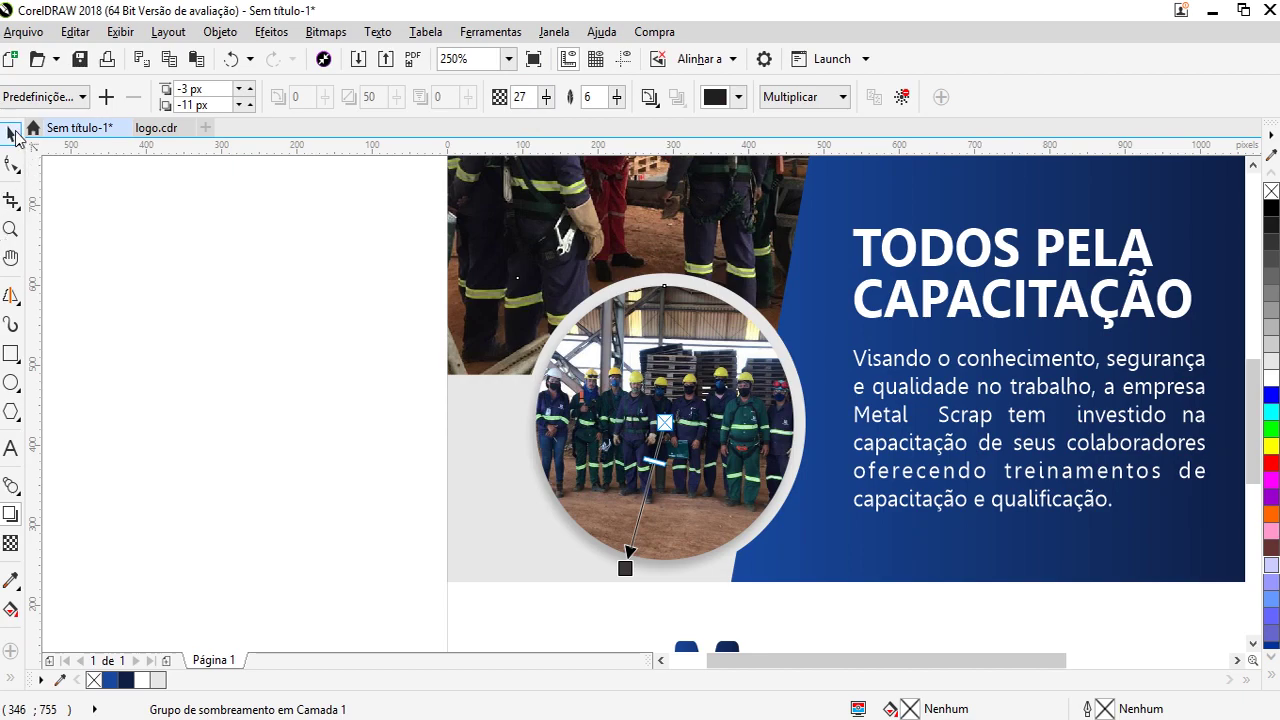
{"action": "left_click", "coordinate": [357, 449]}
{"action": "key", "text": "shift+F4"}
{"action": "left_click", "coordinate": [1177, 378]}
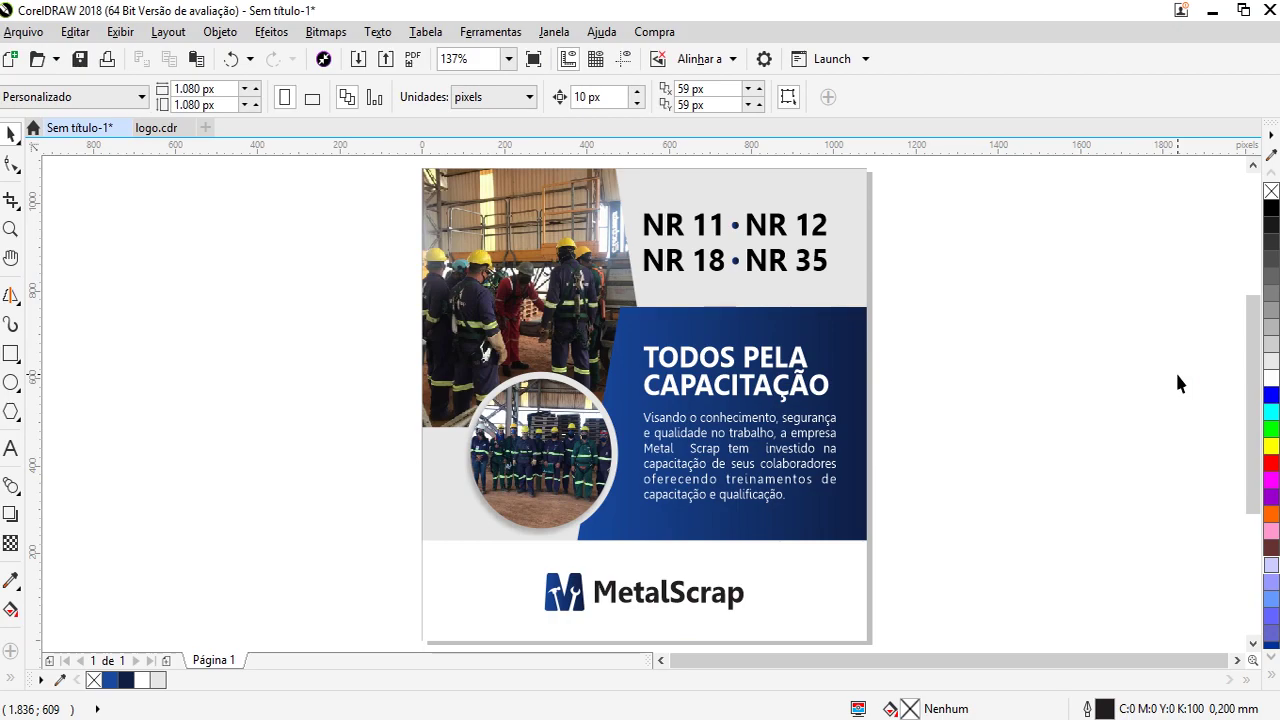
Show the guidelines and scale the body paragraph to about 471 × 206 px so it reaches the page's right margin guide
{"action": "left_click_drag", "start_coordinate": [30, 460], "coordinate": [836, 365]}
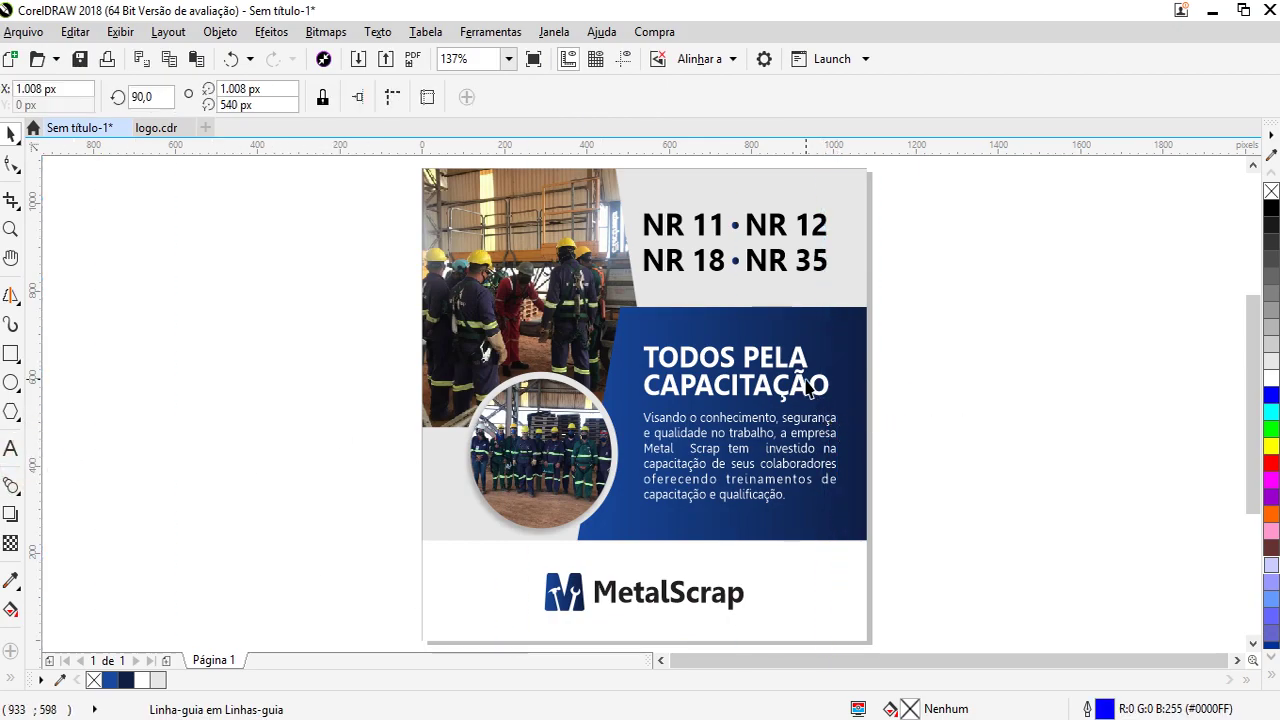
{"action": "scroll", "coordinate": [808, 388], "scroll_direction": "up", "scroll_amount": 2}
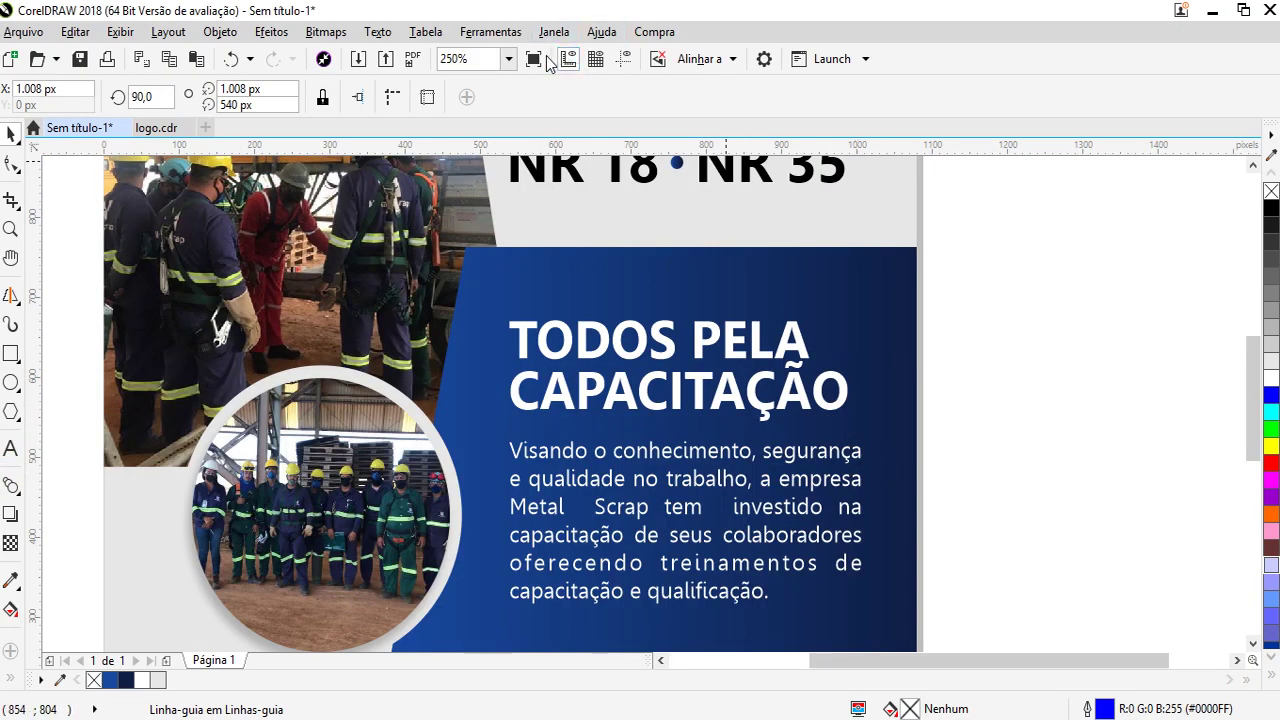
{"action": "scroll", "coordinate": [870, 432], "scroll_direction": "up", "scroll_amount": 2}
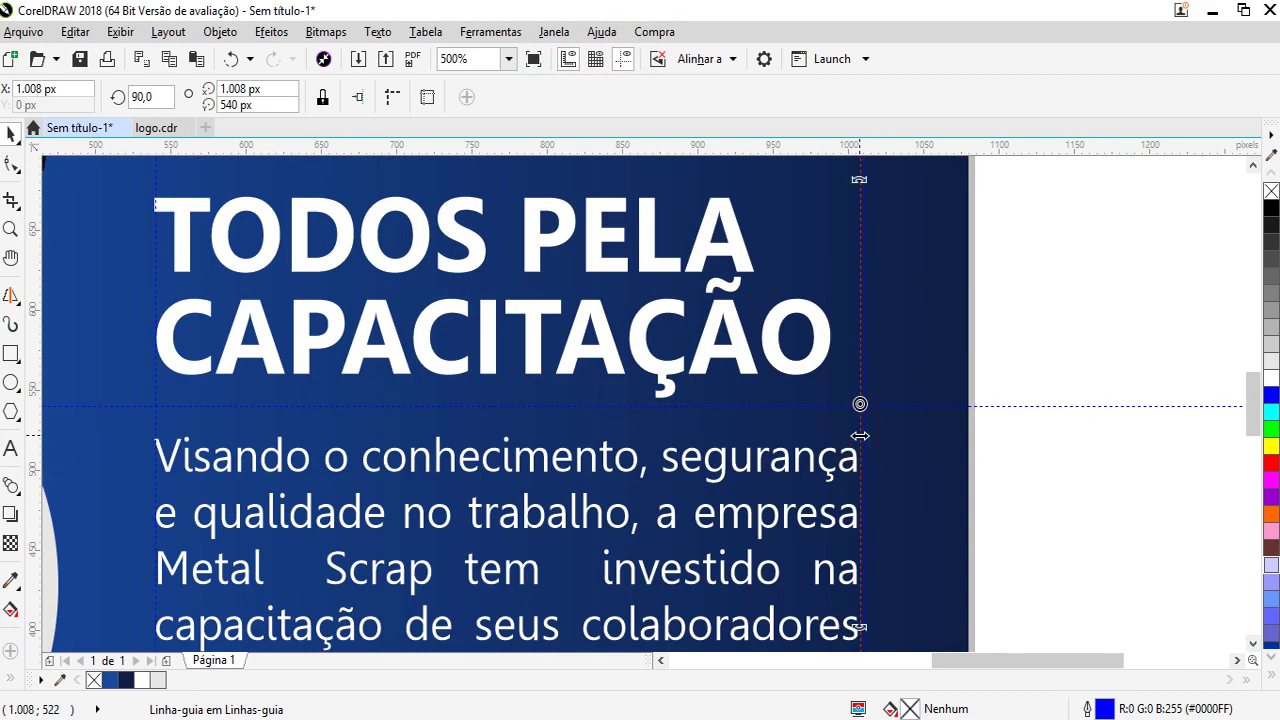
{"action": "key", "text": "Escape"}
{"action": "scroll", "coordinate": [846, 457], "scroll_direction": "down", "scroll_amount": 3}
{"action": "left_click", "coordinate": [846, 449]}
{"action": "scroll", "coordinate": [855, 590], "scroll_direction": "up", "scroll_amount": 1}
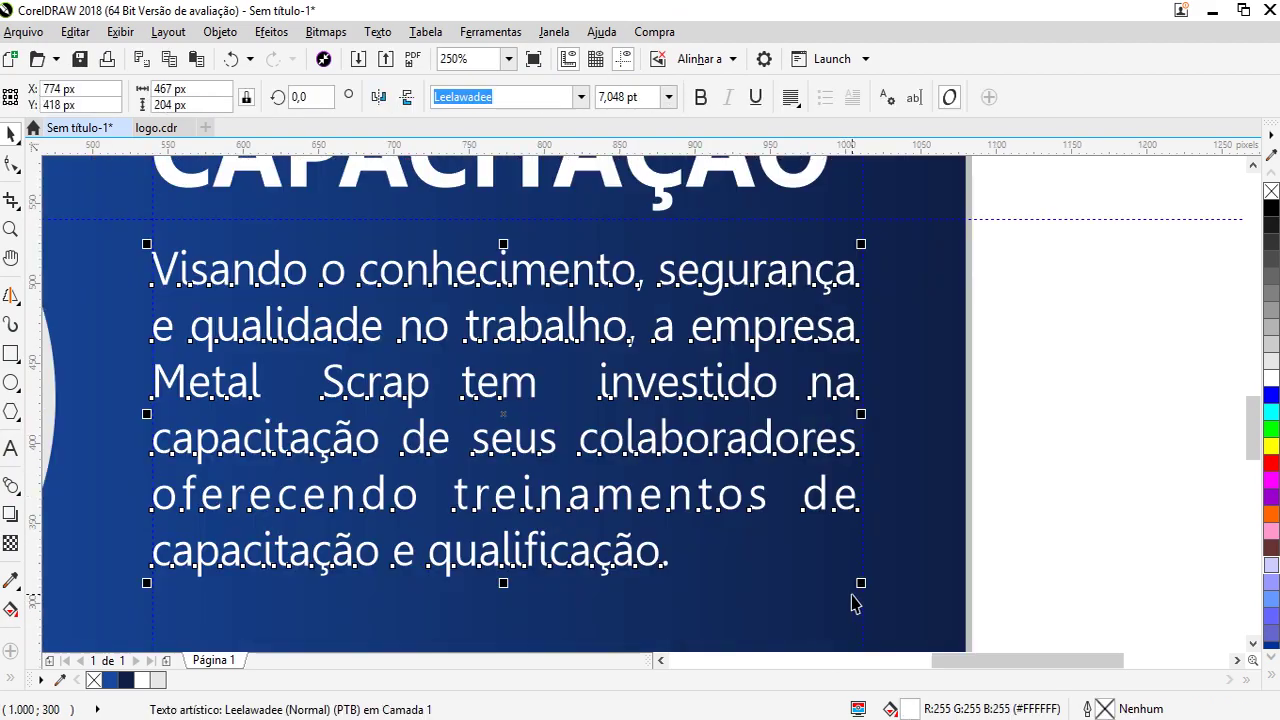
{"action": "scroll", "coordinate": [855, 600], "scroll_direction": "up", "scroll_amount": 3}
{"action": "left_click_drag", "start_coordinate": [851, 566], "coordinate": [863, 600]}
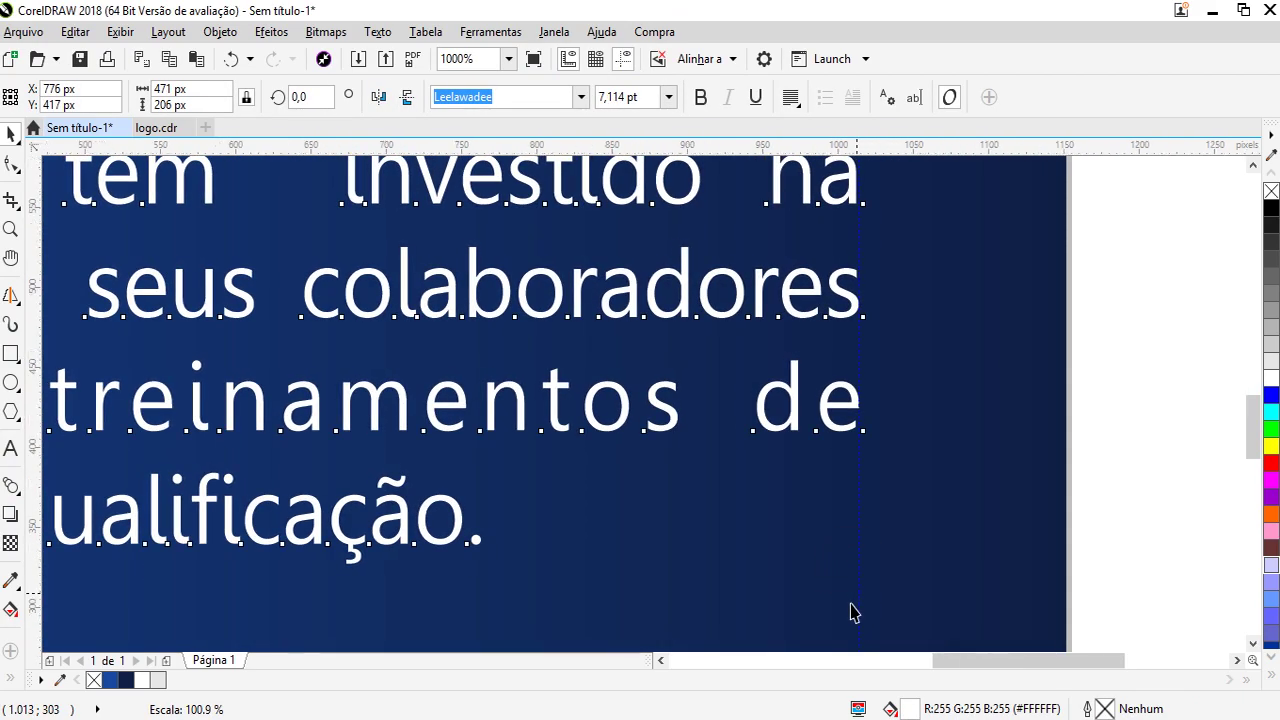
Scale the TODOS PELA CAPACITAÇÃO heading to about 472 × 132 px so it reaches the right margin guide
{"action": "scroll", "coordinate": [849, 609], "scroll_direction": "down", "scroll_amount": 3}
{"action": "left_click", "coordinate": [832, 375]}
{"action": "left_click_drag", "start_coordinate": [843, 299], "coordinate": [866, 288]}
{"action": "scroll", "coordinate": [880, 300], "scroll_direction": "down", "scroll_amount": 3}
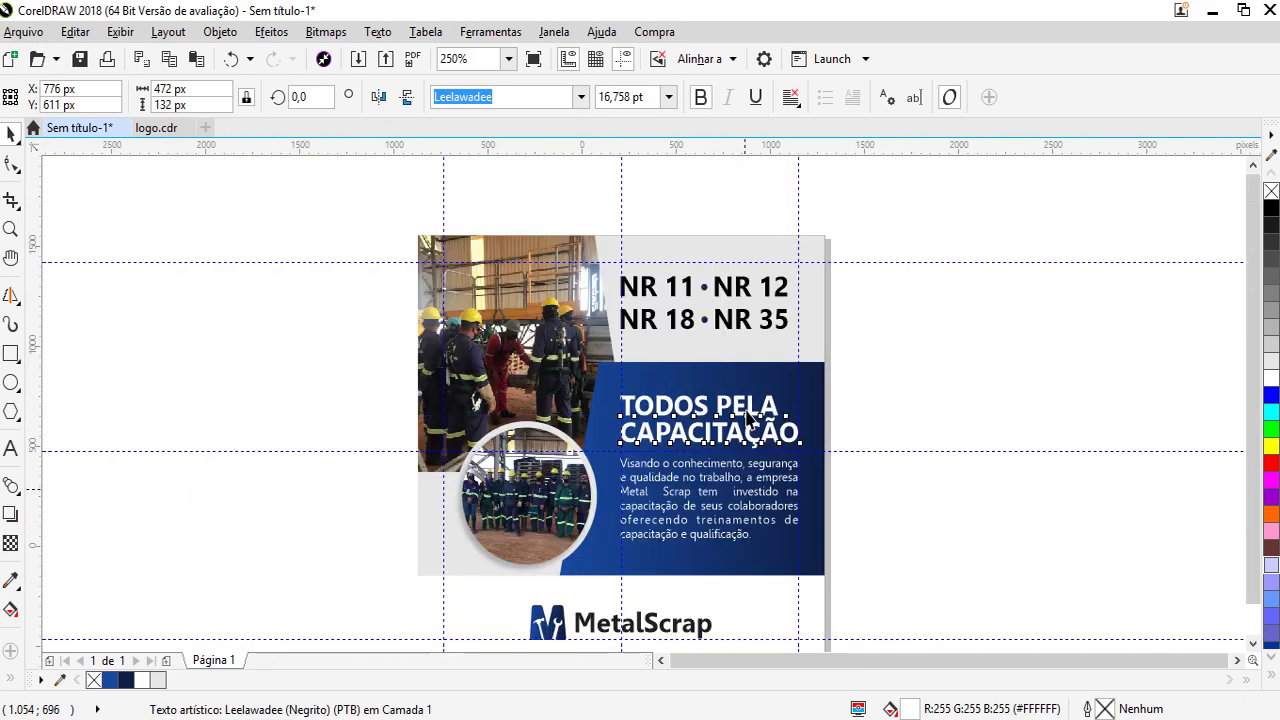
Enlarge the grouped NR 11, NR 12, NR 18 and NR 35 title up to the right margin guide and hide the guidelines
{"action": "scroll", "coordinate": [755, 372], "scroll_direction": "up", "scroll_amount": 3}
{"action": "left_click", "coordinate": [414, 323]}
{"action": "left_click", "coordinate": [828, 535]}
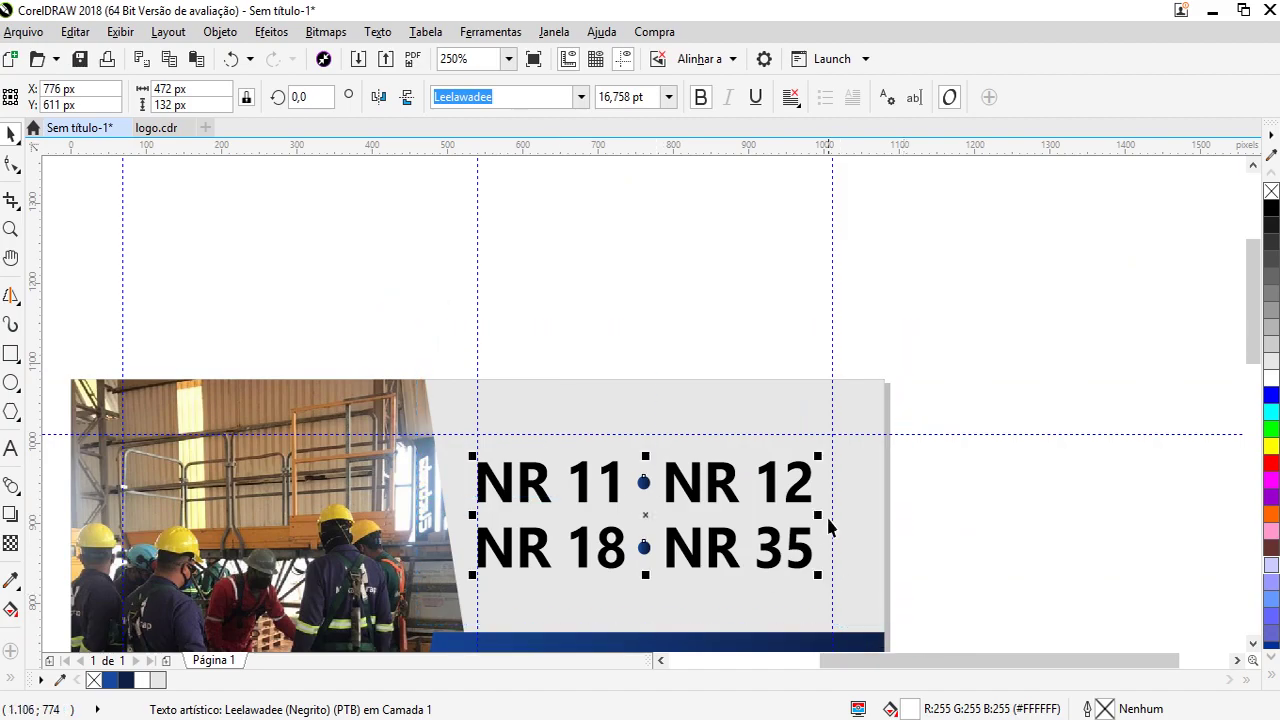
{"action": "scroll", "coordinate": [826, 505], "scroll_direction": "up", "scroll_amount": 2}
{"action": "left_click_drag", "start_coordinate": [815, 467], "coordinate": [857, 423]}
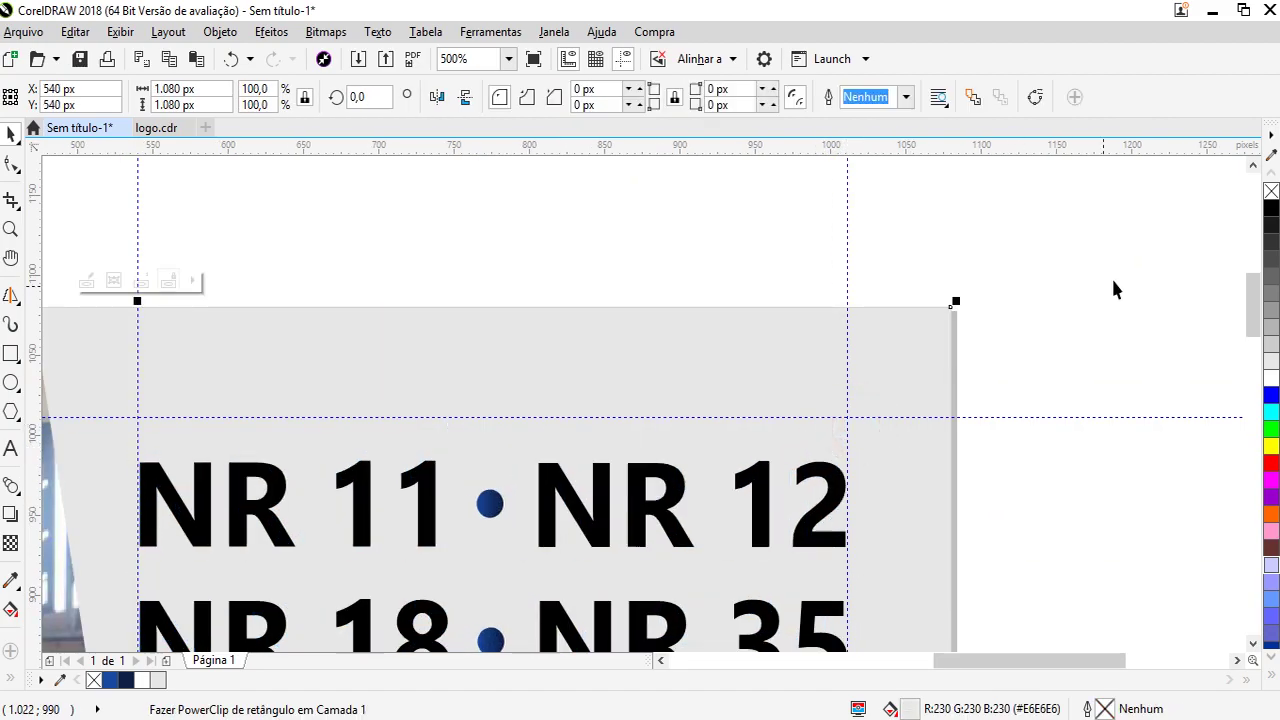
{"action": "left_click", "coordinate": [1111, 274]}
{"action": "key", "text": "shift+F4"}
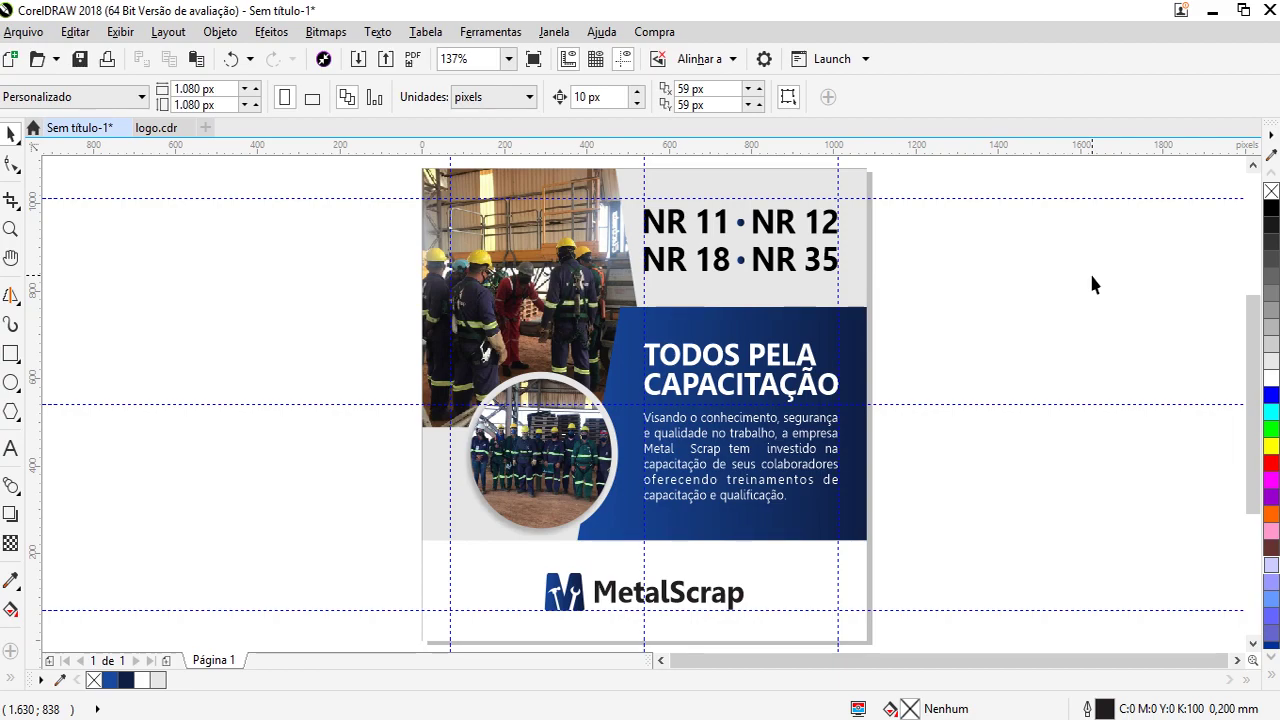
{"action": "left_click", "coordinate": [623, 58]}
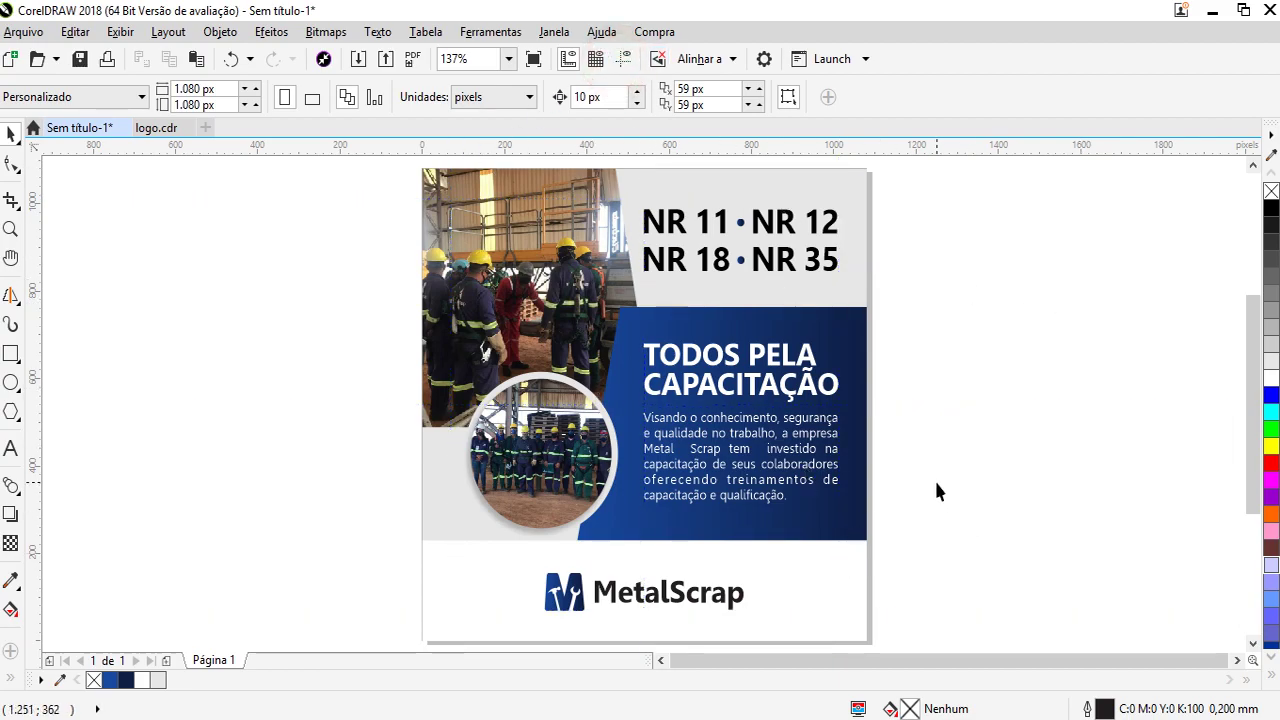
Draw a circle about 21 px in diameter above the logo, with a 10% black fill and no outline
{"action": "left_click", "coordinate": [10, 355]}
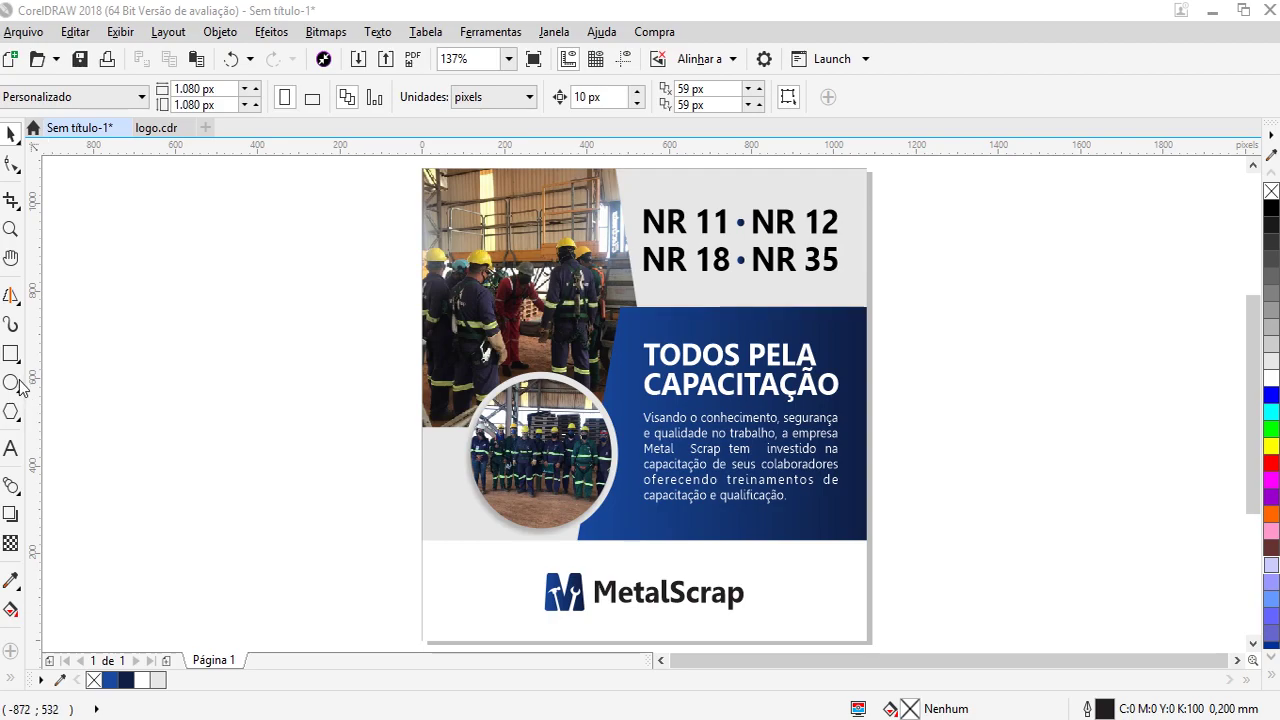
{"action": "left_click", "coordinate": [11, 383]}
{"action": "scroll", "coordinate": [777, 571], "scroll_direction": "up", "scroll_amount": 2}
{"action": "left_click_drag", "start_coordinate": [762, 538], "coordinate": [779, 553]}
{"action": "left_click", "coordinate": [12, 131]}
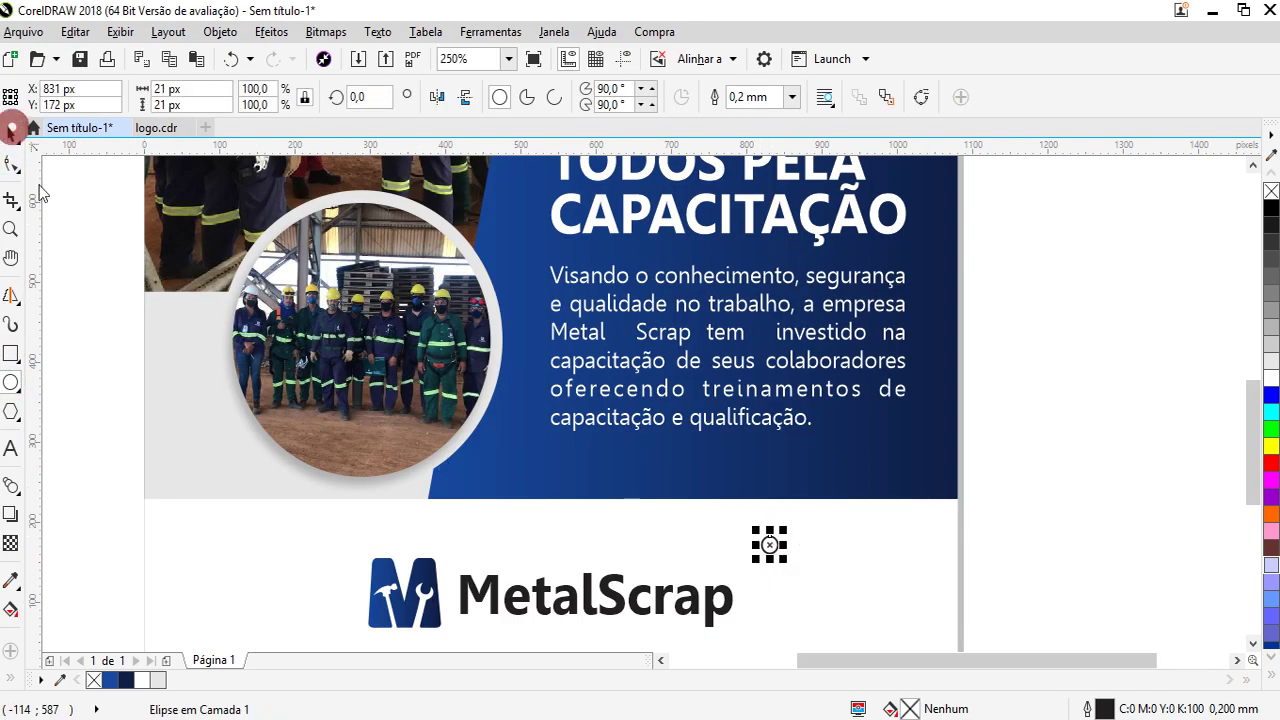
{"action": "left_click", "coordinate": [158, 680]}
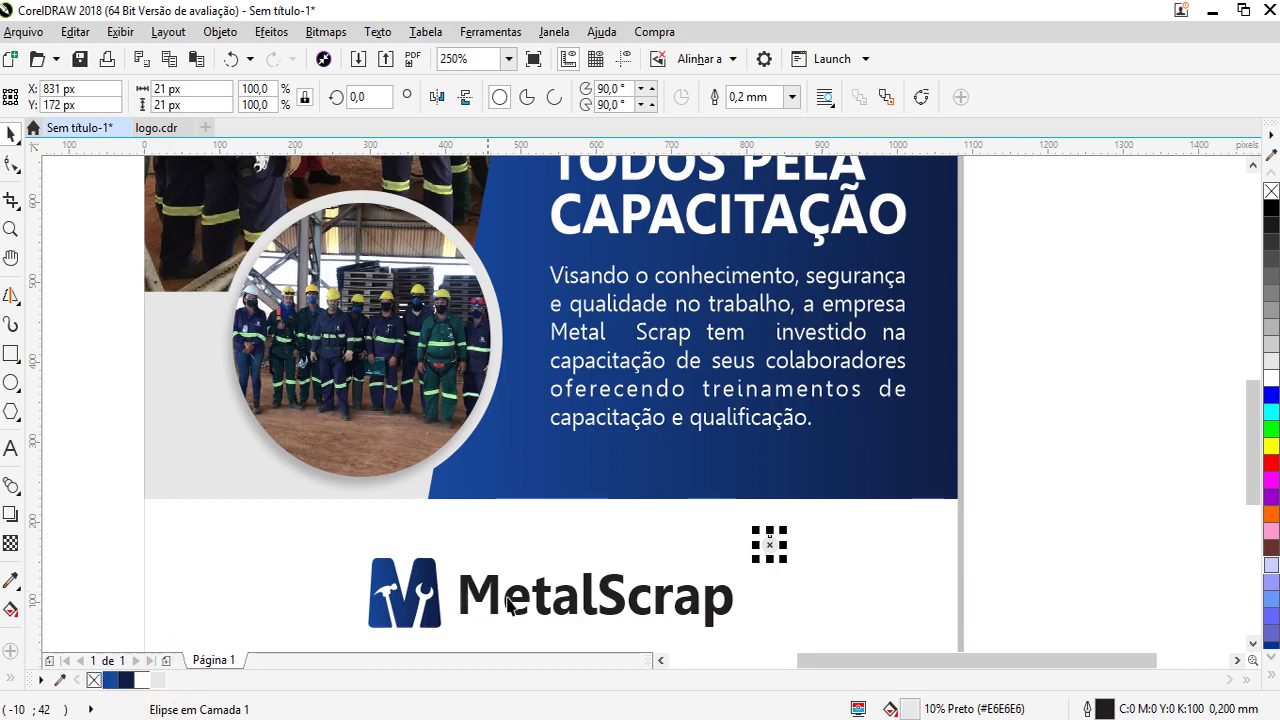
{"action": "right_click", "coordinate": [94, 680]}
Center the small grey circle on the blue panel's lower edge, at about X 751 px, Y 230 px
{"action": "scroll", "coordinate": [771, 543], "scroll_direction": "up", "scroll_amount": 4}
{"action": "left_click_drag", "start_coordinate": [785, 552], "coordinate": [609, 403]}
{"action": "scroll", "coordinate": [582, 346], "scroll_direction": "up", "scroll_amount": 4}
{"action": "scroll", "coordinate": [580, 377], "scroll_direction": "down", "scroll_amount": 4}
{"action": "scroll", "coordinate": [558, 349], "scroll_direction": "down", "scroll_amount": 4}
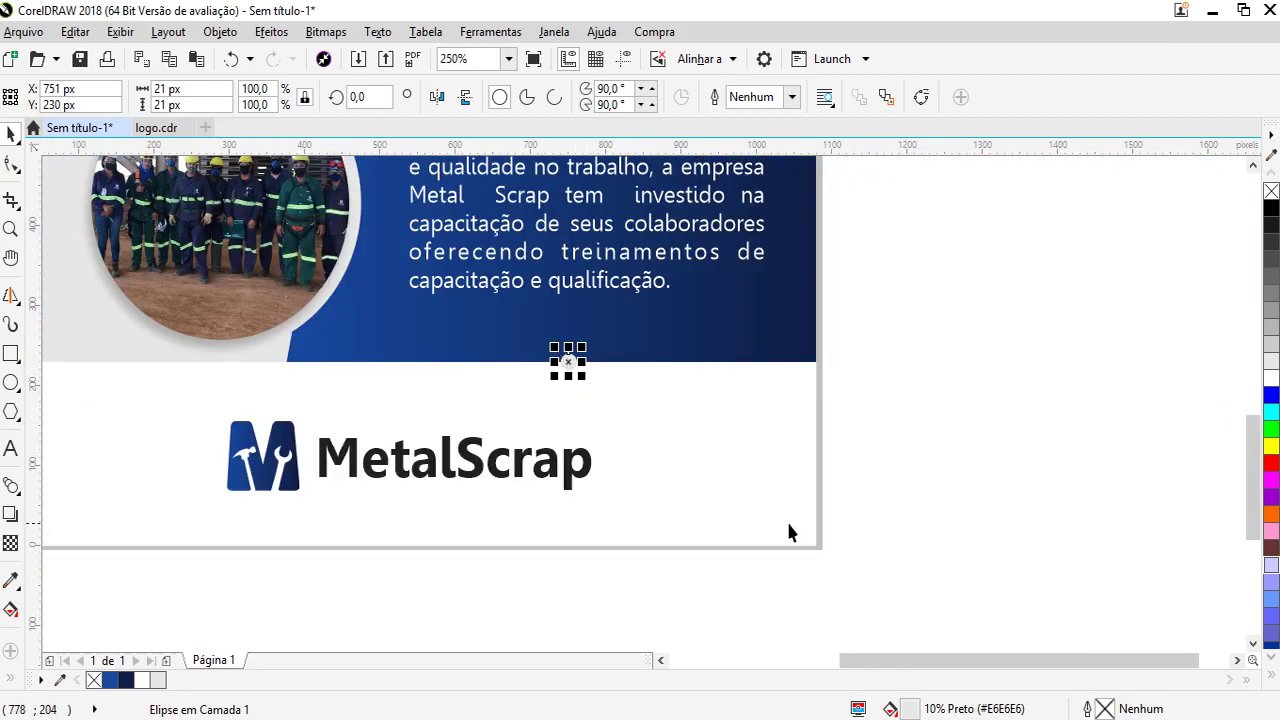
Duplicate the small circle twice along the panel's lower edge at about 35 px spacing to form a row of three
{"action": "scroll", "coordinate": [578, 365], "scroll_direction": "up", "scroll_amount": 4}
{"action": "left_click_drag", "start_coordinate": [518, 330], "coordinate": [628, 331]}
{"action": "scroll", "coordinate": [625, 340], "scroll_direction": "down", "scroll_amount": 4}
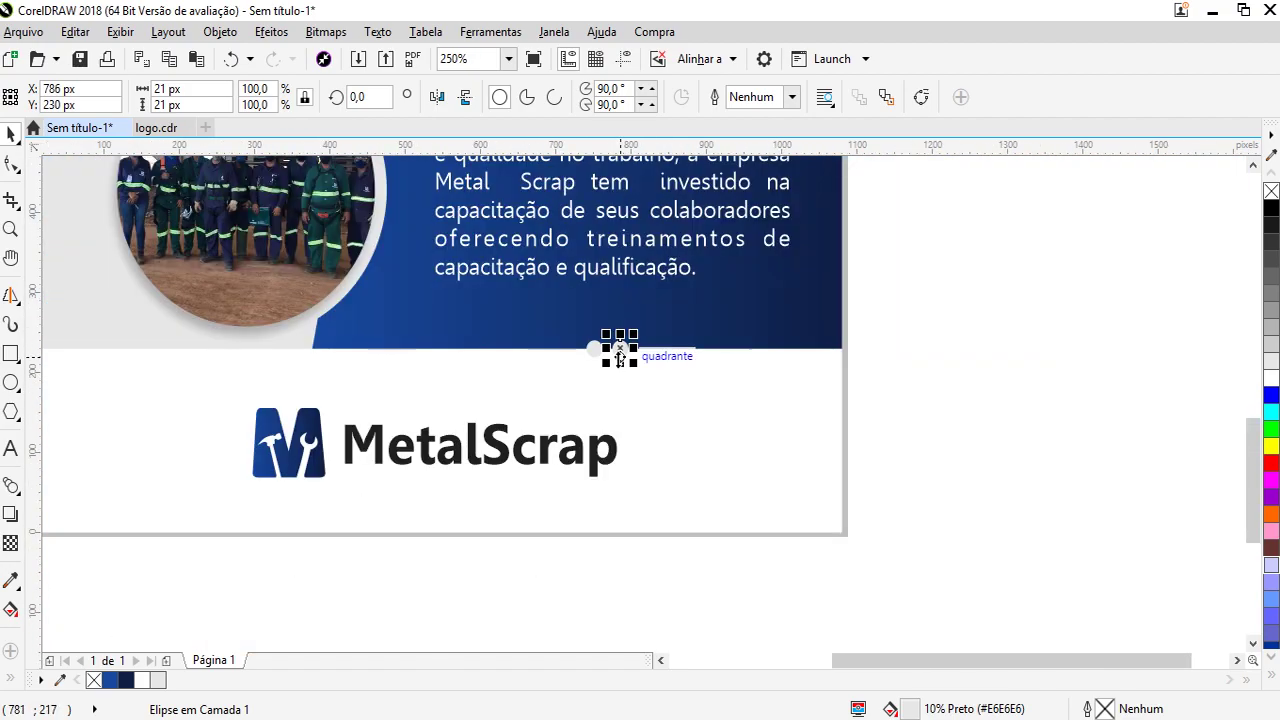
{"action": "scroll", "coordinate": [621, 352], "scroll_direction": "up", "scroll_amount": 2}
{"action": "left_click_drag", "start_coordinate": [614, 343], "coordinate": [669, 343]}
Place a copy of the three-circle row on the upper part of the workers photo, centered near X 222 px, Y 1033 px
{"action": "left_click", "coordinate": [1094, 297]}
{"action": "left_click_drag", "start_coordinate": [1155, 260], "coordinate": [516, 598]}
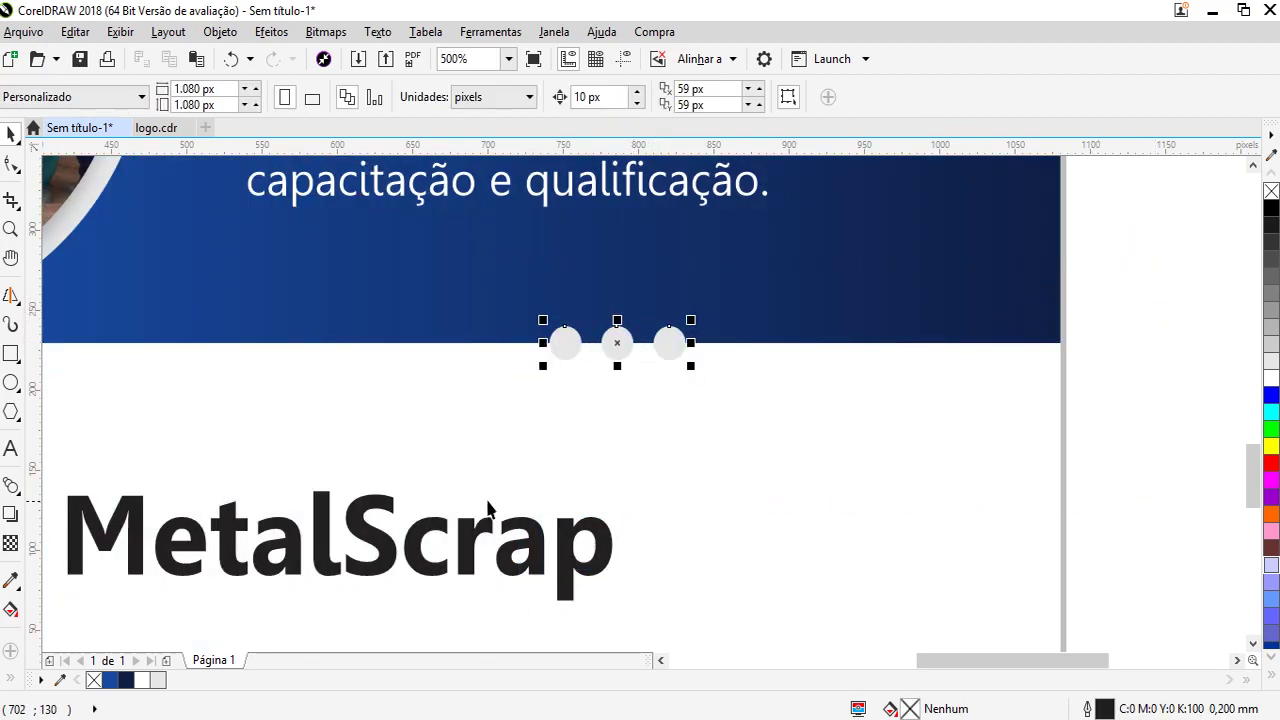
{"action": "scroll", "coordinate": [745, 395], "scroll_direction": "down", "scroll_amount": 4}
{"action": "left_click", "coordinate": [889, 398]}
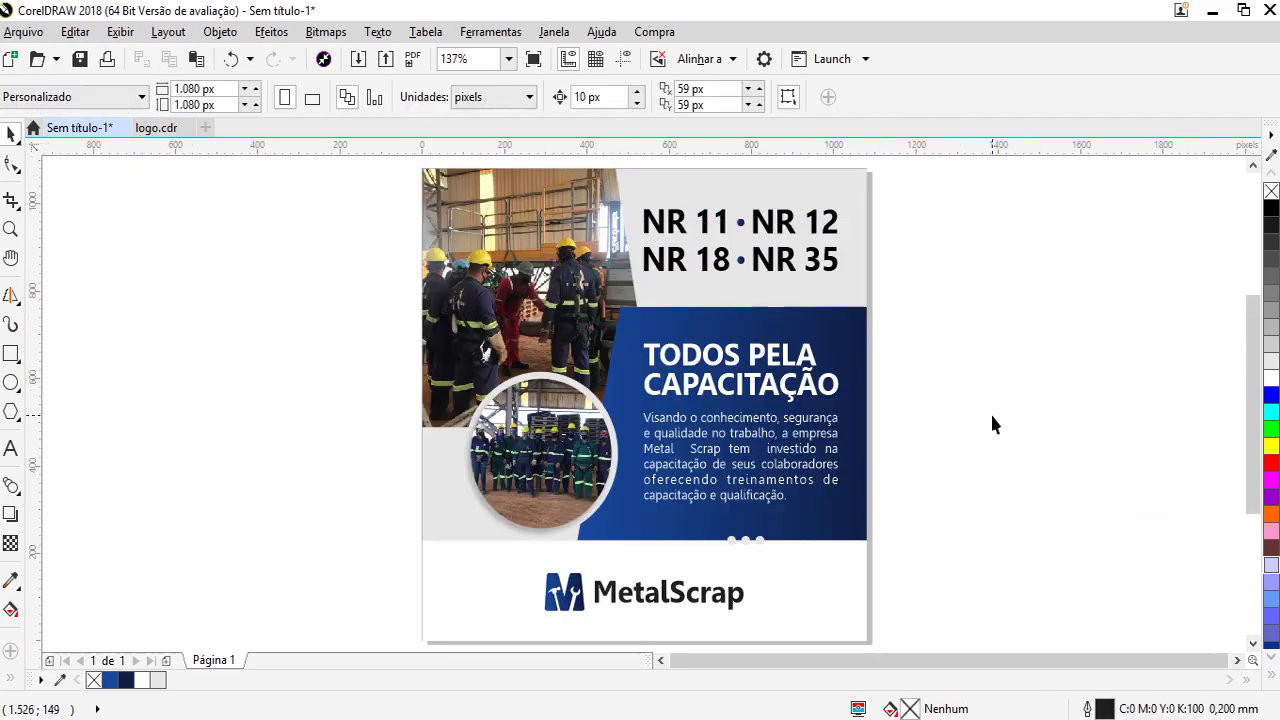
{"action": "left_click_drag", "start_coordinate": [1009, 505], "coordinate": [518, 190]}
{"action": "left_click", "coordinate": [966, 263]}
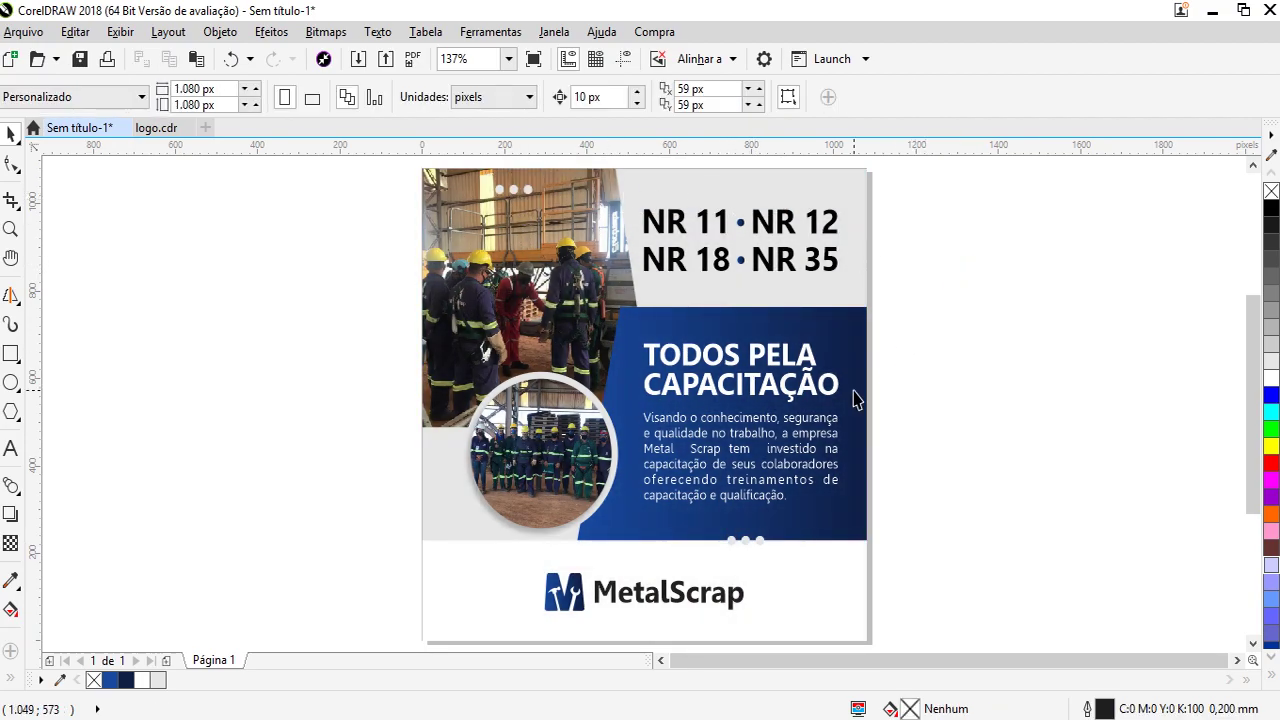
Fill the three circles on the workers photo white, group them and align their top with the NR title
{"action": "left_click_drag", "start_coordinate": [952, 502], "coordinate": [910, 544]}
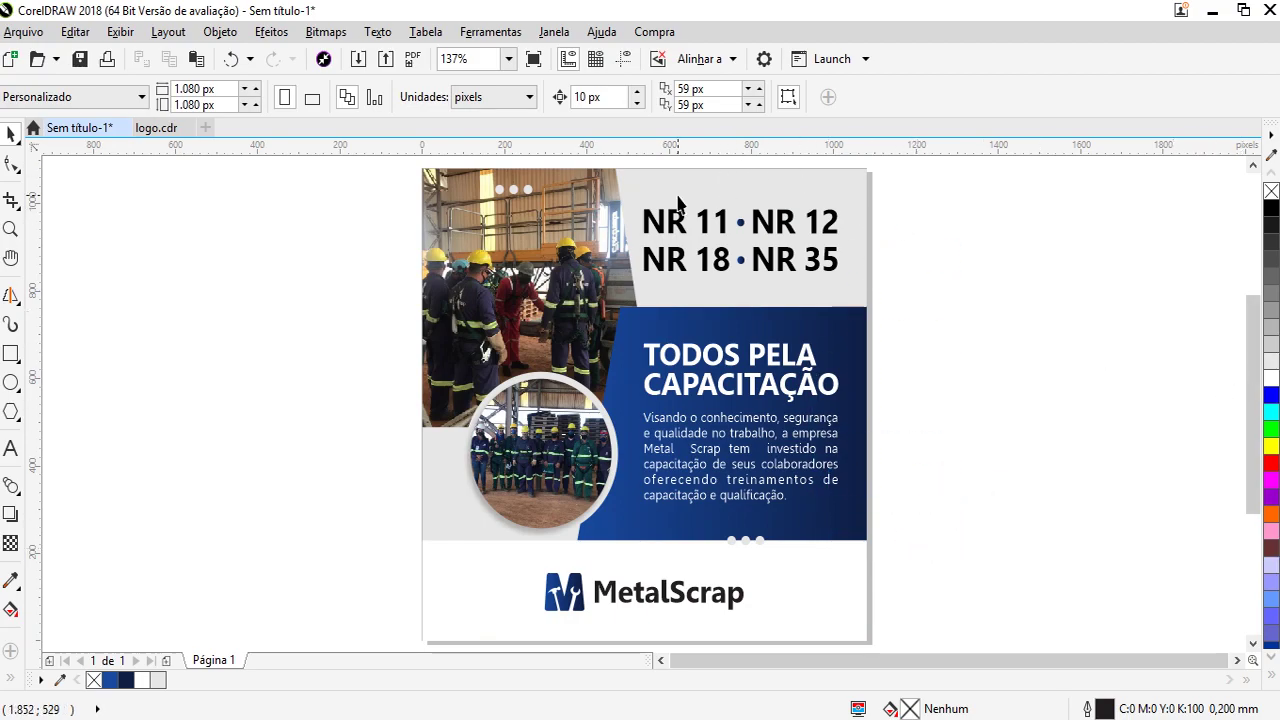
{"action": "left_click_drag", "start_coordinate": [557, 229], "coordinate": [557, 229]}
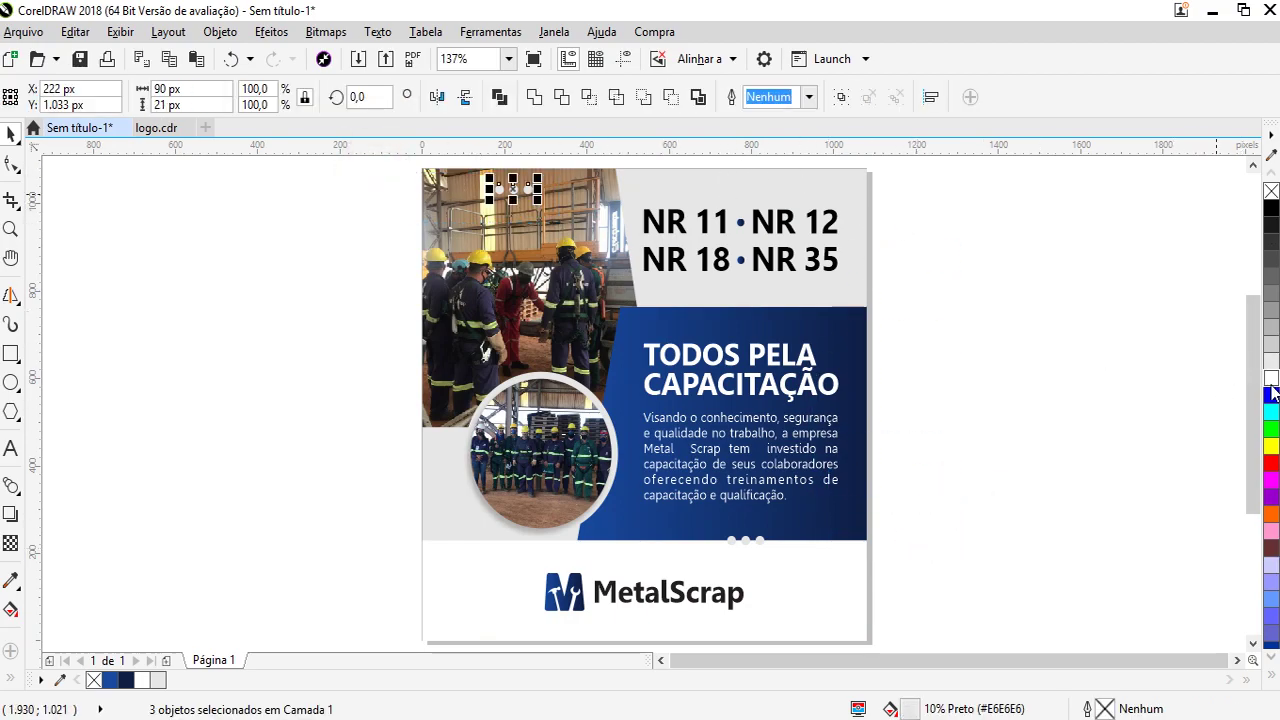
{"action": "left_click", "coordinate": [843, 96]}
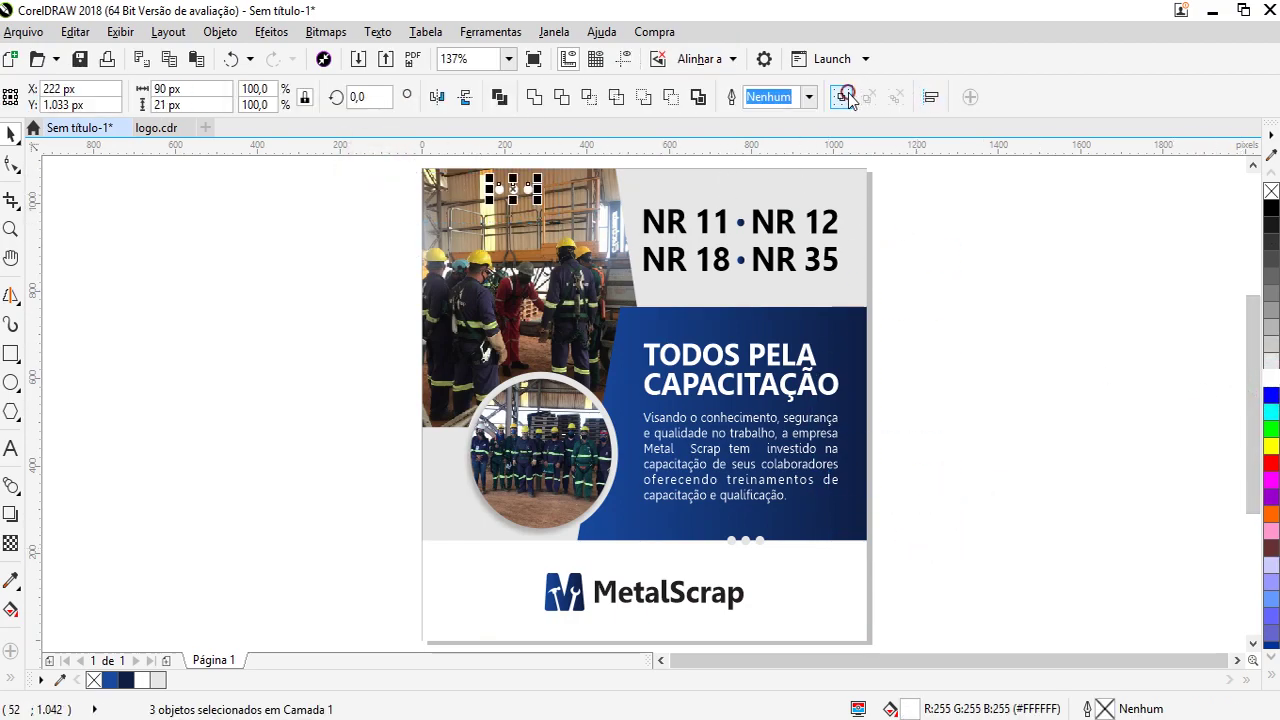
{"action": "left_click", "coordinate": [672, 230], "text": "shift"}
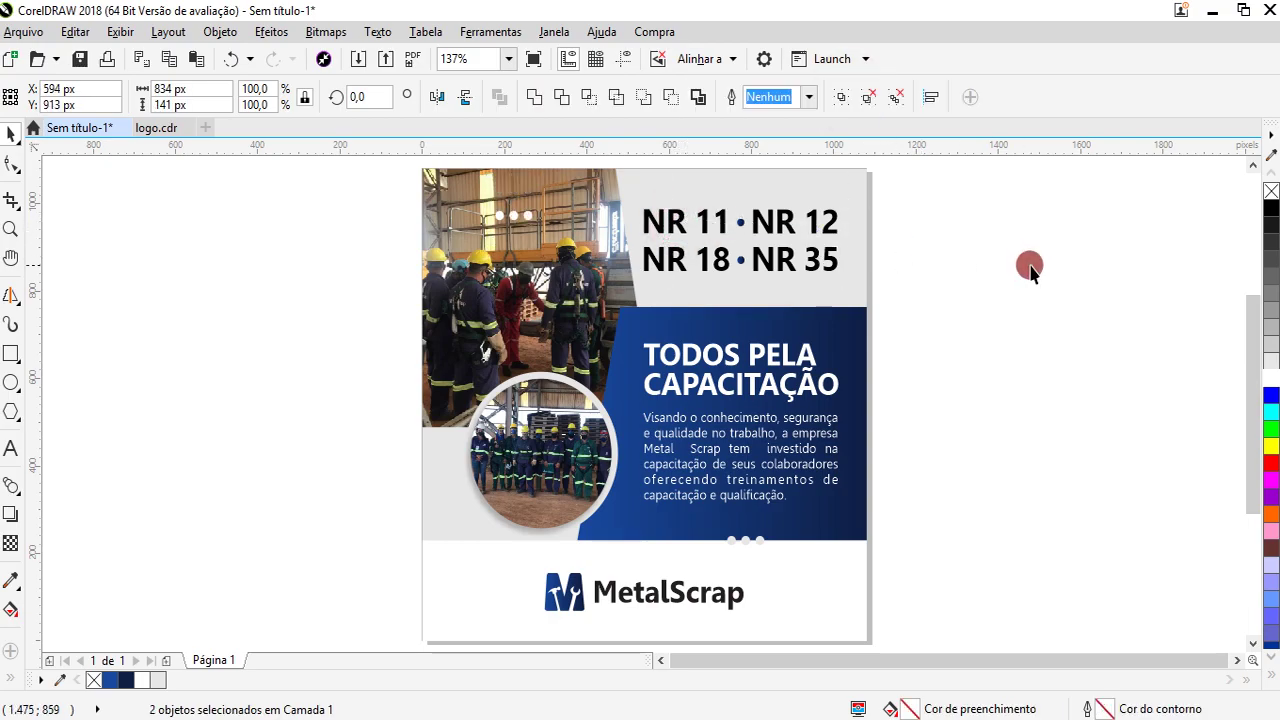
Try a dark blue fill on the three-circle row at the blue panel's lower edge
{"action": "left_click", "coordinate": [1030, 270]}
{"action": "left_click_drag", "start_coordinate": [1012, 509], "coordinate": [680, 608]}
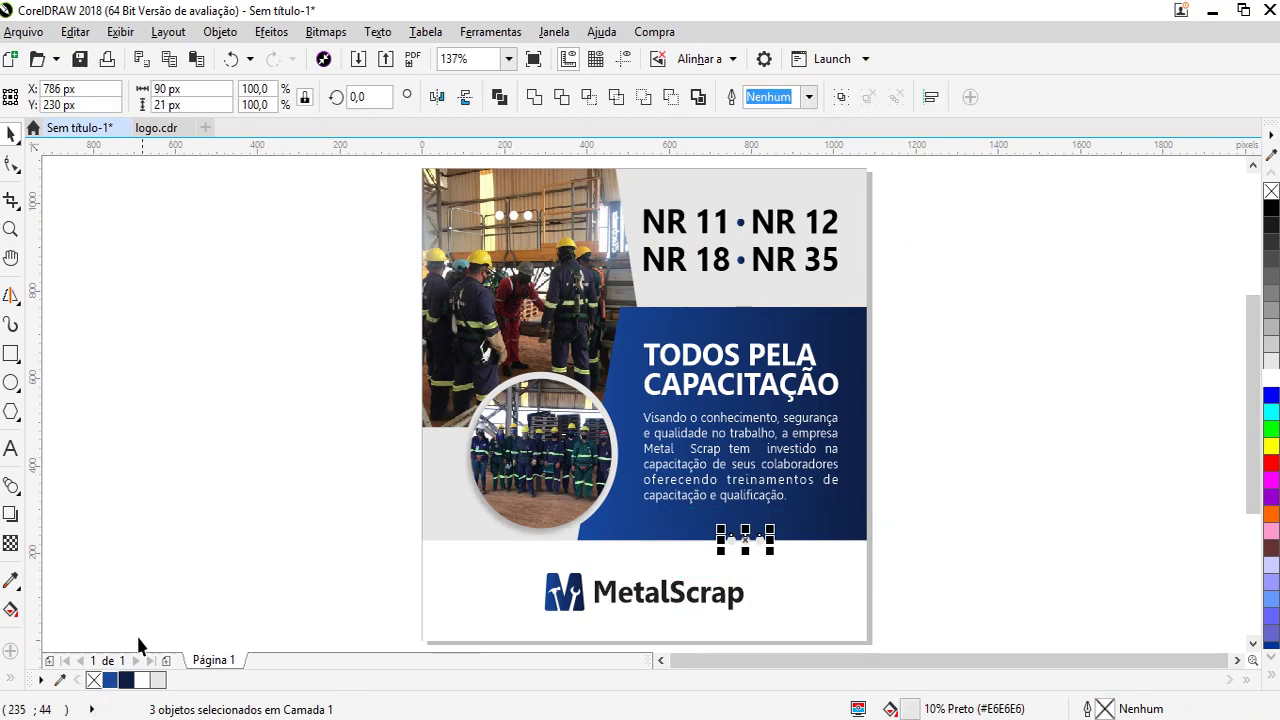
{"action": "left_click", "coordinate": [127, 680]}
{"action": "left_click", "coordinate": [186, 580]}
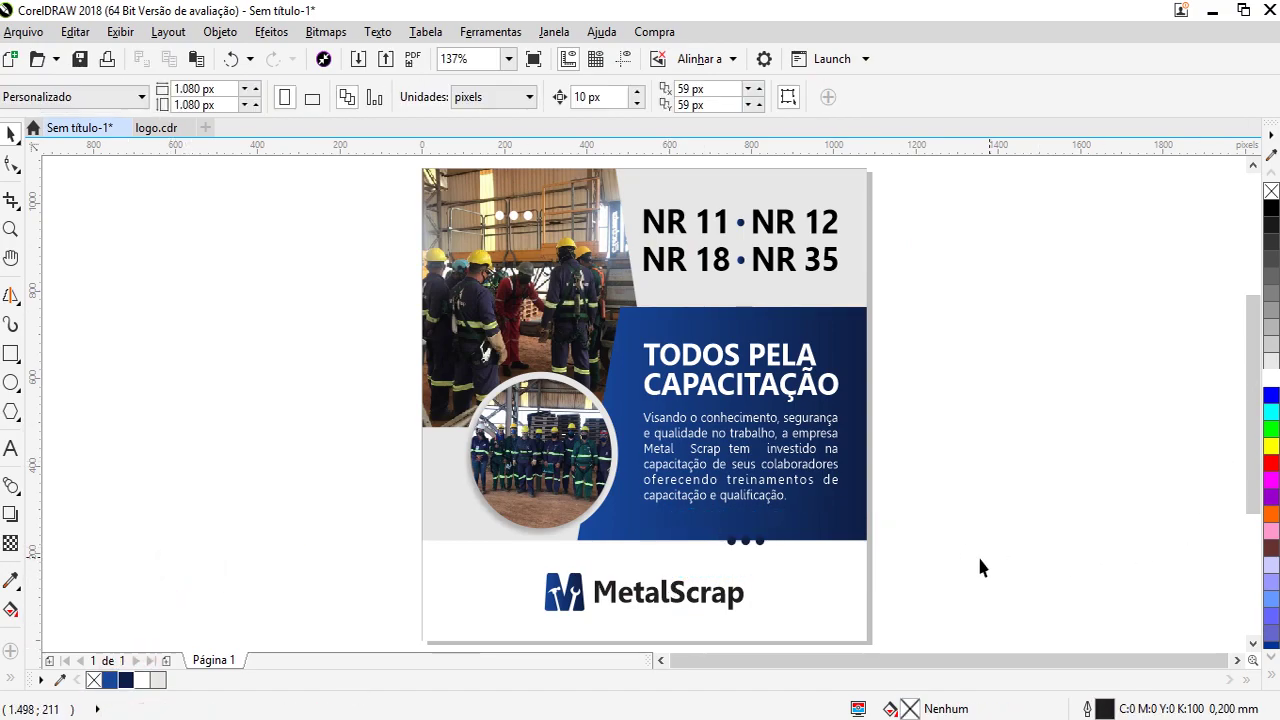
{"action": "left_click_drag", "start_coordinate": [997, 534], "coordinate": [720, 556]}
{"action": "left_click", "coordinate": [1046, 532]}
Move the grey three-circle row from the blue panel's edge into the white strip right of the logo, at about X 949 px, Y 104 px
{"action": "left_click_drag", "start_coordinate": [1042, 521], "coordinate": [703, 592]}
{"action": "left_click_drag", "start_coordinate": [744, 540], "coordinate": [816, 600]}
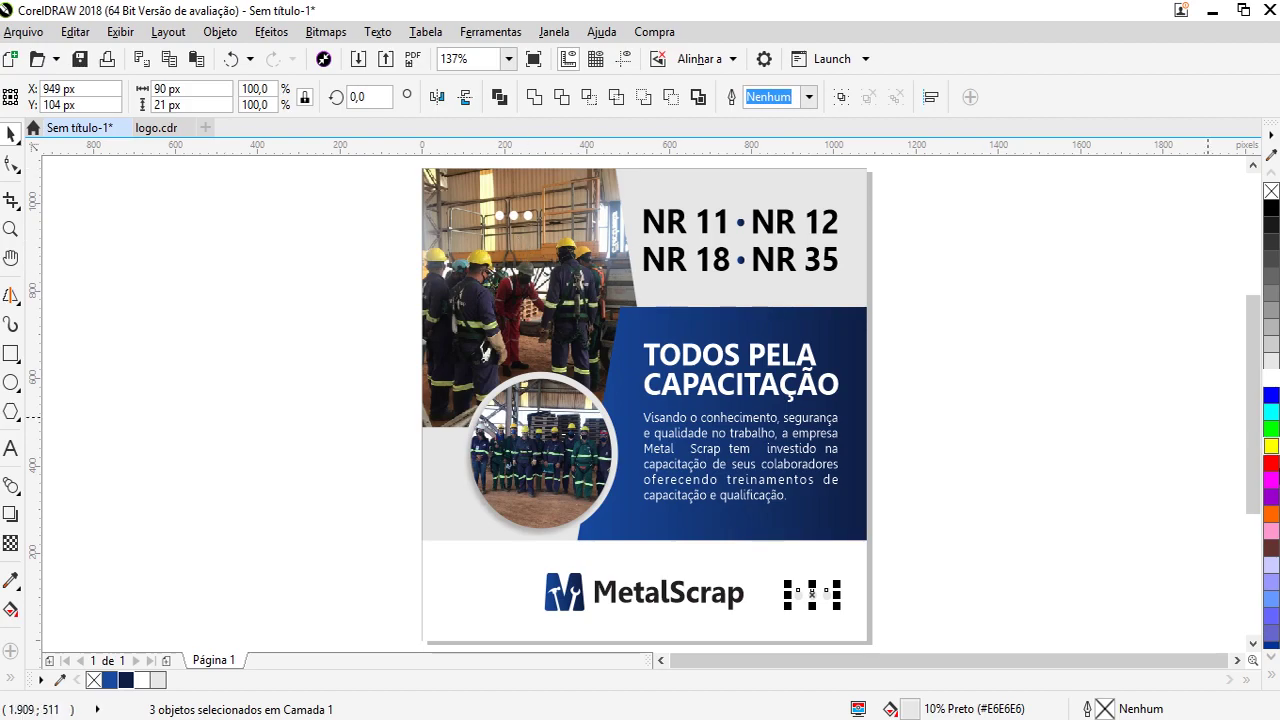
{"action": "left_click", "coordinate": [1051, 545]}
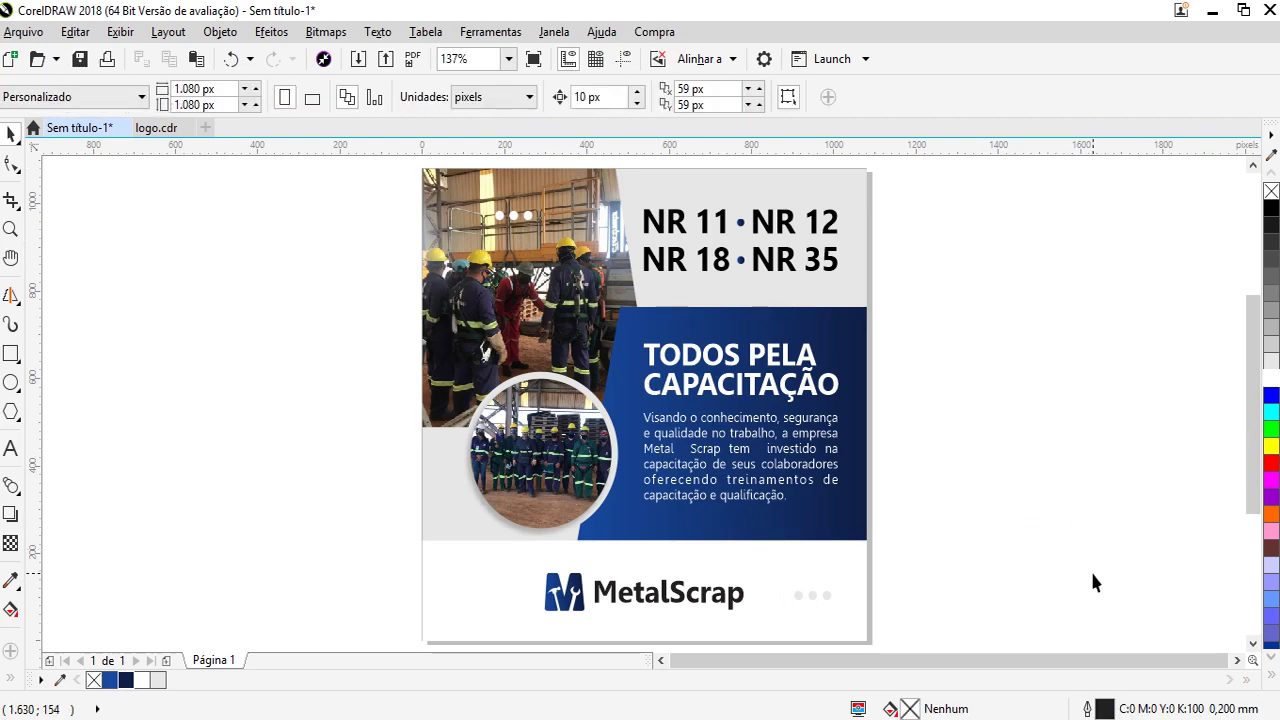
Delete the white three-circle group from the workers photo
{"action": "left_click_drag", "start_coordinate": [1014, 565], "coordinate": [749, 643]}
{"action": "left_click", "coordinate": [380, 195]}
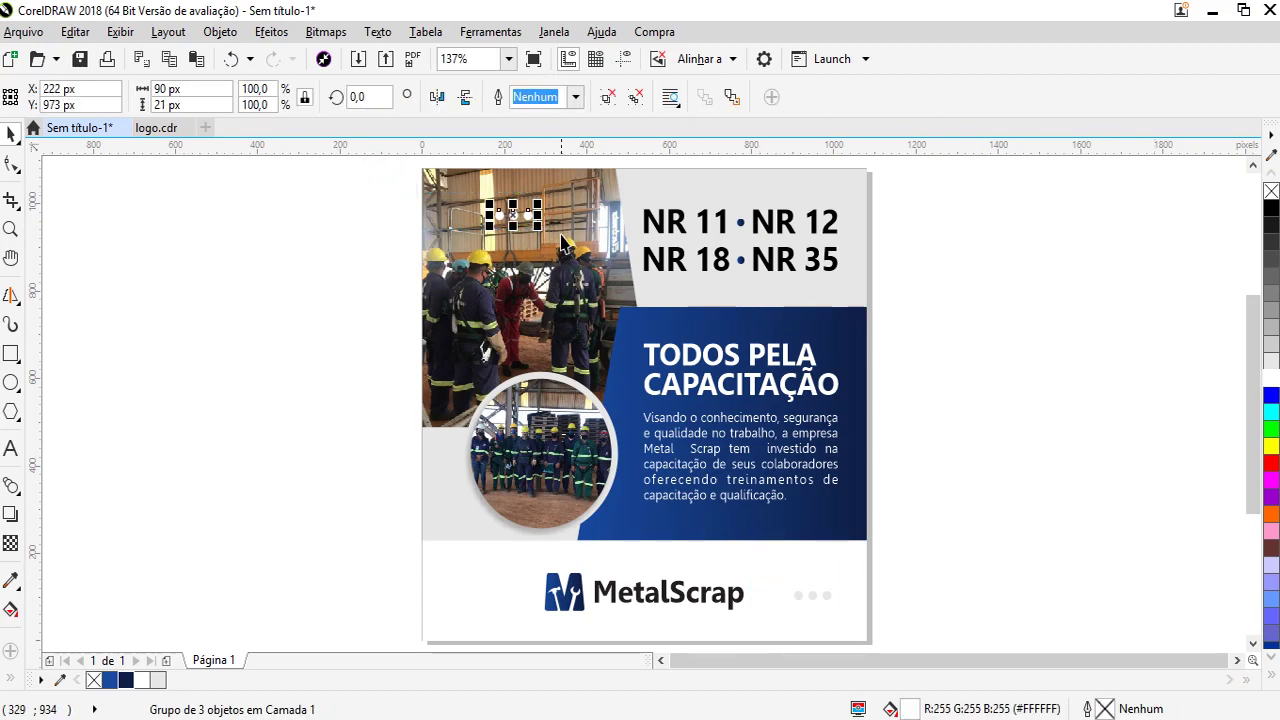
{"action": "left_click", "coordinate": [1040, 551]}
Place a copy of the grey three-circle row left of the MetalScrap logo at the same height, centered near X 106 px, Y 104 px
{"action": "left_click_drag", "start_coordinate": [980, 577], "coordinate": [745, 655]}
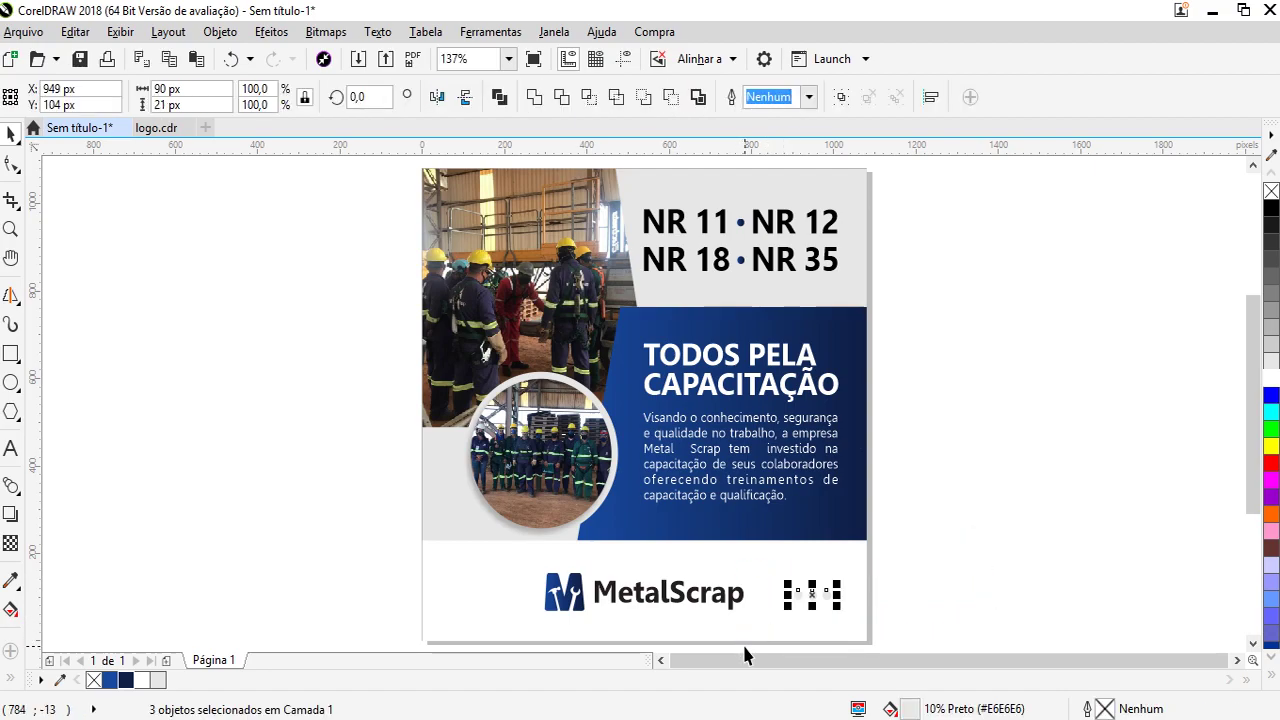
{"action": "left_click_drag", "start_coordinate": [820, 594], "coordinate": [474, 594]}
{"action": "key", "text": "Escape"}
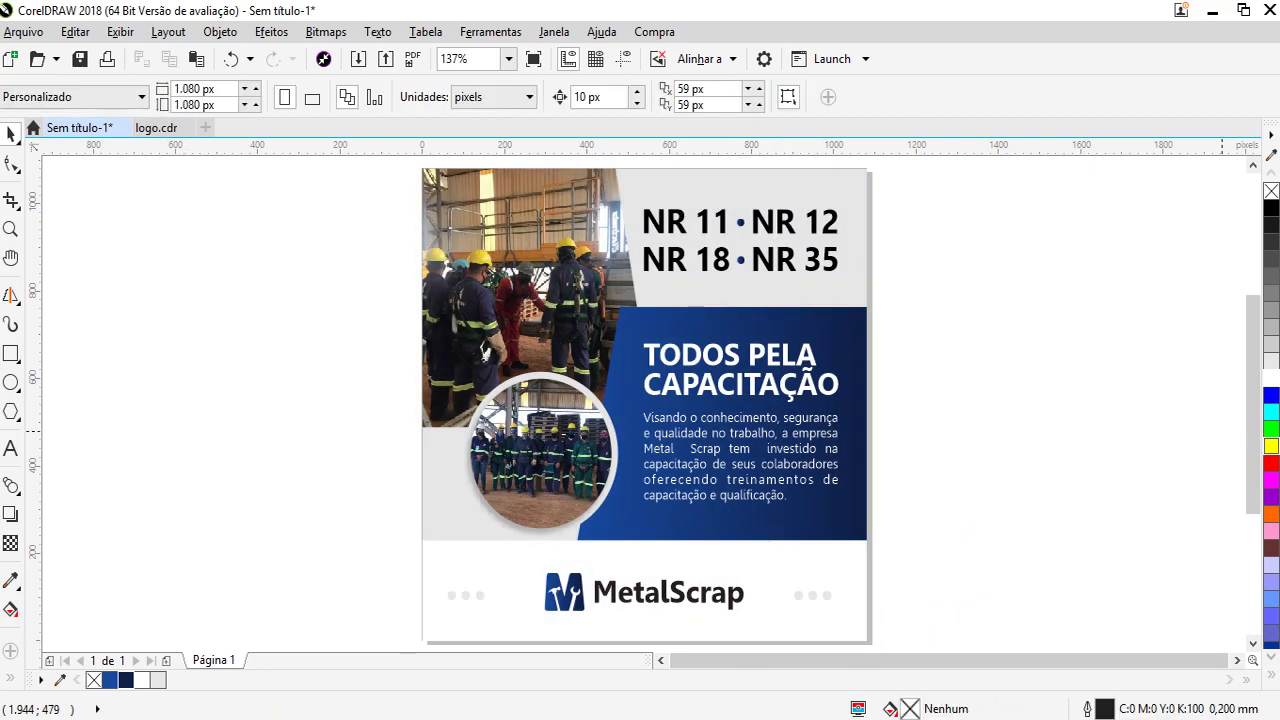
{"action": "left_click_drag", "start_coordinate": [363, 556], "coordinate": [527, 640]}
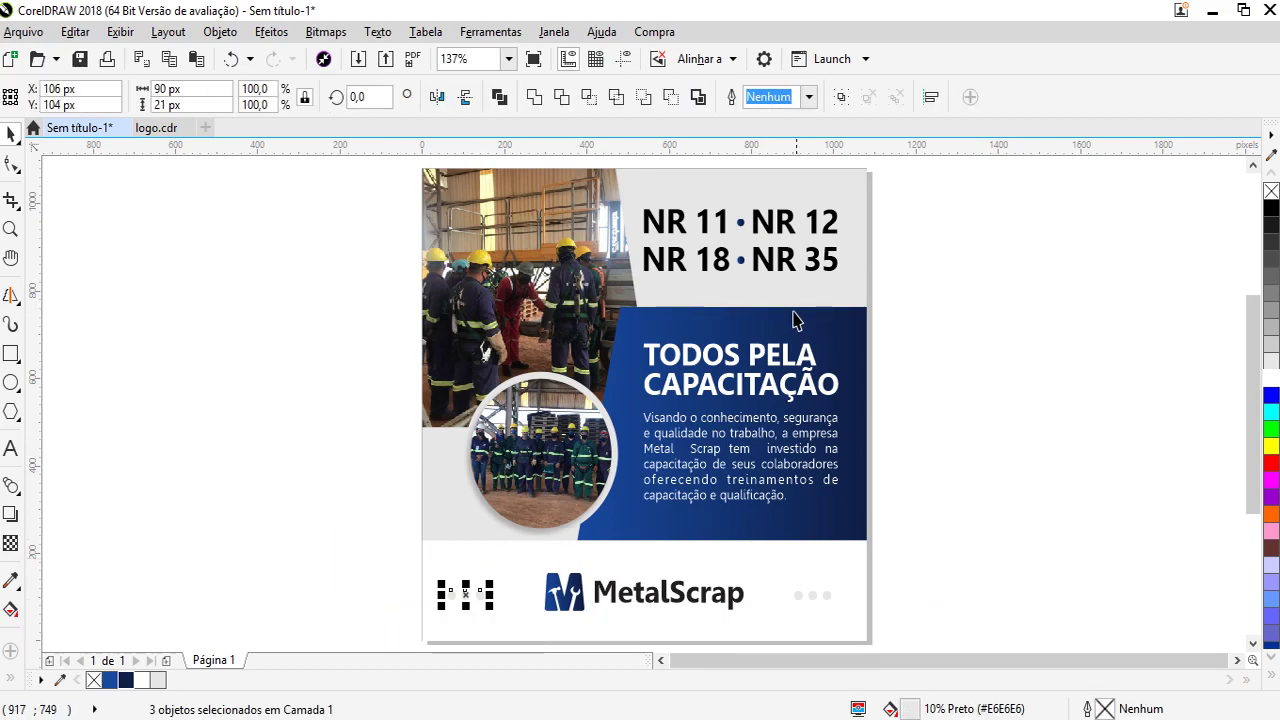
{"action": "left_click", "coordinate": [348, 336]}
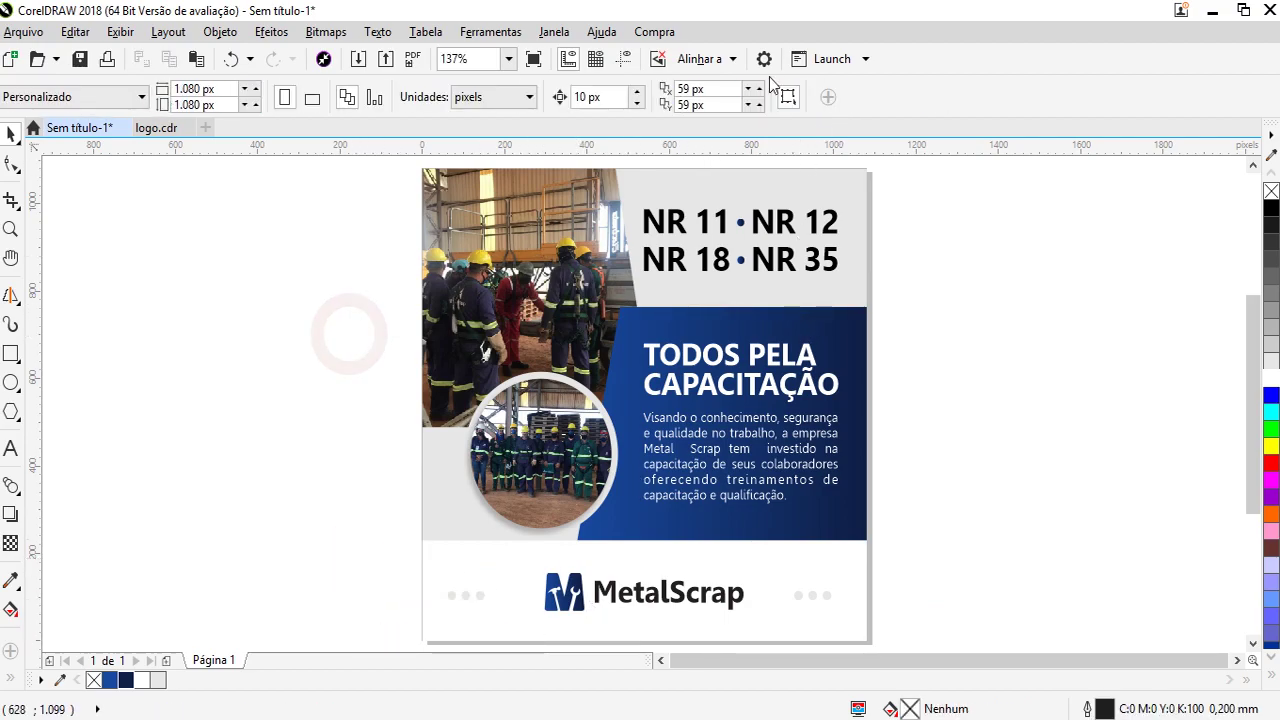
Show the guidelines and align the circle row left of the logo with the left margin guide, at about X 114 px
{"action": "left_click_drag", "start_coordinate": [346, 574], "coordinate": [526, 634]}
{"action": "scroll", "coordinate": [494, 615], "scroll_direction": "up", "scroll_amount": 5}
{"action": "key", "text": "shift+Right"}
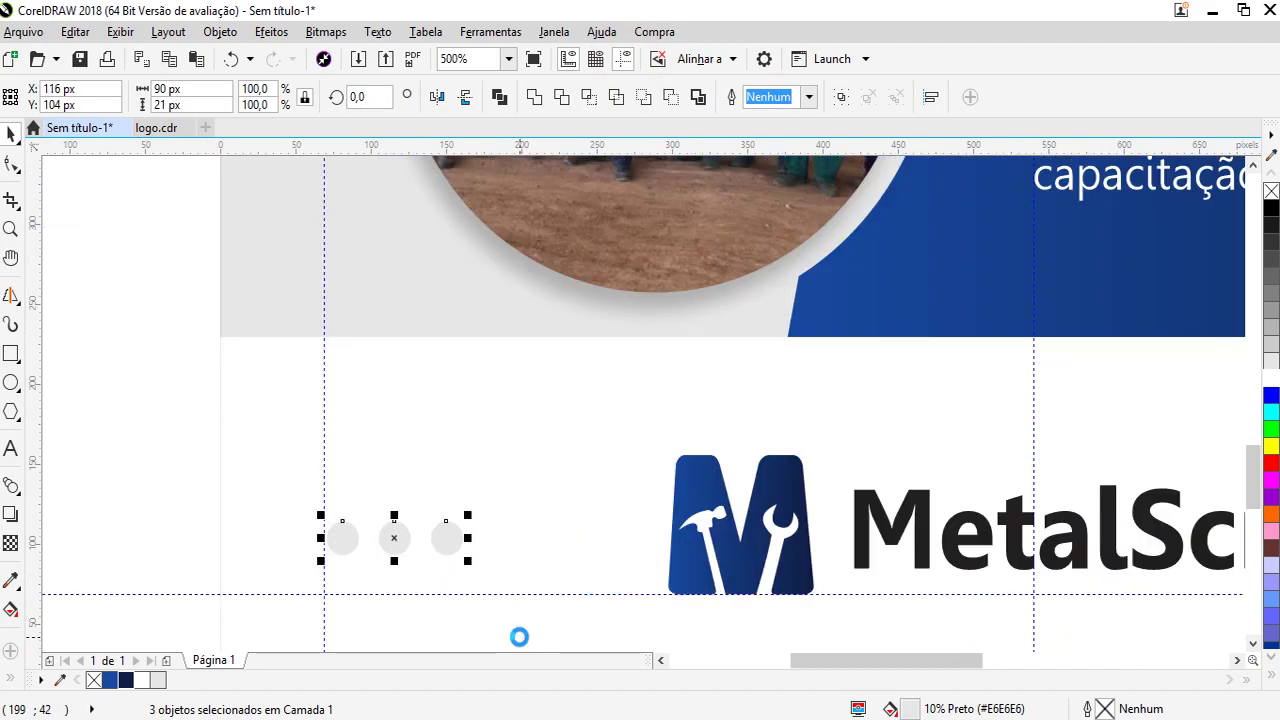
{"action": "scroll", "coordinate": [307, 560], "scroll_direction": "up", "scroll_amount": 4}
{"action": "left_click_drag", "start_coordinate": [421, 492], "coordinate": [419, 494]}
{"action": "scroll", "coordinate": [419, 494], "scroll_direction": "down", "scroll_amount": 4}
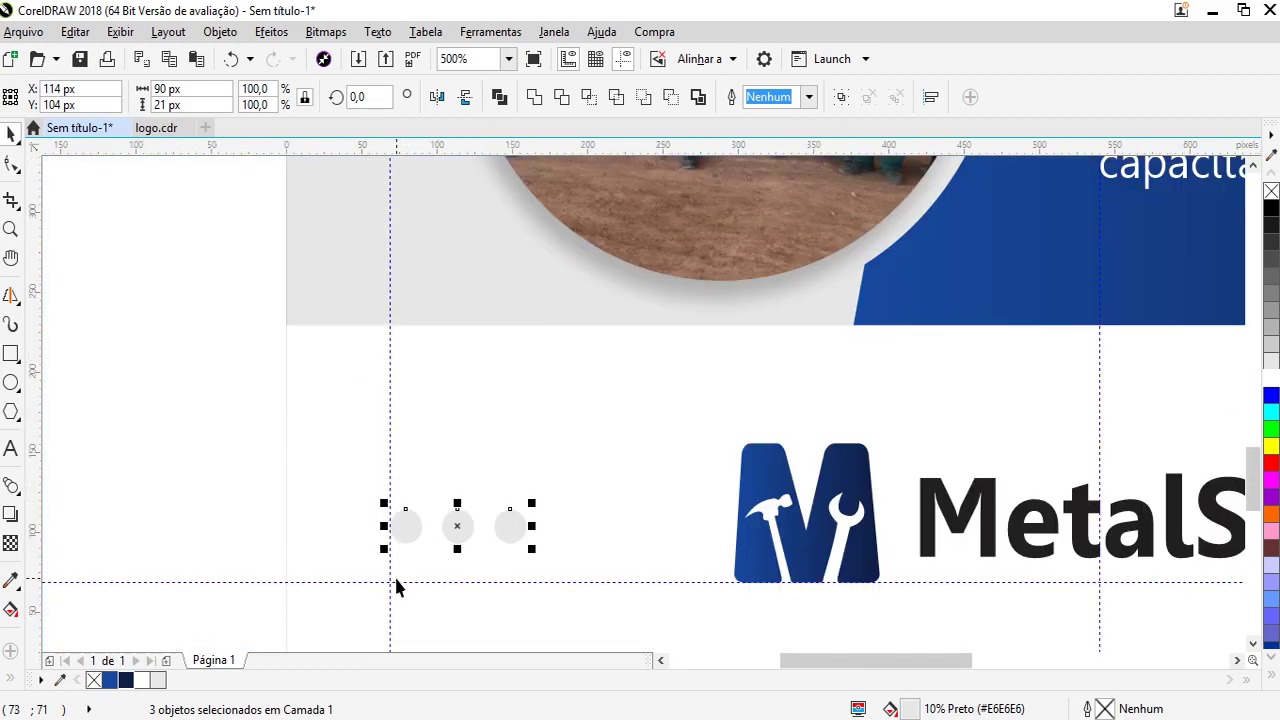
{"action": "scroll", "coordinate": [511, 349], "scroll_direction": "down", "scroll_amount": 4}
{"action": "scroll", "coordinate": [980, 357], "scroll_direction": "up", "scroll_amount": 1}
Align the circle row right of the logo with the right margin guide, at about X 966 px, and hide the guidelines
{"action": "left_click_drag", "start_coordinate": [1194, 309], "coordinate": [676, 409]}
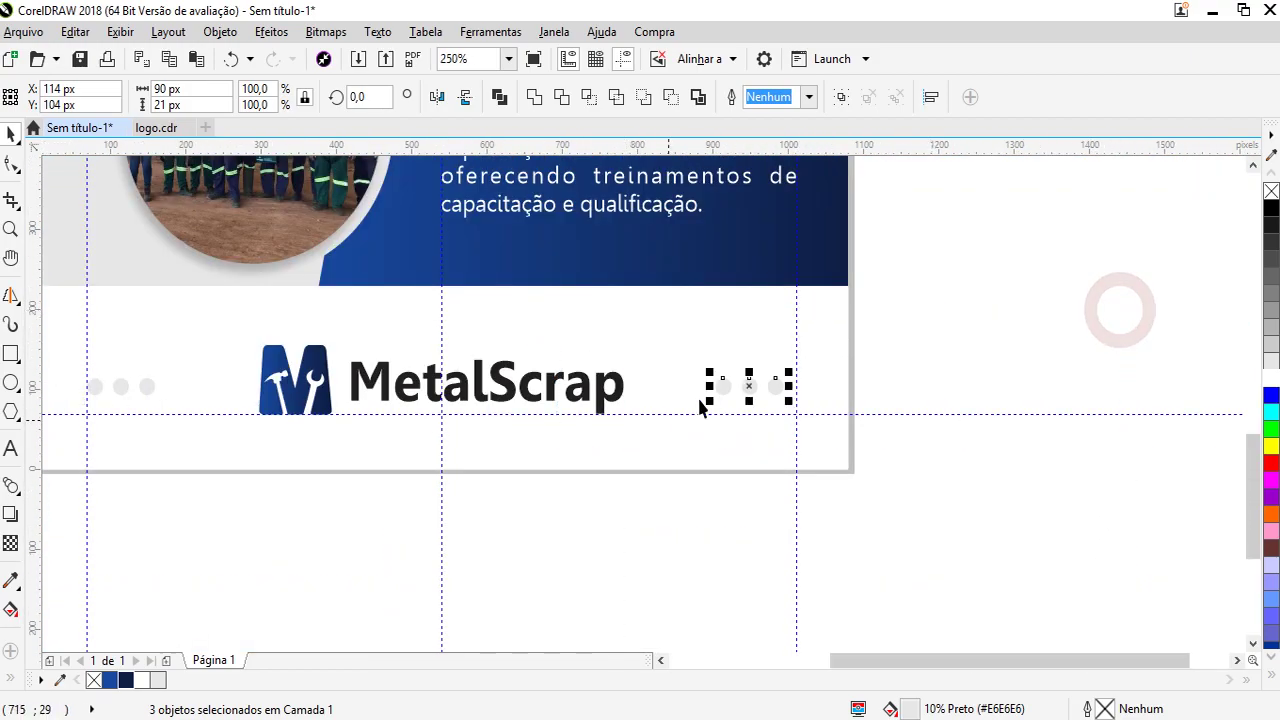
{"action": "scroll", "coordinate": [736, 382], "scroll_direction": "up", "scroll_amount": 5}
{"action": "left_click_drag", "start_coordinate": [780, 391], "coordinate": [836, 403]}
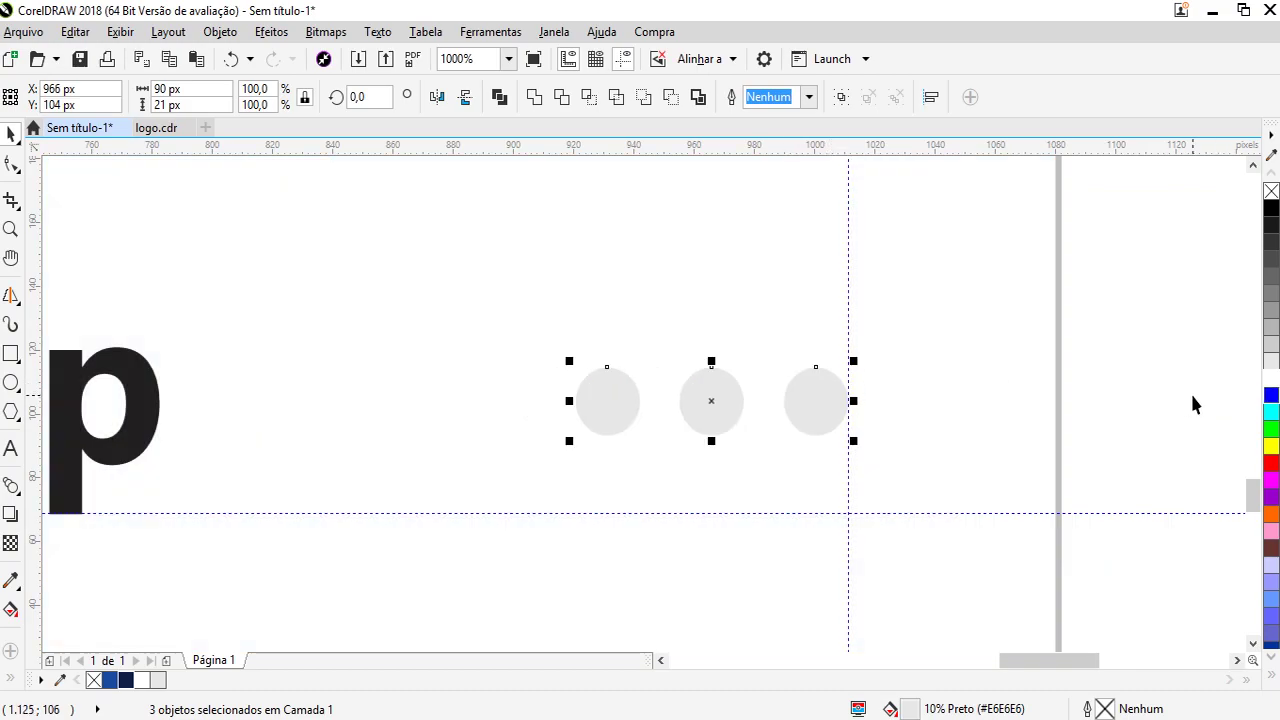
{"action": "key", "text": "shift+F4"}
{"action": "left_click", "coordinate": [1129, 340]}
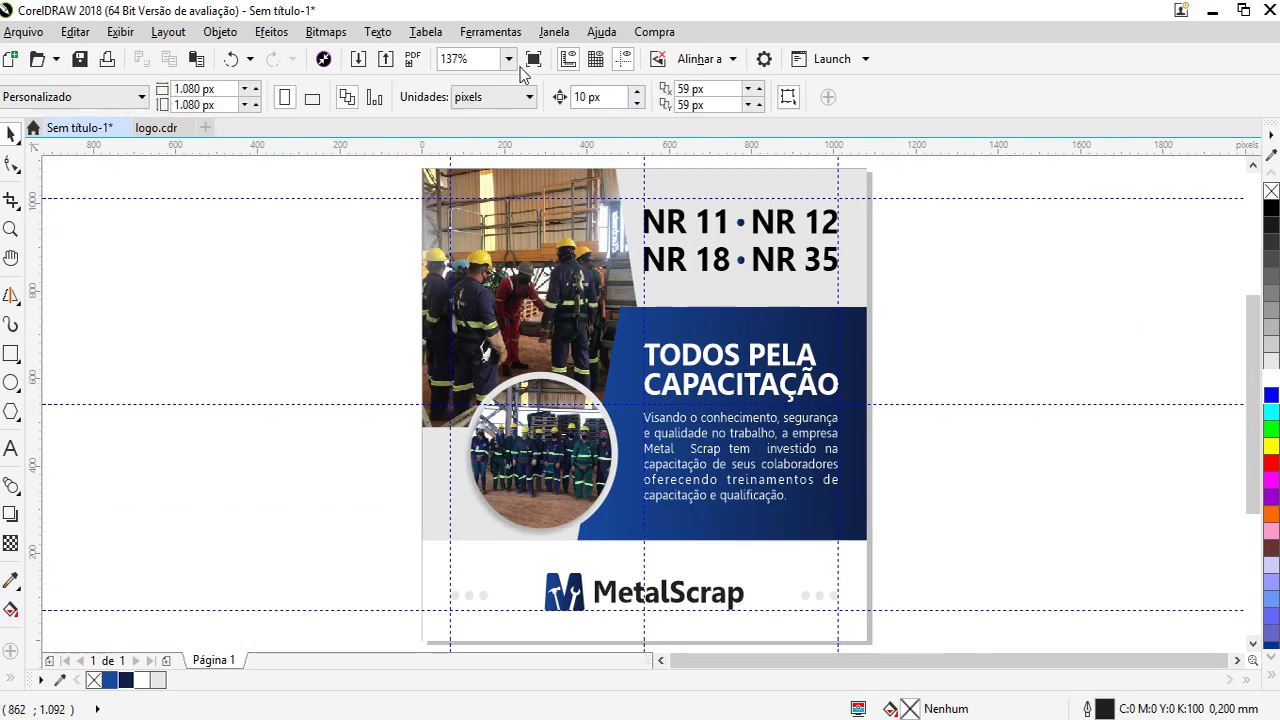
{"action": "left_click", "coordinate": [625, 58]}
{"action": "left_click", "coordinate": [1061, 309]}
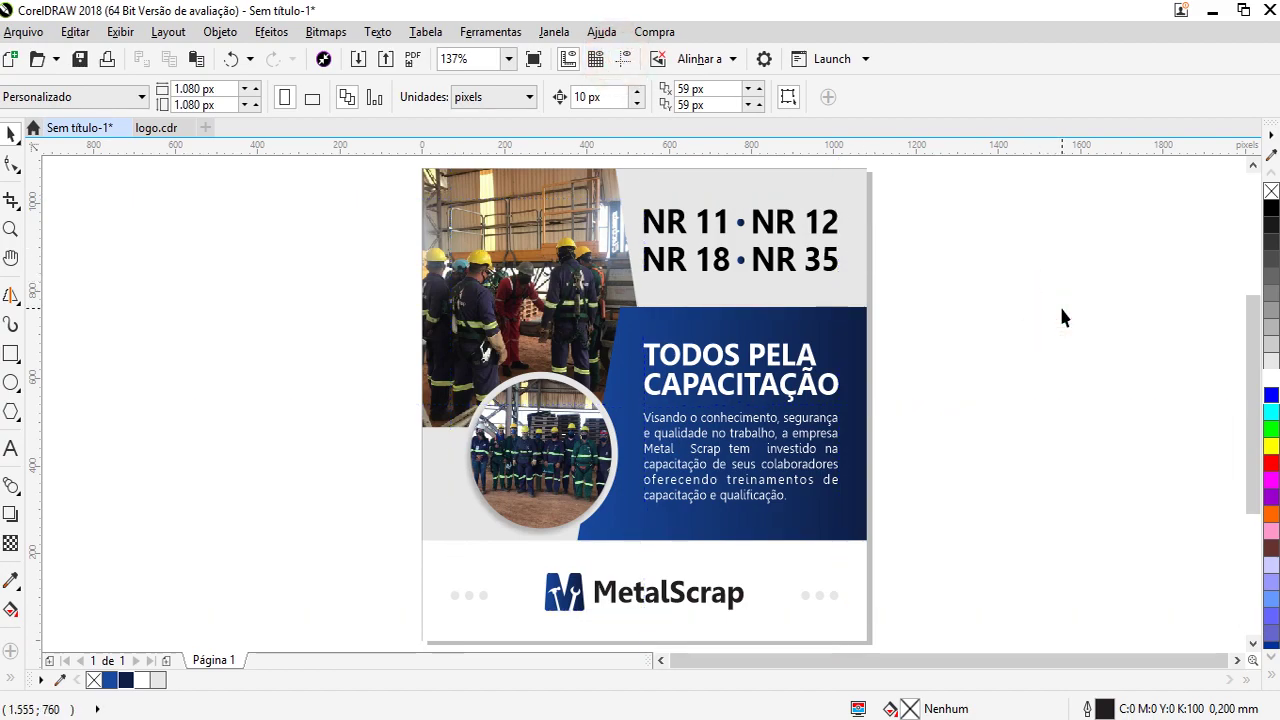
Group the MetalScrap symbol and its lettering, and scale the group from its center to about 438 × 79 px
{"action": "left_click", "coordinate": [641, 588]}
{"action": "left_click", "coordinate": [767, 649]}
{"action": "left_click", "coordinate": [555, 585], "text": "shift"}
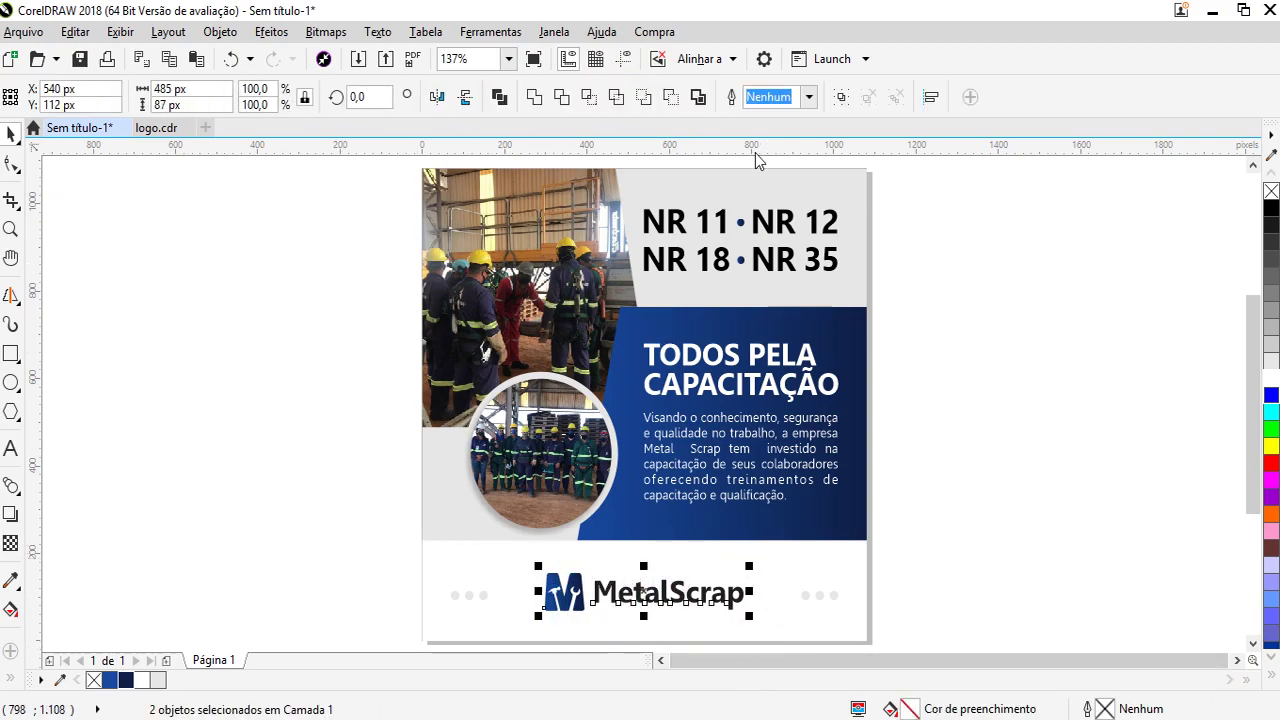
{"action": "left_click", "coordinate": [841, 97]}
{"action": "left_click_drag", "start_coordinate": [749, 566], "coordinate": [740, 562]}
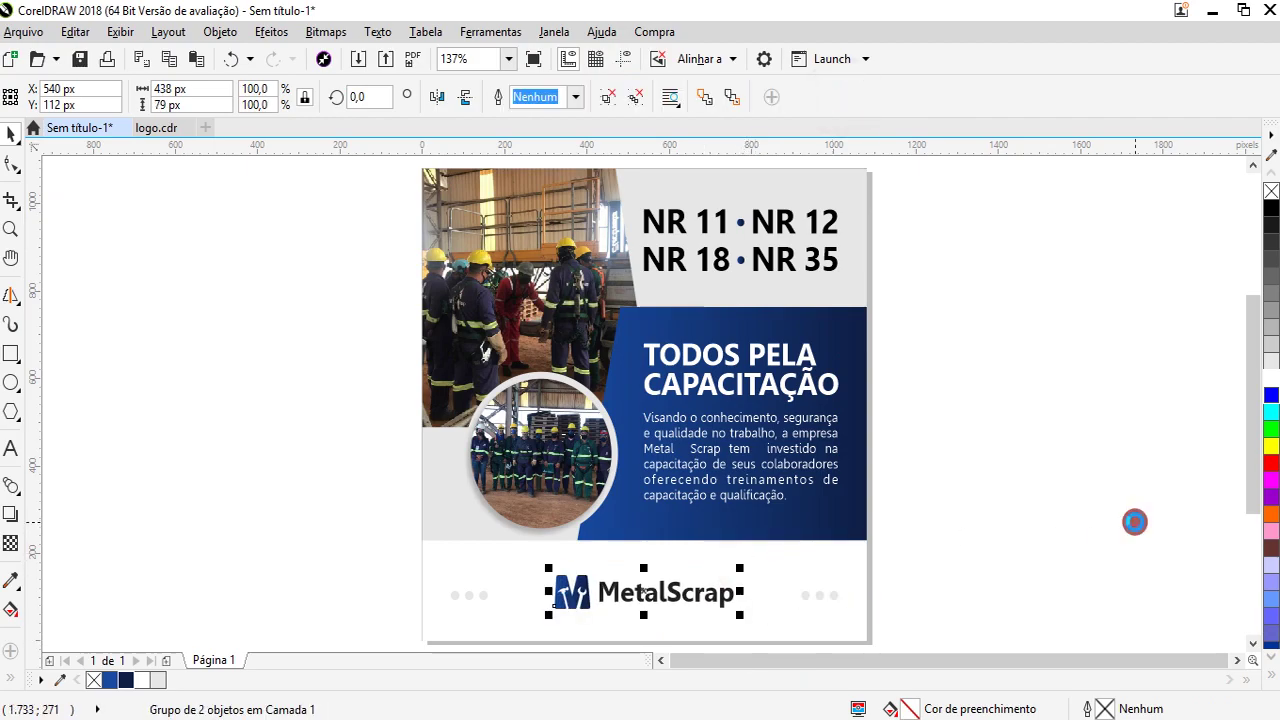
{"action": "left_click", "coordinate": [1121, 572]}
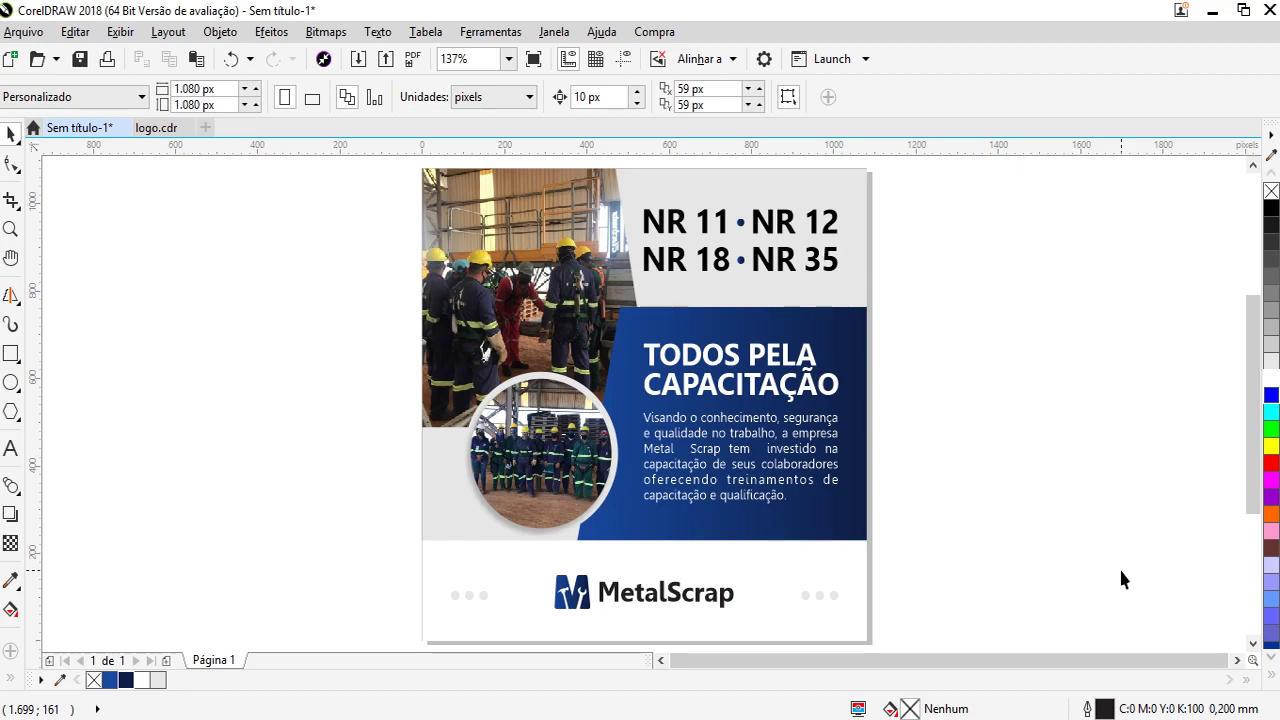